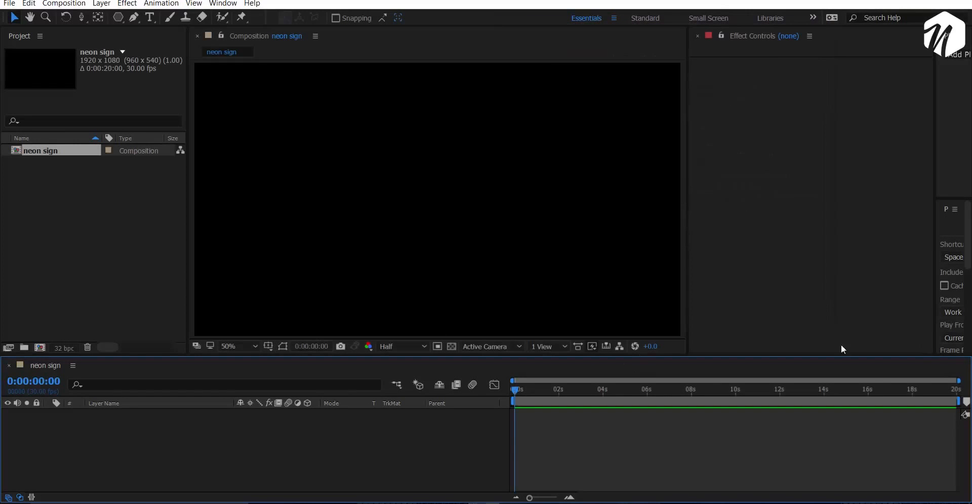
# Set the neon sign composition's duration to 0:00:10:00
pyautogui.click(63, 3)
pyautogui.click(76, 27)
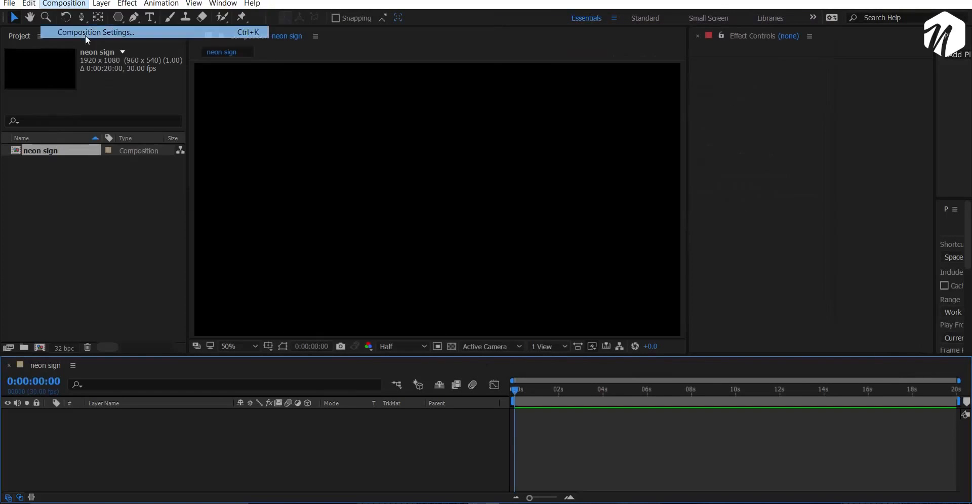
pyautogui.click(601, 245)
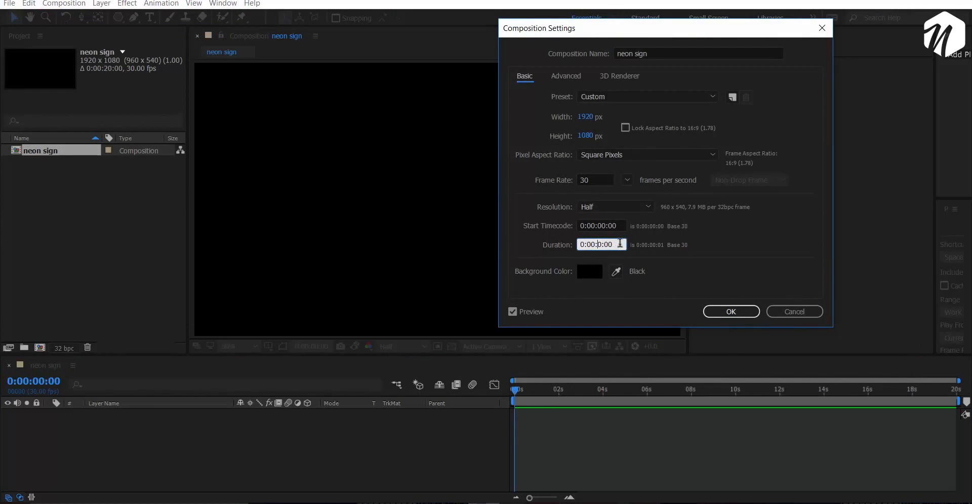
pyautogui.write('1')
pyautogui.press('Return')
pyautogui.rightClick(159, 449)
pyautogui.click(65, 277)
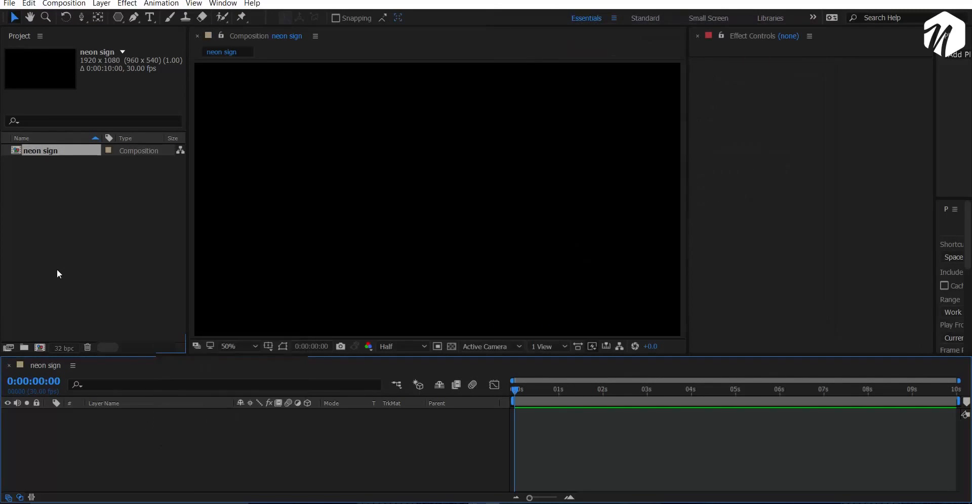
# Create a new composition named texture, 1080 x 1080 px, with a duration of 0:00:10:00 at 30 fps
pyautogui.click(38, 349)
pyautogui.write('texture')
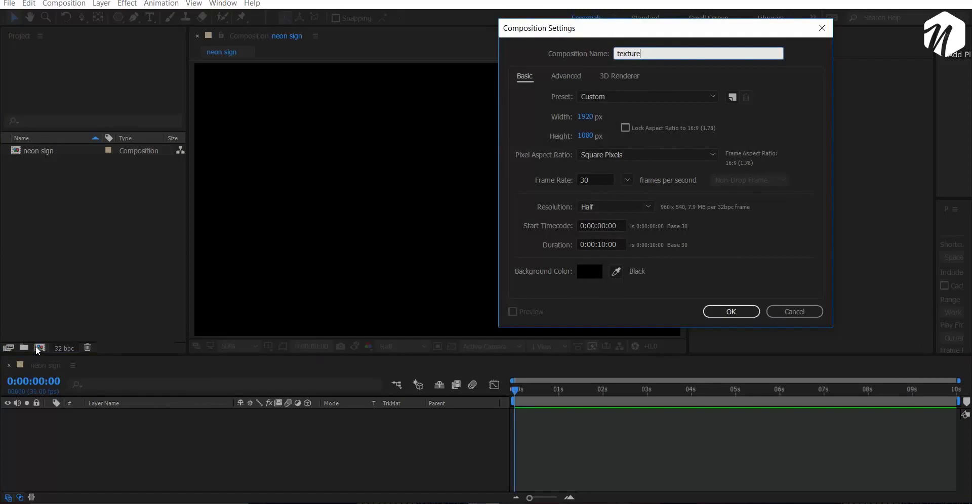
pyautogui.click(586, 117)
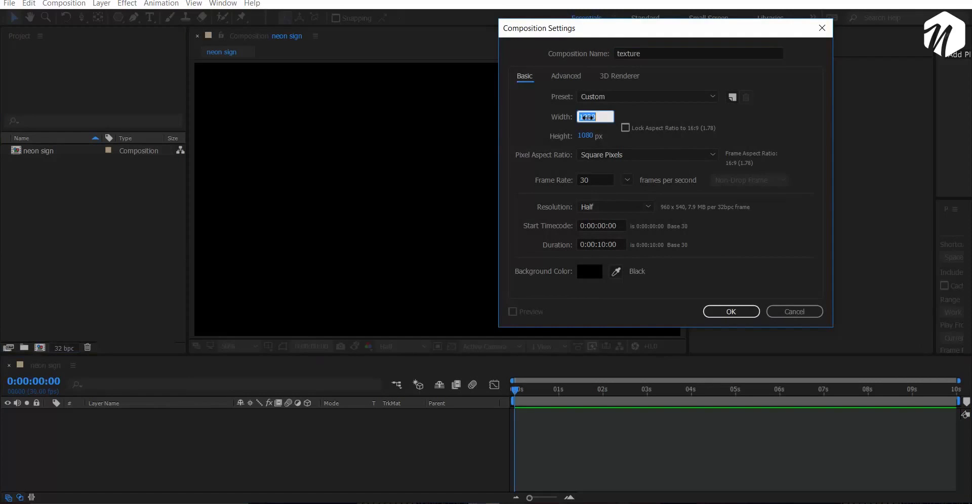
pyautogui.write('1080')
pyautogui.click(744, 137)
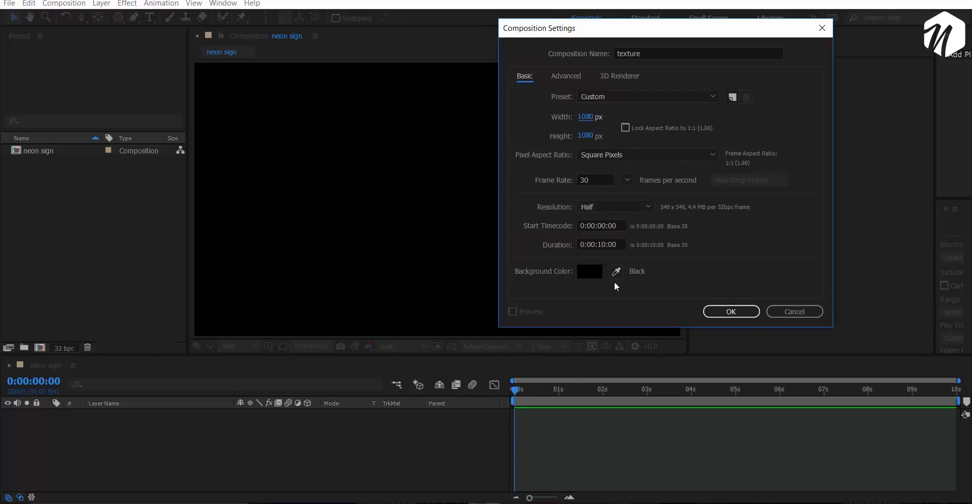
pyautogui.click(728, 310)
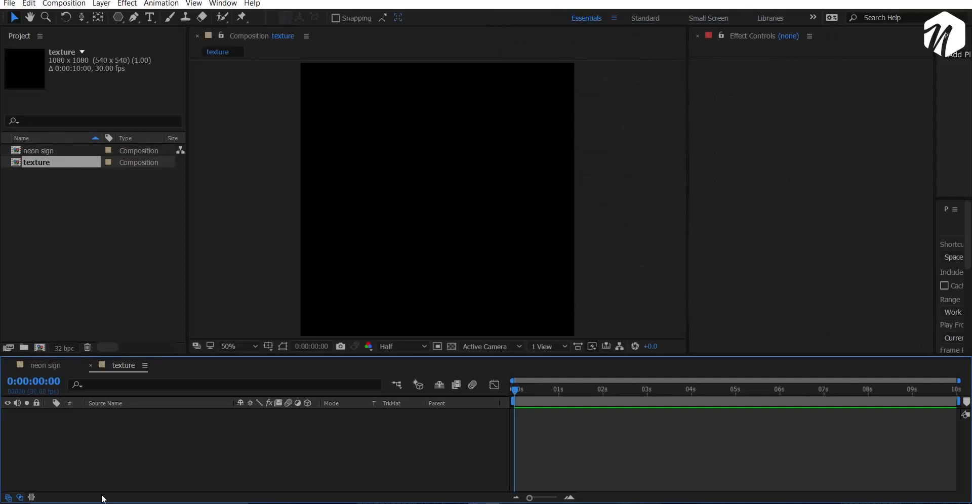
pyautogui.rightClick(146, 470)
pyautogui.moveTo(167, 363)
pyautogui.click(335, 393)
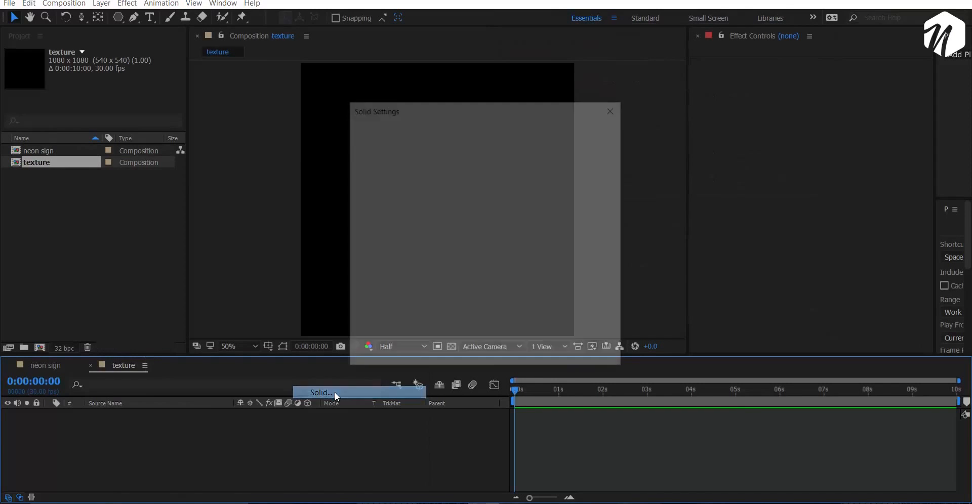
pyautogui.write('gr')
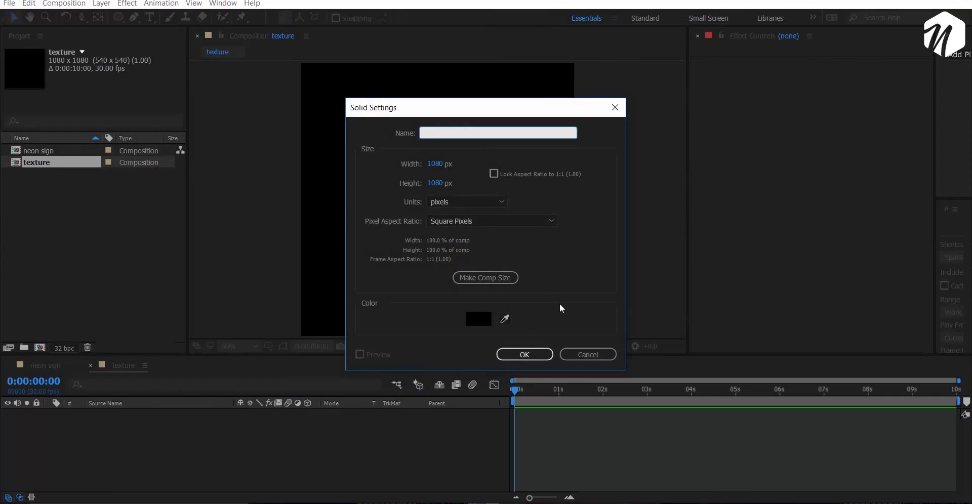
pyautogui.click(587, 354)
# Show the title/action-safe guides and draw an upright red hexagon with a 10 px white stroke from the texture composition's centre
pyautogui.click(118, 17)
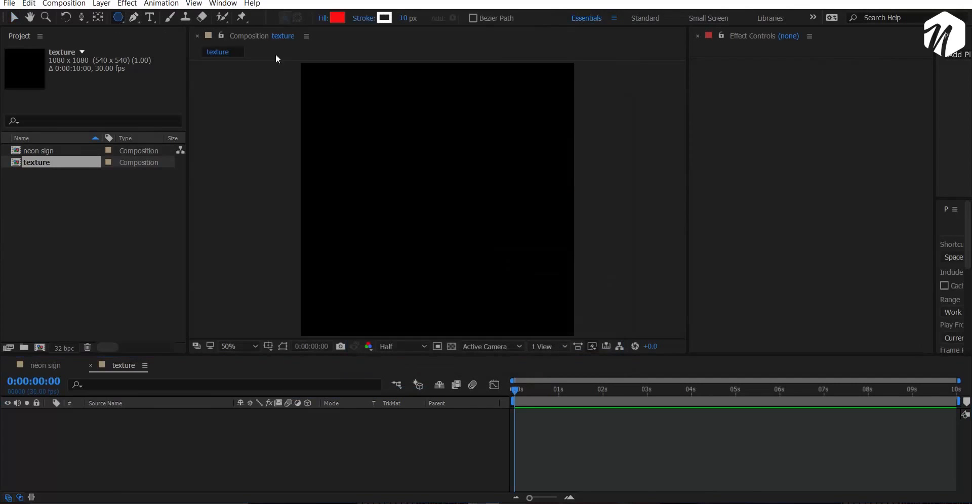
pyautogui.click(268, 346)
pyautogui.click(309, 357)
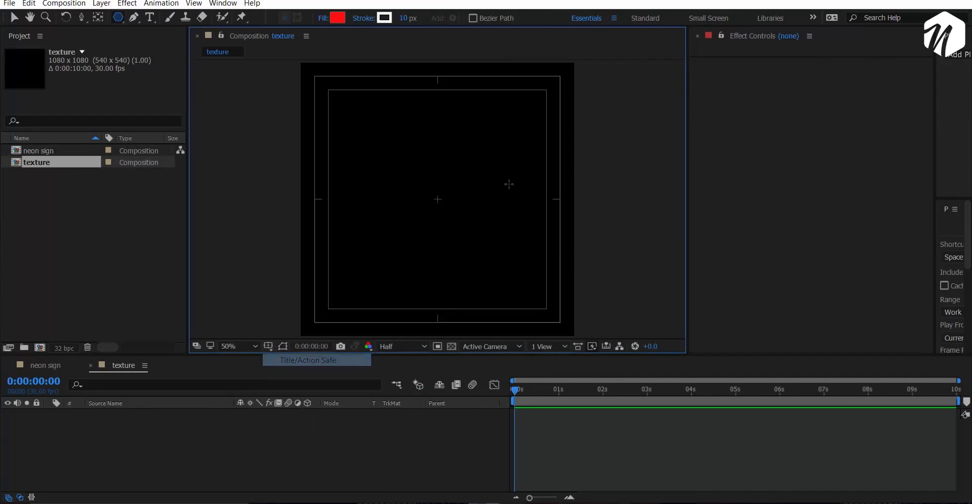
pyautogui.click(437, 199)
pyautogui.moveTo(437, 199); pyautogui.dragTo(480, 239)
pyautogui.press('Down')
pyautogui.press('Up')
pyautogui.press('Up')
pyautogui.press('Up')
pyautogui.press('Down')
pyautogui.press('Down')
pyautogui.press('Down')
pyautogui.press('Down')
pyautogui.press('Down')
pyautogui.press('Up')
pyautogui.press('Up')
pyautogui.press('Up')
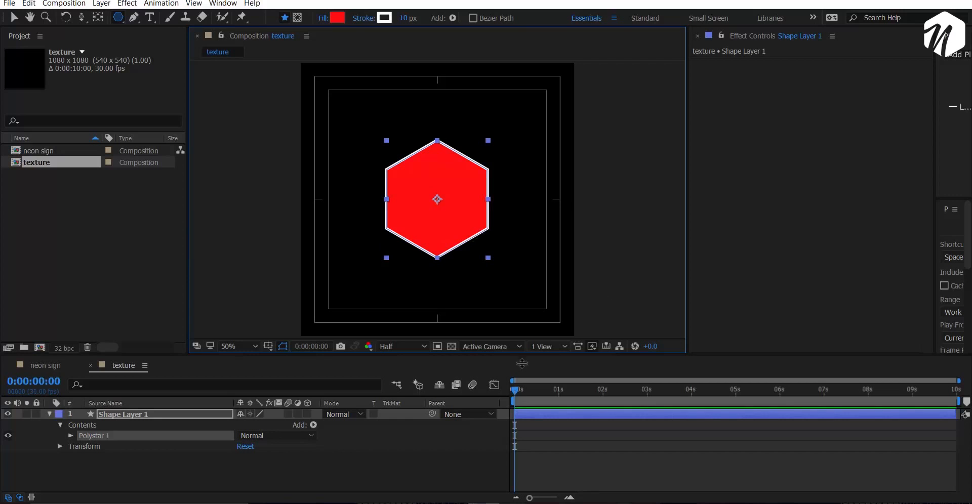
# Change the hexagon's fill color to light grey, about E4E4E4
pyautogui.click(233, 463)
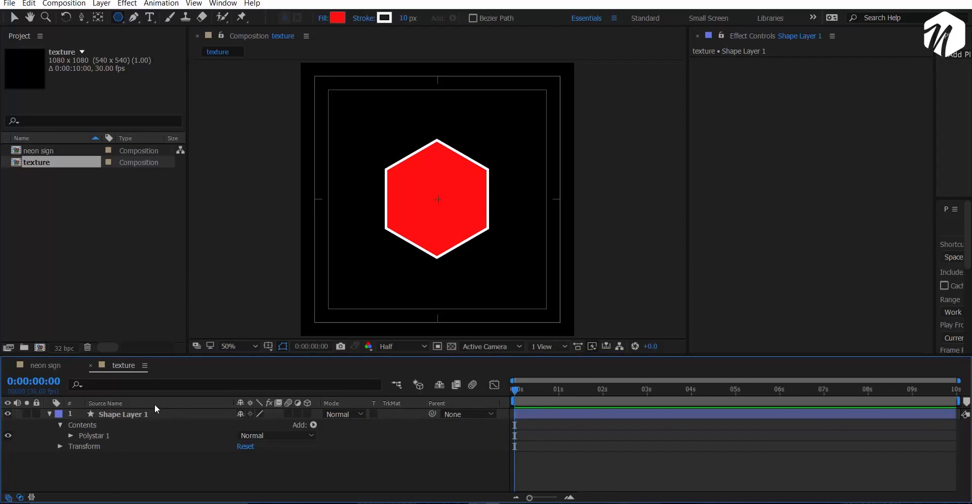
pyautogui.click(136, 415)
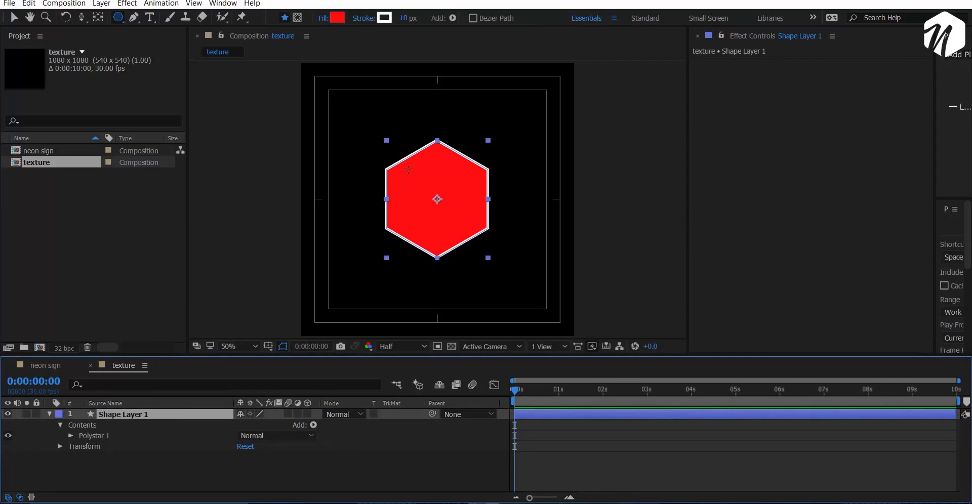
pyautogui.click(336, 19)
pyautogui.moveTo(630, 252); pyautogui.dragTo(524, 213)
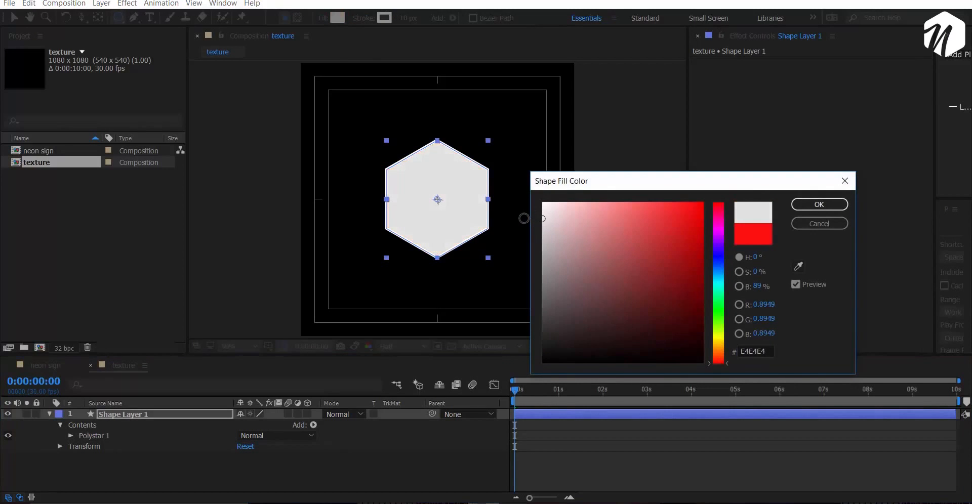
pyautogui.click(818, 204)
pyautogui.click(108, 486)
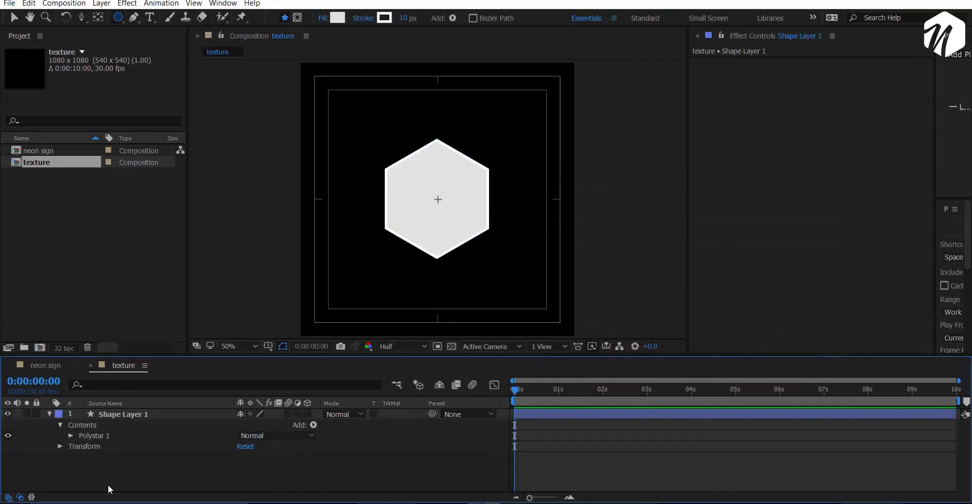
# Trim the end of the hexagon's shape layer to 0:00:06:00
pyautogui.press('/')
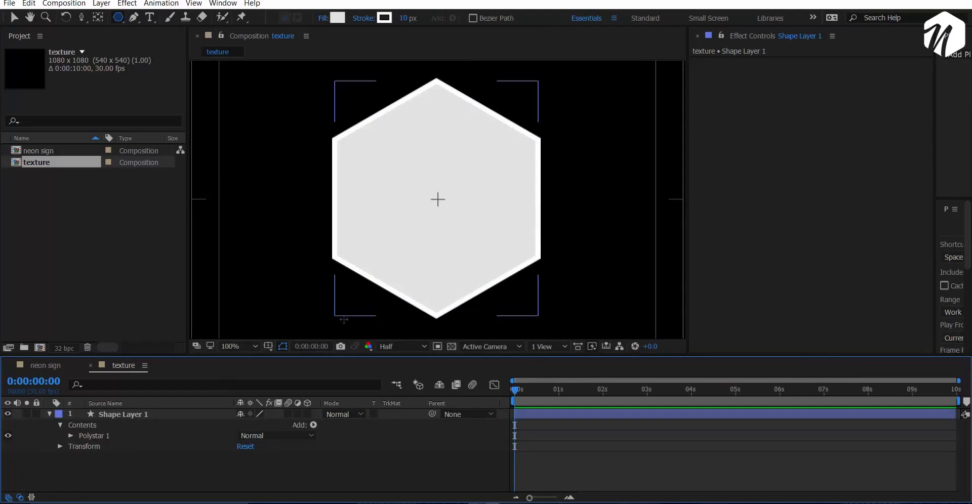
pyautogui.click(49, 414)
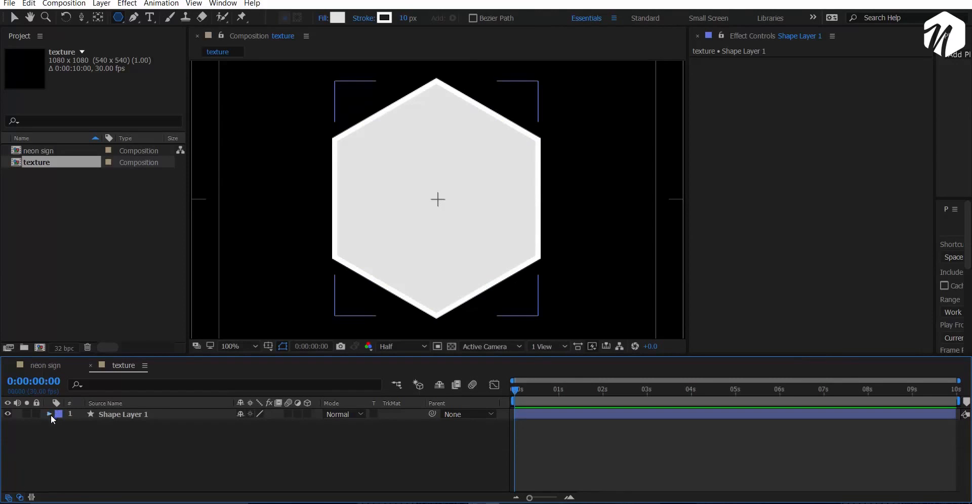
pyautogui.moveTo(605, 393); pyautogui.dragTo(778, 393)
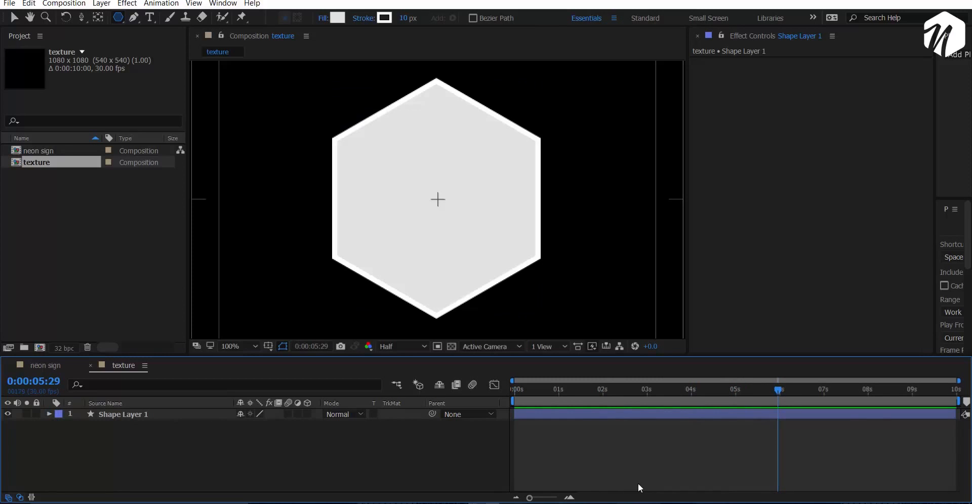
pyautogui.click(552, 498)
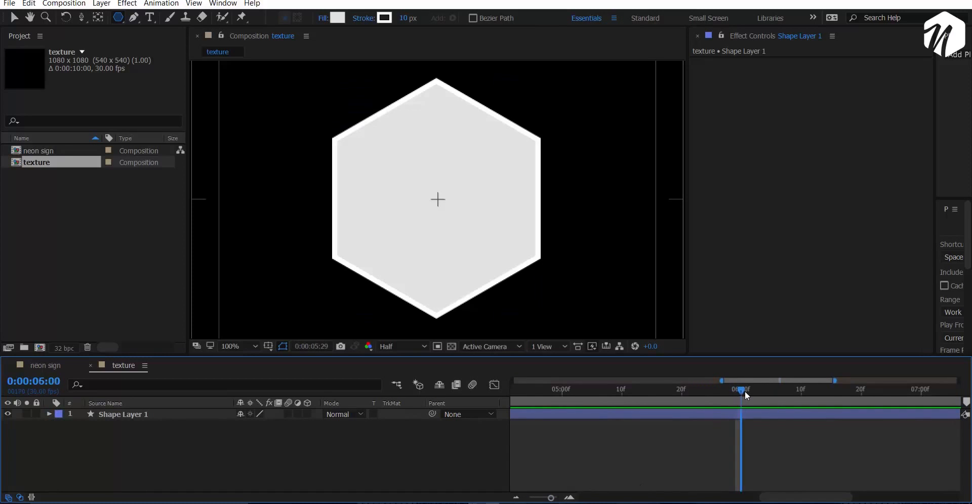
pyautogui.click(749, 414)
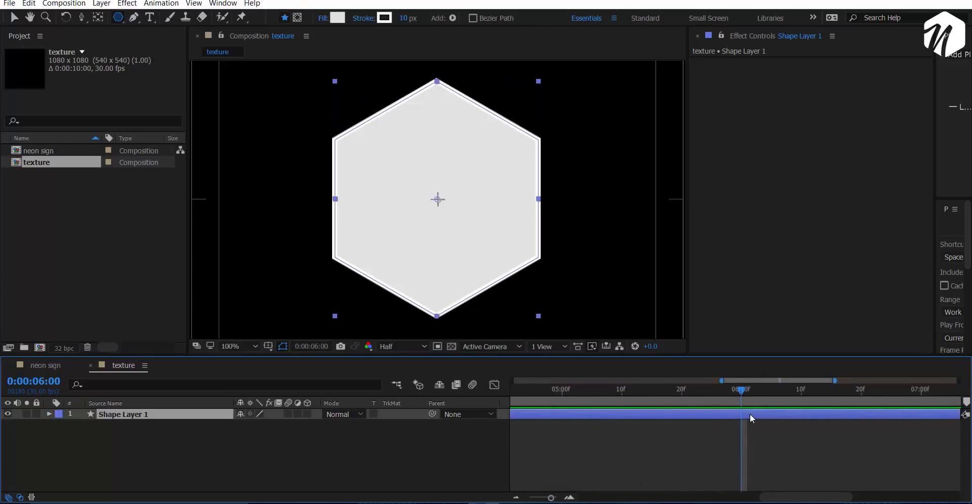
pyautogui.hotkey('alt', ']')
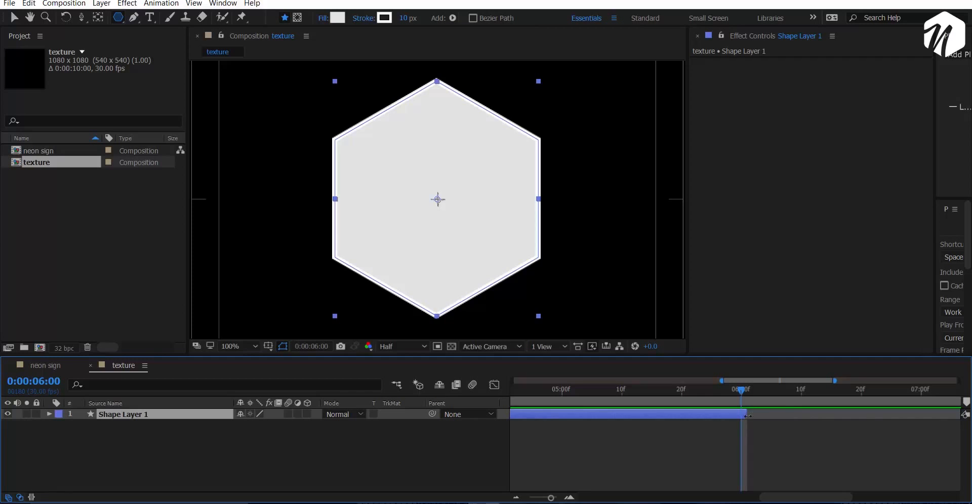
pyautogui.moveTo(747, 415); pyautogui.dragTo(741, 416)
pyautogui.moveTo(551, 498); pyautogui.dragTo(529, 498)
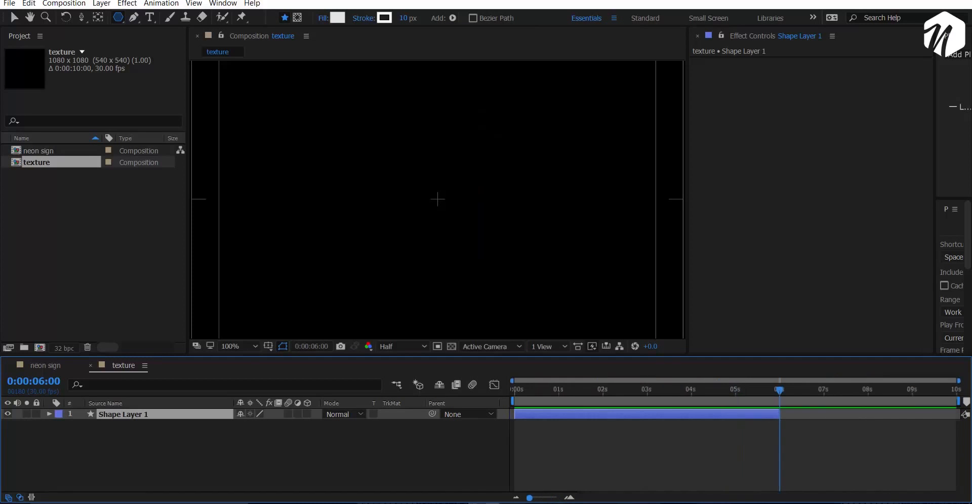
# Add a black 1080 x 1080 px solid named gdr and trim its start to 0:00:06:00
pyautogui.click(239, 446)
pyautogui.rightClick(237, 447)
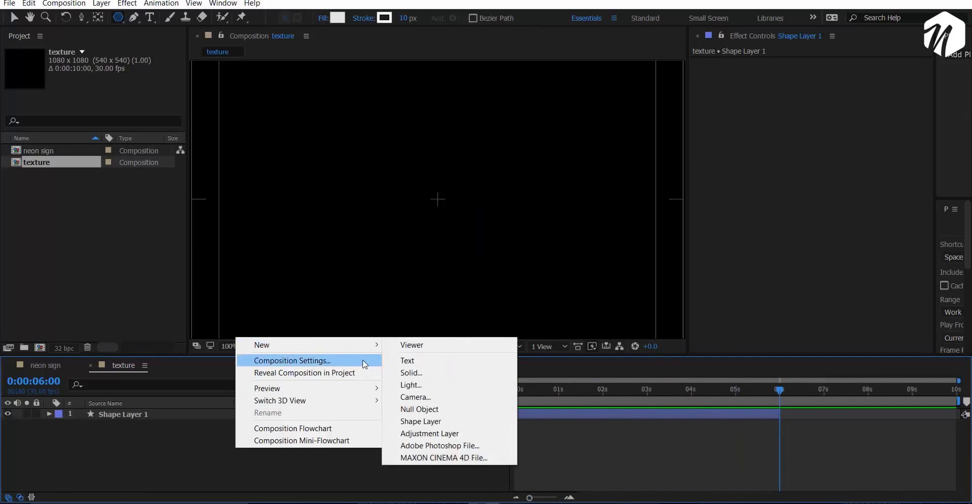
pyautogui.click(397, 372)
pyautogui.write('ga')
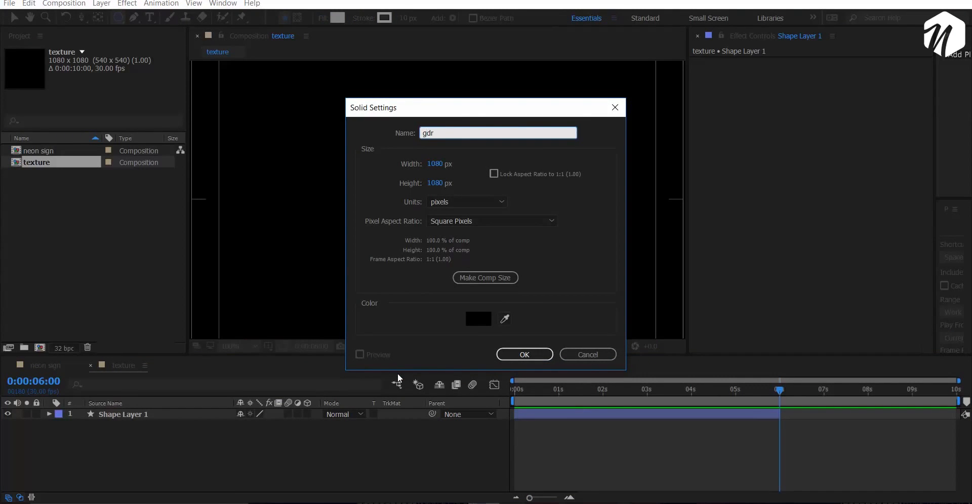
pyautogui.click(523, 355)
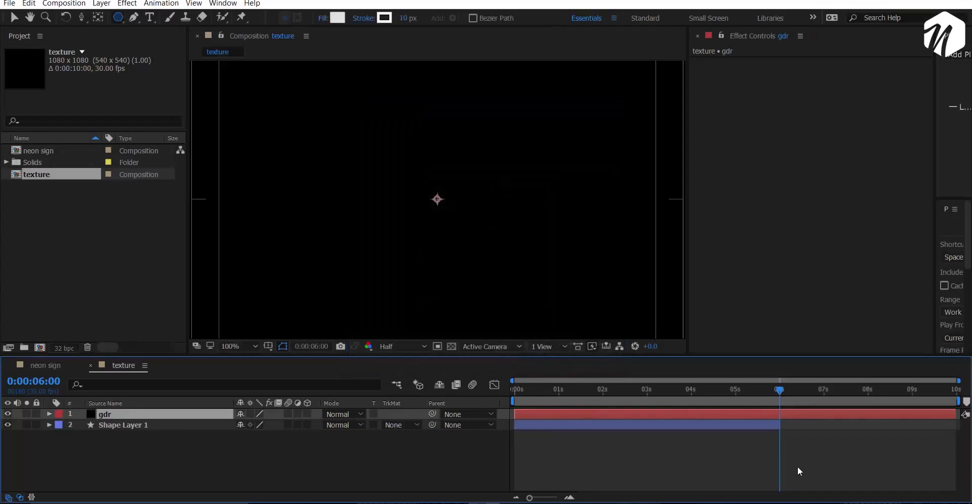
pyautogui.hotkey('alt', '[')
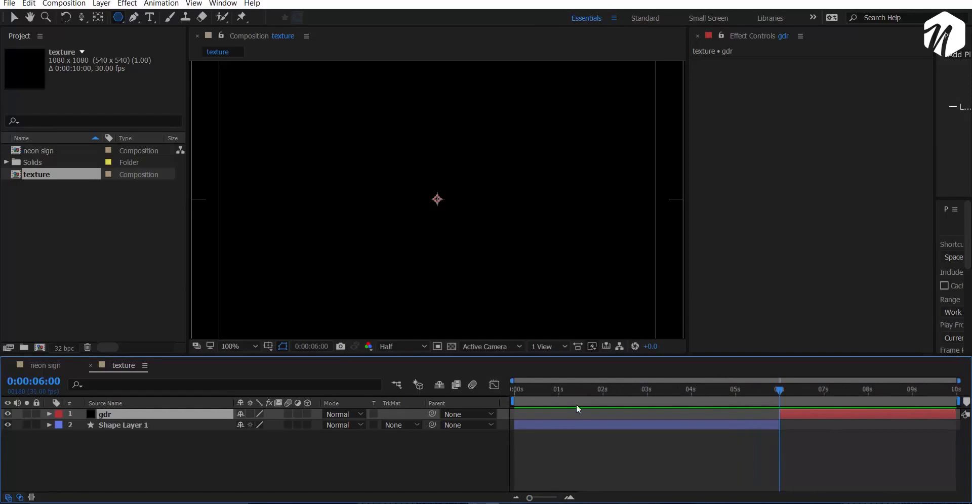
# Apply the 4-Color Gradient effect to the gdr solid at 0:00:07:19 and hide the title/action-safe guides
pyautogui.moveTo(584, 396); pyautogui.dragTo(845, 400)
pyautogui.click(846, 303)
pyautogui.hotkey('ctrl', 'space')
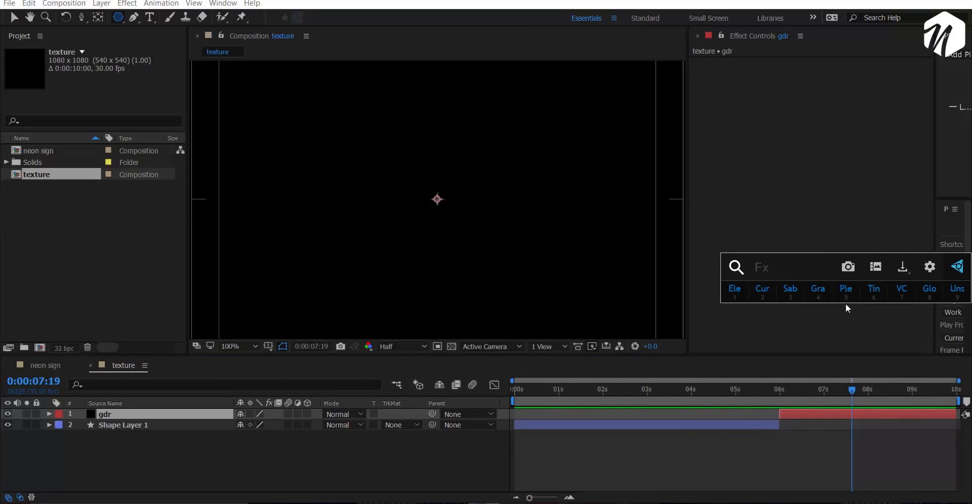
pyautogui.write('gara')
pyautogui.press('BackSpace')
pyautogui.press('BackSpace')
pyautogui.write('ra')
pyautogui.click(799, 341)
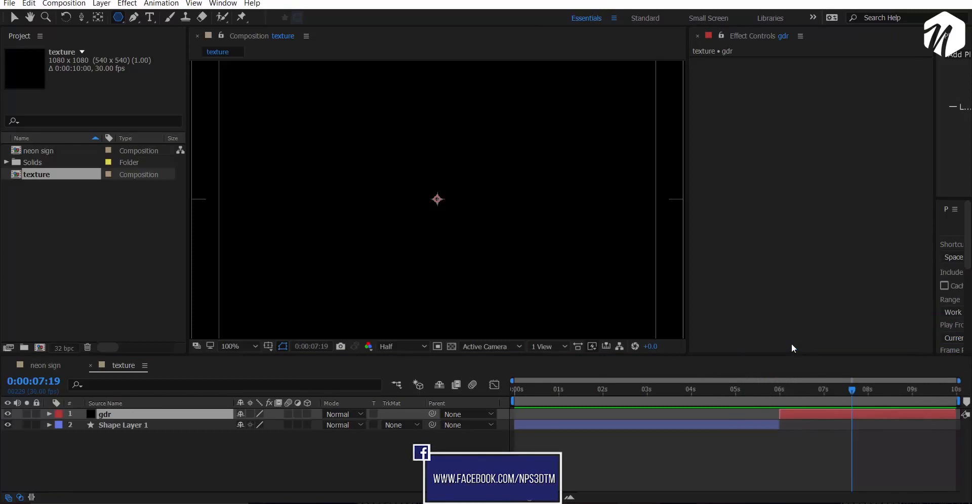
pyautogui.press('v')
pyautogui.scroll(-2, 481, 185)
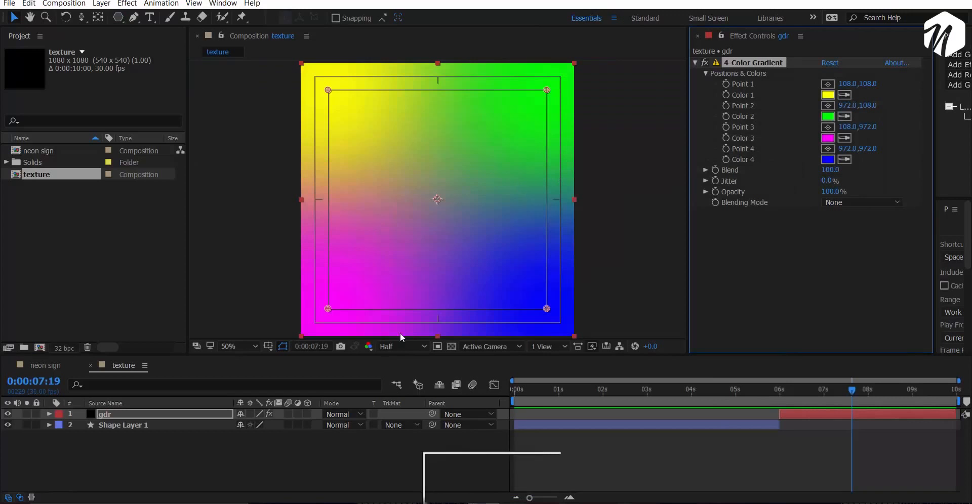
pyautogui.click(268, 346)
pyautogui.click(281, 360)
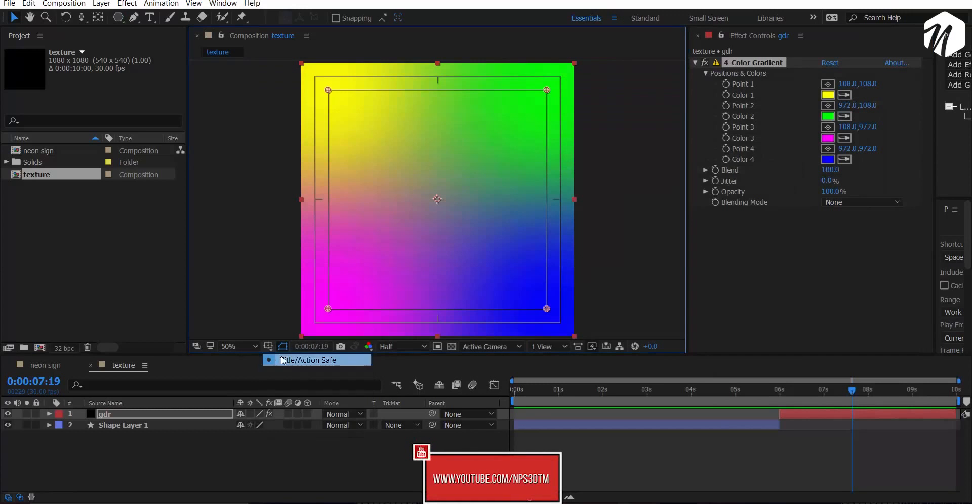
# Set the gradient's Color 1 to pale yellow and Color 2 to turquoise
pyautogui.click(827, 95)
pyautogui.moveTo(570, 213); pyautogui.dragTo(602, 206)
pyautogui.click(823, 207)
pyautogui.click(827, 138)
pyautogui.click(819, 203)
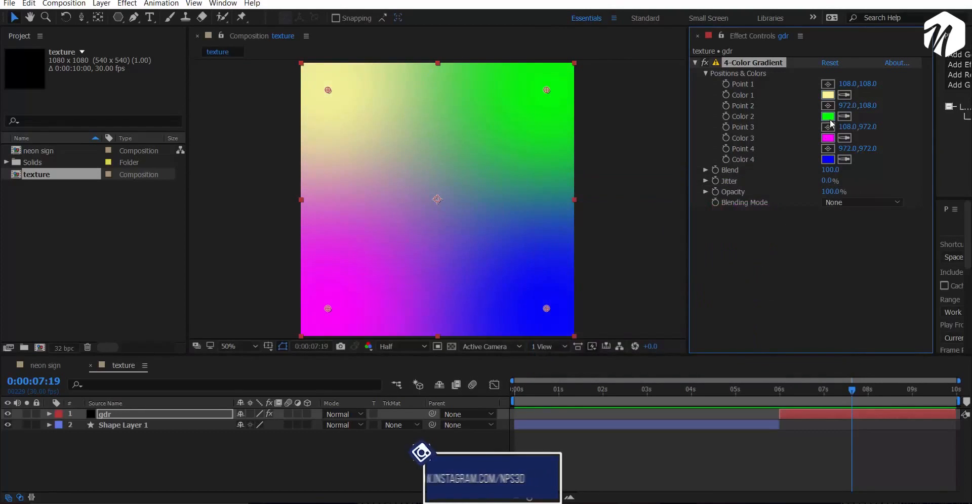
pyautogui.click(827, 116)
pyautogui.moveTo(718, 309)
pyautogui.mouseDown()
pyautogui.moveTo(718, 283)
pyautogui.moveTo(654, 212)
pyautogui.moveTo(639, 216)
pyautogui.mouseUp()
pyautogui.click(819, 204)
# Set the gradient's Color 4 to light pink, FF96C0
pyautogui.click(827, 159)
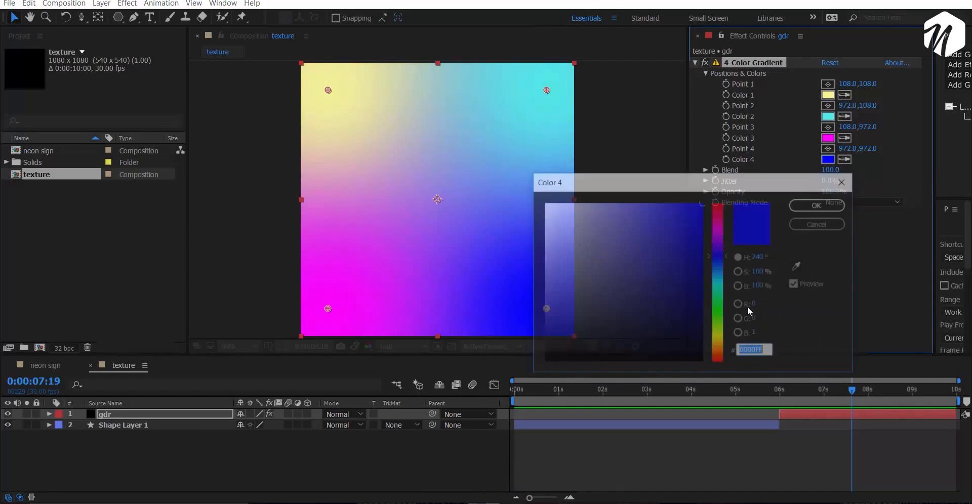
pyautogui.moveTo(718, 333); pyautogui.dragTo(711, 217)
pyautogui.moveTo(636, 222); pyautogui.dragTo(608, 188)
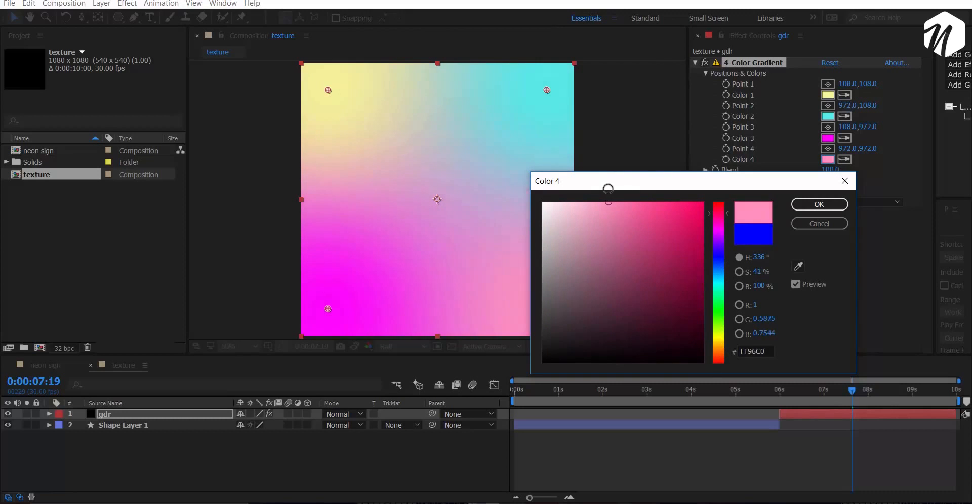
pyautogui.click(819, 204)
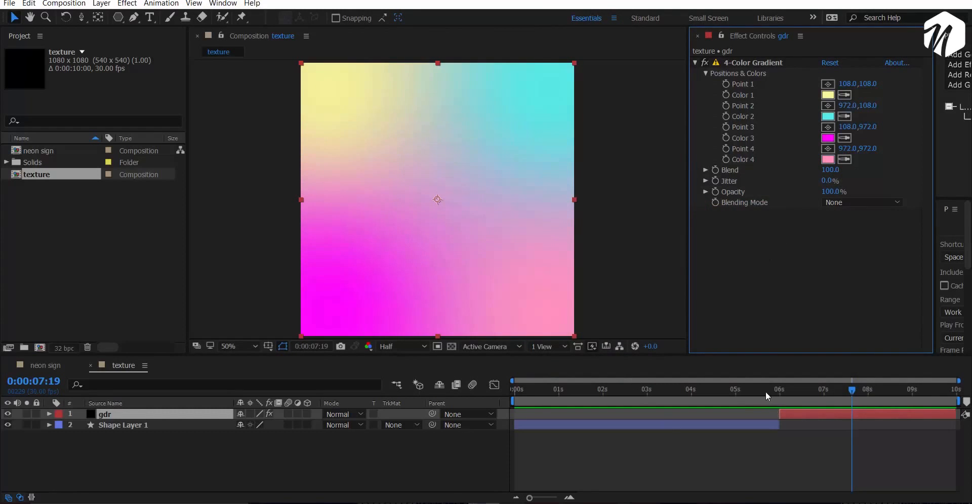
# Add an adjustment layer to the texture composition and name it control
pyautogui.moveTo(754, 391); pyautogui.dragTo(435, 407)
pyautogui.press('space')
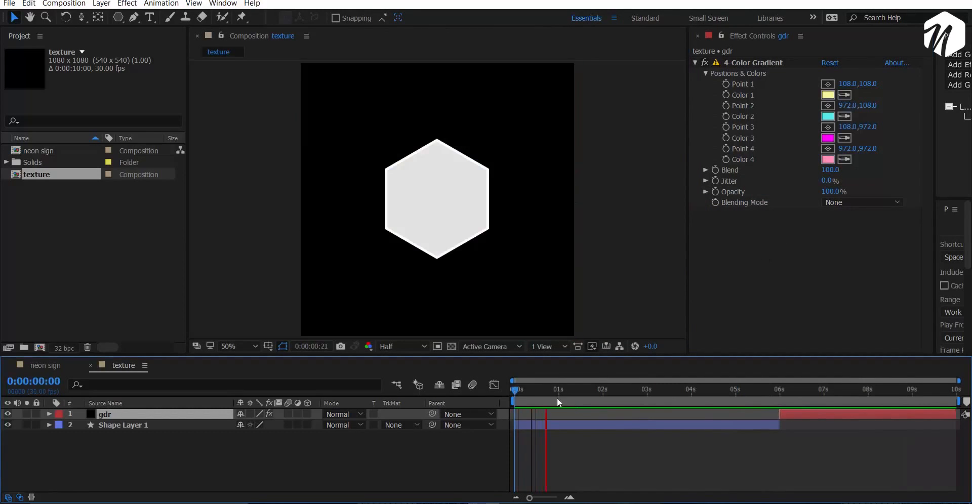
pyautogui.rightClick(135, 454)
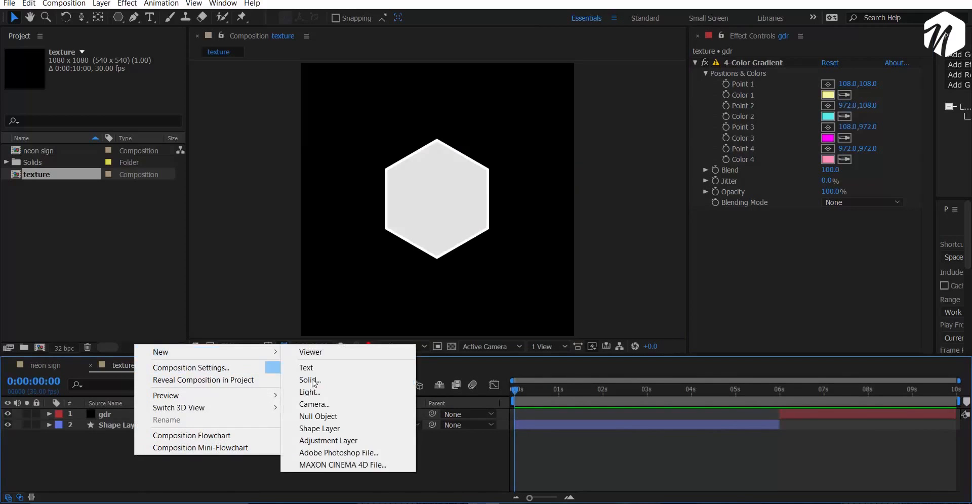
pyautogui.click(338, 441)
pyautogui.press('Return')
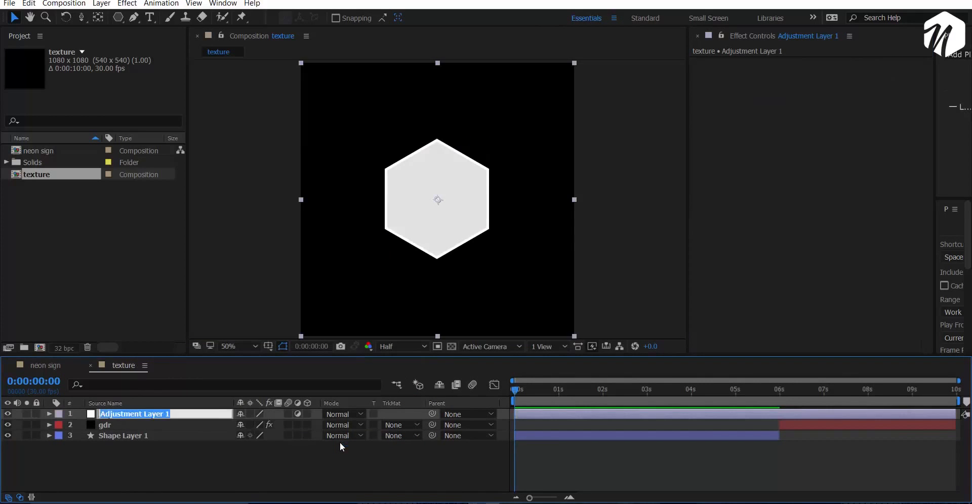
pyautogui.write('control')
pyautogui.press('Return')
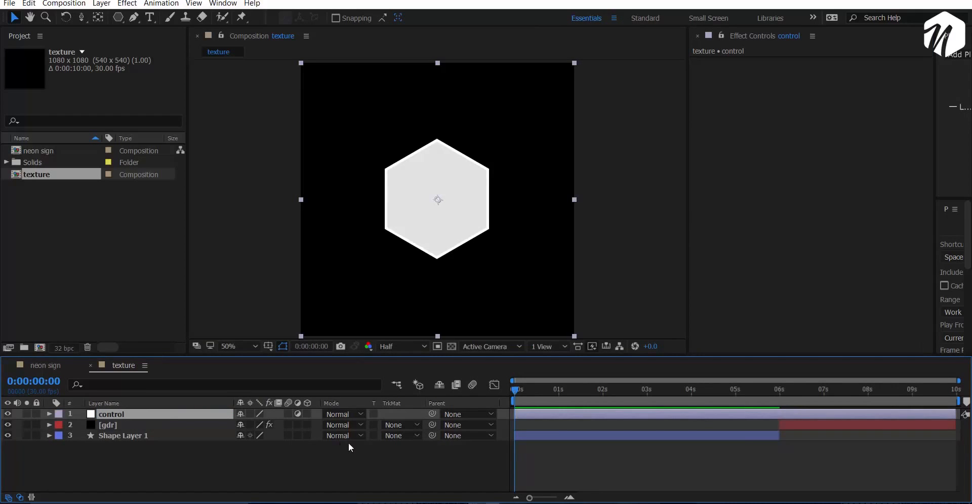
# Apply a Slider Control effect to the control layer and rename the effect x
pyautogui.hotkey('ctrl', 'space')
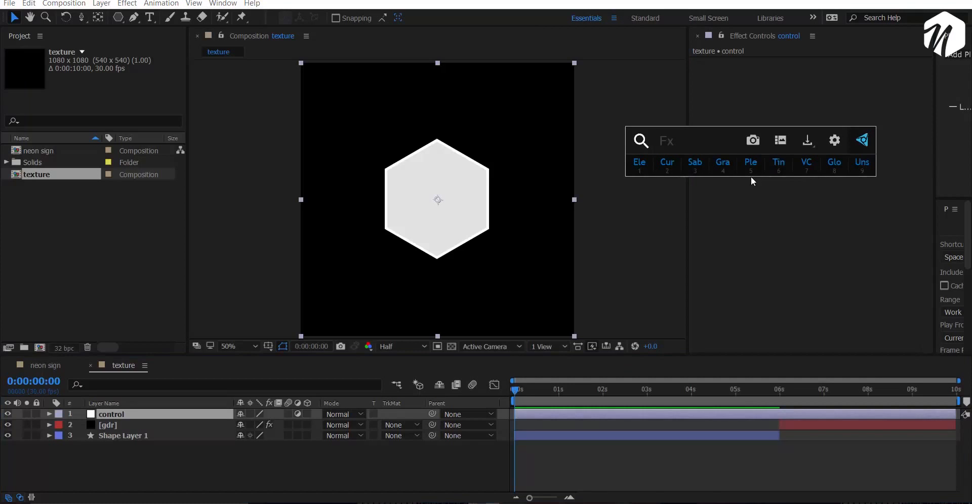
pyautogui.write('slider')
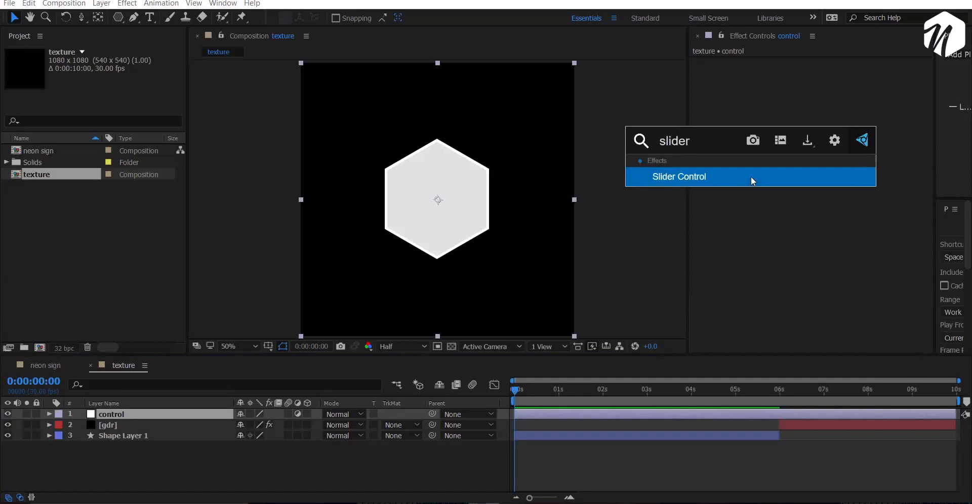
pyautogui.click(751, 176)
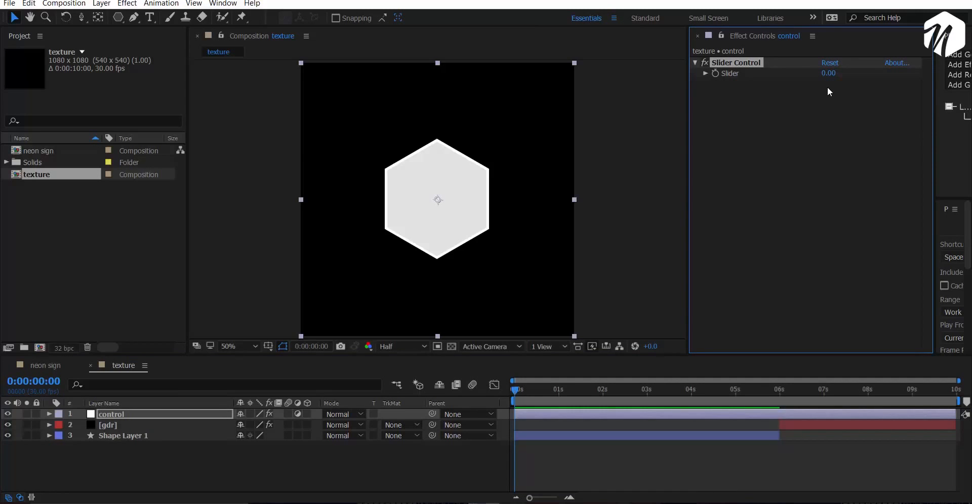
pyautogui.click(737, 57)
pyautogui.click(744, 63)
pyautogui.press('Return')
pyautogui.write('x')
pyautogui.press('Return')
# Duplicate the x slider effect and name the copy y
pyautogui.hotkey('ctrl', 'd')
pyautogui.press('Return')
pyautogui.write('y')
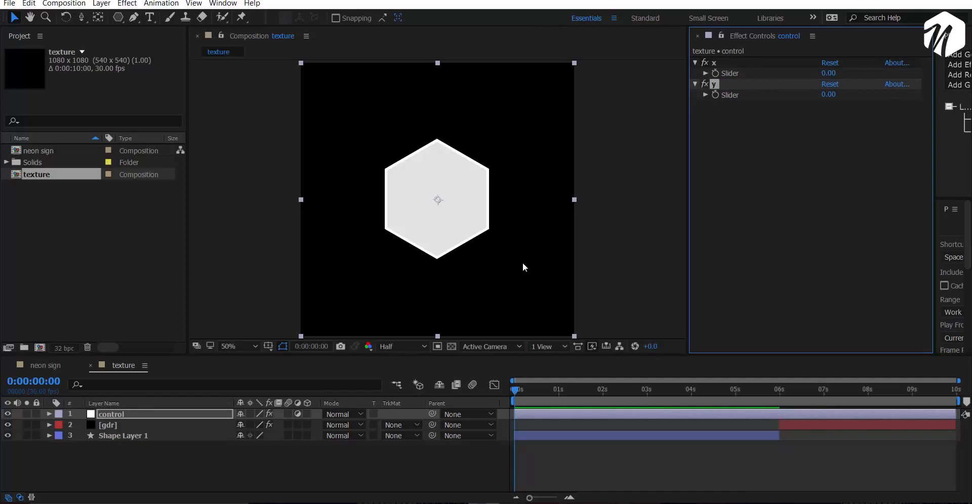
# Move Shape Layer 1 above the gdr layer in the texture composition's layer stack
pyautogui.click(119, 417)
pyautogui.moveTo(672, 400); pyautogui.dragTo(778, 391)
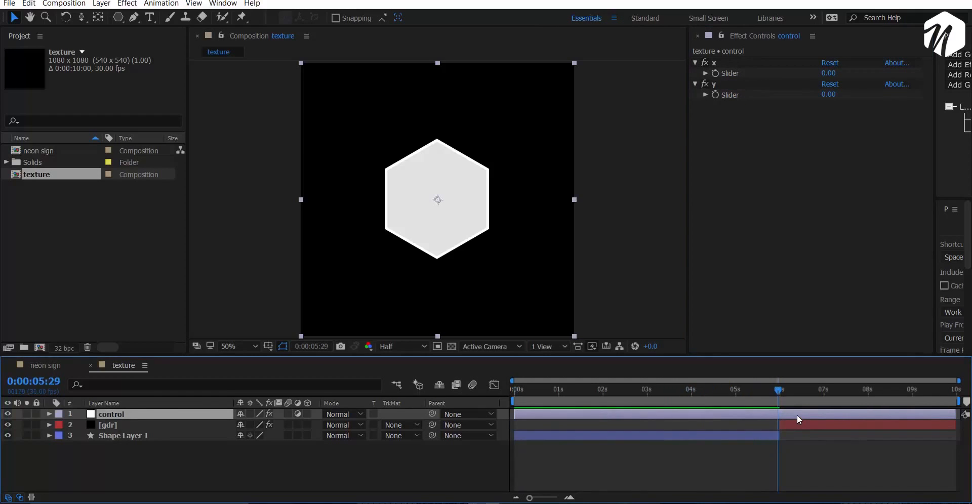
pyautogui.click(112, 438)
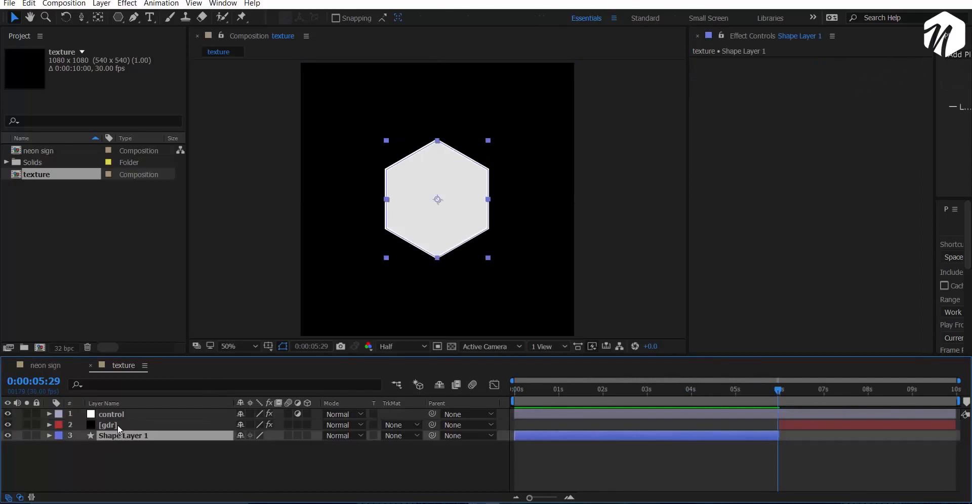
pyautogui.click(117, 426)
pyautogui.moveTo(139, 429); pyautogui.dragTo(135, 425)
# Add the expression wiggle(2,100) to Shape Layer 1's Scale and preview the motion
pyautogui.click(534, 392)
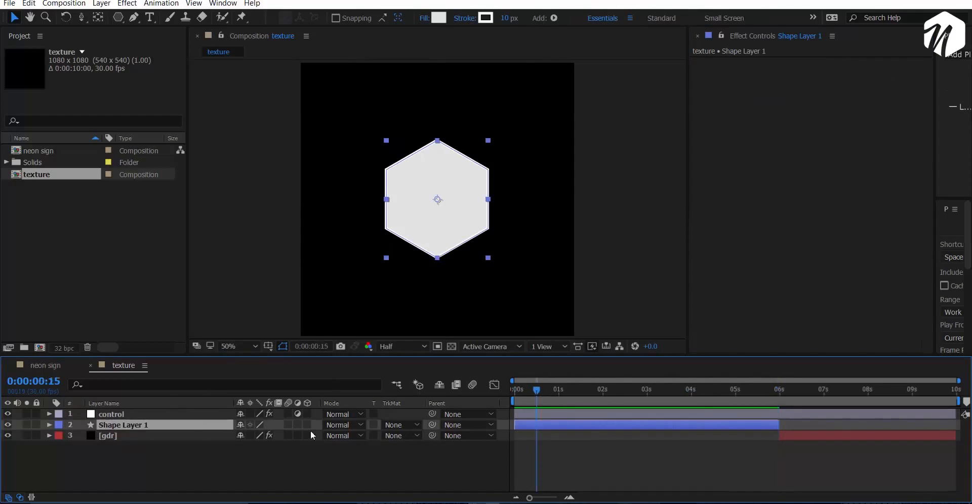
pyautogui.press('s')
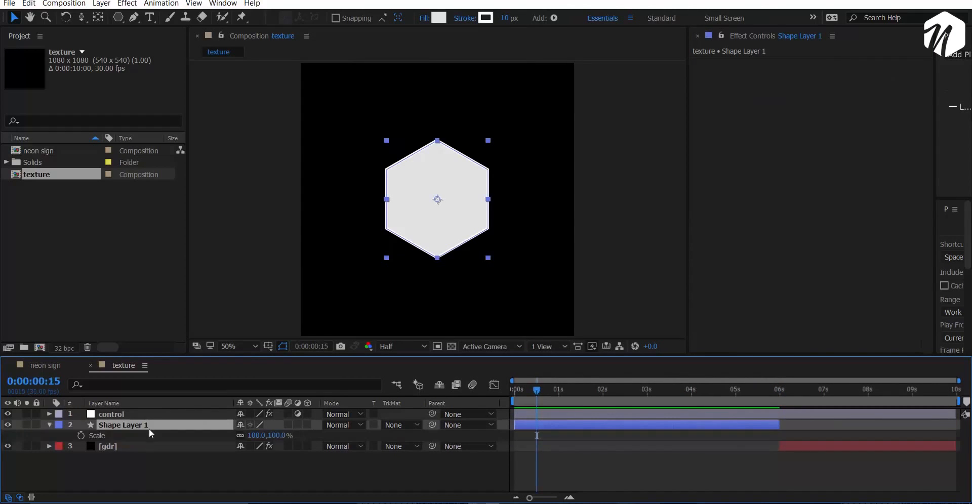
pyautogui.keyDown('alt'); pyautogui.click(81, 435); pyautogui.keyUp('alt')
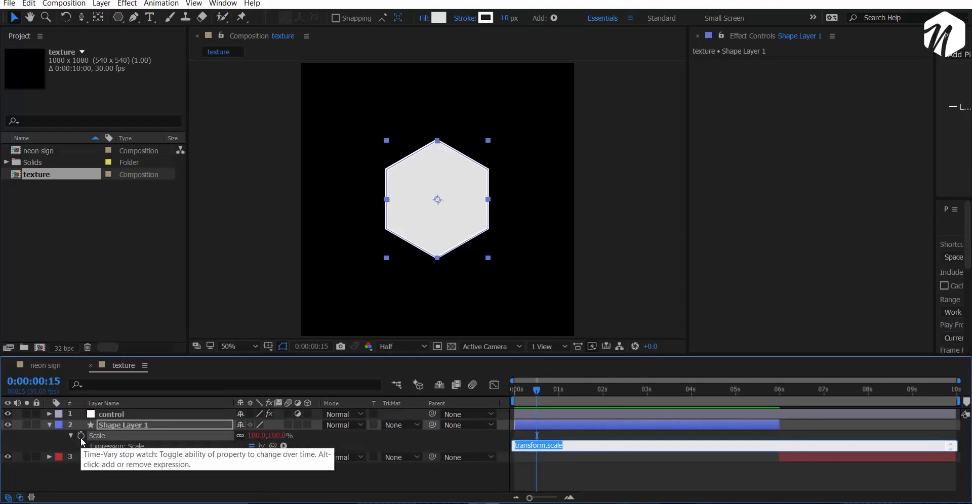
pyautogui.write('wiggle(2,100')
pyautogui.click(190, 478)
pyautogui.press('space')
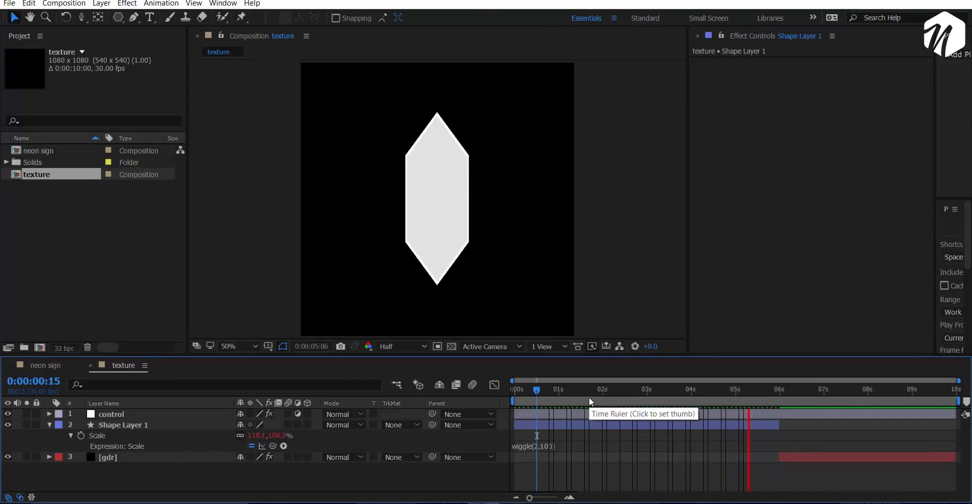
pyautogui.moveTo(573, 388); pyautogui.dragTo(780, 394)
pyautogui.moveTo(784, 393); pyautogui.dragTo(861, 446)
pyautogui.click(646, 396)
pyautogui.press('space')
pyautogui.press('space')
# Remove the wiggle expression from Shape Layer 1's Scale
pyautogui.click(111, 414)
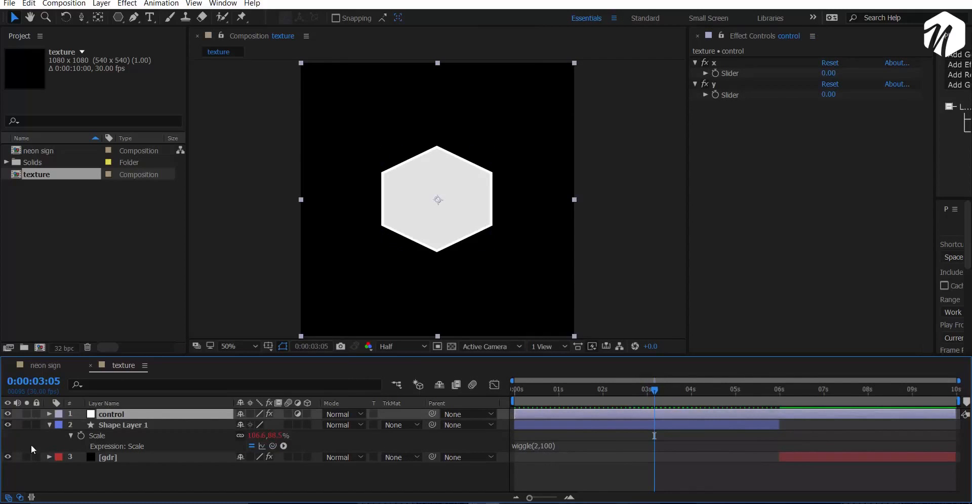
pyautogui.click(49, 425)
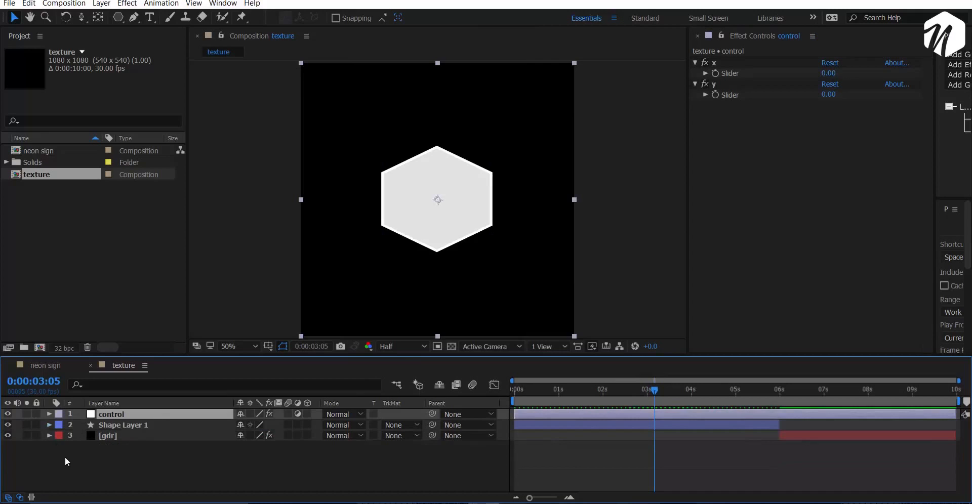
pyautogui.click(138, 444)
pyautogui.click(123, 428)
pyautogui.click(49, 425)
pyautogui.scroll(-1, 62, 439)
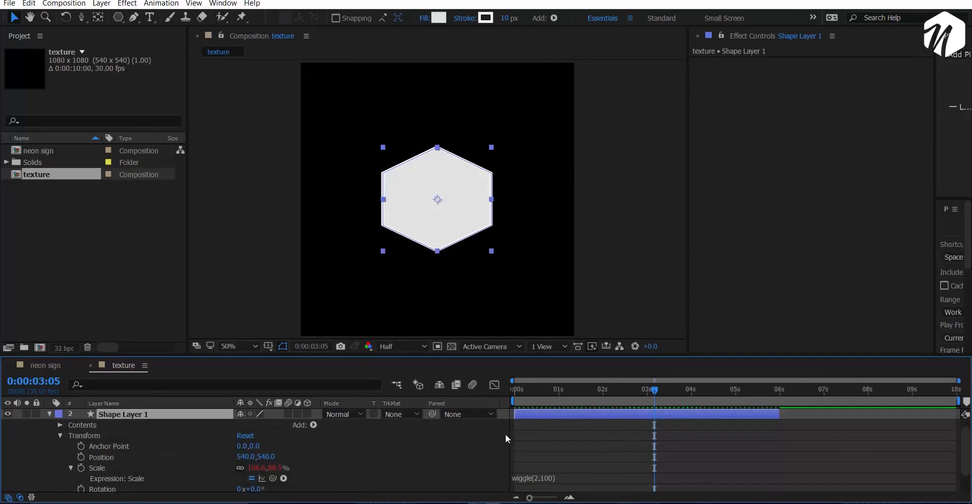
pyautogui.click(537, 389)
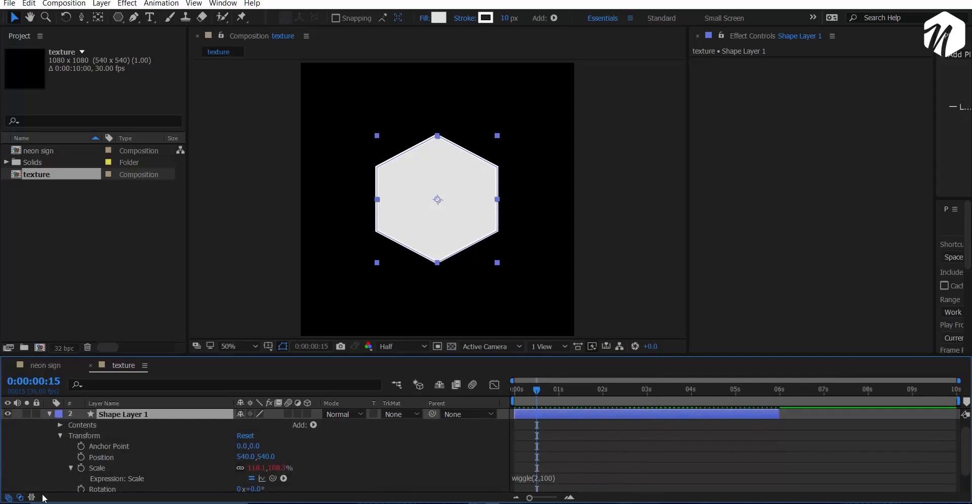
pyautogui.click(47, 415)
pyautogui.click(47, 415)
pyautogui.click(48, 415)
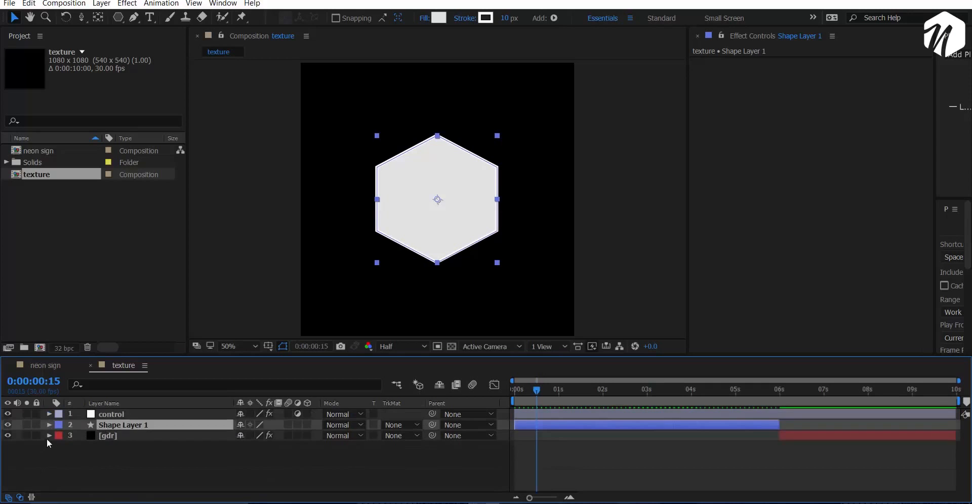
pyautogui.click(49, 424)
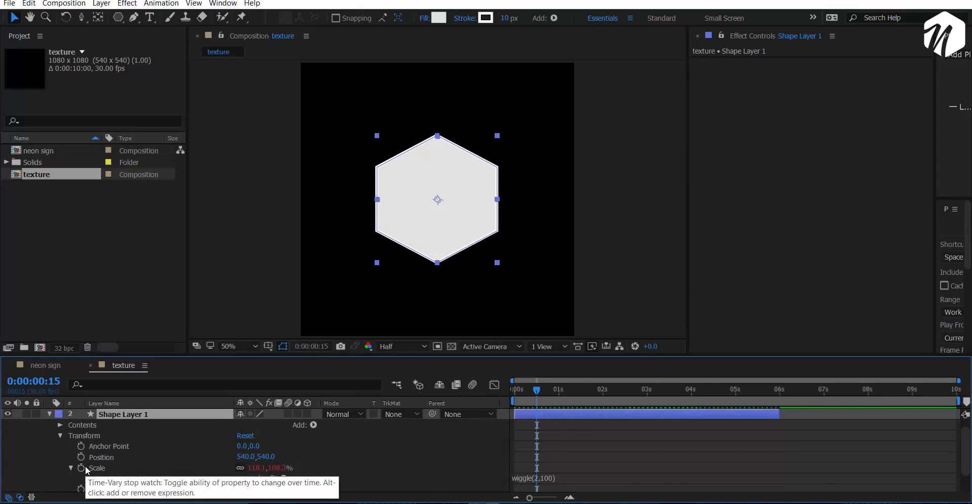
pyautogui.keyDown('alt'); pyautogui.click(83, 472); pyautogui.keyUp('alt')
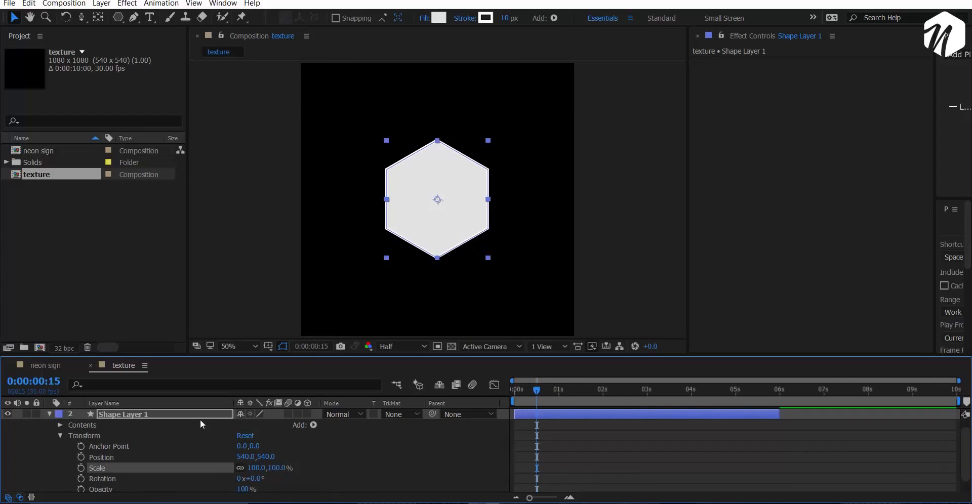
# Lock the effect controls display to the control layer so its x and y sliders stay available
pyautogui.scroll(1, 201, 418)
pyautogui.click(153, 414)
pyautogui.click(722, 36)
pyautogui.click(42, 440)
pyautogui.scroll(-1, 108, 456)
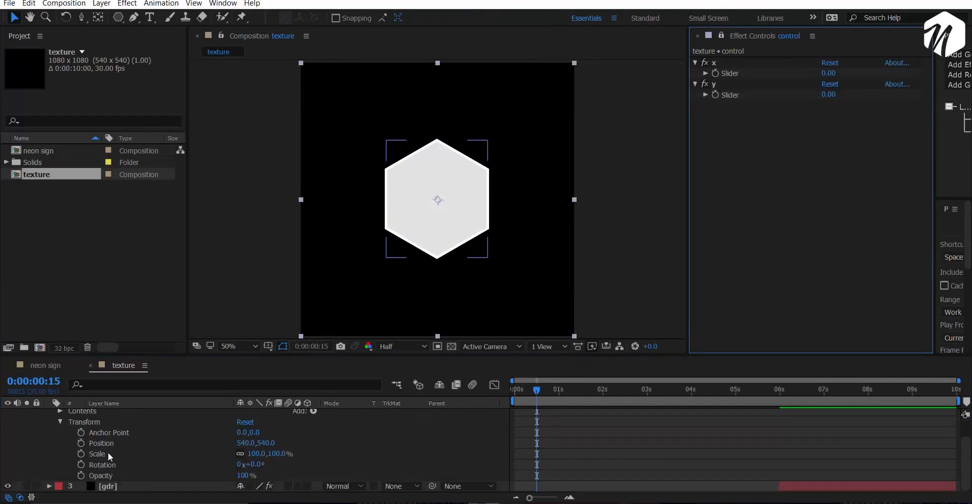
pyautogui.scroll(1, 151, 429)
# Give Shape Layer 1's Scale a wiggle expression with the control layer's x slider as frequency and y slider as amplitude
pyautogui.click(153, 427)
pyautogui.press('s')
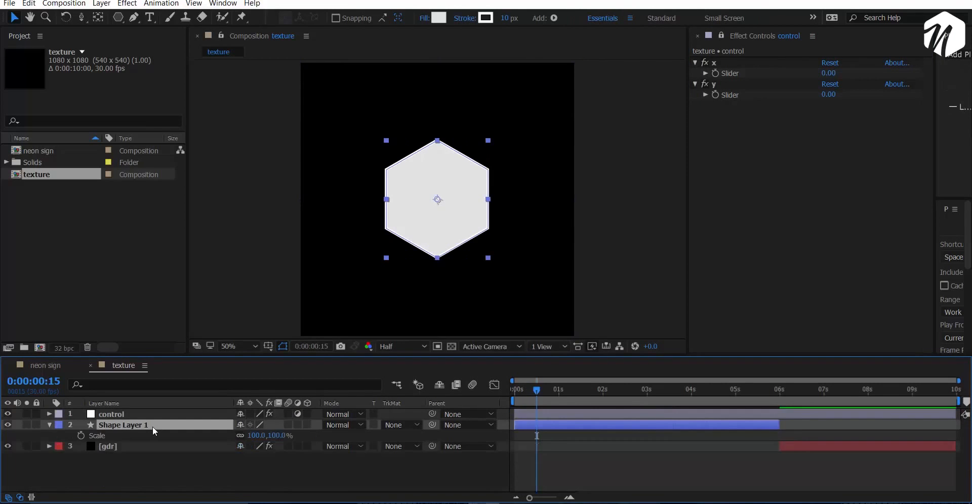
pyautogui.press('s')
pyautogui.press('s')
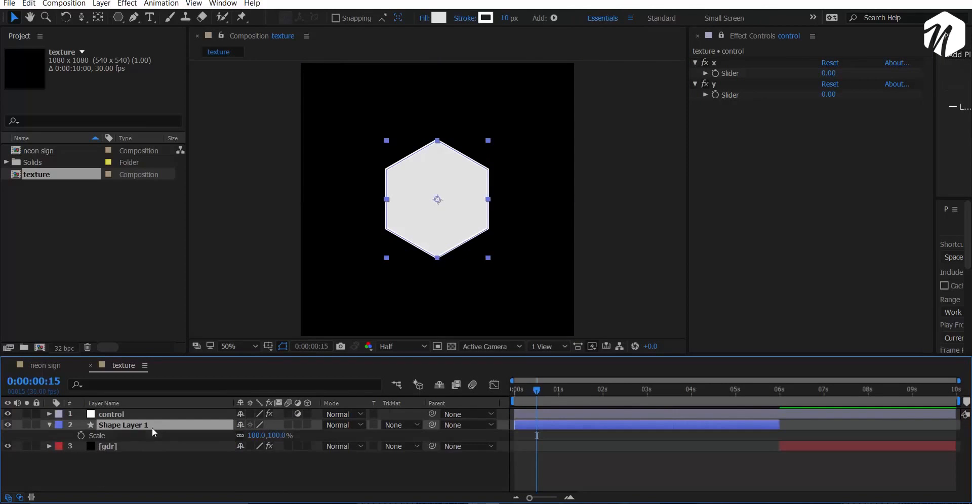
pyautogui.keyDown('alt'); pyautogui.click(81, 436); pyautogui.keyUp('alt')
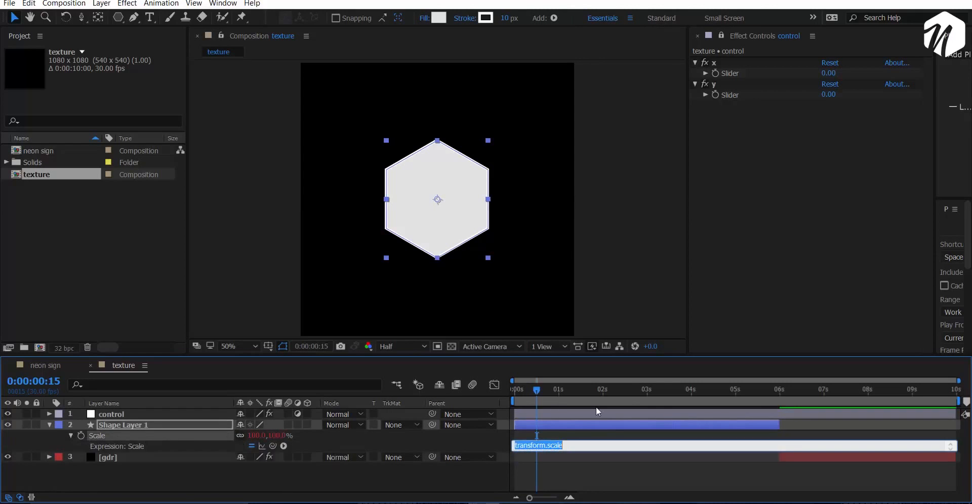
pyautogui.write('wiggle')
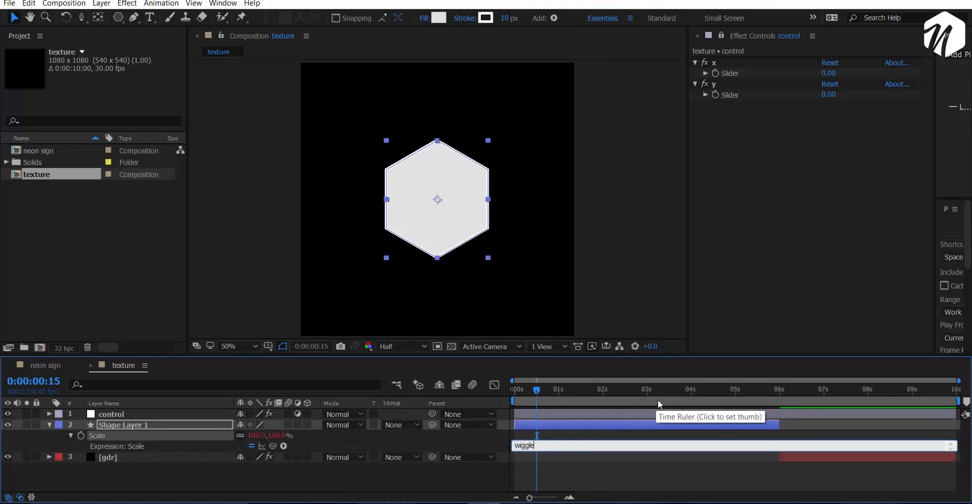
pyautogui.write('(')
pyautogui.moveTo(273, 446); pyautogui.dragTo(735, 75)
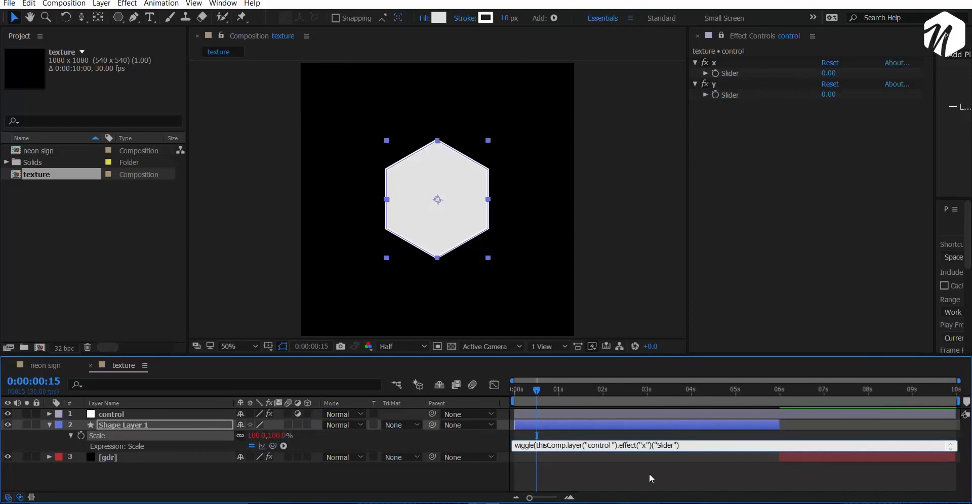
pyautogui.moveTo(273, 446); pyautogui.dragTo(767, 95)
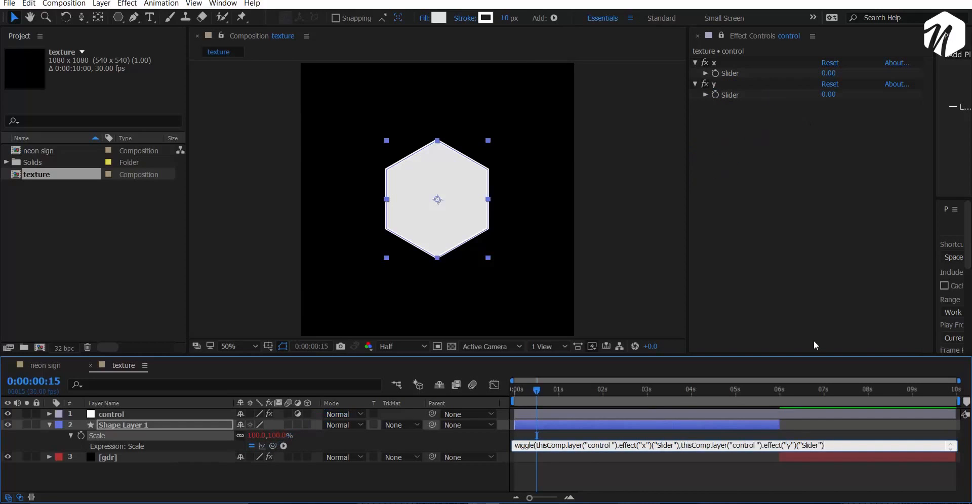
pyautogui.write(')')
pyautogui.click(460, 497)
pyautogui.press('Home')
pyautogui.press('space')
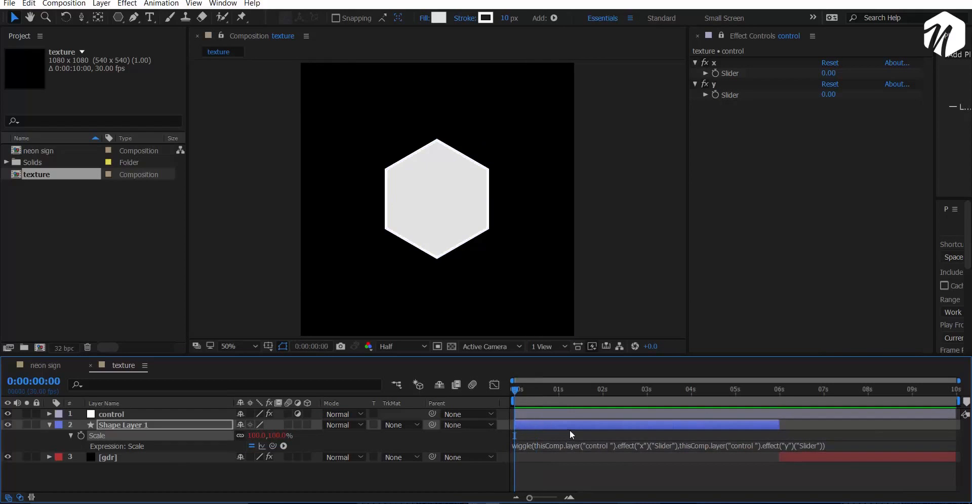
# Set the control layer's x slider to 2 and y slider to 100, and preview the animation
pyautogui.click(595, 393)
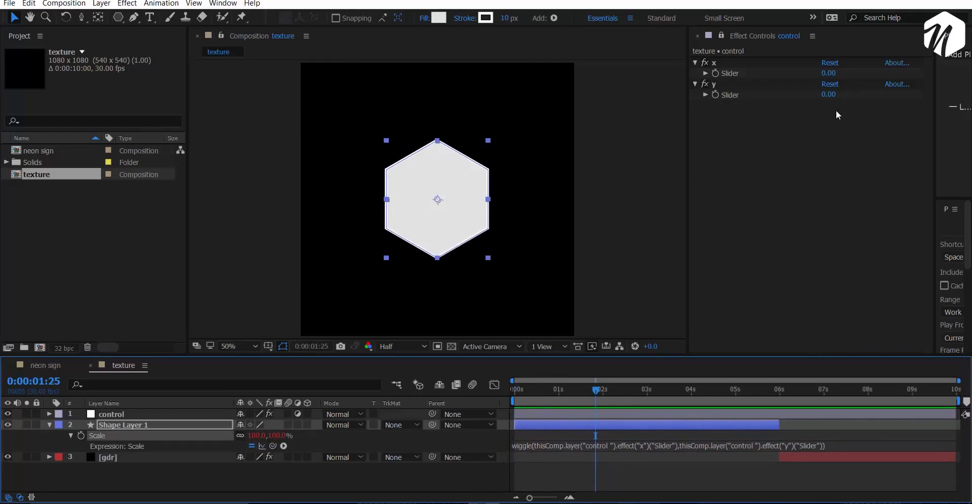
pyautogui.click(828, 73)
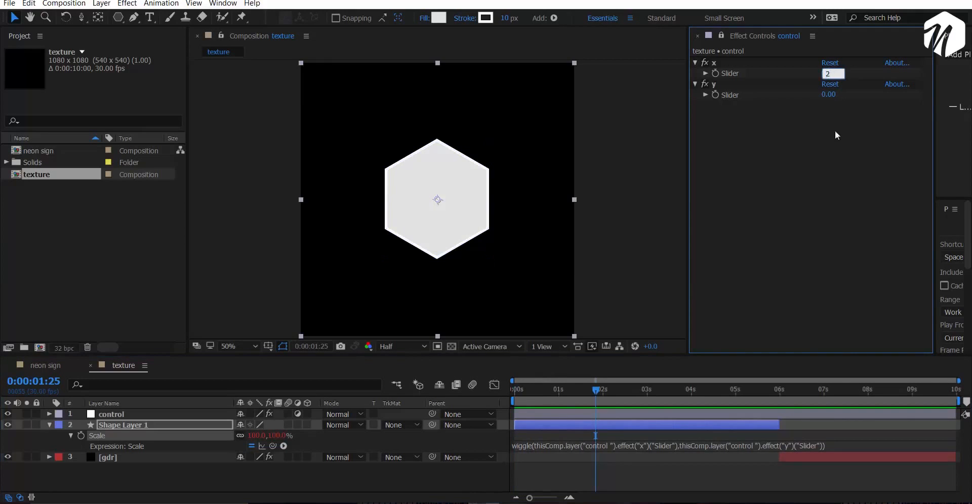
pyautogui.press('Return')
pyautogui.click(829, 95)
pyautogui.write('100')
pyautogui.click(825, 118)
pyautogui.moveTo(561, 392); pyautogui.dragTo(466, 427)
pyautogui.press('space')
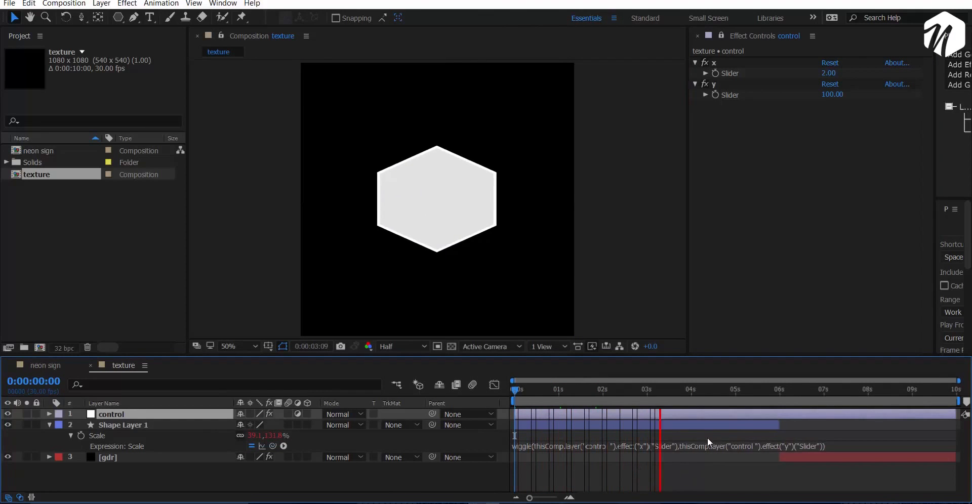
# Set the control layer's x slider to 3 and y slider to 123, preview the animation and collapse Shape Layer 1
pyautogui.click(782, 391)
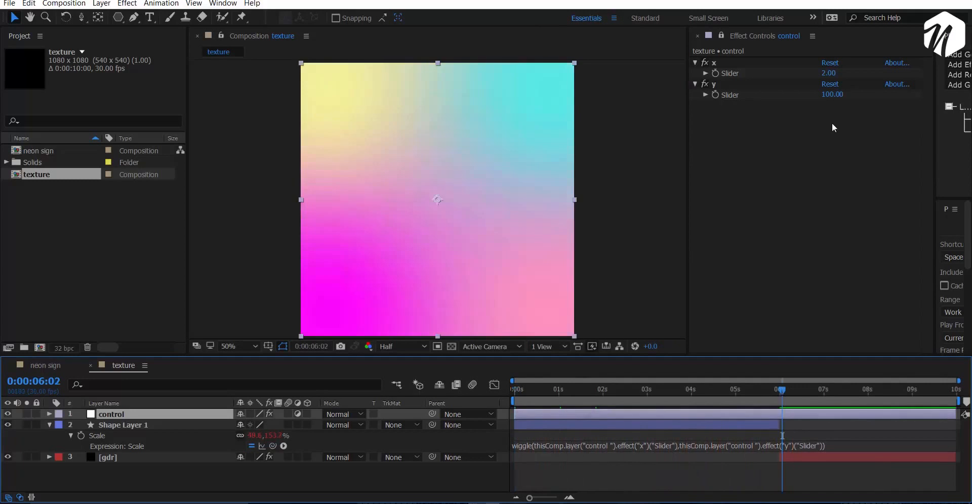
pyautogui.moveTo(828, 73); pyautogui.dragTo(862, 93)
pyautogui.press('space')
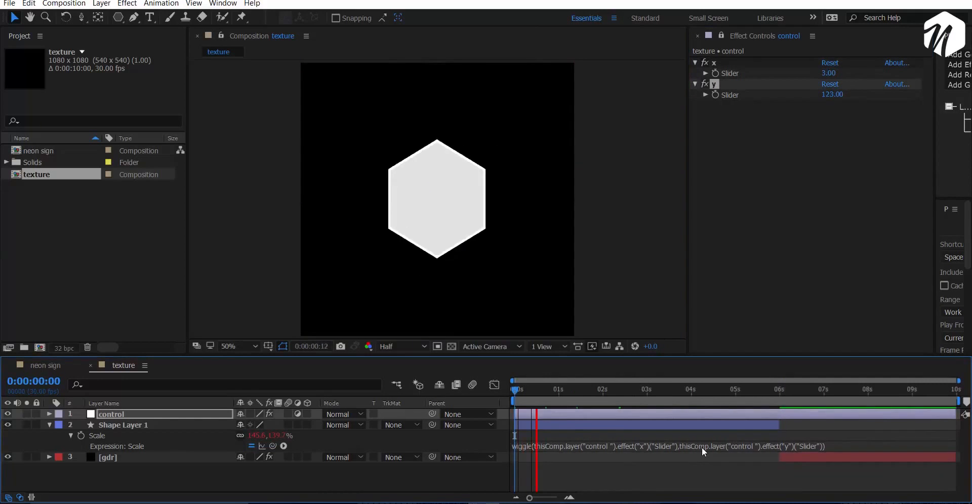
pyautogui.click(49, 425)
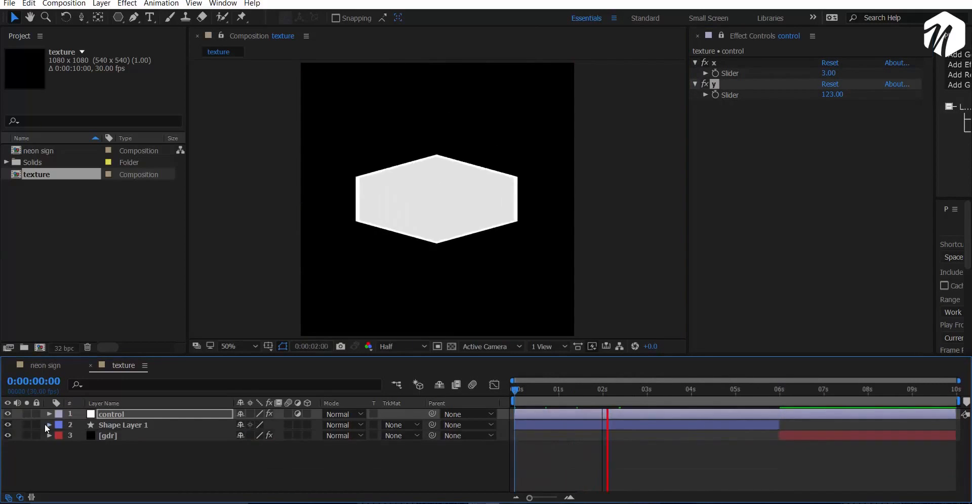
# Stop the preview, place the texture composition as a layer in the neon sign composition and hide that layer
pyautogui.press('space')
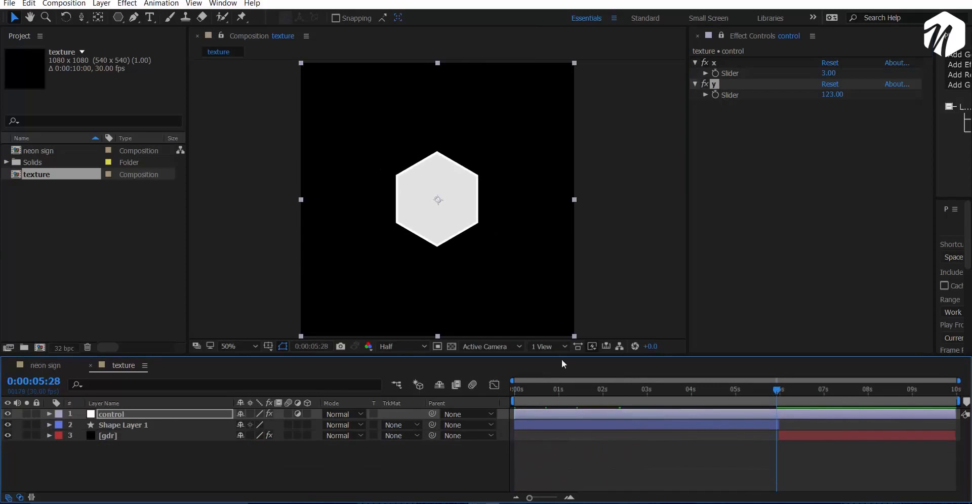
pyautogui.click(63, 368)
pyautogui.click(43, 181)
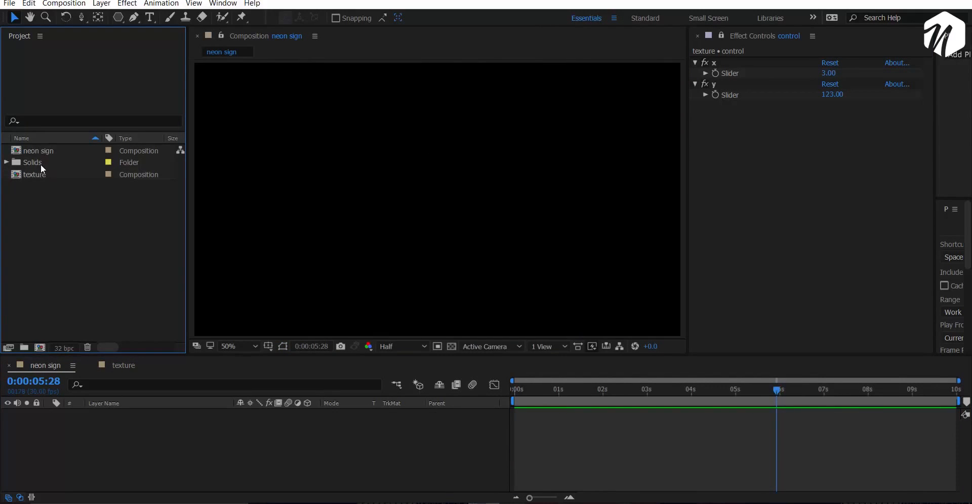
pyautogui.moveTo(38, 173); pyautogui.dragTo(116, 431)
# Create a new 1920 x 1080 black solid named e3d in the neon sign composition
pyautogui.rightClick(38, 430)
pyautogui.moveTo(112, 347)
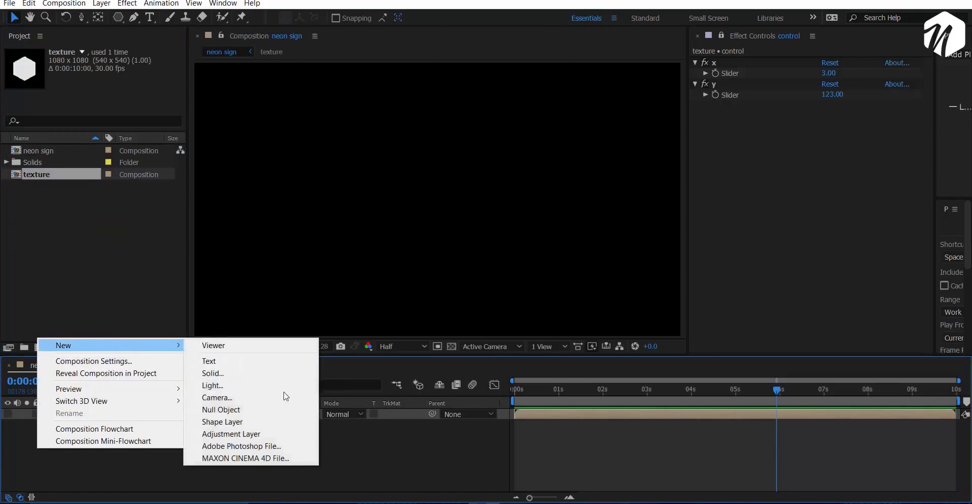
pyautogui.click(259, 375)
pyautogui.write('e3d')
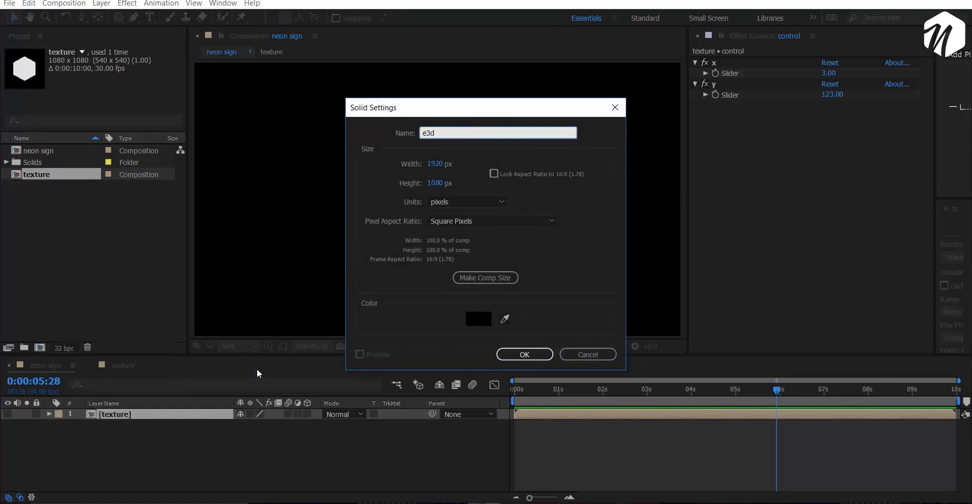
pyautogui.press('Return')
# Match the e3d solid's dimensions to the composition size in its solid settings
pyautogui.click(101, 4)
pyautogui.moveTo(64, 3)
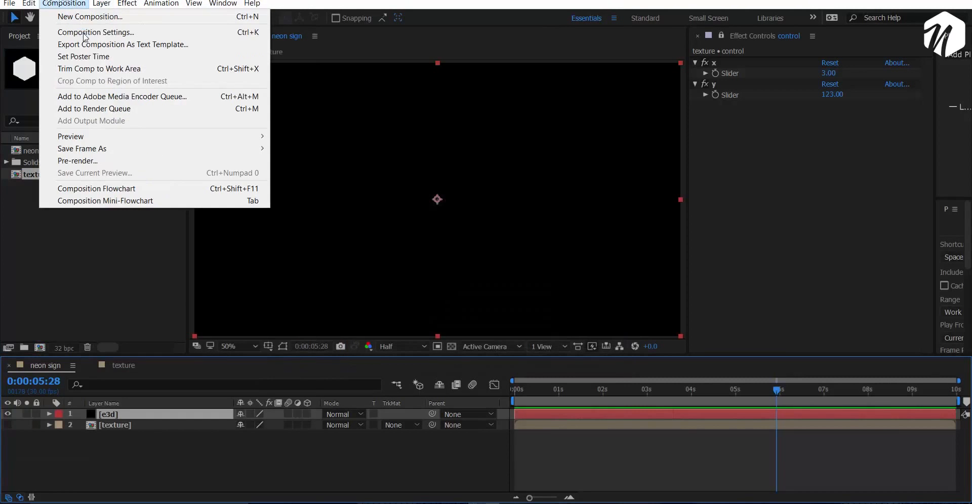
pyautogui.click(84, 34)
pyautogui.click(794, 310)
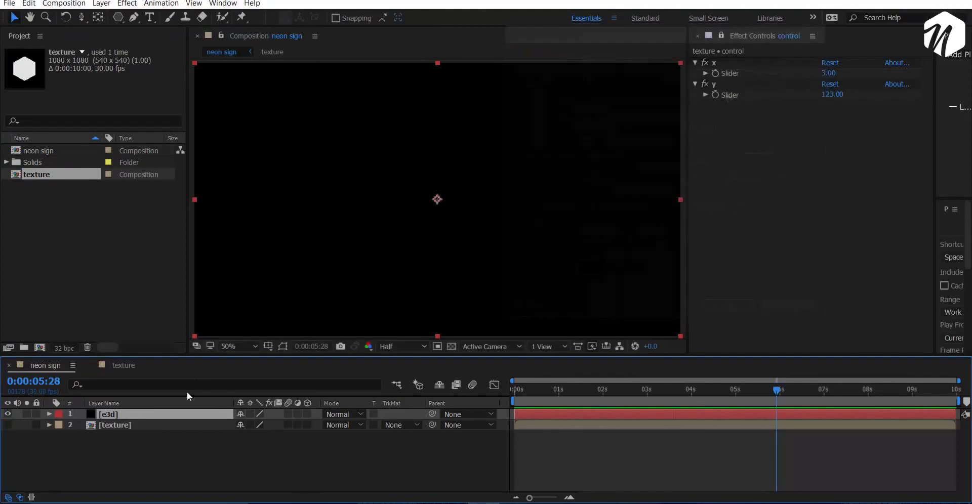
pyautogui.click(114, 4)
pyautogui.click(119, 26)
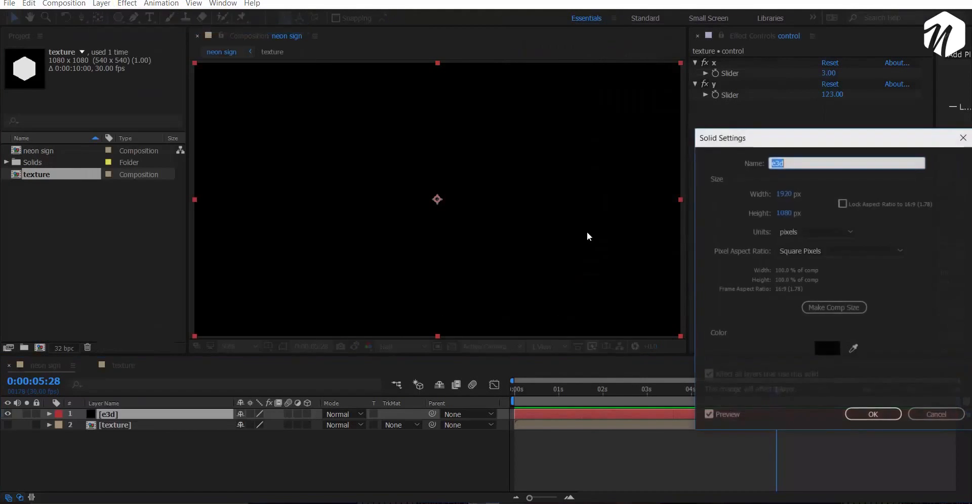
pyautogui.click(835, 309)
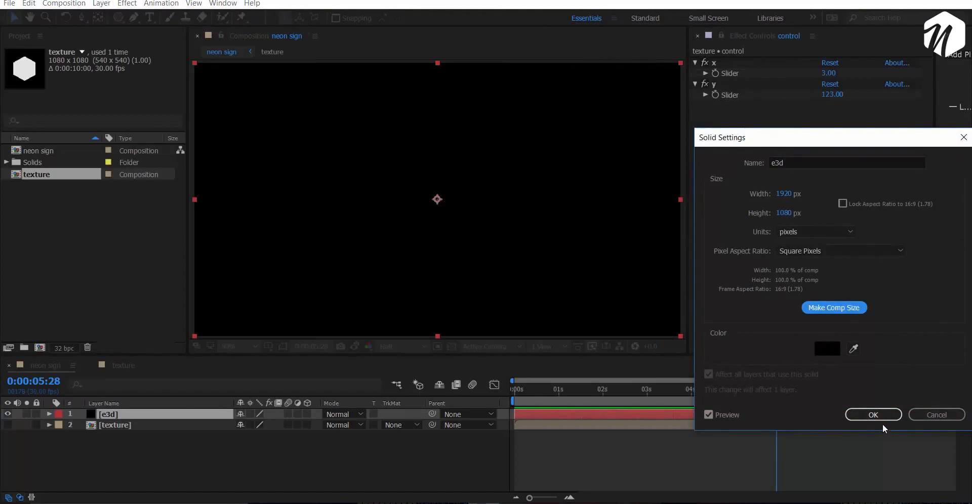
pyautogui.click(880, 416)
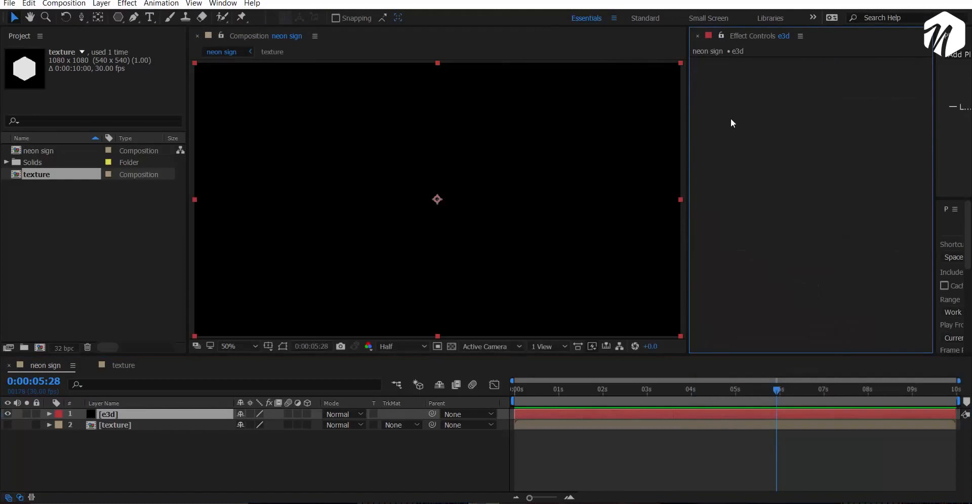
# Apply the Element effect to the e3d solid and deselect the layer
pyautogui.hotkey('ctrl', 'space')
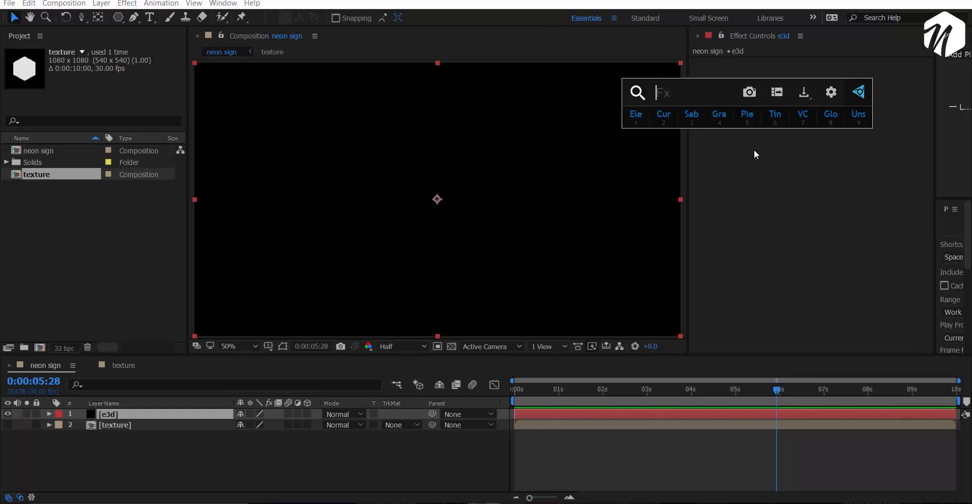
pyautogui.click(634, 118)
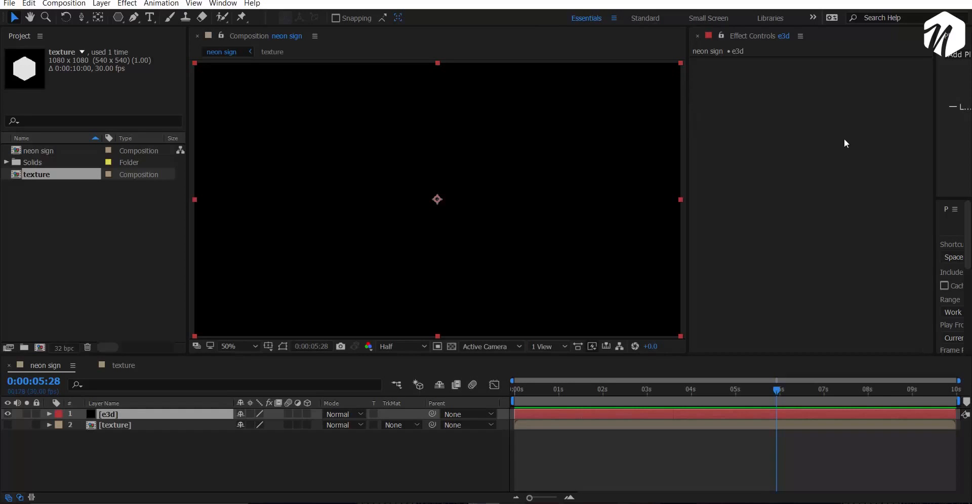
pyautogui.click(207, 442)
# Show the title/action safe guides and add a text layer reading ELEMENT3D starting near the frame's centre
pyautogui.click(149, 17)
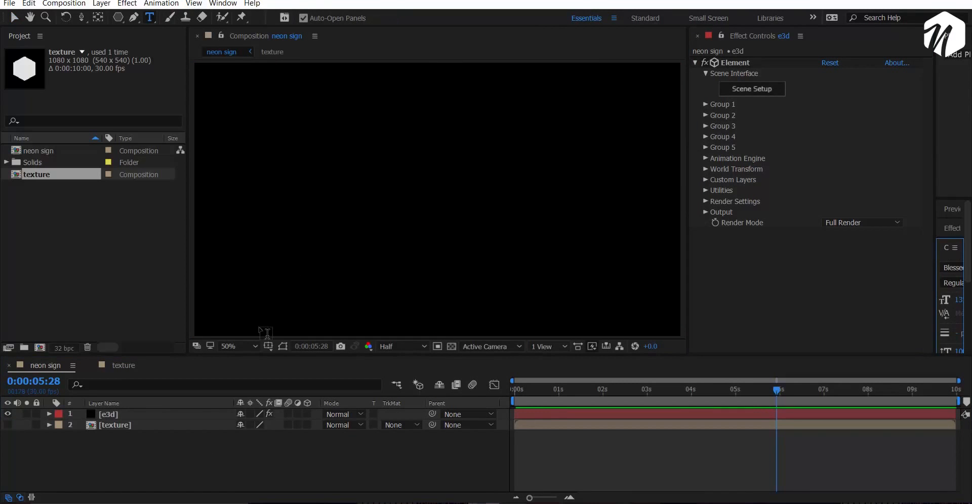
pyautogui.click(268, 346)
pyautogui.click(294, 360)
pyautogui.click(424, 199)
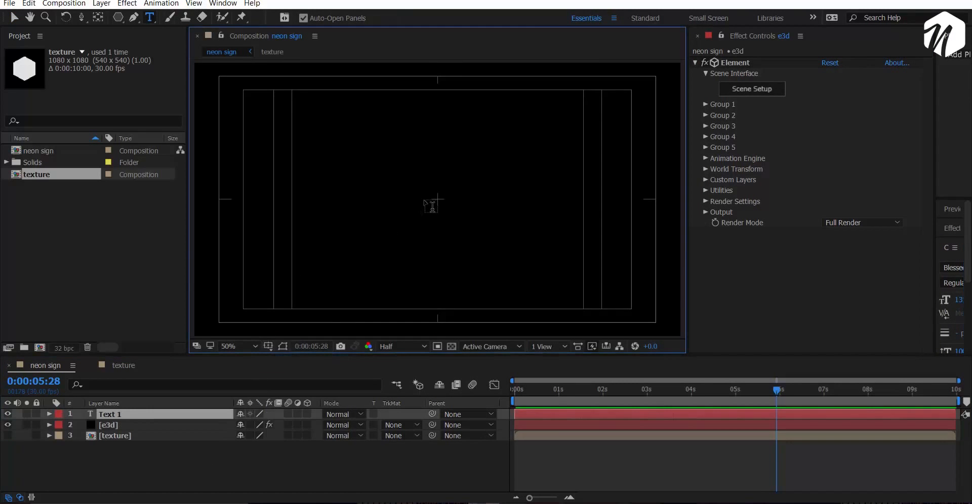
pyautogui.write('el')
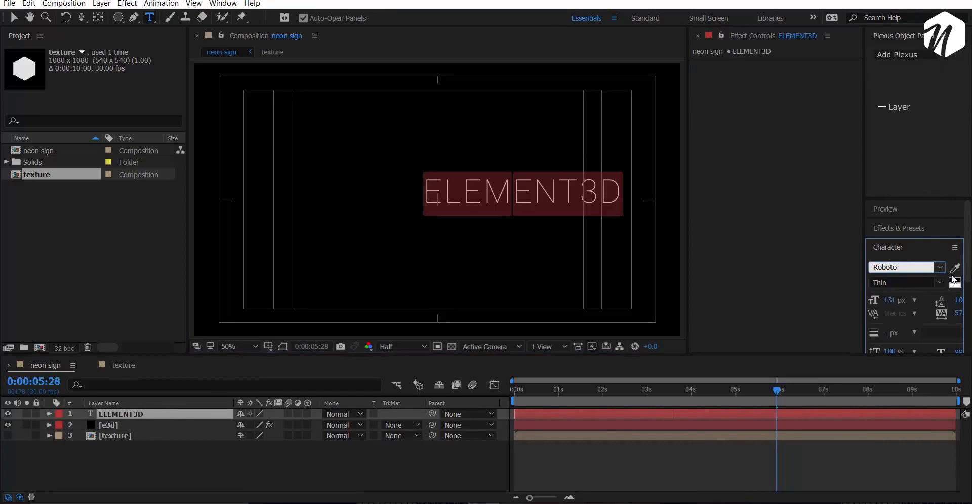
# Try Bold Italic on the ELEMENT3D text and set its Roboto font style to Medium Italic
pyautogui.click(939, 283)
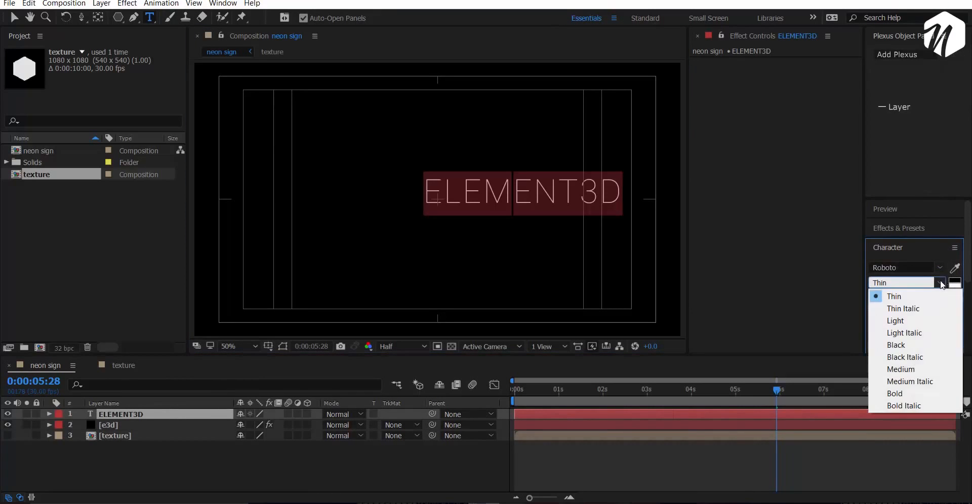
pyautogui.click(903, 383)
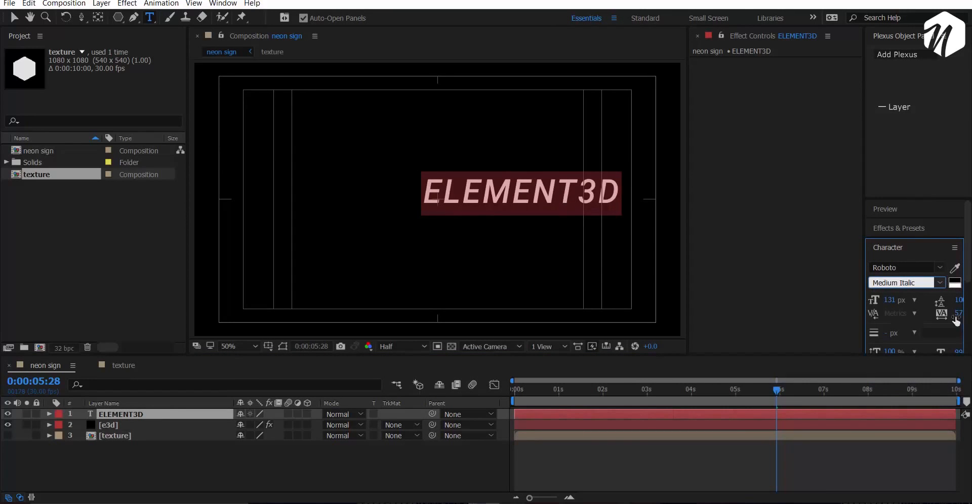
pyautogui.click(940, 283)
pyautogui.click(893, 405)
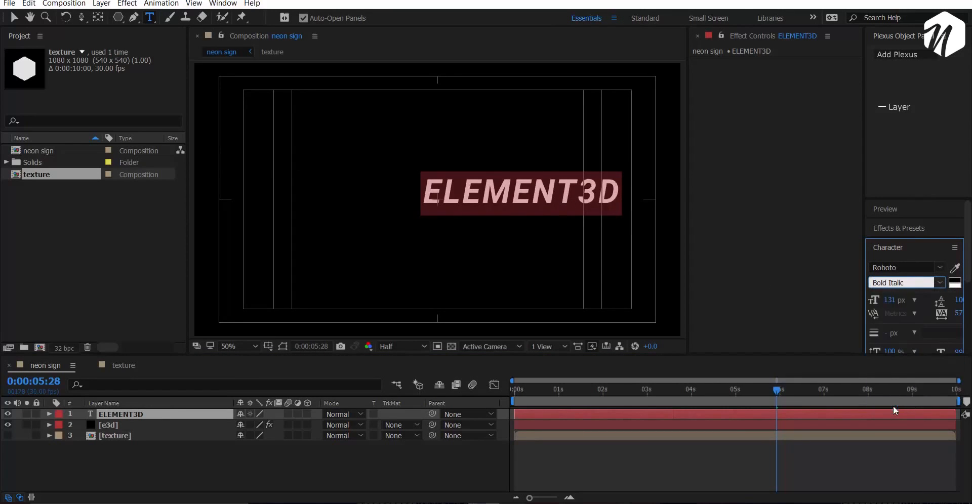
pyautogui.click(944, 284)
pyautogui.click(904, 383)
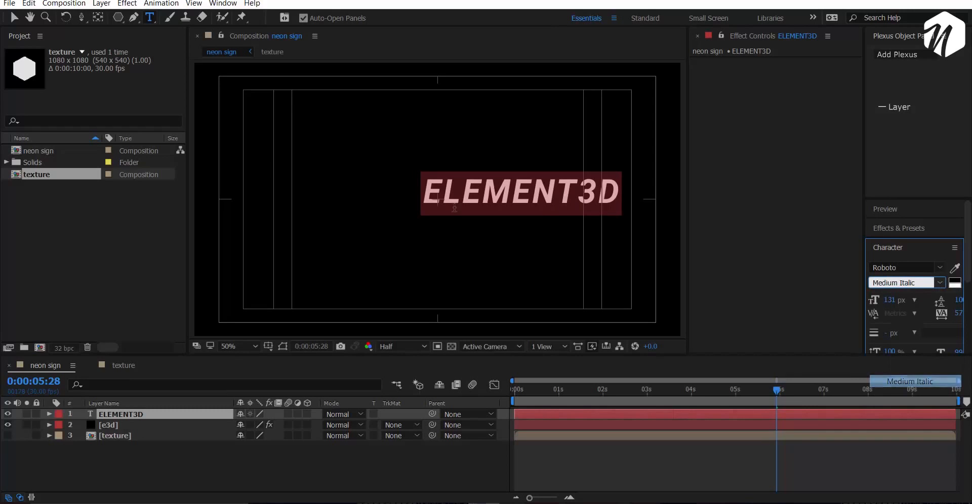
# Move the ELEMENT3D text to the middle of the frame, using the title/action safe guides for alignment
pyautogui.click(269, 347)
pyautogui.click(296, 360)
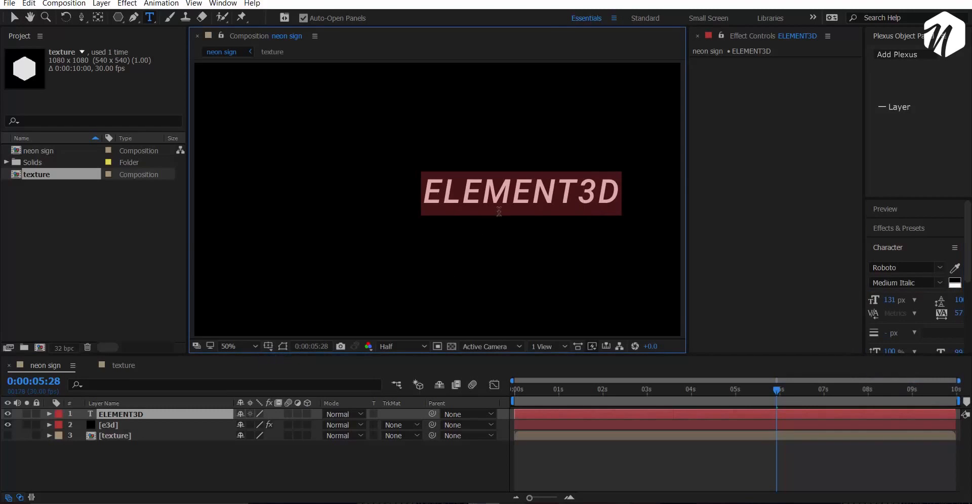
pyautogui.click(14, 17)
pyautogui.moveTo(475, 192); pyautogui.dragTo(442, 193)
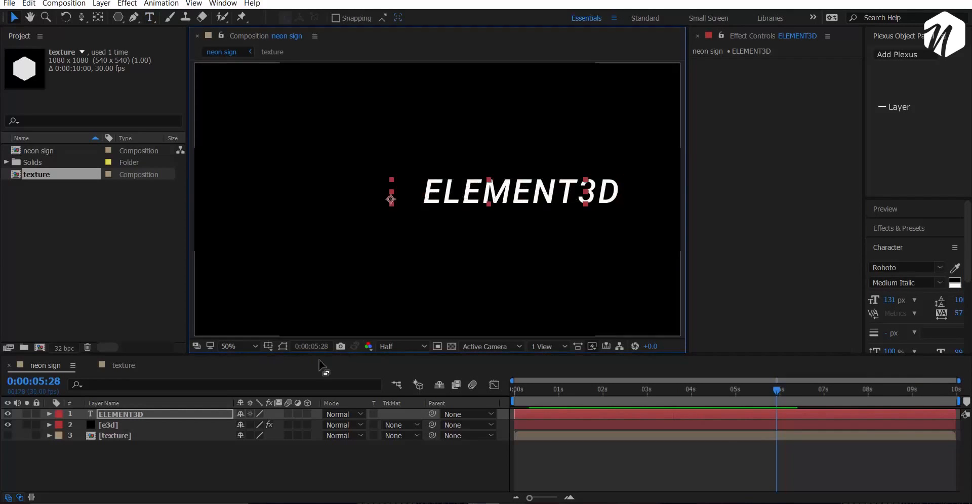
pyautogui.press('capslock')
pyautogui.click(272, 348)
pyautogui.click(297, 359)
pyautogui.moveTo(497, 192); pyautogui.dragTo(441, 203)
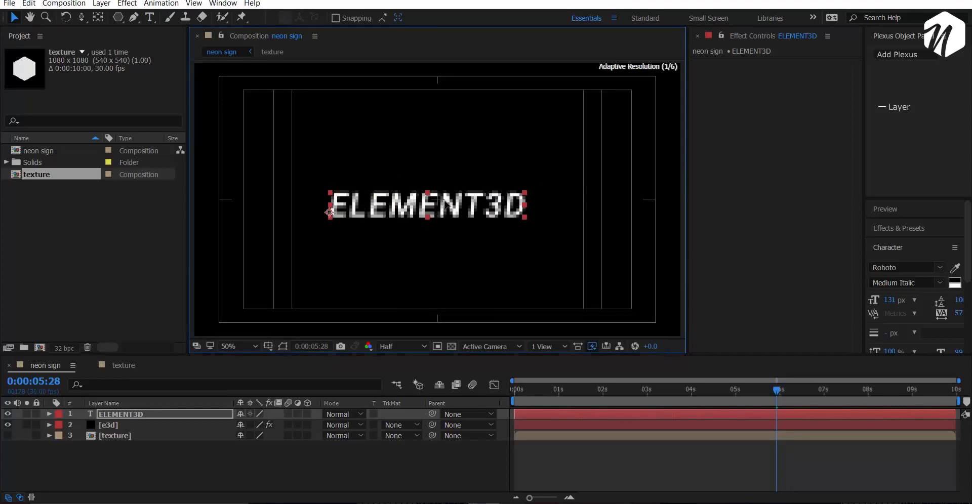
# Hide the ELEMENT3D text layer, select the e3d layer and turn off the title/action safe guides
pyautogui.click(7, 414)
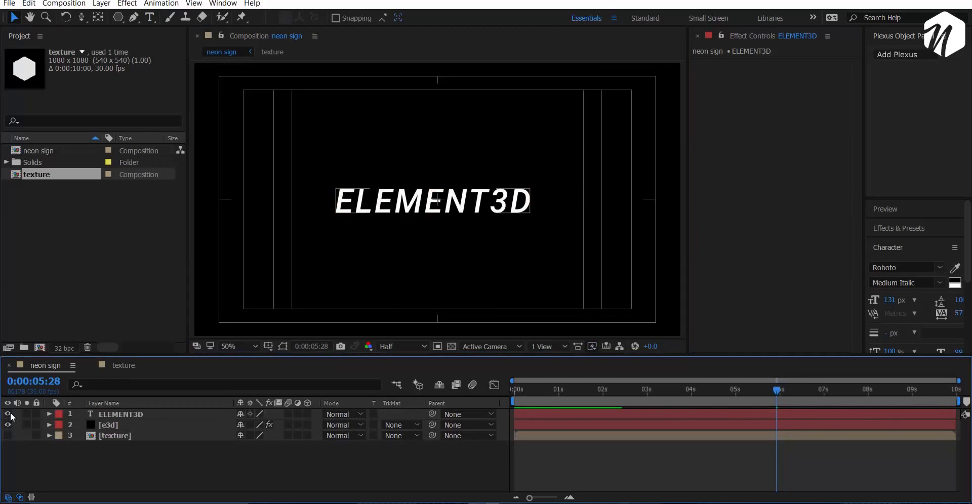
pyautogui.click(145, 434)
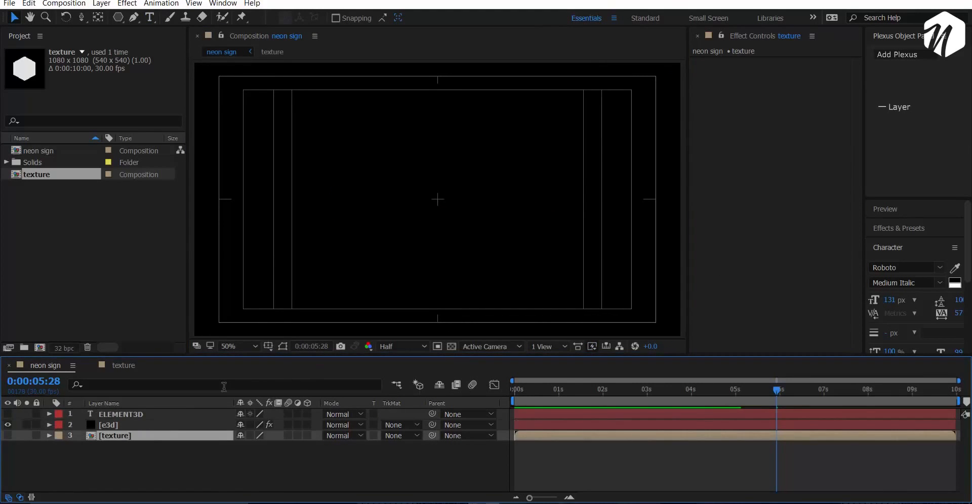
pyautogui.click(127, 425)
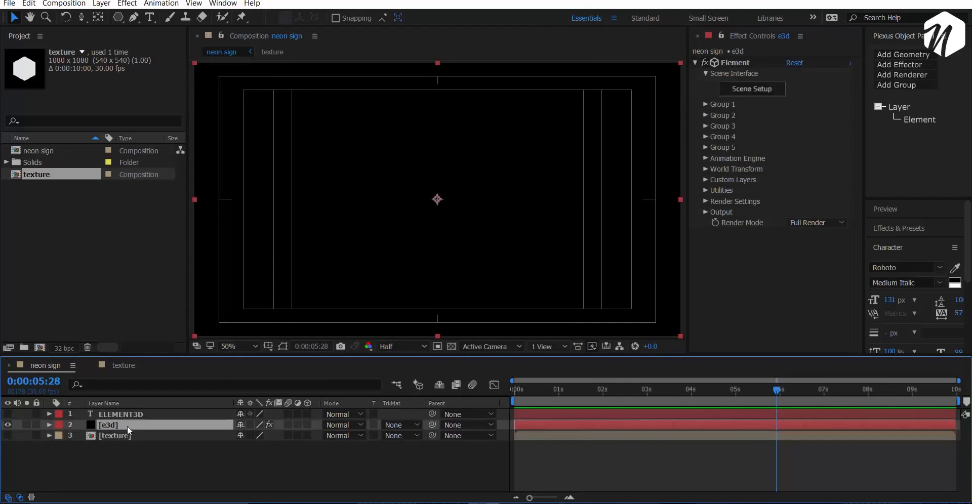
pyautogui.click(268, 346)
pyautogui.click(290, 360)
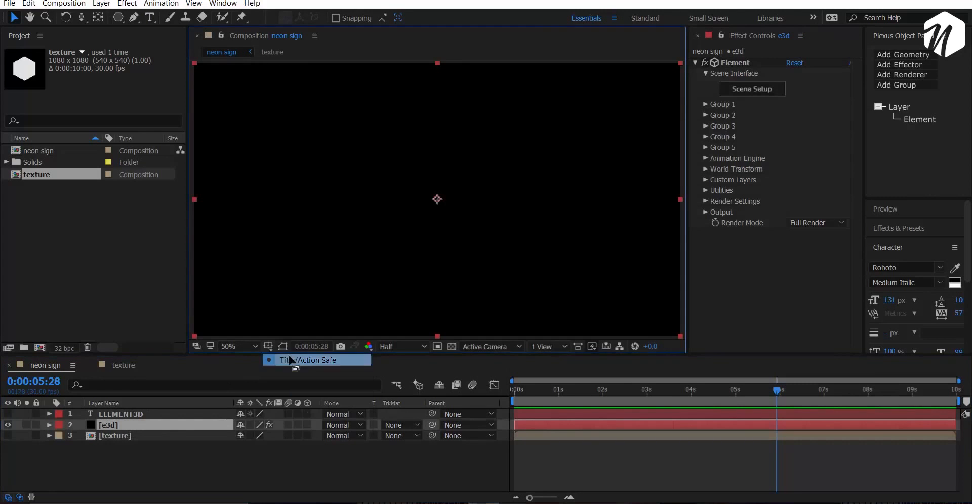
# Assign the ELEMENT3D text layer to Path Layer 1 in Element's custom text and masks settings
pyautogui.click(706, 180)
pyautogui.click(716, 191)
pyautogui.click(806, 195)
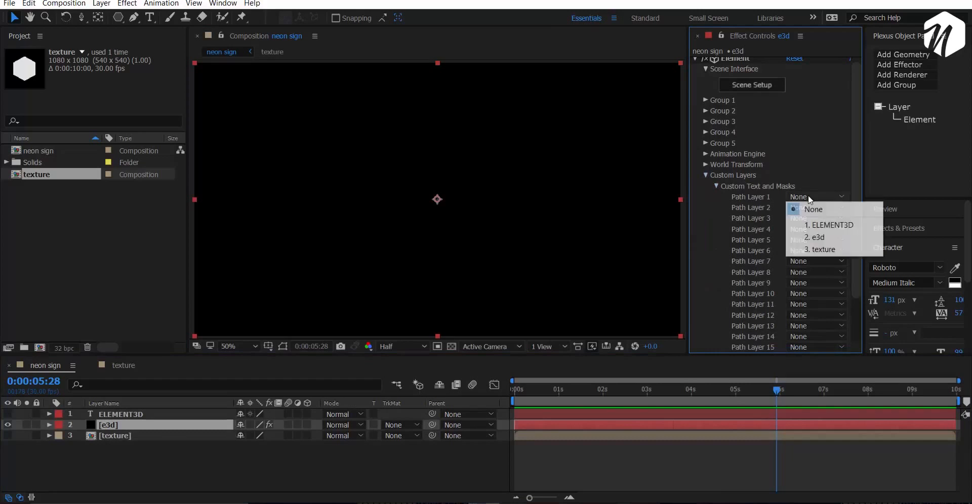
pyautogui.click(820, 221)
pyautogui.click(716, 187)
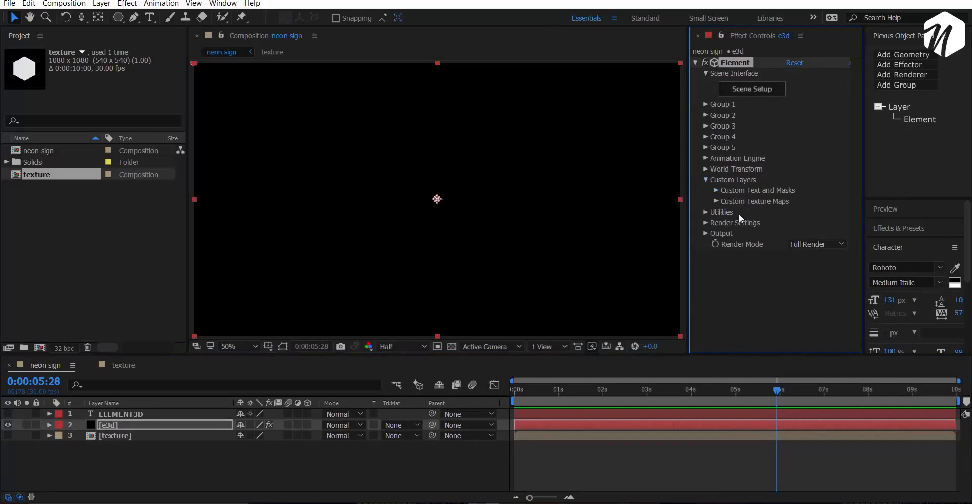
# Assign the texture layer to Layer 1 of Element's custom texture maps and collapse the custom layers settings
pyautogui.click(715, 200)
pyautogui.click(801, 131)
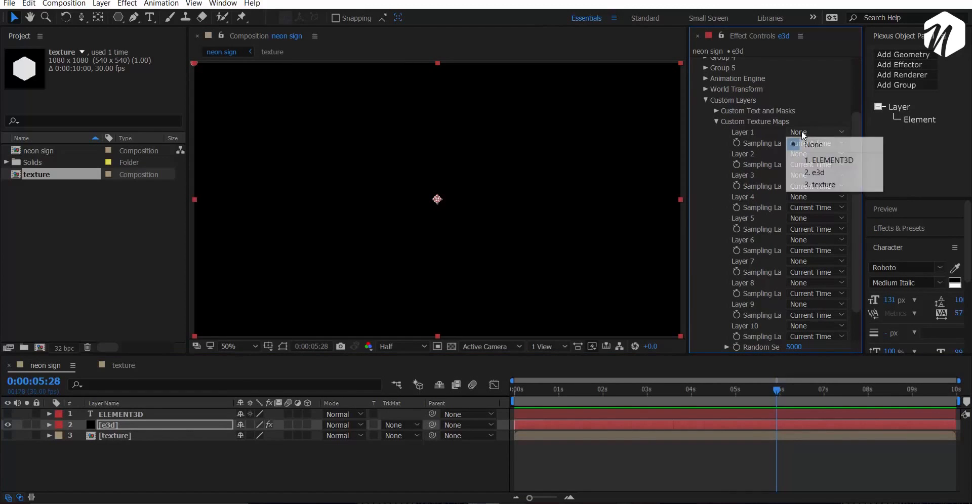
pyautogui.click(809, 186)
pyautogui.click(703, 99)
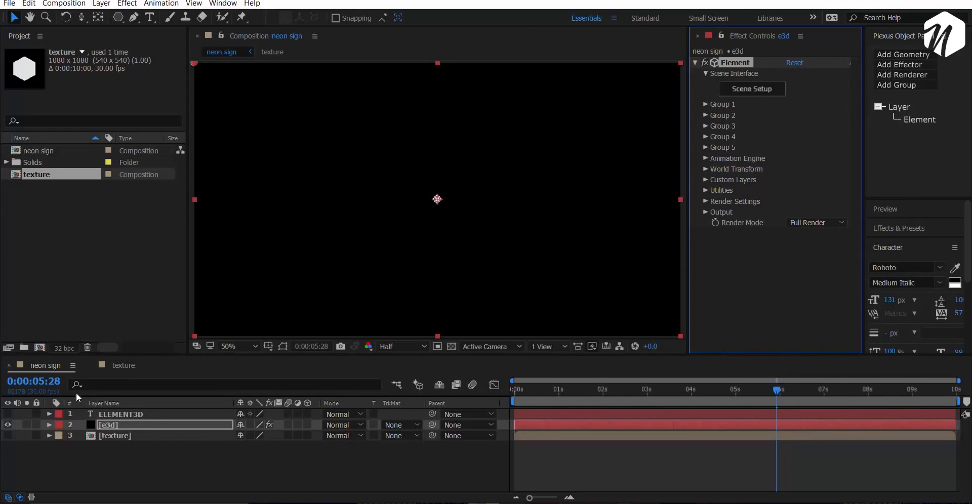
# Open Element's scene setup and extrude the ELEMENT3D text into a 3D model
pyautogui.click(748, 94)
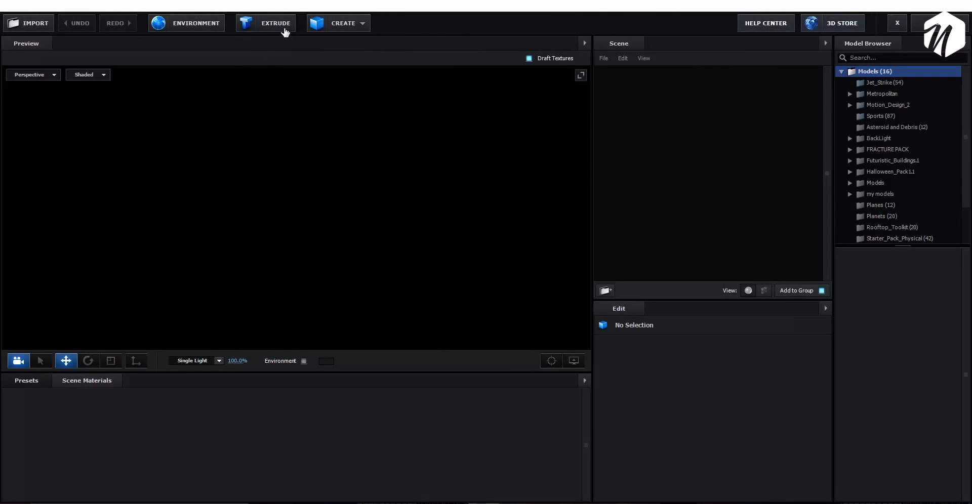
pyautogui.click(284, 29)
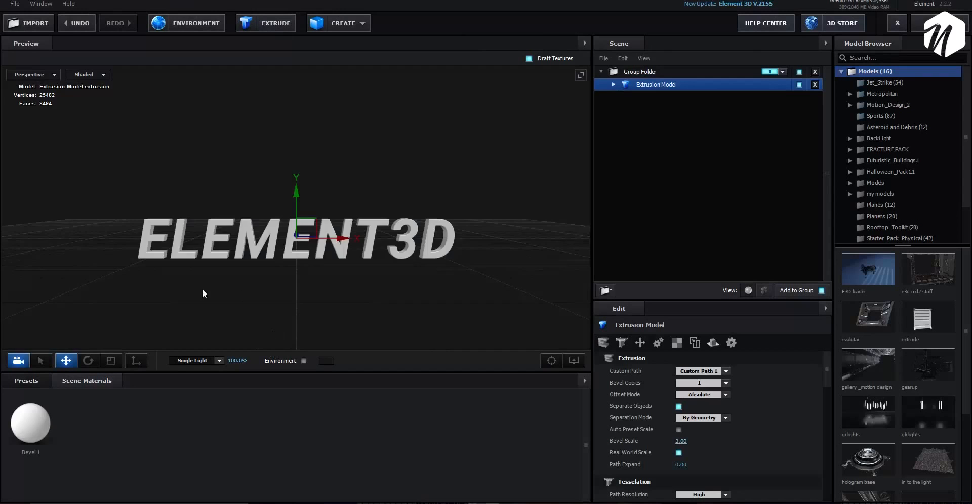
pyautogui.moveTo(202, 293); pyautogui.dragTo(316, 290)
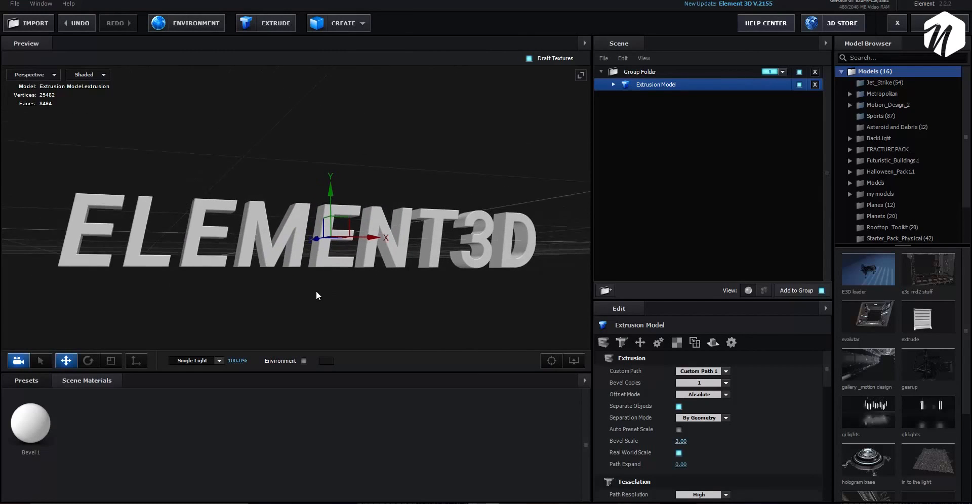
# Rename the extrusion model as base and set its bevel copies to 3
pyautogui.doubleClick(661, 86)
pyautogui.write('base')
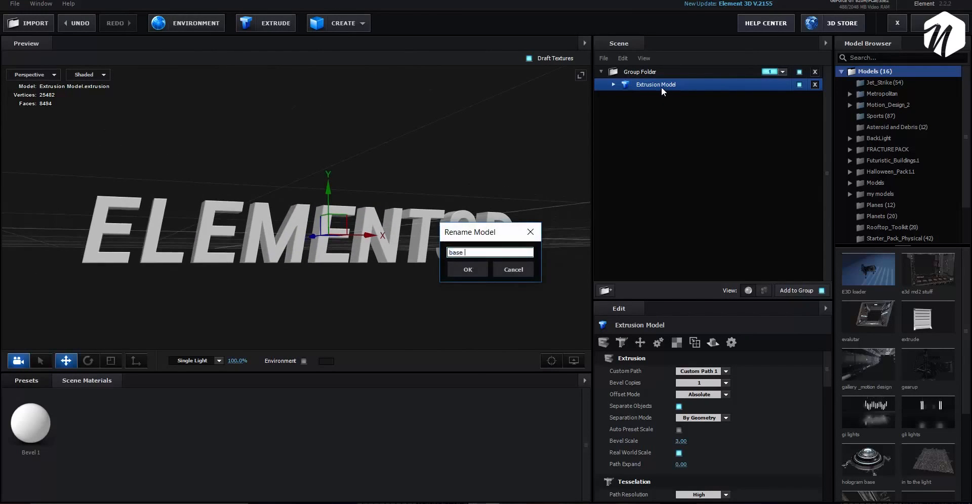
pyautogui.press('Return')
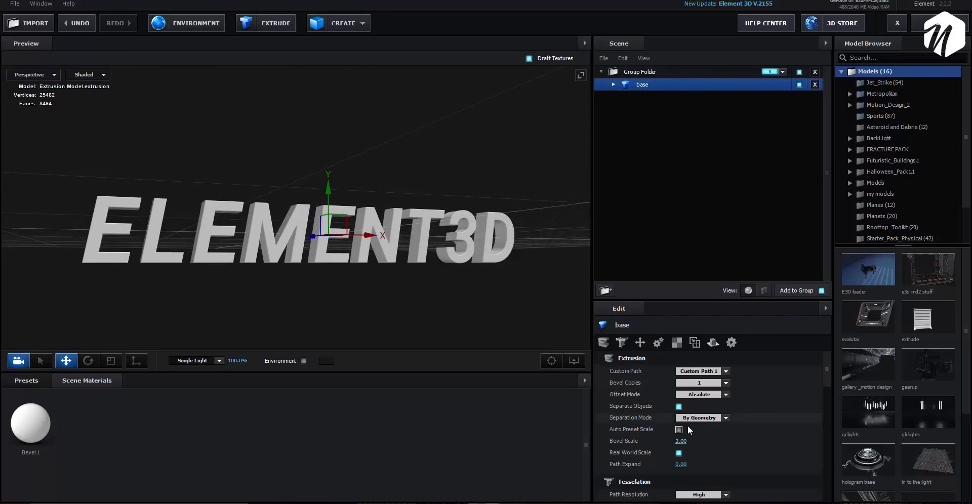
pyautogui.click(701, 383)
pyautogui.click(699, 410)
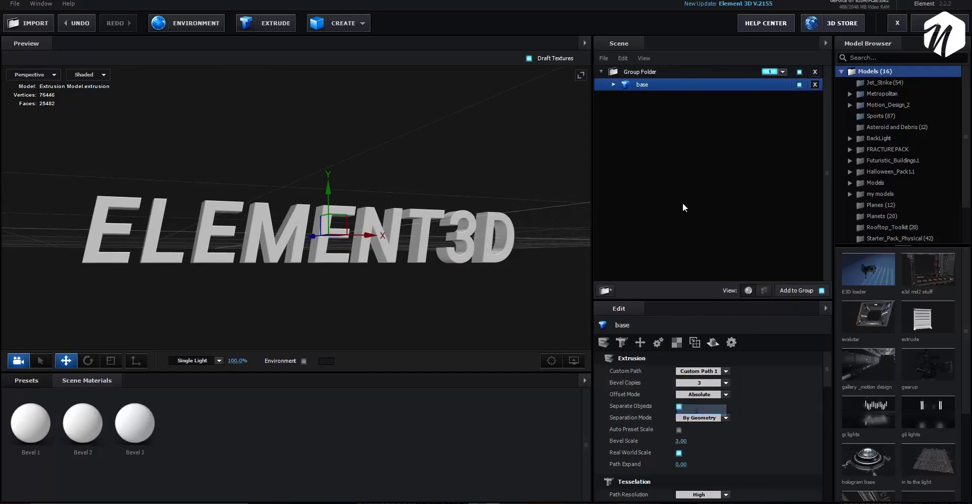
# Duplicate the base extrusion model twice in the scene's group folder
pyautogui.click(614, 85)
pyautogui.click(613, 85)
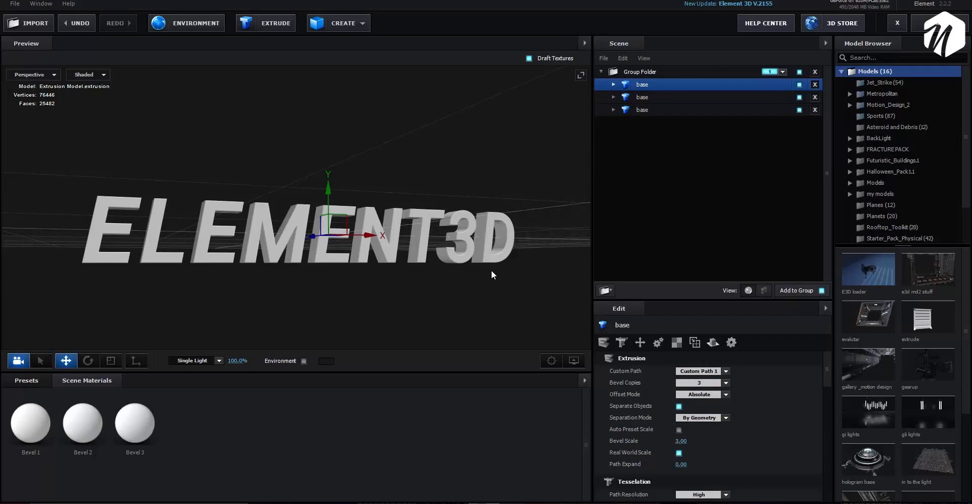
pyautogui.moveTo(491, 269); pyautogui.dragTo(489, 271)
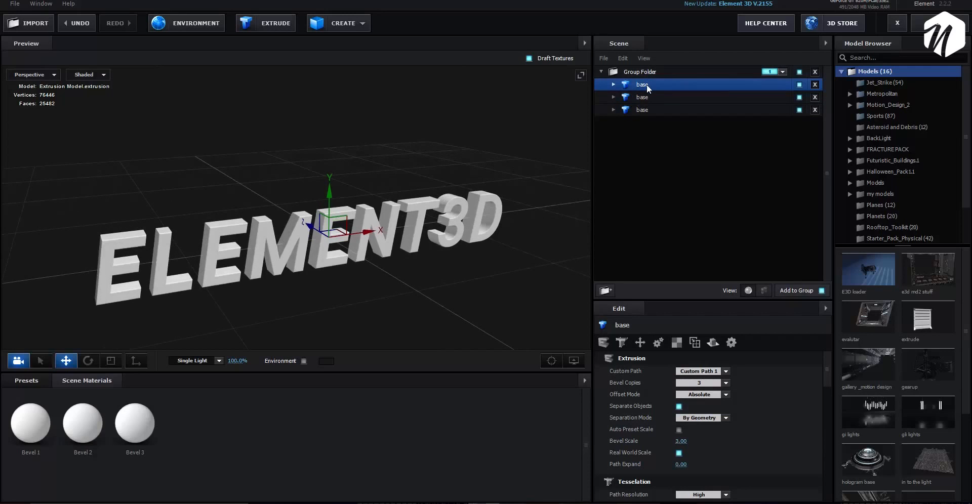
# Rename the two copies of the base model as illumination 1 and illumination 2
pyautogui.doubleClick(646, 98)
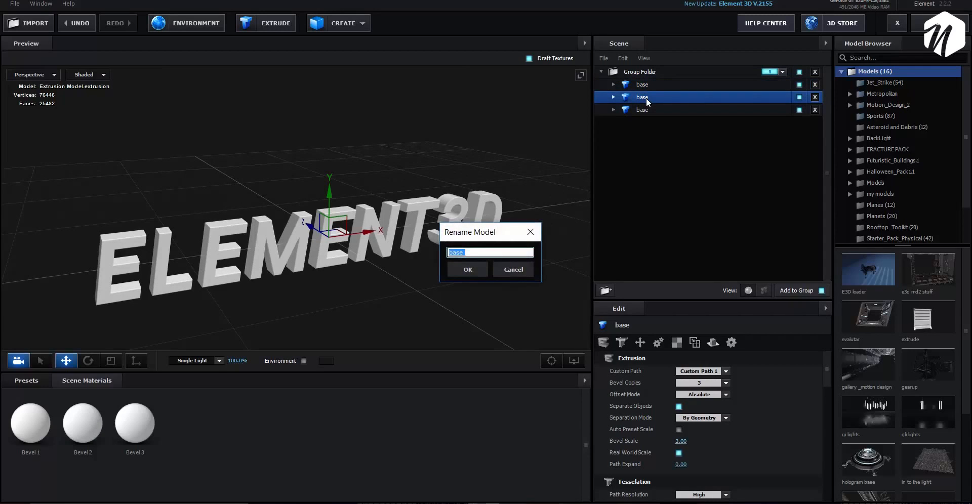
pyautogui.write('i')
pyautogui.write('1')
pyautogui.press('Return')
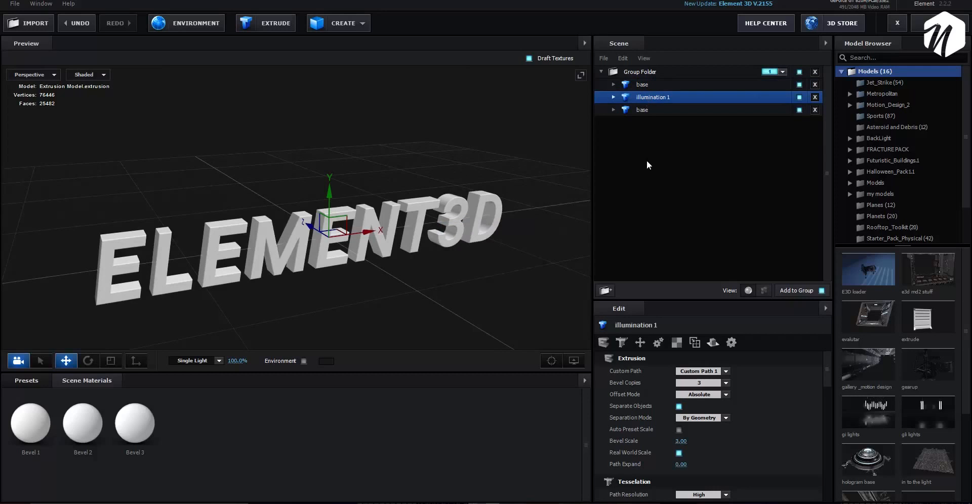
pyautogui.doubleClick(642, 109)
pyautogui.write('illuminatio')
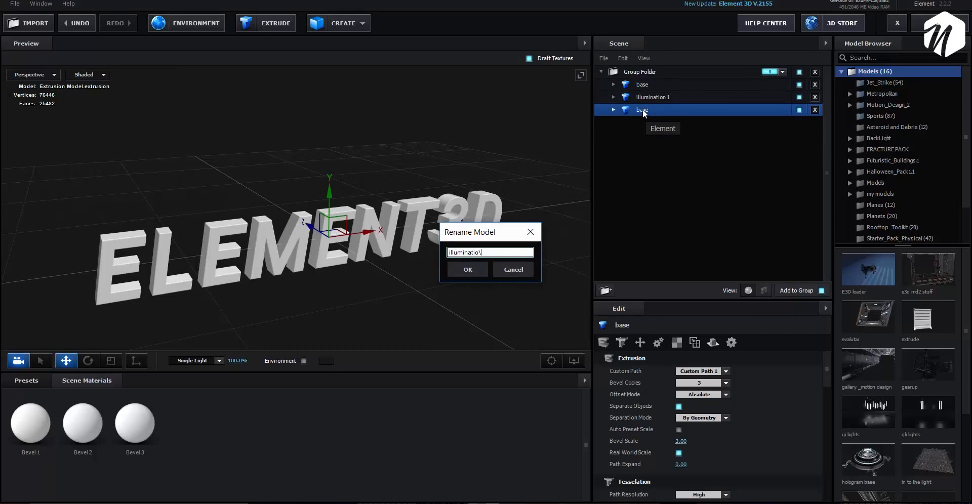
pyautogui.write('n 2')
pyautogui.press('Return')
# In the base model, rename the Bevel 1 material as base and turn off Bevel 2 and Bevel 3
pyautogui.click(613, 86)
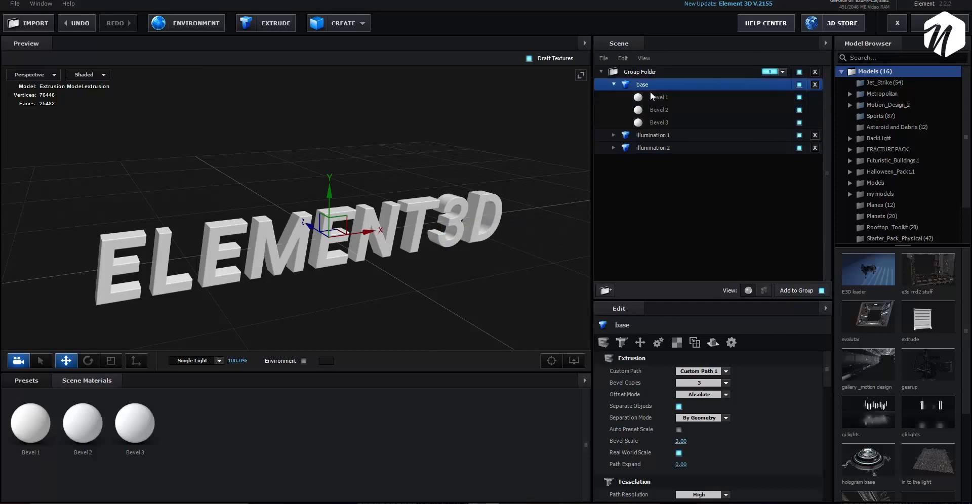
pyautogui.click(669, 99)
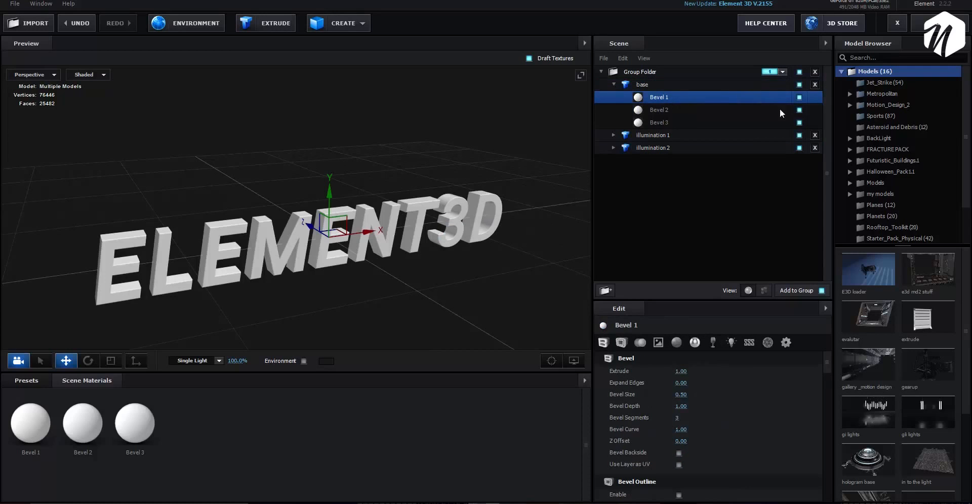
pyautogui.doubleClick(680, 96)
pyautogui.write('base')
pyautogui.press('Return')
pyautogui.click(799, 123)
# In the illumination 1 model, rename Bevel 2 as illumination 1 and turn off the base and Bevel 3 bevels
pyautogui.click(613, 135)
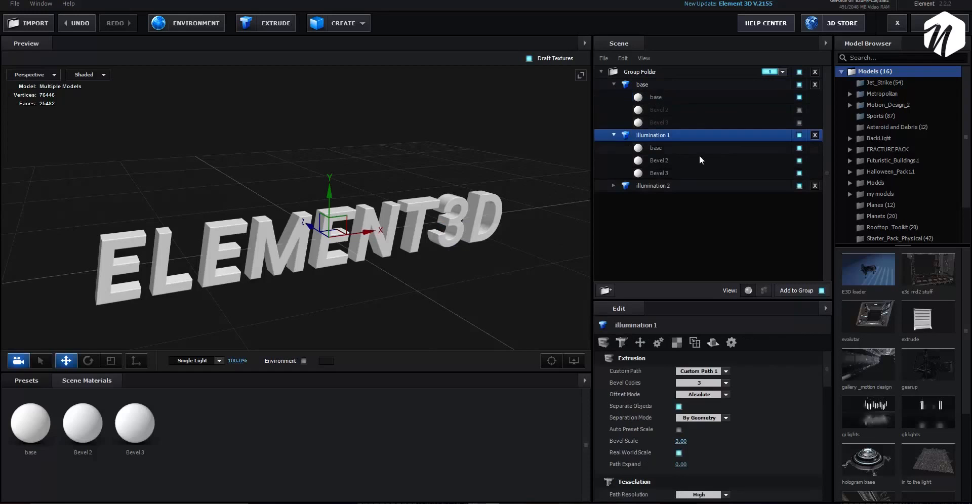
pyautogui.click(733, 161)
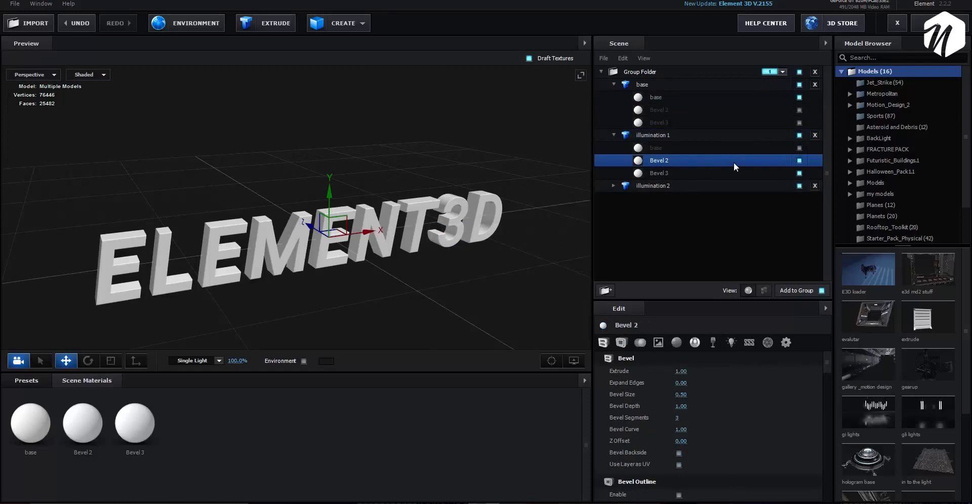
pyautogui.doubleClick(683, 165)
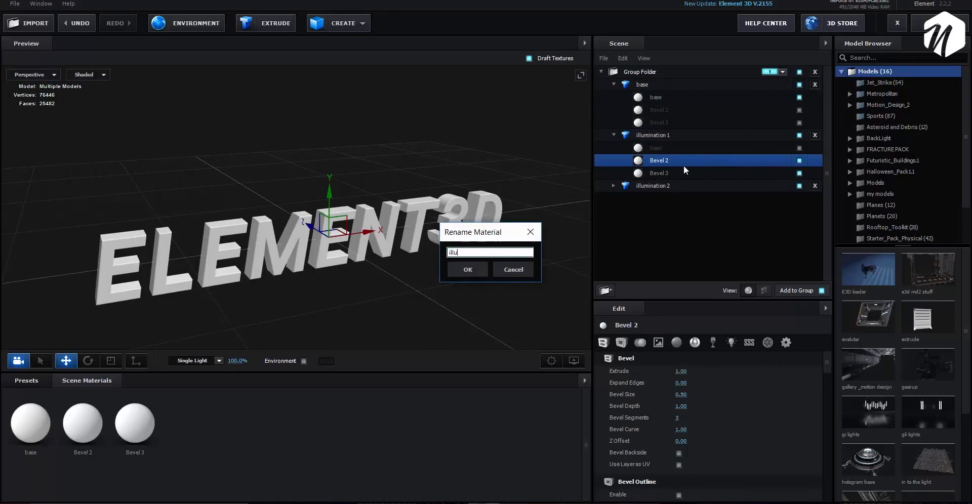
pyautogui.write('illumination 1')
pyautogui.press('Return')
pyautogui.click(800, 175)
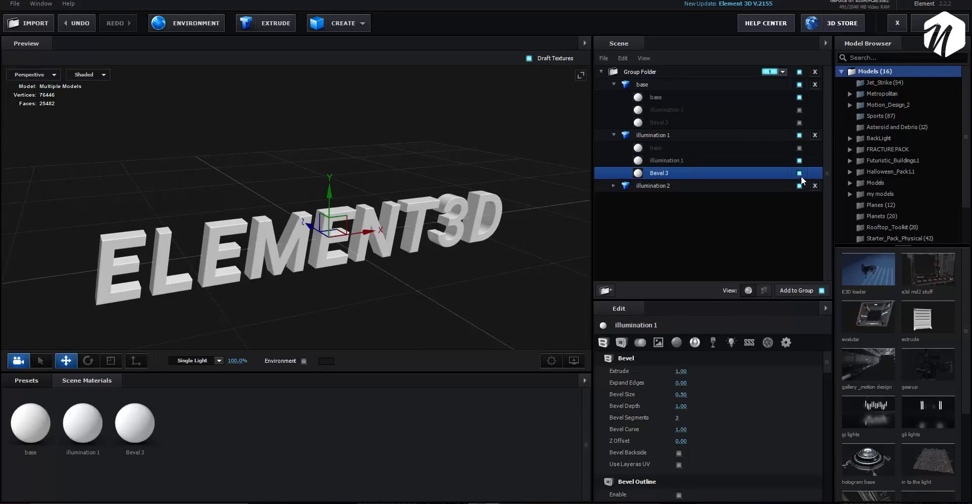
pyautogui.click(800, 174)
# In the illumination 2 model, rename Bevel 3 as illumination 2 and turn off the base and illumination 1 bevels
pyautogui.click(614, 186)
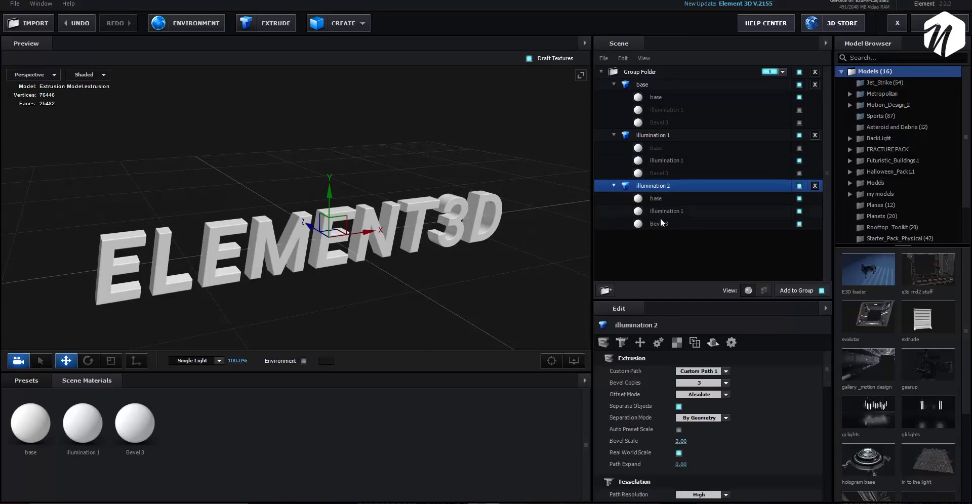
pyautogui.doubleClick(666, 225)
pyautogui.write('il')
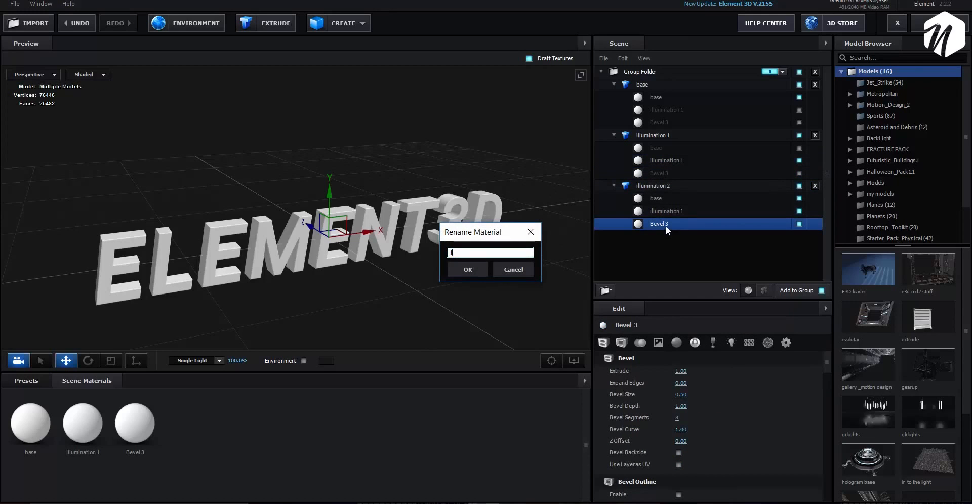
pyautogui.write('lumination 2')
pyautogui.press('Return')
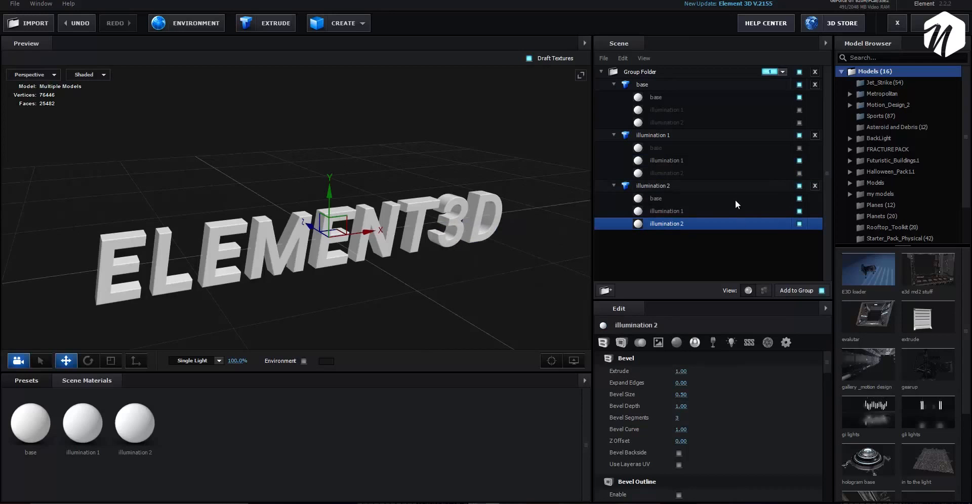
pyautogui.click(799, 211)
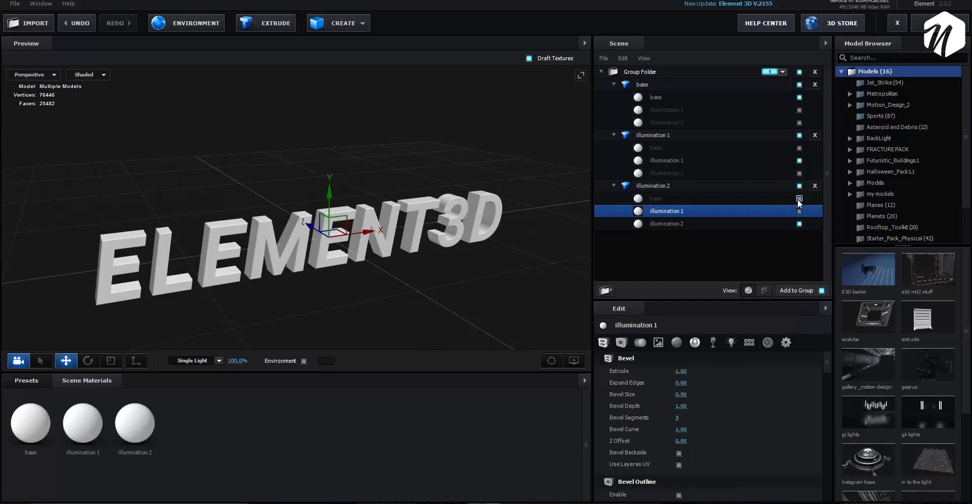
# Hide the grid in the preview and look over the text model
pyautogui.moveTo(465, 264); pyautogui.dragTo(530, 282)
pyautogui.click(572, 361)
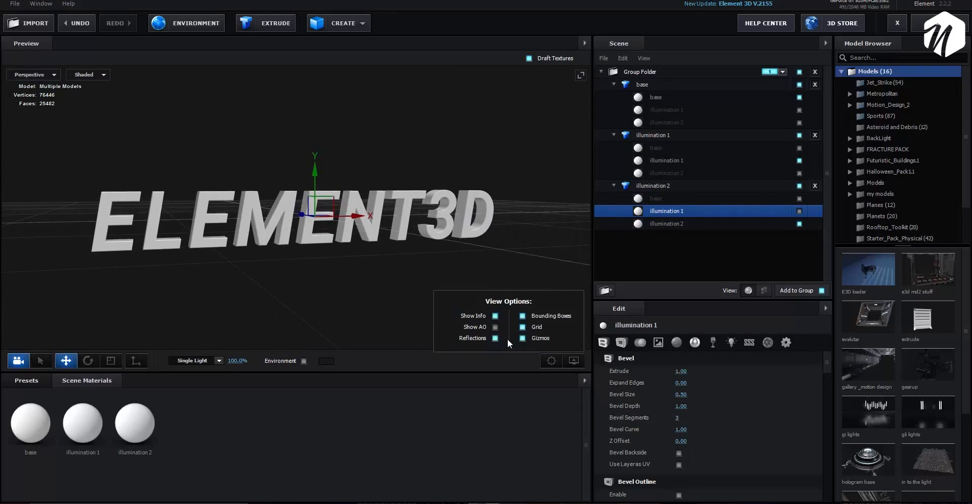
pyautogui.click(534, 327)
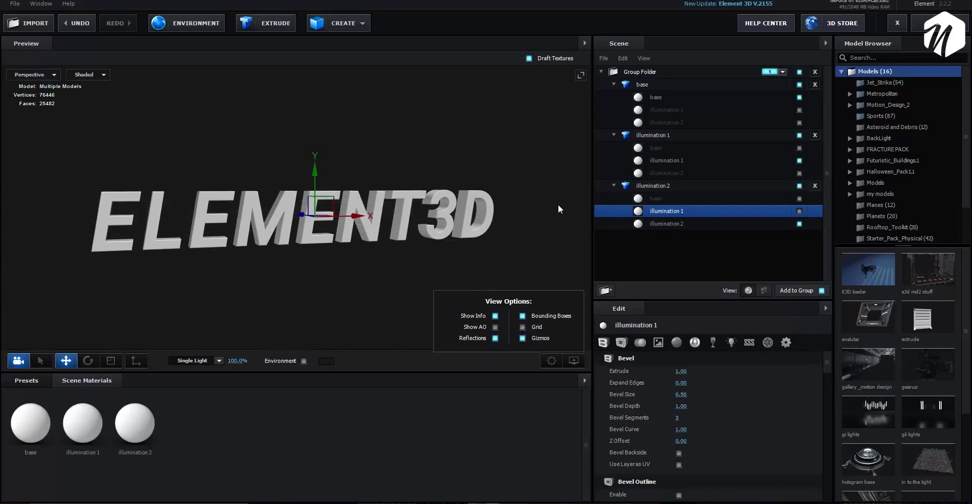
pyautogui.moveTo(501, 259); pyautogui.dragTo(476, 260)
pyautogui.click(650, 186)
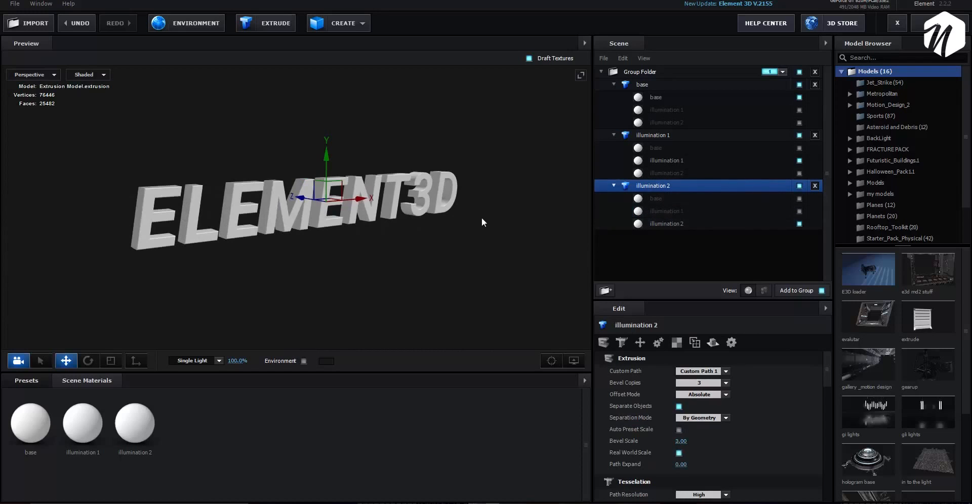
pyautogui.moveTo(338, 290); pyautogui.dragTo(425, 229)
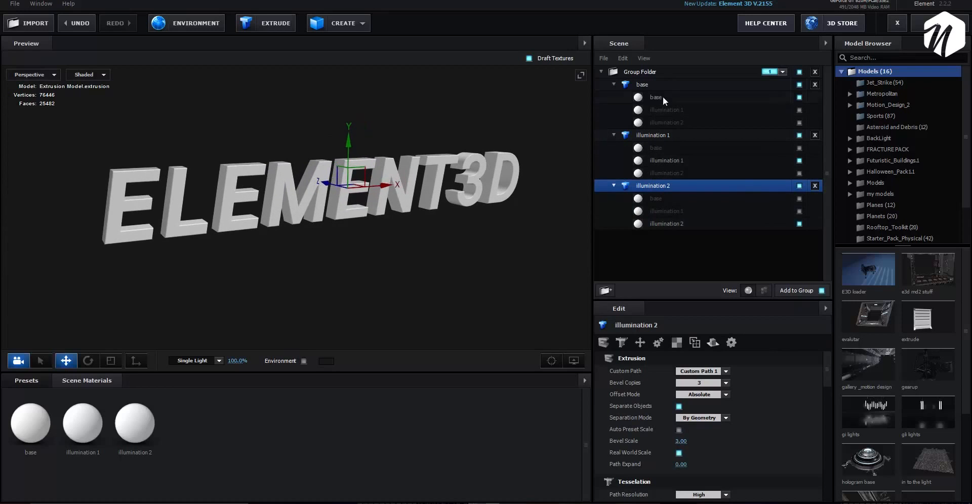
# Apply the Plastic_Matte preset from the Physical materials to the base model's active bevel
pyautogui.click(20, 381)
pyautogui.click(40, 460)
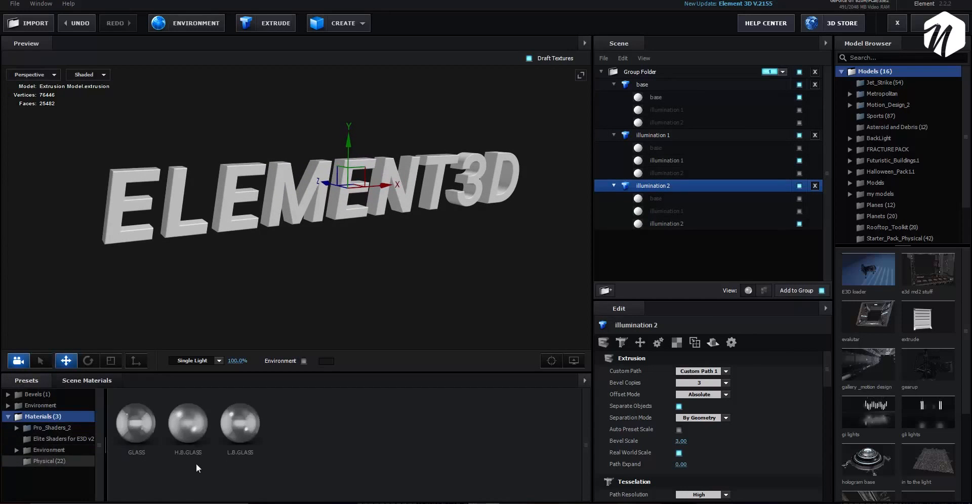
pyautogui.scroll(-1, 349, 455)
pyautogui.moveTo(457, 456); pyautogui.dragTo(679, 94)
pyautogui.scroll(3, 457, 252)
pyautogui.moveTo(466, 251); pyautogui.dragTo(449, 279)
# Set Expand Edges to 0.43 on the illumination 1 model's active bevel
pyautogui.click(696, 137)
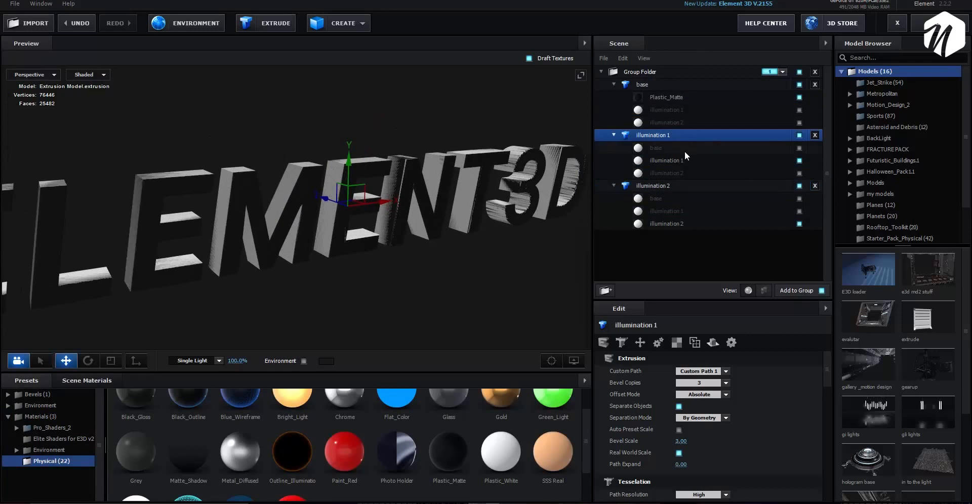
pyautogui.click(688, 161)
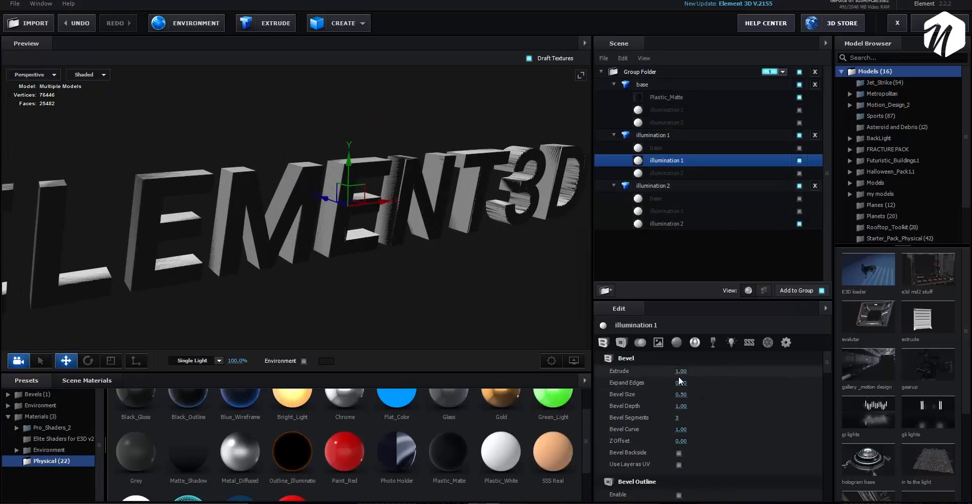
pyautogui.moveTo(681, 383); pyautogui.dragTo(698, 380)
pyautogui.scroll(4, 475, 303)
pyautogui.moveTo(465, 289); pyautogui.dragTo(441, 273)
pyautogui.moveTo(167, 228); pyautogui.dragTo(260, 275)
pyautogui.scroll(-3, 249, 266)
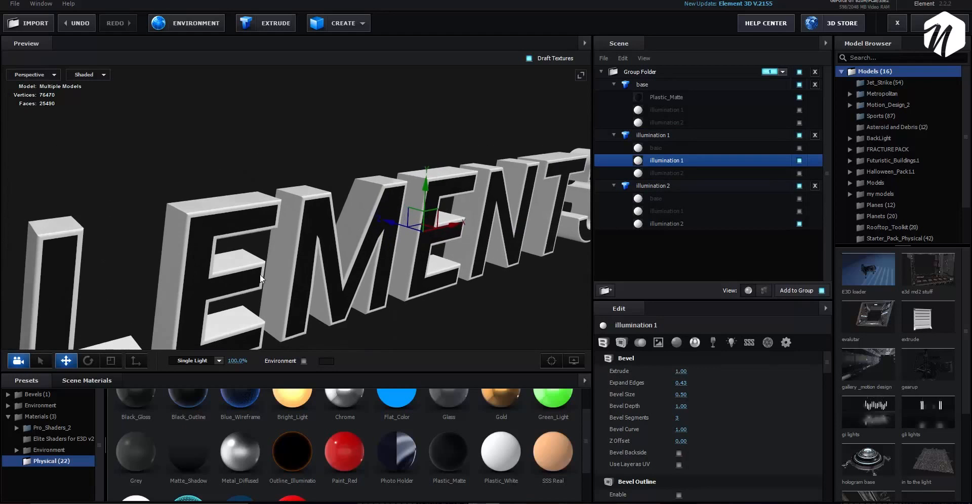
# Enable Bevel Backside on the illumination 1 bevel and set its Extrude to 0.12 and Z Offset to 0.78
pyautogui.click(676, 452)
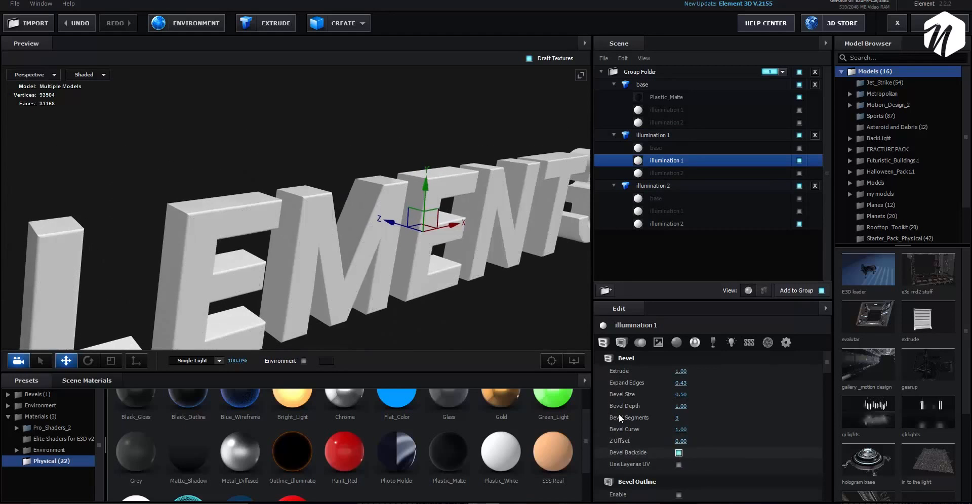
pyautogui.moveTo(685, 369); pyautogui.dragTo(658, 377)
pyautogui.moveTo(416, 304); pyautogui.dragTo(434, 283)
pyautogui.moveTo(681, 441); pyautogui.dragTo(721, 438)
pyautogui.moveTo(683, 372); pyautogui.dragTo(690, 373)
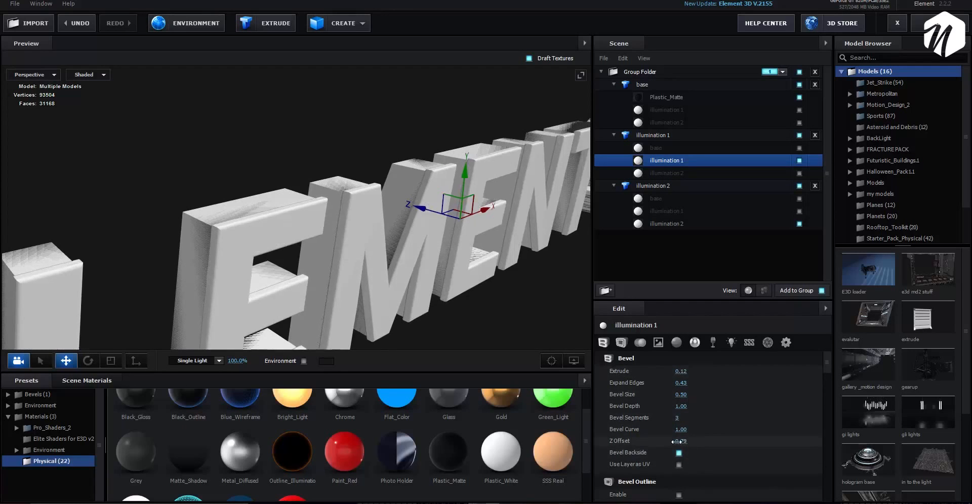
pyautogui.moveTo(677, 441); pyautogui.dragTo(675, 441)
pyautogui.moveTo(285, 280); pyautogui.dragTo(303, 266)
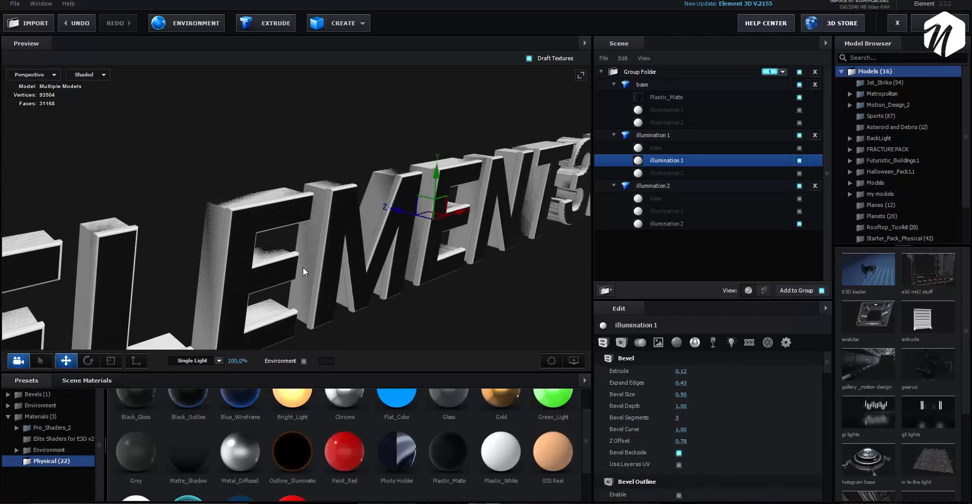
# Enable Bevel Backside on the illumination 2 model's active bevel, with Extrude 0.15 and Expand Edges 0.22
pyautogui.click(671, 223)
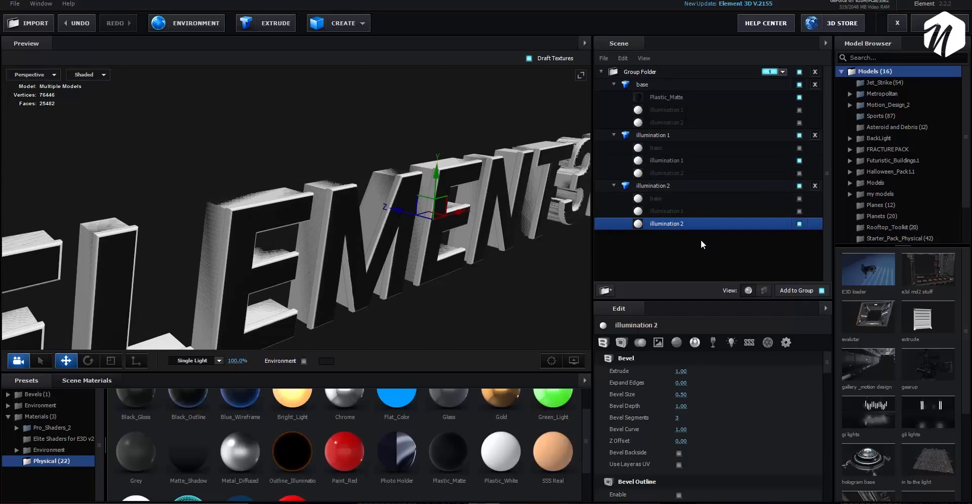
pyautogui.click(678, 453)
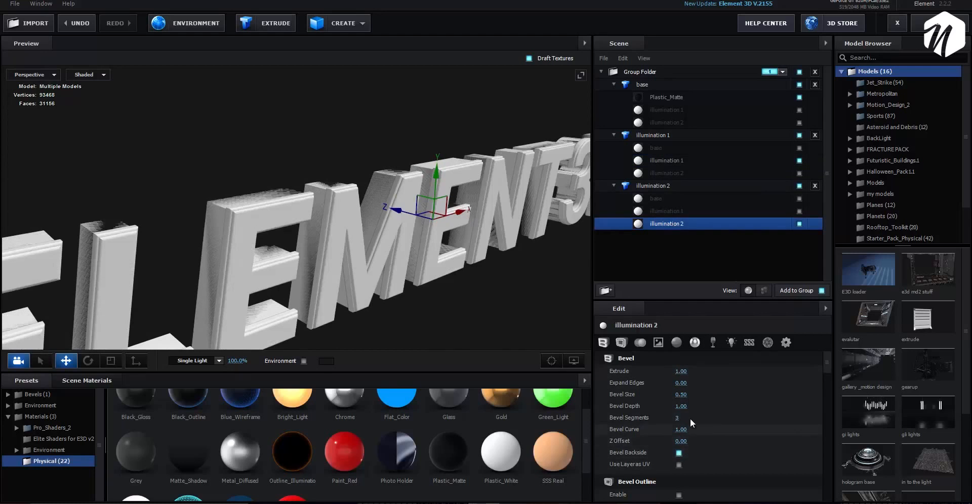
pyautogui.moveTo(678, 371)
pyautogui.mouseDown()
pyautogui.moveTo(699, 383)
pyautogui.moveTo(668, 375)
pyautogui.mouseUp()
pyautogui.scroll(-3, 471, 310)
pyautogui.moveTo(472, 314); pyautogui.dragTo(436, 299)
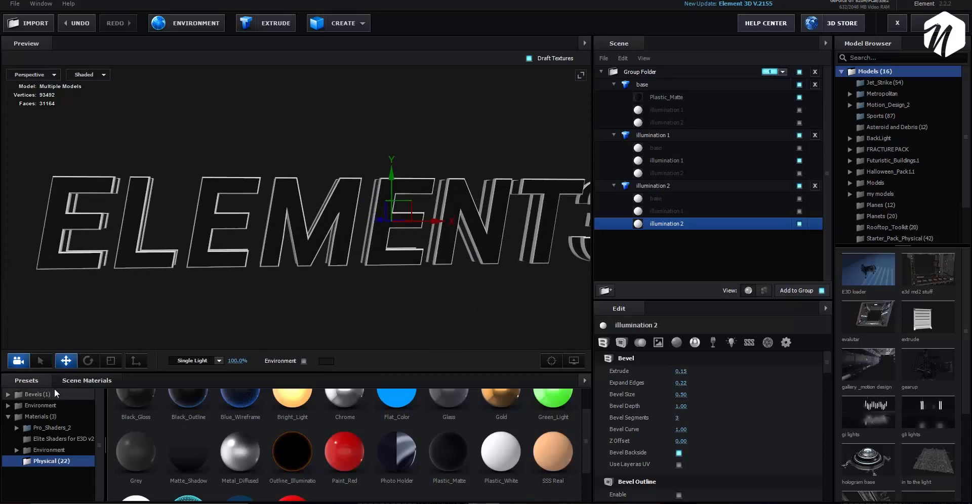
# Remove the unused materials from the scene materials
pyautogui.click(87, 380)
pyautogui.click(585, 381)
pyautogui.click(601, 393)
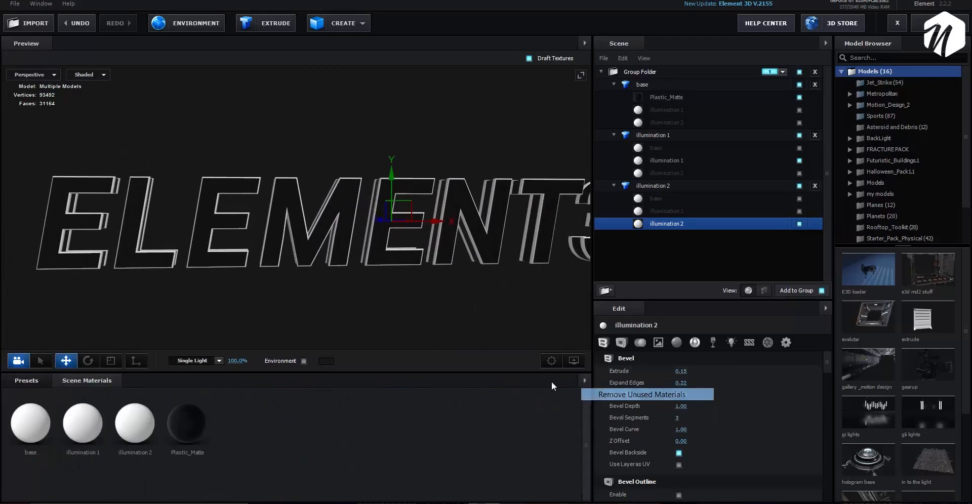
pyautogui.scroll(-1, 256, 249)
pyautogui.scroll(-1, 250, 257)
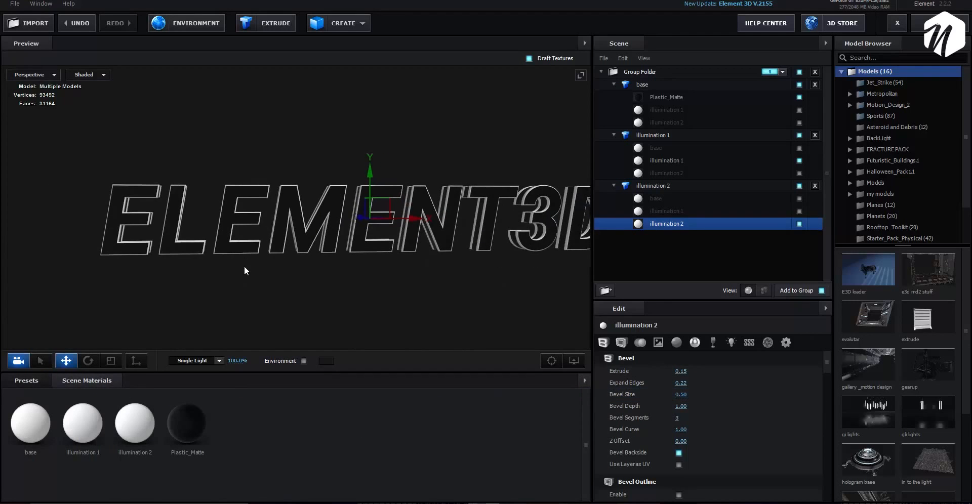
# Assign Custom Layer 1 as the diffuse texture of the illumination 1 material
pyautogui.click(678, 97)
pyautogui.scroll(5, 395, 285)
pyautogui.moveTo(269, 273); pyautogui.dragTo(165, 211)
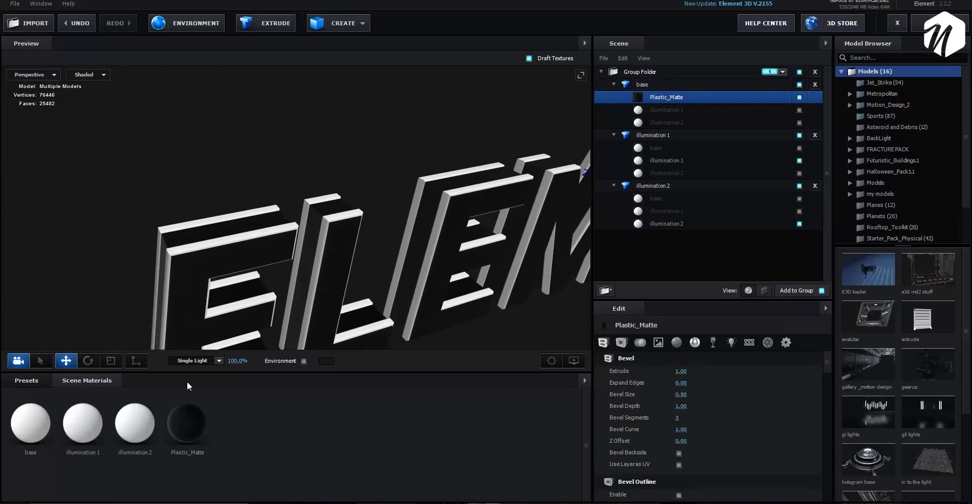
pyautogui.click(86, 433)
pyautogui.scroll(-5, 692, 412)
pyautogui.scroll(5, 692, 419)
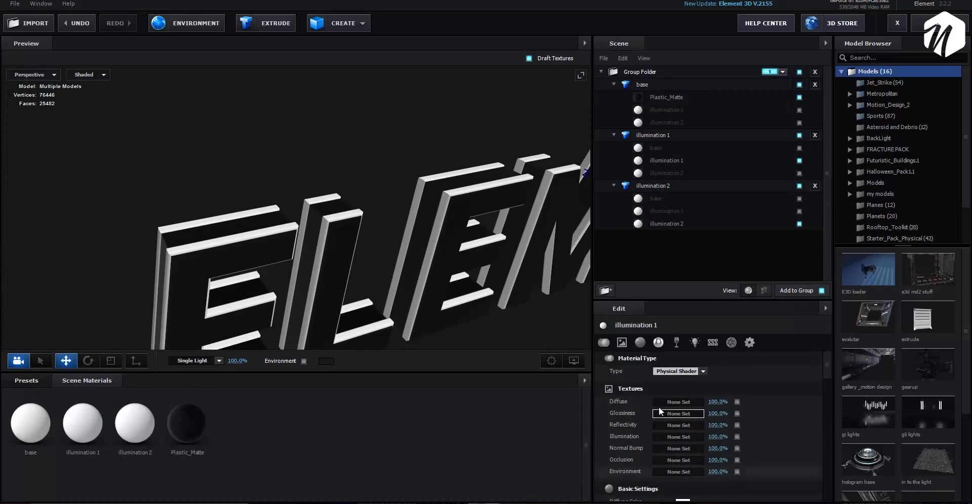
pyautogui.click(666, 402)
pyautogui.click(674, 318)
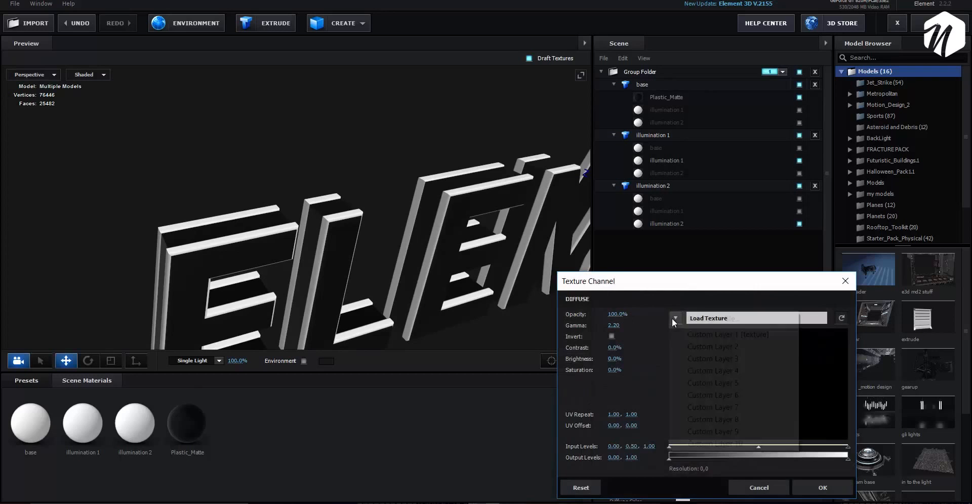
pyautogui.click(713, 334)
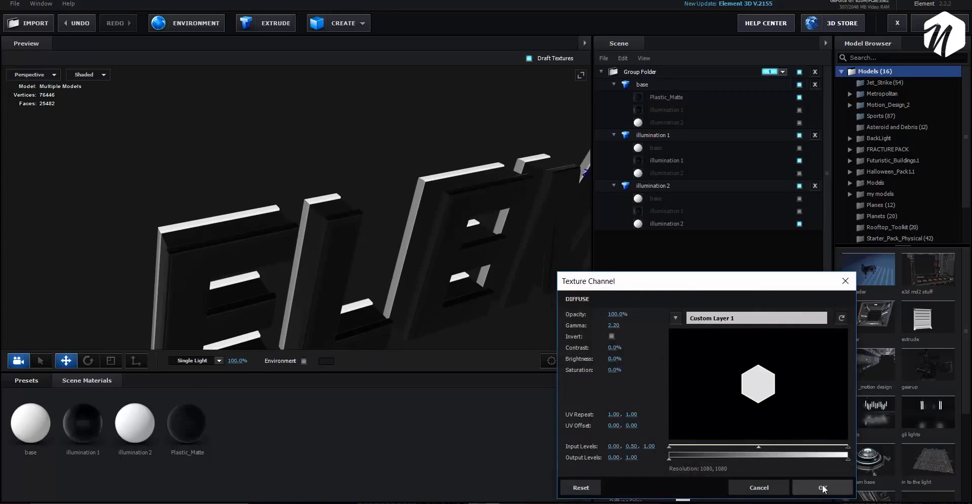
pyautogui.click(821, 487)
# Set the illumination 1 material's Illumination intensity to 100%
pyautogui.scroll(-6, 758, 414)
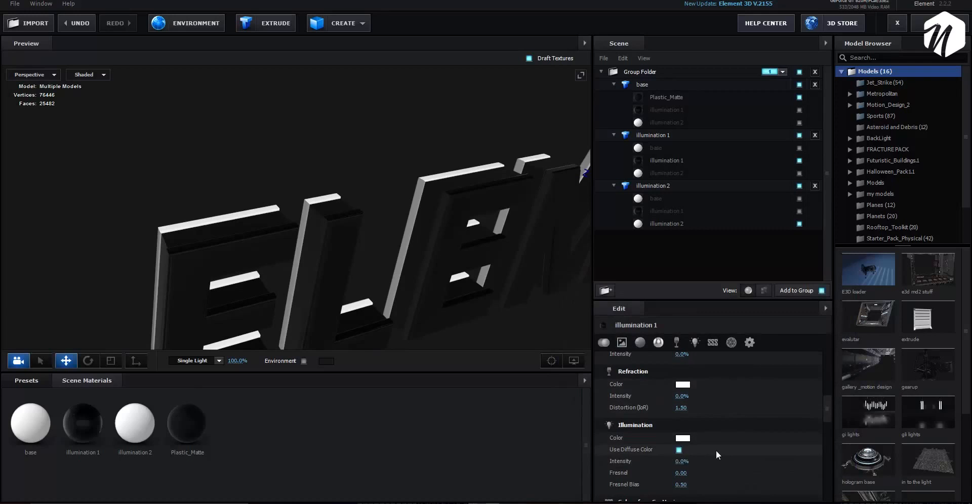
pyautogui.moveTo(681, 461); pyautogui.dragTo(699, 458)
pyautogui.click(682, 461)
pyautogui.write('10')
pyautogui.press('Return')
pyautogui.click(682, 461)
pyautogui.write('0')
pyautogui.press('Return')
pyautogui.moveTo(681, 461); pyautogui.dragTo(745, 450)
pyautogui.scroll(-5, 651, 427)
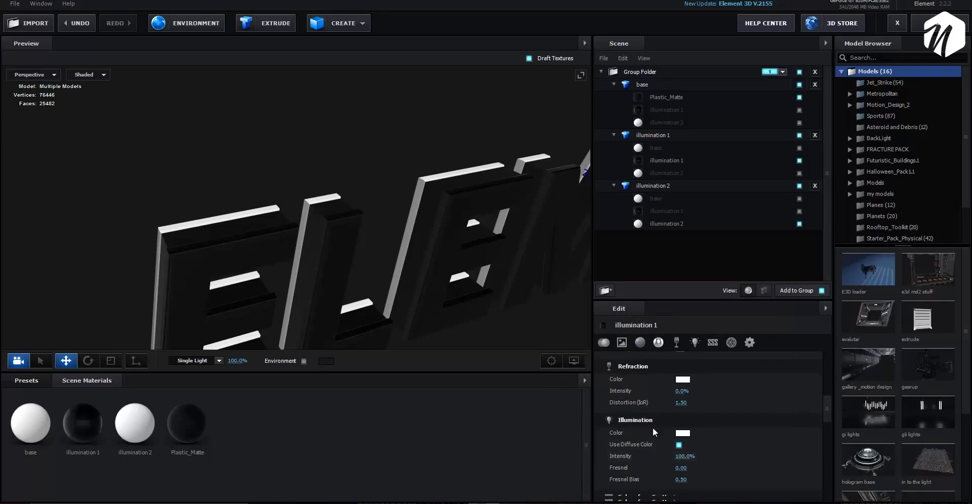
# Set the illumination 1 model's UV Repeat to 4.00 in both directions
pyautogui.moveTo(527, 319); pyautogui.dragTo(504, 278)
pyautogui.scroll(3, 690, 368)
pyautogui.click(677, 132)
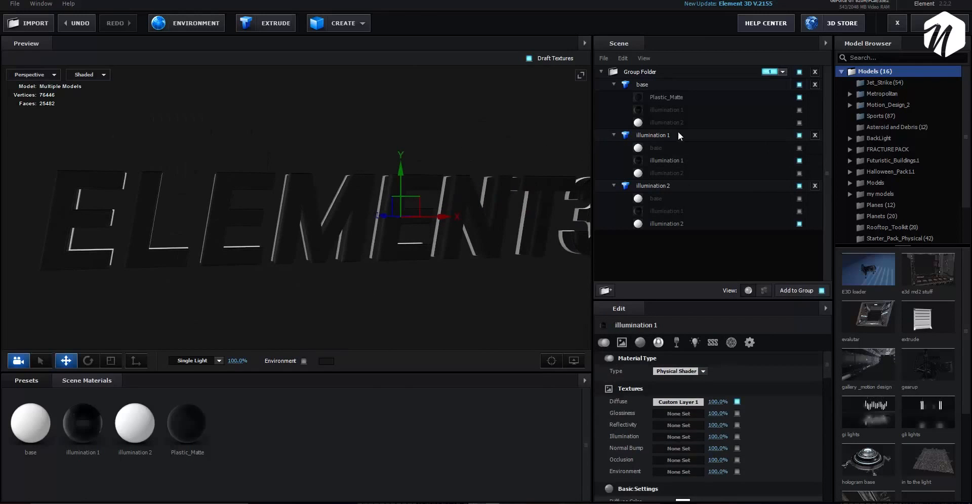
pyautogui.moveTo(549, 231); pyautogui.dragTo(500, 209)
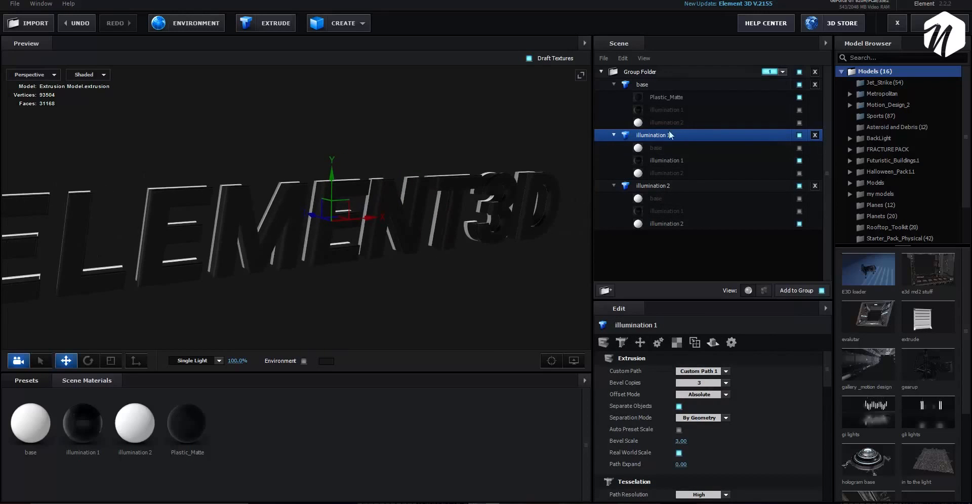
pyautogui.moveTo(490, 244)
pyautogui.mouseDown()
pyautogui.moveTo(456, 256)
pyautogui.moveTo(498, 232)
pyautogui.mouseUp()
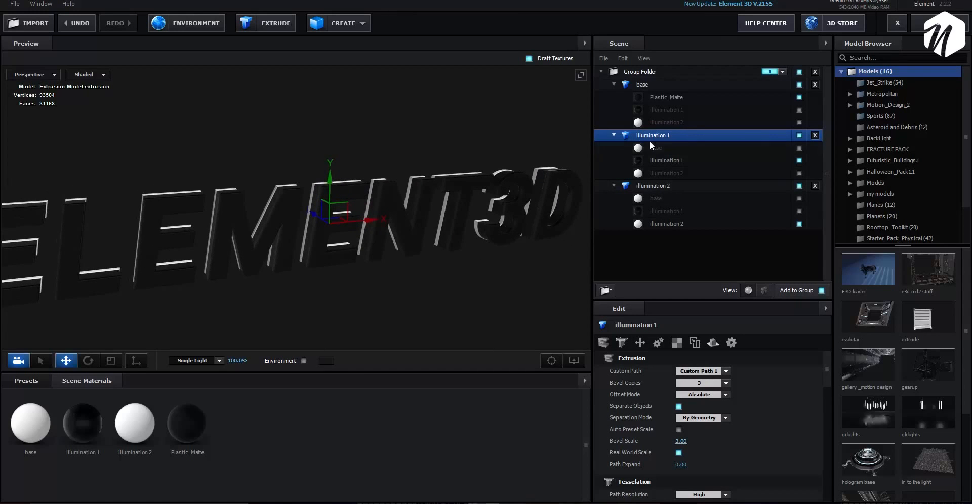
pyautogui.click(675, 342)
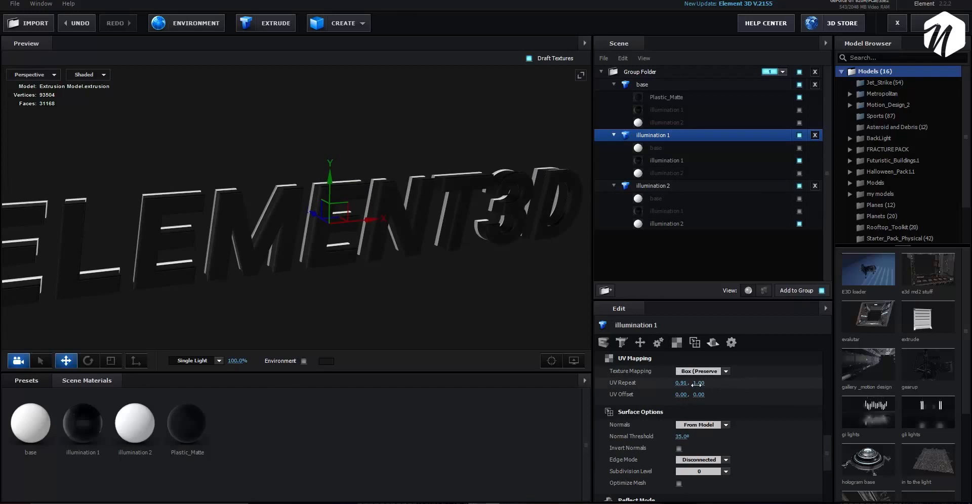
pyautogui.click(683, 385)
pyautogui.write('4')
pyautogui.press('Return')
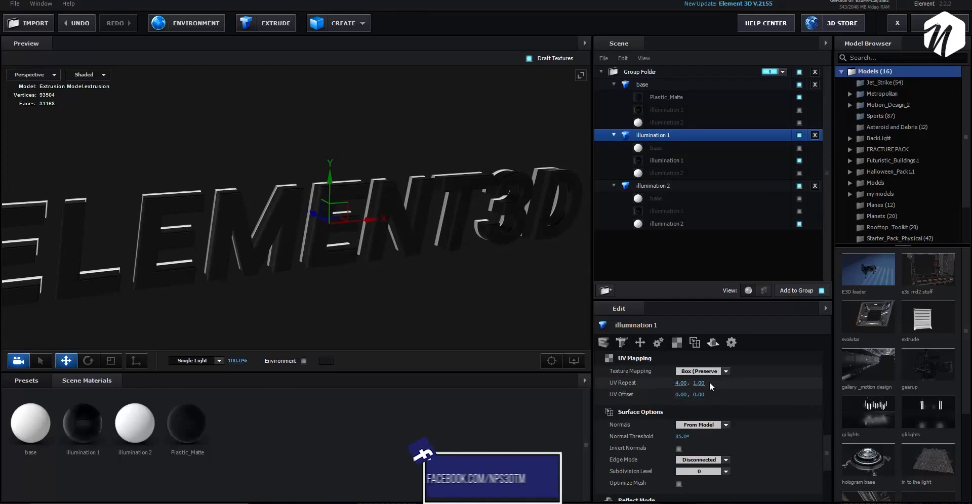
pyautogui.scroll(-3, 651, 382)
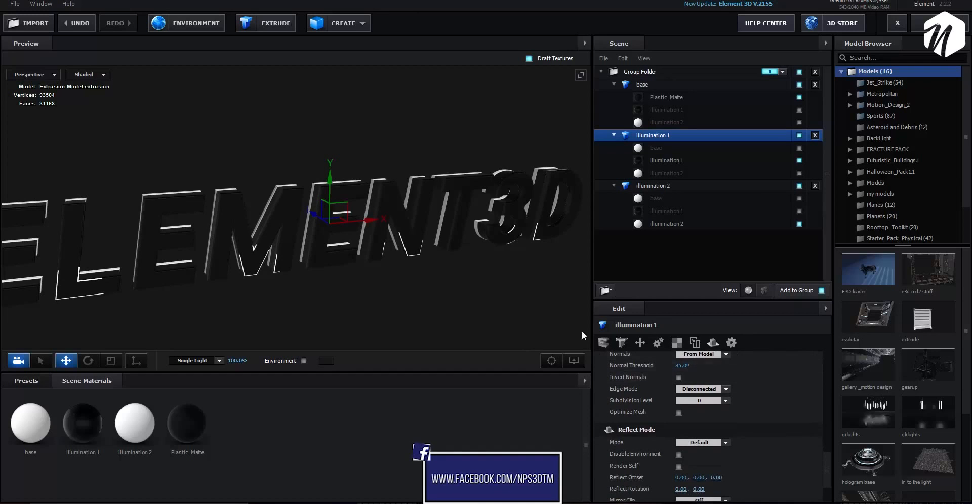
pyautogui.scroll(5, 725, 405)
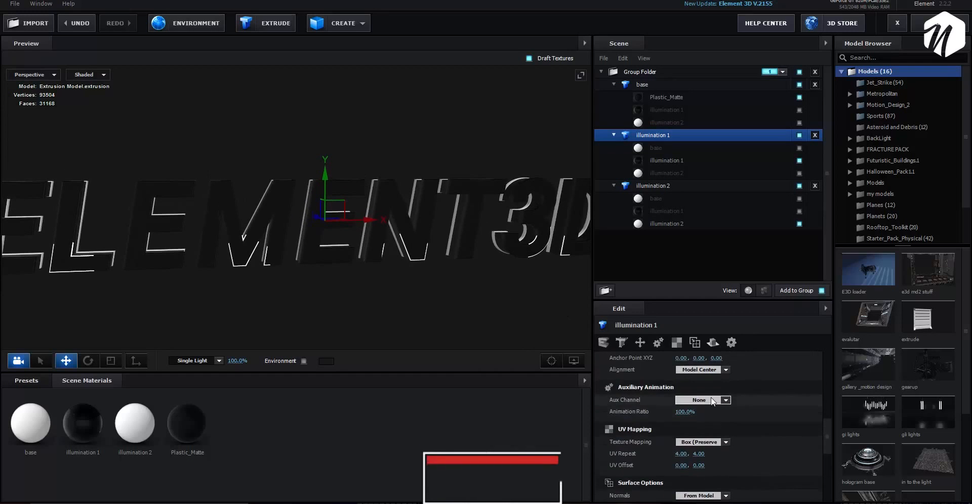
pyautogui.scroll(6, 727, 405)
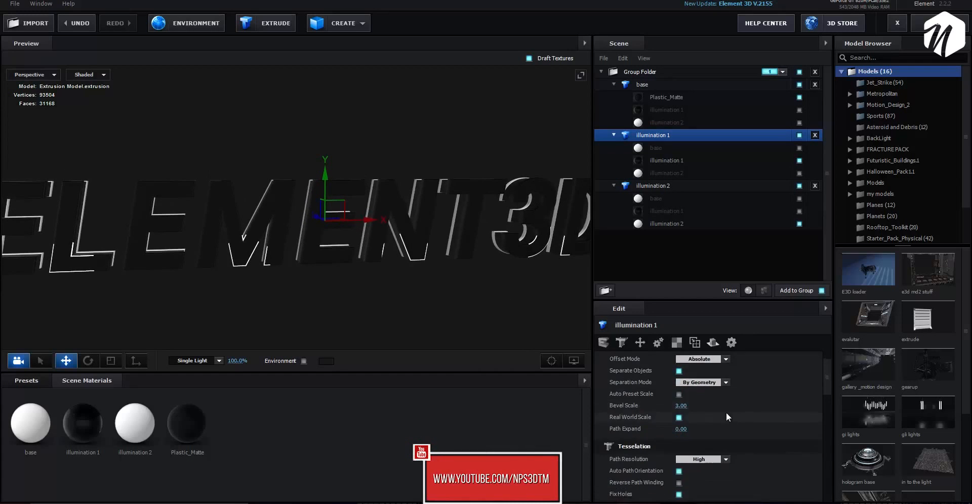
pyautogui.scroll(-6, 666, 357)
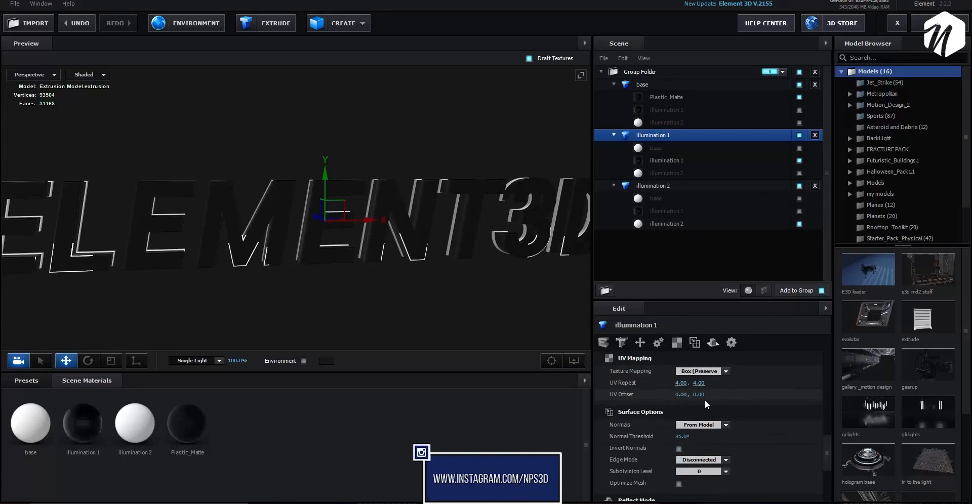
# Adjust the illumination 1 model's UV Repeat to 3.77, 4.06 and its UV Offset to 0.00, 0.39
pyautogui.moveTo(701, 395)
pyautogui.mouseDown()
pyautogui.moveTo(743, 387)
pyautogui.moveTo(722, 379)
pyautogui.moveTo(668, 394)
pyautogui.mouseUp()
pyautogui.scroll(-3, 347, 203)
pyautogui.moveTo(433, 253); pyautogui.dragTo(407, 314)
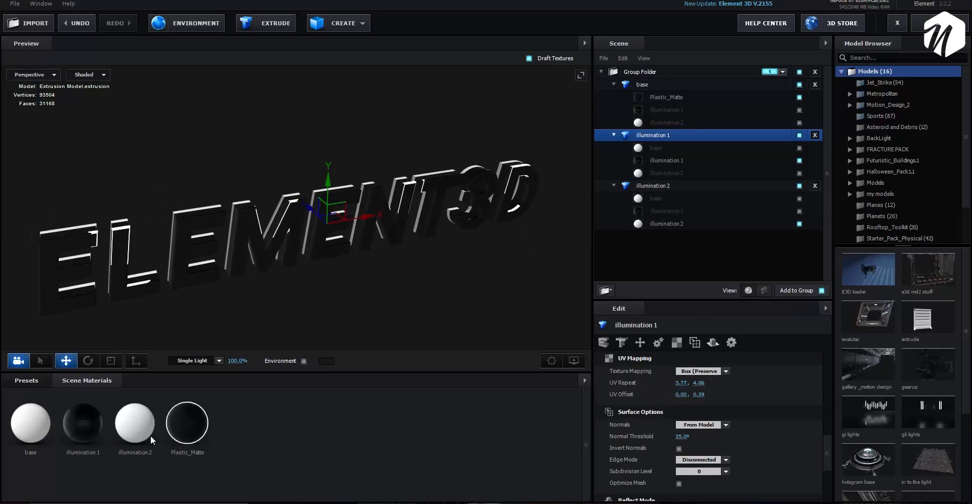
# Duplicate the illumination 1 material and apply the copy to the illumination 2 model's active bevel
pyautogui.rightClick(85, 436)
pyautogui.click(130, 363)
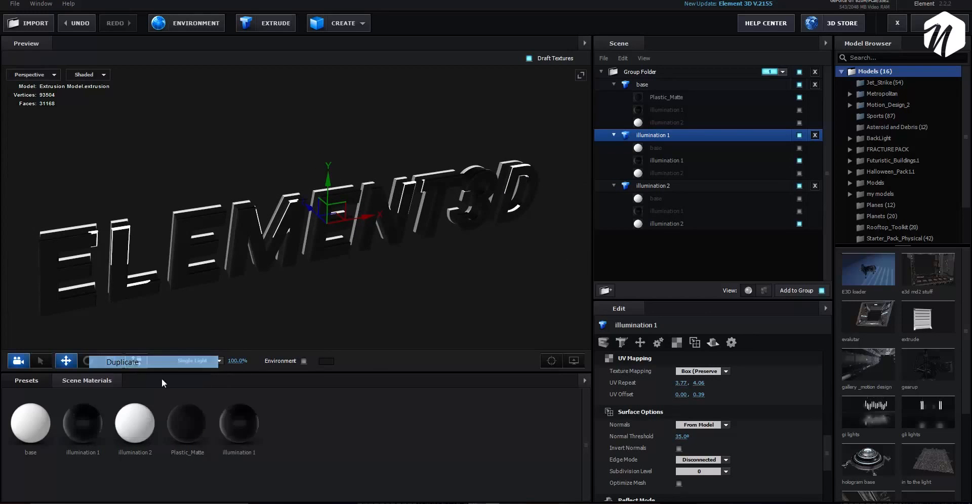
pyautogui.moveTo(239, 423); pyautogui.dragTo(700, 221)
pyautogui.moveTo(441, 248); pyautogui.dragTo(477, 253)
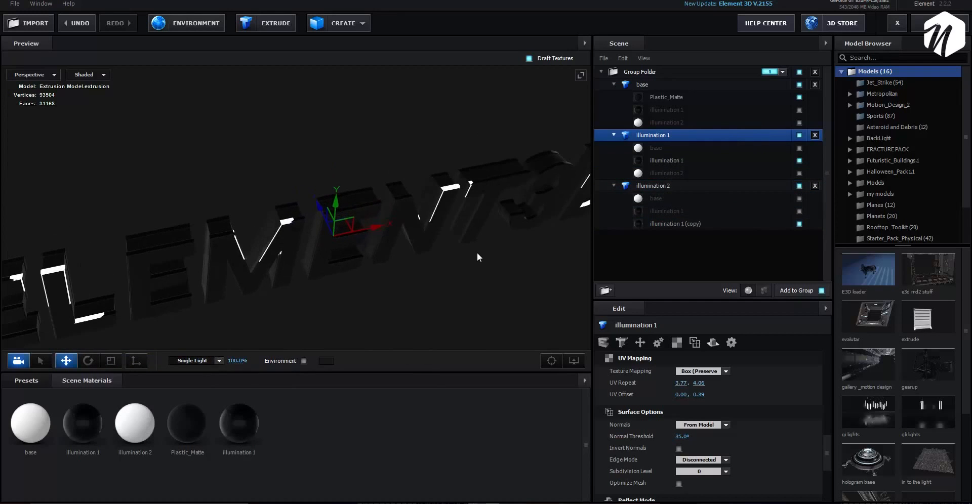
# Set the illumination 2 model's UV Repeat to 4.00, 4.00 and its UV Offset to 0.59, 0.21
pyautogui.click(674, 186)
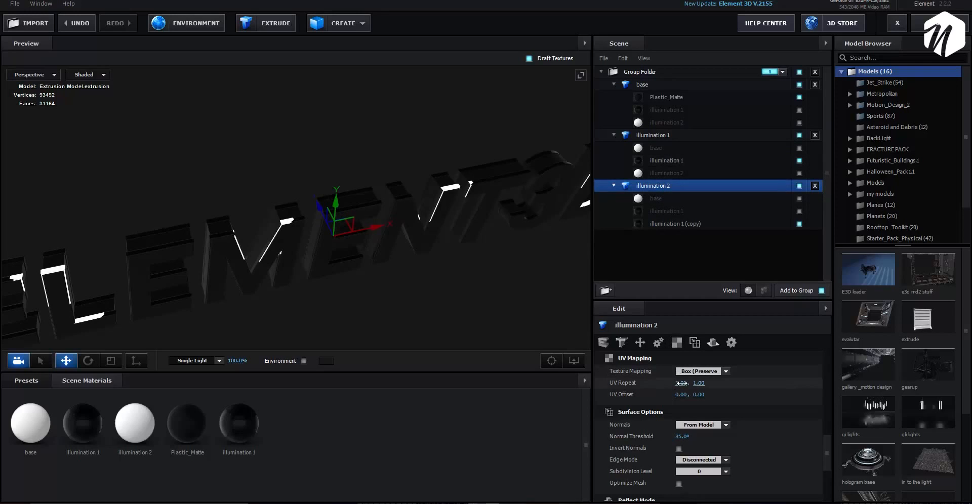
pyautogui.moveTo(680, 383); pyautogui.dragTo(733, 389)
pyautogui.moveTo(339, 297); pyautogui.dragTo(348, 250)
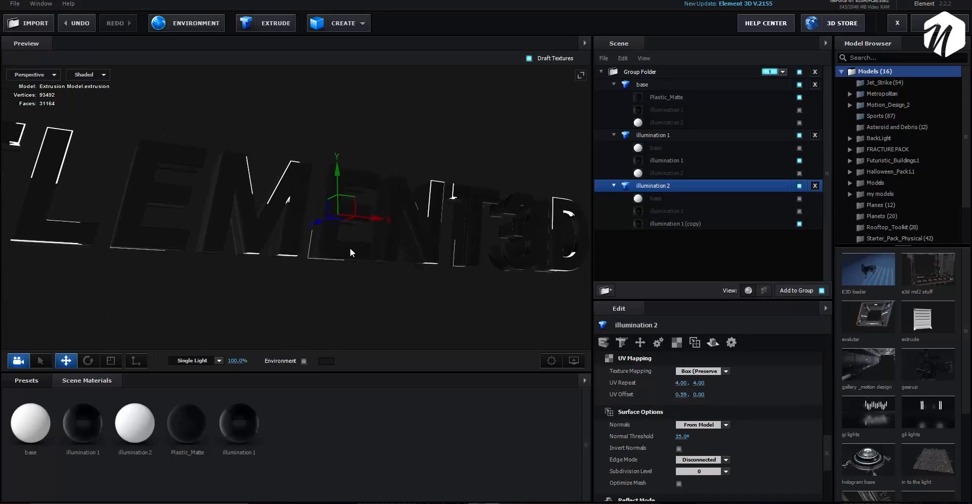
pyautogui.moveTo(726, 399); pyautogui.dragTo(729, 399)
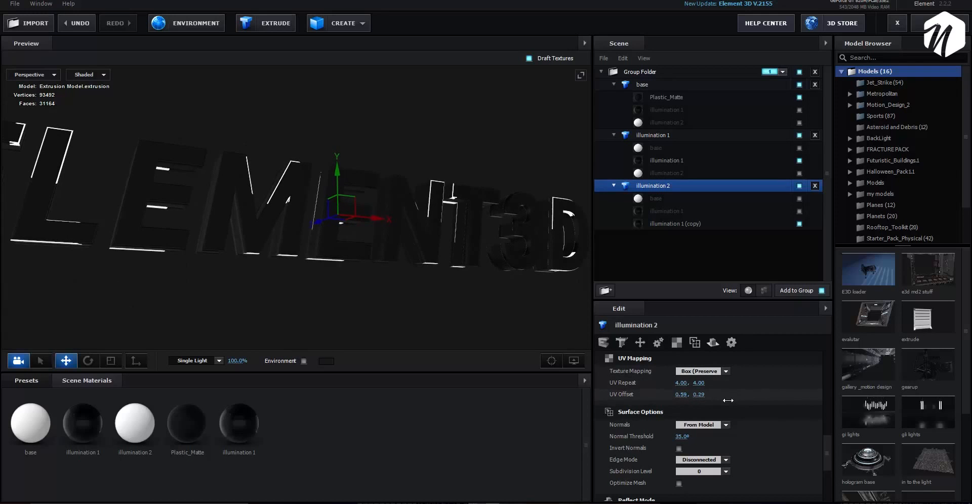
pyautogui.moveTo(372, 298); pyautogui.dragTo(413, 332)
pyautogui.moveTo(339, 302); pyautogui.dragTo(298, 284)
# Create a plane model and rotate it upright to an X orientation of 270°
pyautogui.click(20, 380)
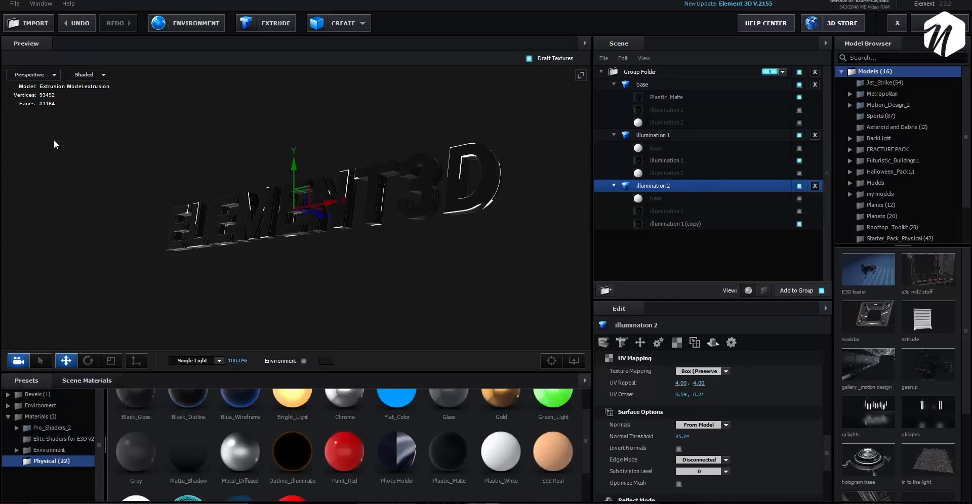
pyautogui.click(348, 26)
pyautogui.click(466, 54)
pyautogui.moveTo(427, 224); pyautogui.dragTo(383, 263)
pyautogui.click(87, 360)
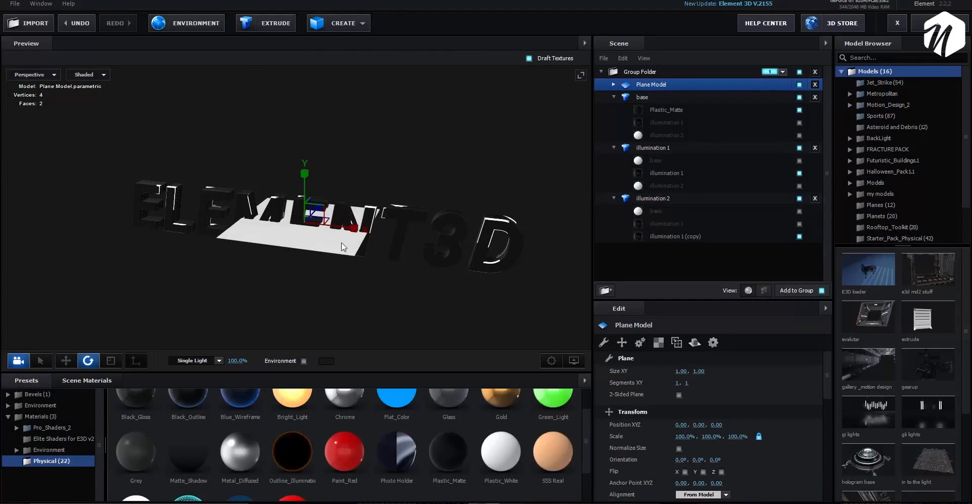
pyautogui.moveTo(296, 243); pyautogui.dragTo(286, 288)
pyautogui.moveTo(420, 296); pyautogui.dragTo(343, 306)
# Move the plane along Z to about 0.09 to place it behind the ELEMENT3D text
pyautogui.press('w')
pyautogui.moveTo(327, 219); pyautogui.dragTo(338, 219)
pyautogui.scroll(2, 350, 228)
pyautogui.moveTo(405, 253); pyautogui.dragTo(371, 299)
pyautogui.scroll(3, 367, 264)
# Scale the plane uniformly to about 2448.9% so it forms a wall behind the text
pyautogui.press('r')
pyautogui.scroll(-6, 371, 298)
pyautogui.moveTo(304, 217); pyautogui.dragTo(449, 243)
pyautogui.scroll(-2, 313, 270)
pyautogui.scroll(2, 313, 270)
pyautogui.moveTo(304, 217); pyautogui.dragTo(564, 133)
pyautogui.scroll(-3, 282, 309)
pyautogui.moveTo(282, 309); pyautogui.dragTo(377, 302)
pyautogui.scroll(2, 334, 298)
# Make the plane two-sided and shift its Z position to 0.07
pyautogui.press('w')
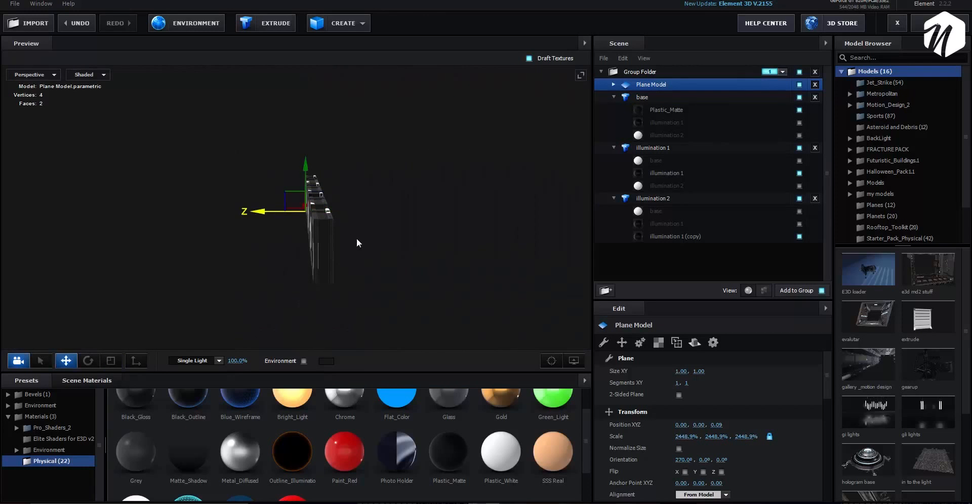
pyautogui.click(679, 395)
pyautogui.moveTo(371, 251)
pyautogui.mouseDown()
pyautogui.moveTo(344, 250)
pyautogui.moveTo(362, 247)
pyautogui.mouseUp()
pyautogui.moveTo(259, 210); pyautogui.dragTo(261, 209)
pyautogui.moveTo(343, 276); pyautogui.dragTo(285, 257)
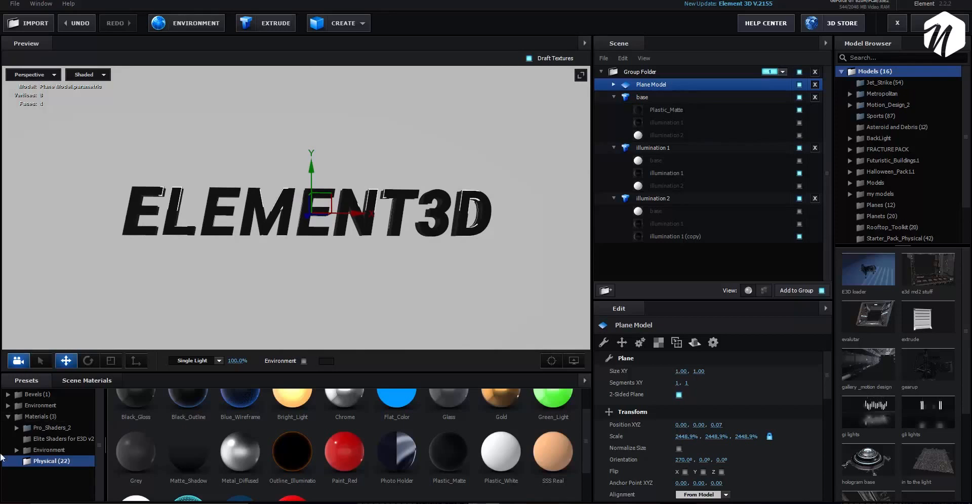
# Apply the metal_dents material from the Pro_Shaders_2 Metal presets to the plane and disable Draft Textures
pyautogui.doubleClick(51, 427)
pyautogui.click(63, 485)
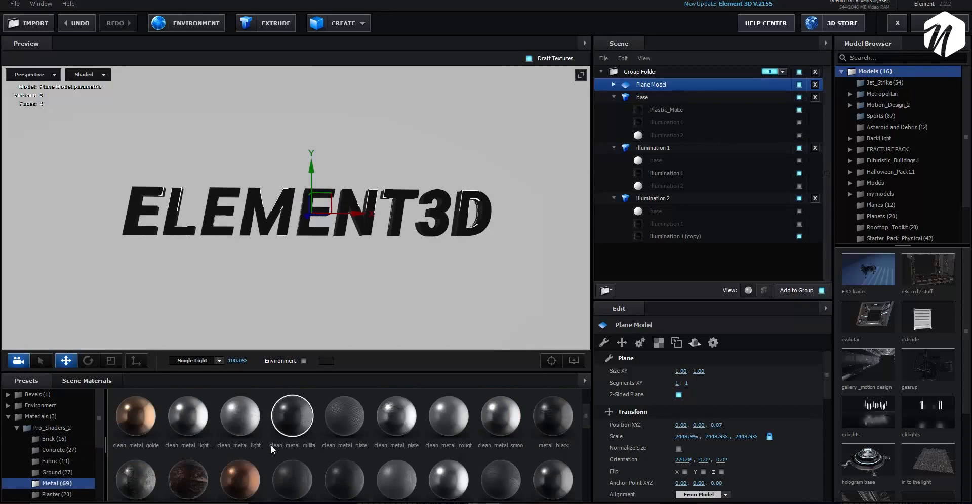
pyautogui.scroll(-1, 326, 463)
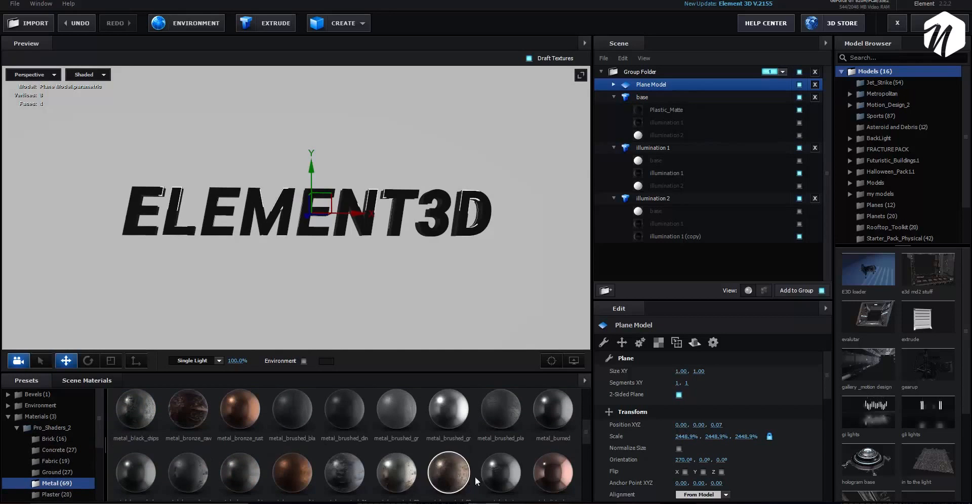
pyautogui.moveTo(511, 281)
pyautogui.mouseDown()
pyautogui.moveTo(481, 278)
pyautogui.moveTo(523, 271)
pyautogui.mouseUp()
pyautogui.click(529, 59)
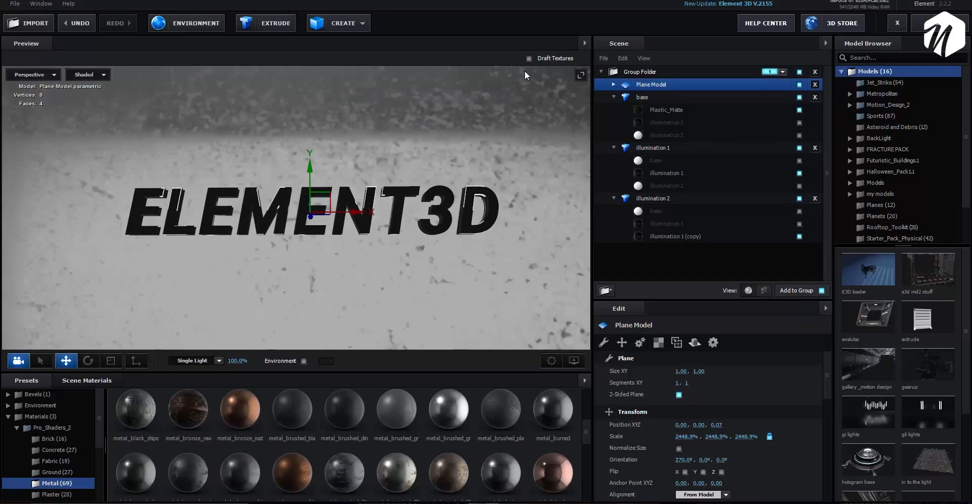
pyautogui.moveTo(478, 209); pyautogui.dragTo(514, 206)
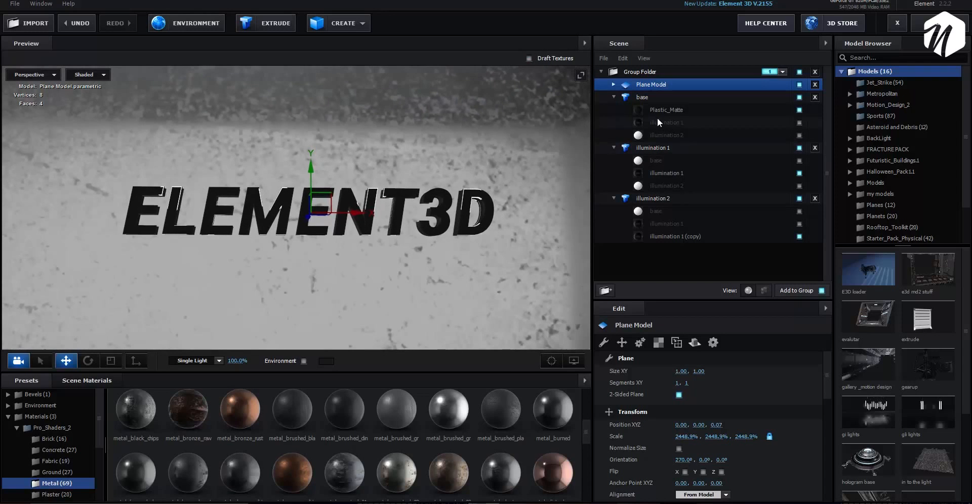
# Set the Plane Model's UV Repeat to 4.00, 4.00
pyautogui.click(613, 84)
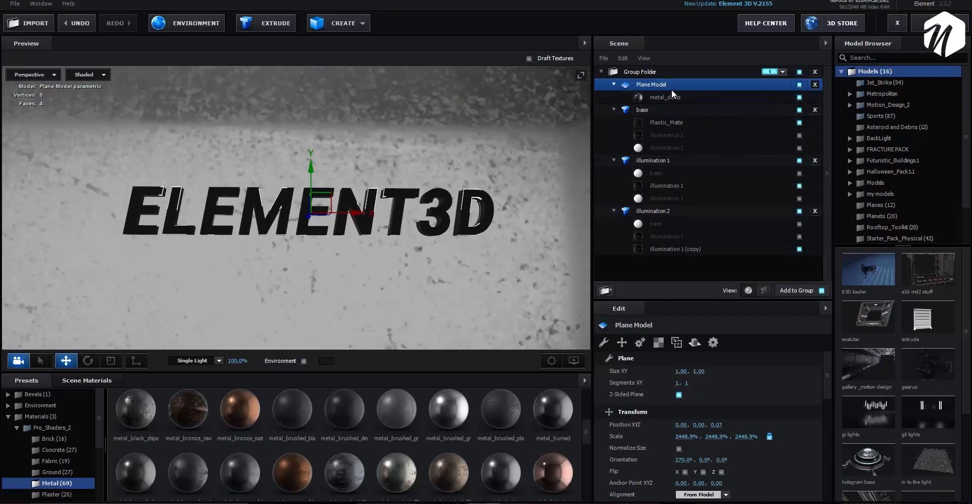
pyautogui.click(658, 343)
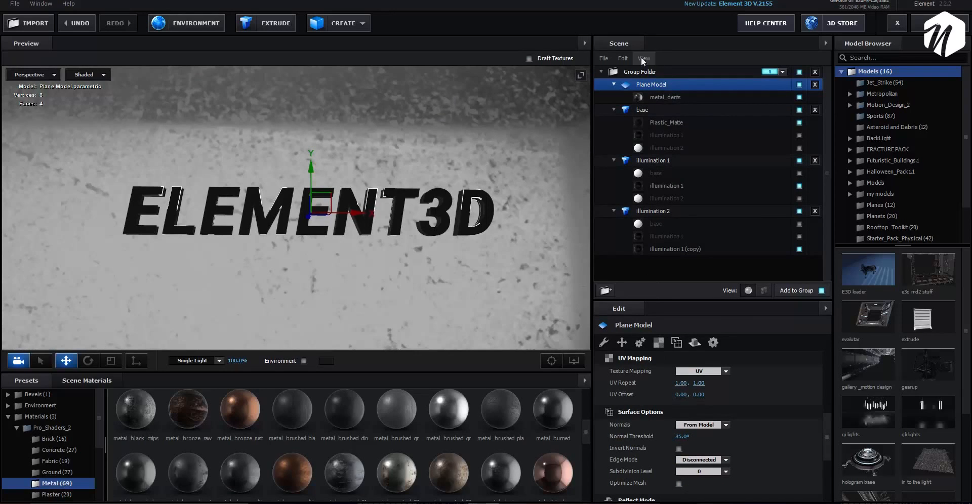
pyautogui.click(678, 383)
pyautogui.press('Return')
pyautogui.press('Return')
pyautogui.moveTo(417, 281); pyautogui.dragTo(411, 269)
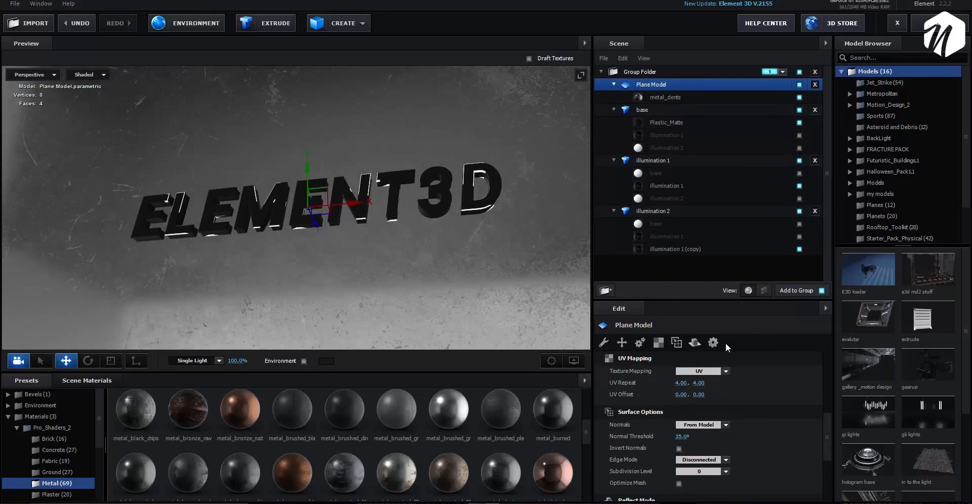
# Set the plane's Reflect Mode to Mirror Surface
pyautogui.click(693, 344)
pyautogui.click(709, 371)
pyautogui.click(714, 400)
pyautogui.moveTo(431, 284)
pyautogui.mouseDown()
pyautogui.moveTo(459, 286)
pyautogui.moveTo(416, 273)
pyautogui.moveTo(436, 281)
pyautogui.mouseUp()
pyautogui.scroll(5, 417, 272)
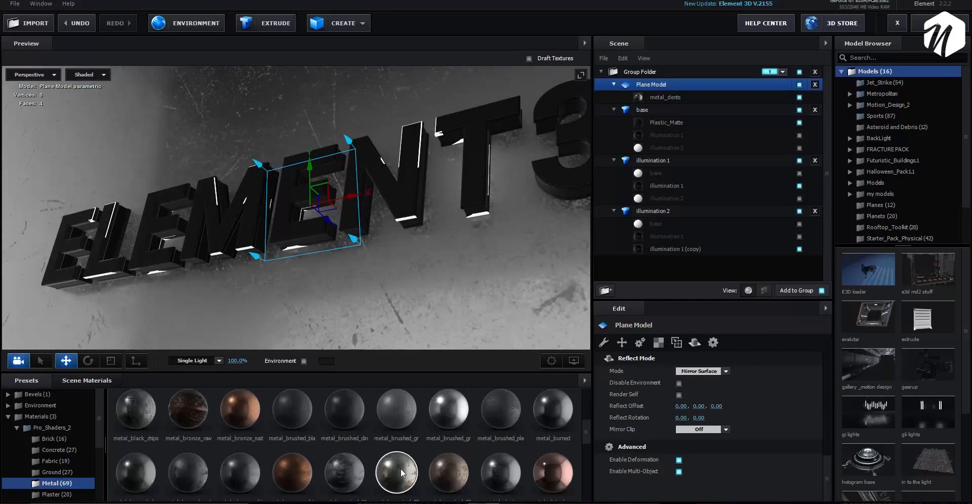
# Try the metal_grunge_diffused material on the plane and replace it with metal_grunge_rust
pyautogui.scroll(-3, 364, 464)
pyautogui.moveTo(477, 465); pyautogui.dragTo(420, 286)
pyautogui.scroll(1, 477, 393)
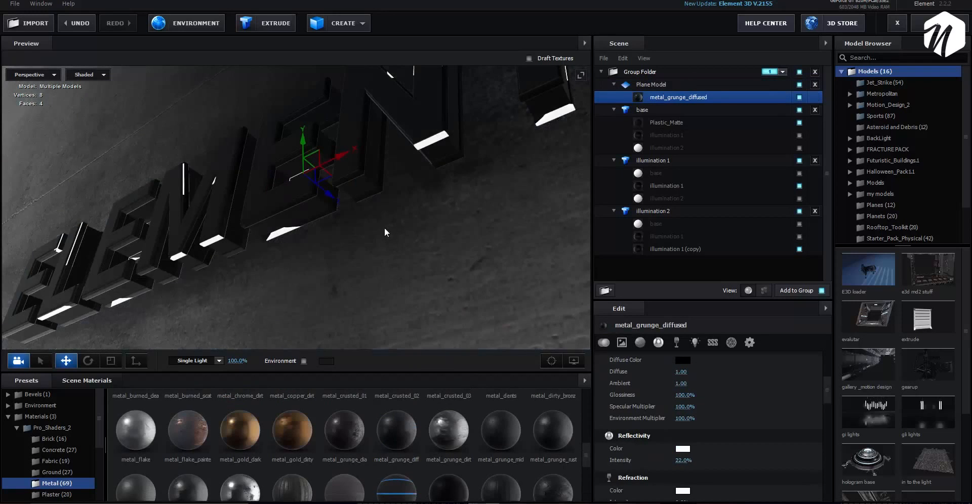
pyautogui.moveTo(384, 233); pyautogui.dragTo(418, 278)
pyautogui.moveTo(554, 429); pyautogui.dragTo(440, 325)
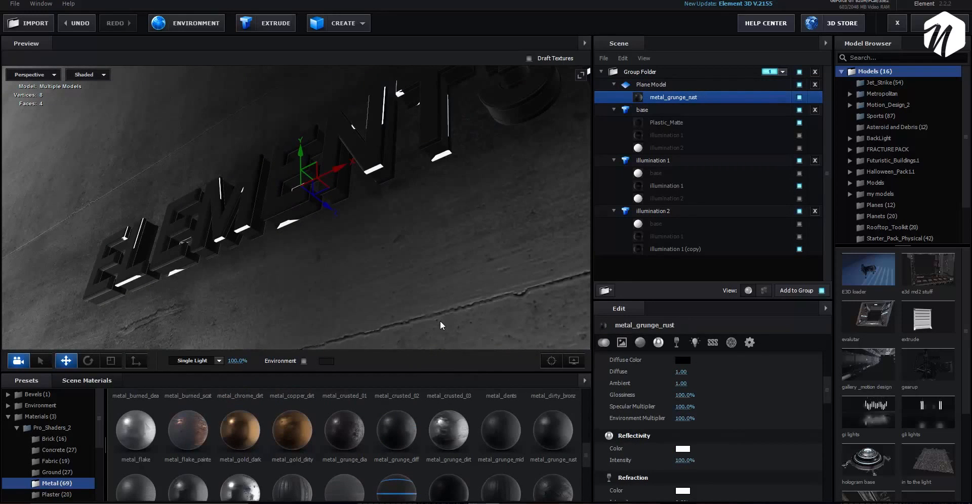
# Replace the plane's rust material with metal_grunge_diffused from the Metal presets and show the scene materials
pyautogui.moveTo(354, 430); pyautogui.dragTo(389, 329)
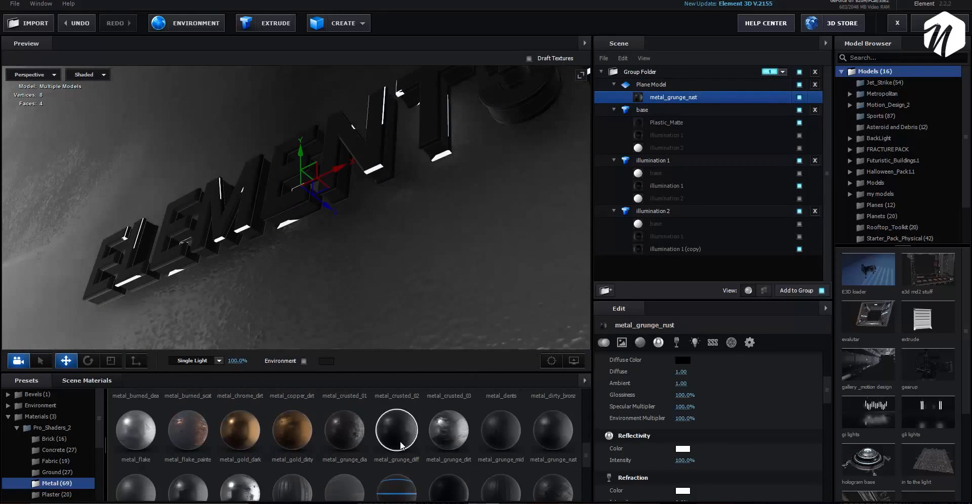
pyautogui.moveTo(401, 445); pyautogui.dragTo(391, 309)
pyautogui.click(86, 380)
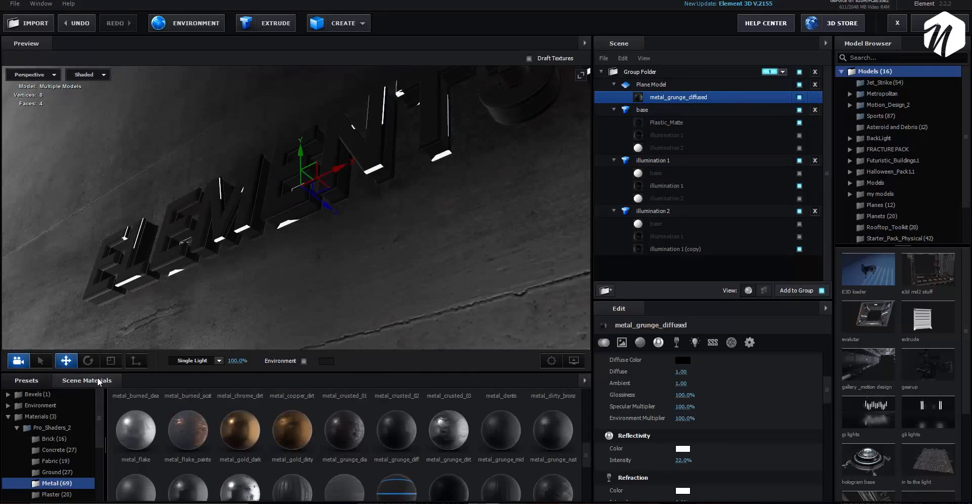
pyautogui.rightClick(583, 374)
pyautogui.click(607, 394)
# Lower the Glossiness texture amount of the plane's metal_grunge_diffused material
pyautogui.scroll(5, 694, 412)
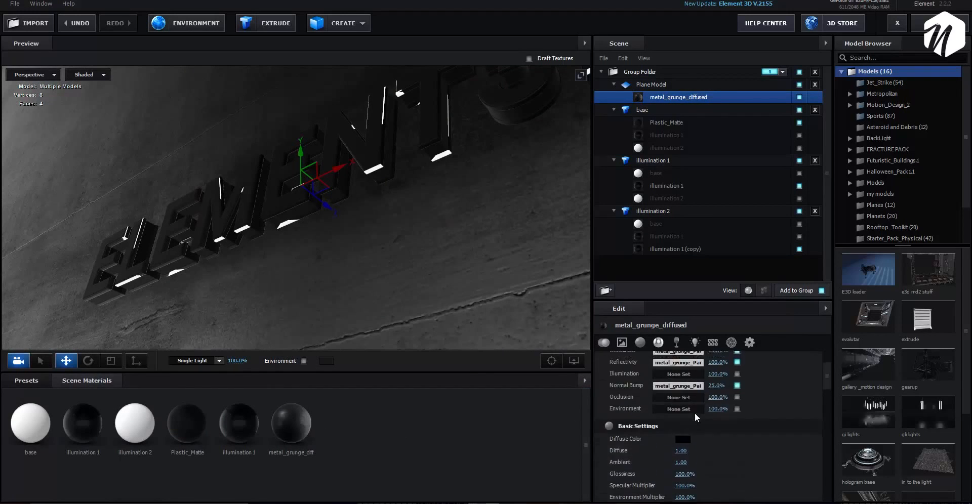
pyautogui.click(716, 413)
pyautogui.write('25')
pyautogui.press('Return')
pyautogui.moveTo(715, 416); pyautogui.dragTo(720, 416)
pyautogui.click(709, 413)
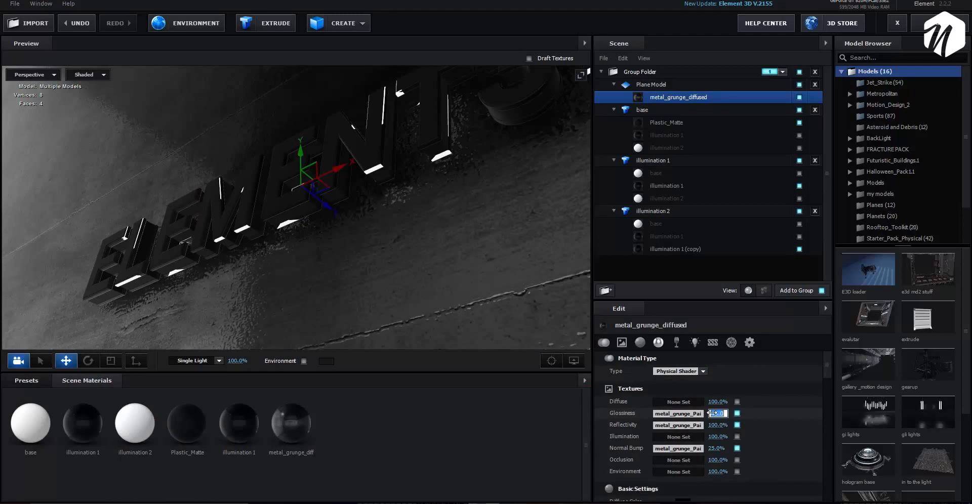
pyautogui.write('3')
pyautogui.press('Return')
# Set the metal_grunge_diffused material's Environment Multiplier to 25% and Specular Multiplier to 45%
pyautogui.scroll(-3, 777, 411)
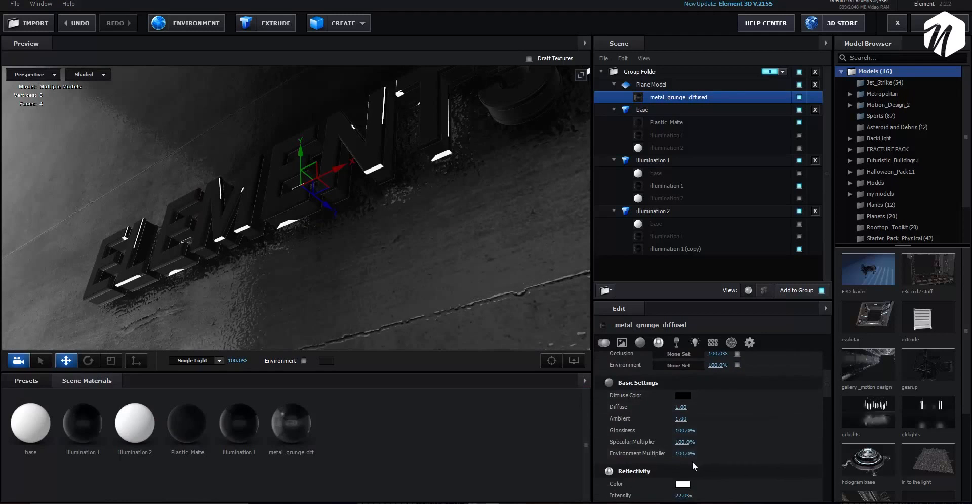
pyautogui.write('25')
pyautogui.press('Return')
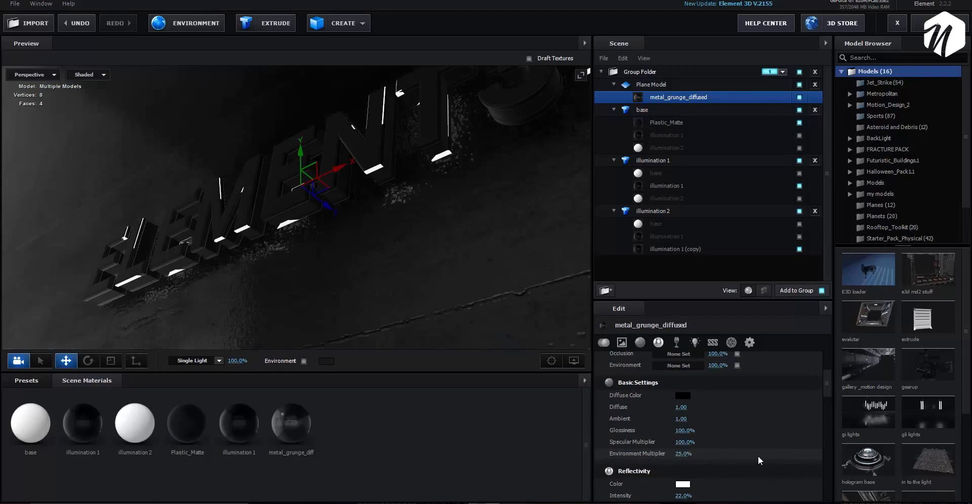
pyautogui.scroll(-3, 719, 450)
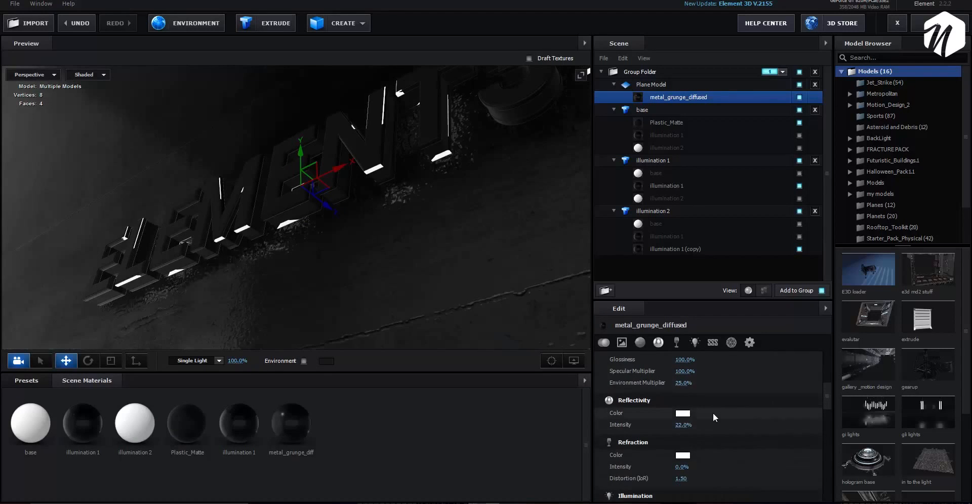
pyautogui.scroll(1, 713, 412)
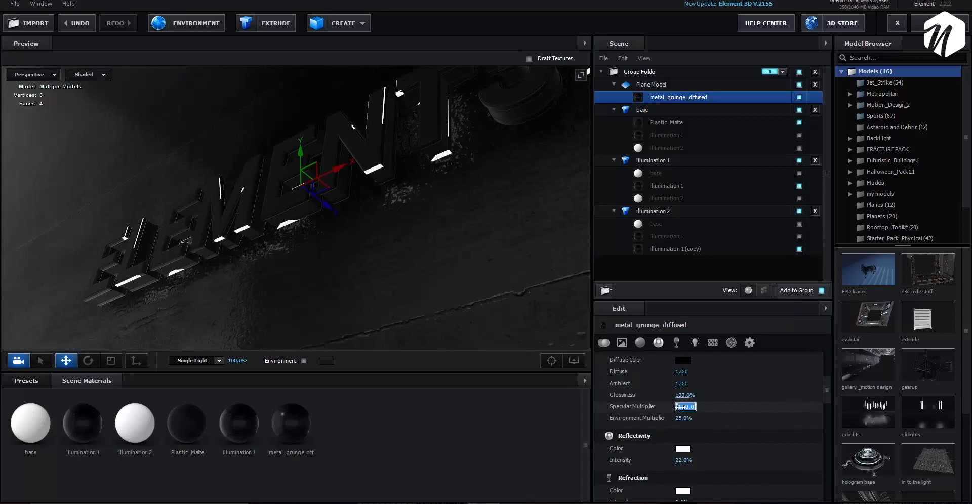
pyautogui.moveTo(412, 260); pyautogui.dragTo(393, 268)
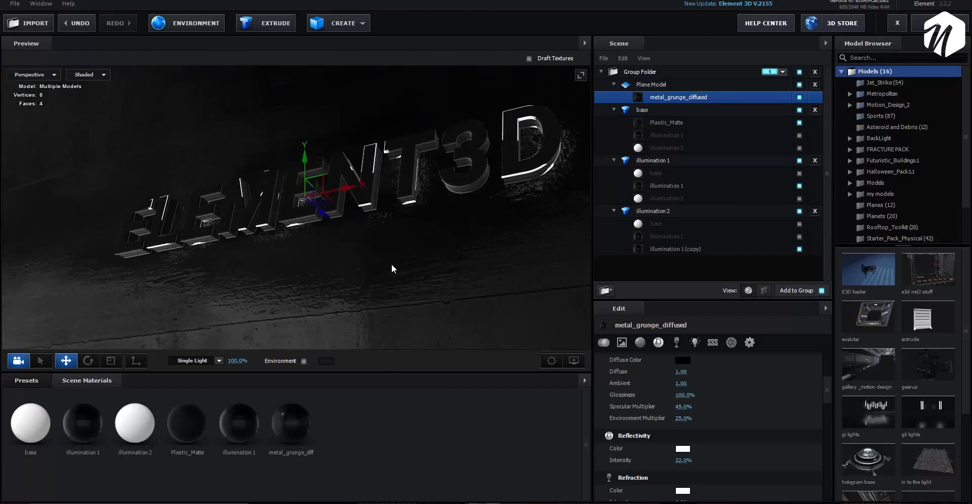
pyautogui.scroll(4, 323, 293)
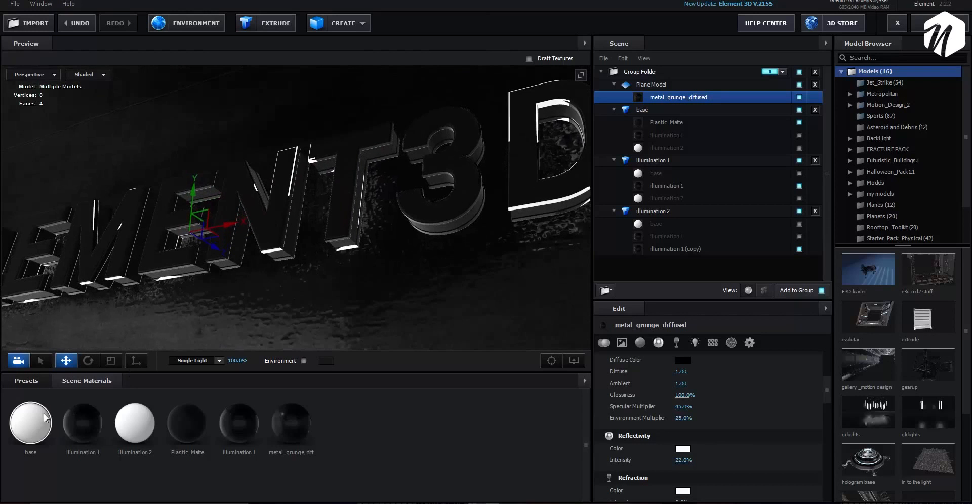
# Try the BackLight_2K_08 environment from the BackLight_2K presets and replace it with BackLight_2K_27
pyautogui.click(28, 381)
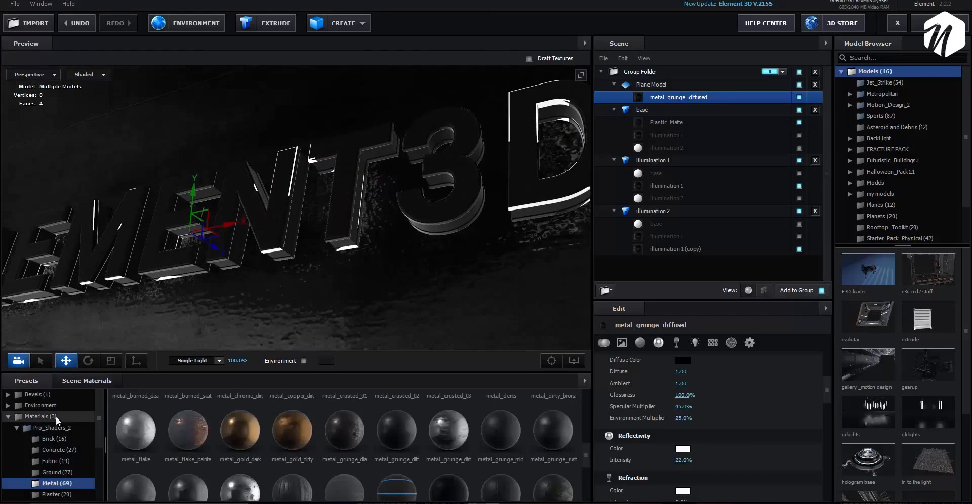
pyautogui.click(51, 406)
pyautogui.click(60, 416)
pyautogui.click(66, 428)
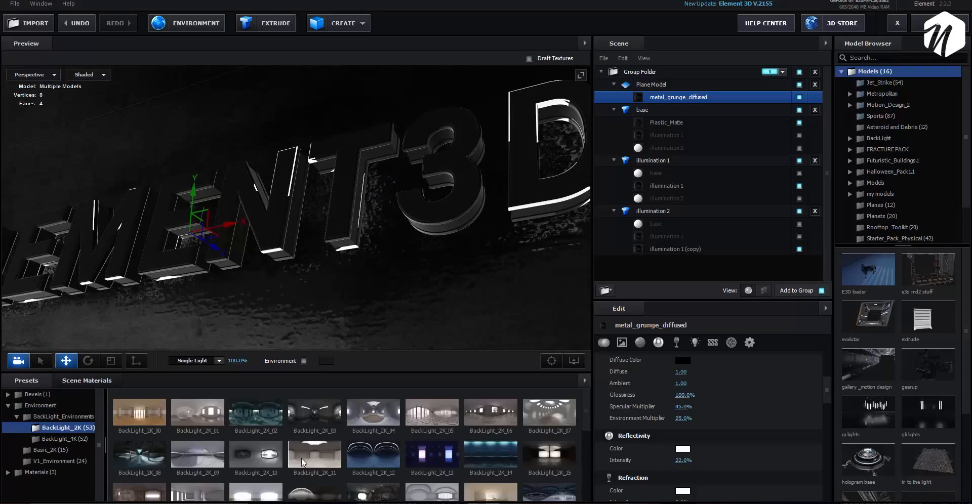
pyautogui.click(135, 457)
pyautogui.scroll(-2, 263, 455)
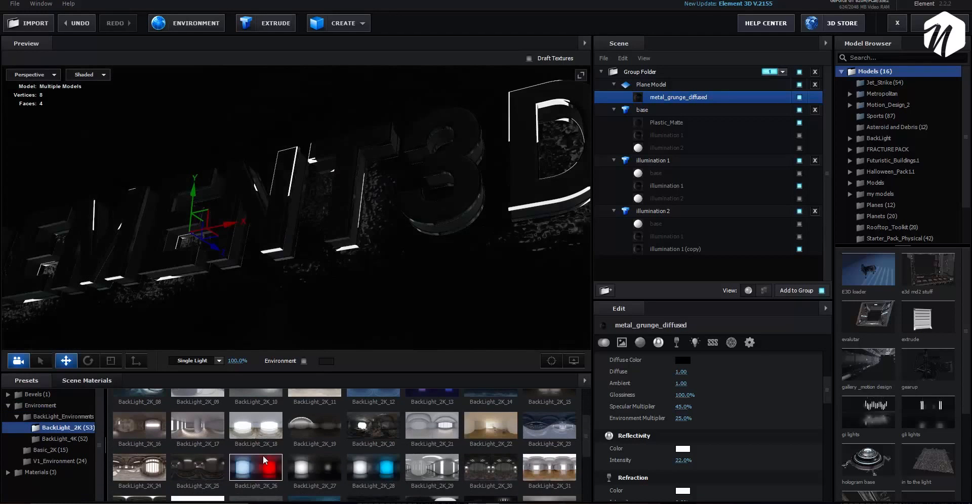
pyautogui.click(298, 478)
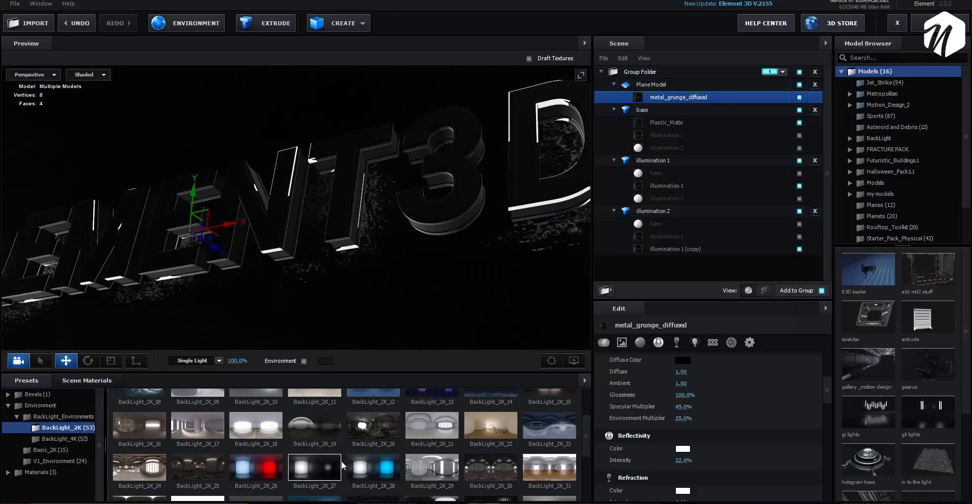
# Collapse the material lists of base, illumination 1 and illumination 2, and set base's Reflect Mode to Spherical
pyautogui.click(663, 113)
pyautogui.click(613, 110)
pyautogui.click(613, 122)
pyautogui.click(614, 135)
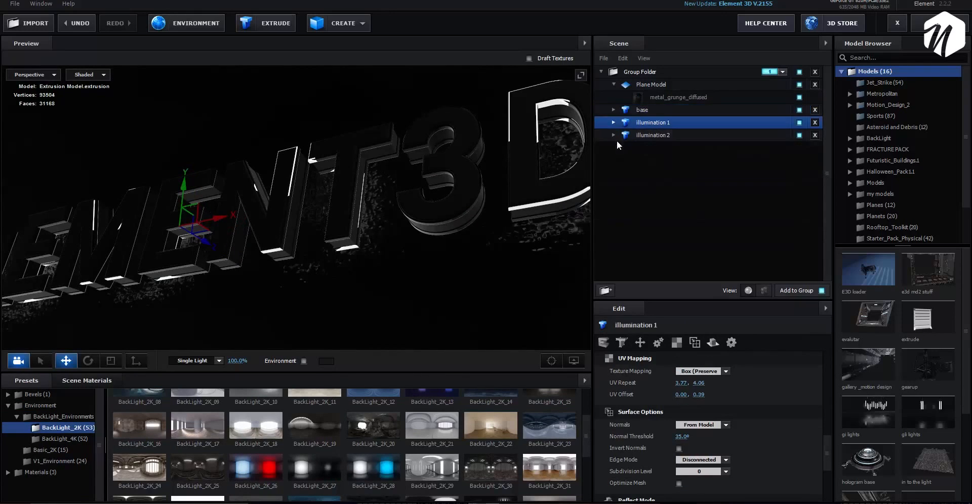
pyautogui.click(616, 140)
pyautogui.click(641, 111)
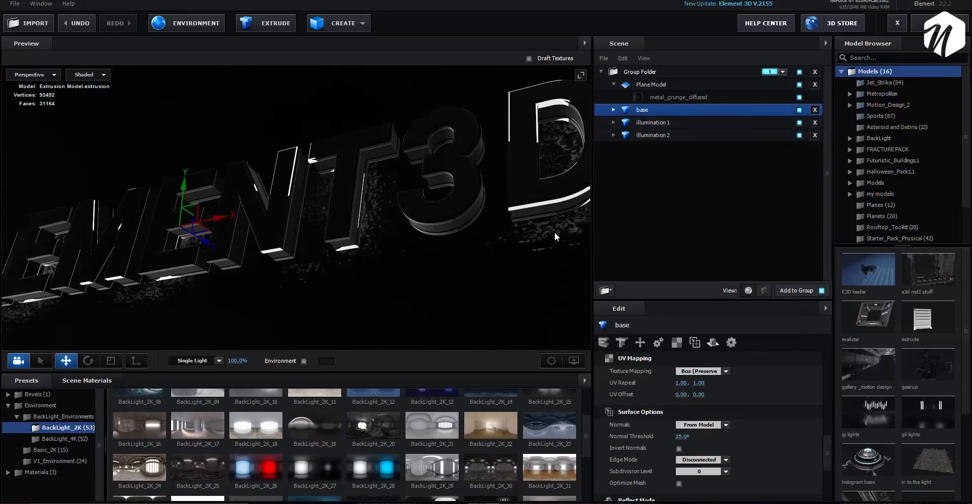
pyautogui.click(713, 342)
pyautogui.click(711, 371)
pyautogui.click(712, 412)
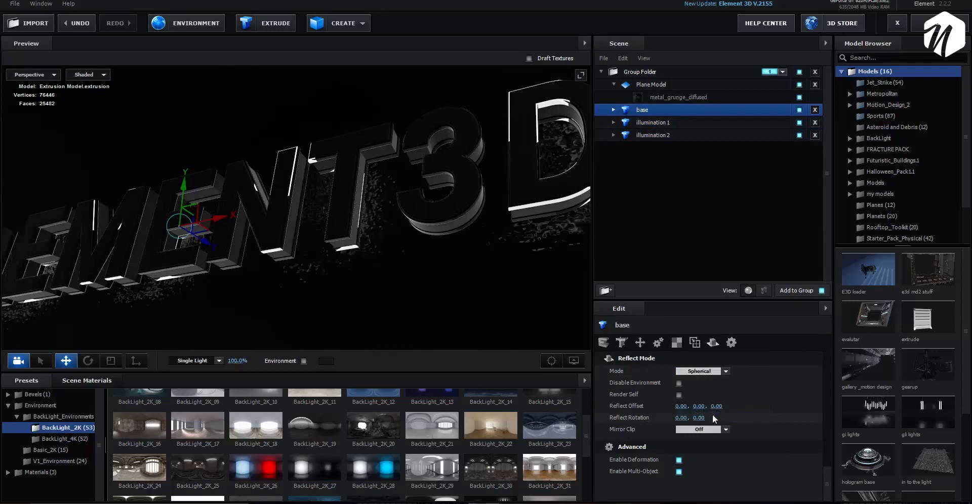
# Set base's Z Reflect Offset to -0.04 in the Left view, then check the reflection point in Perspective
pyautogui.moveTo(485, 232); pyautogui.dragTo(312, 281)
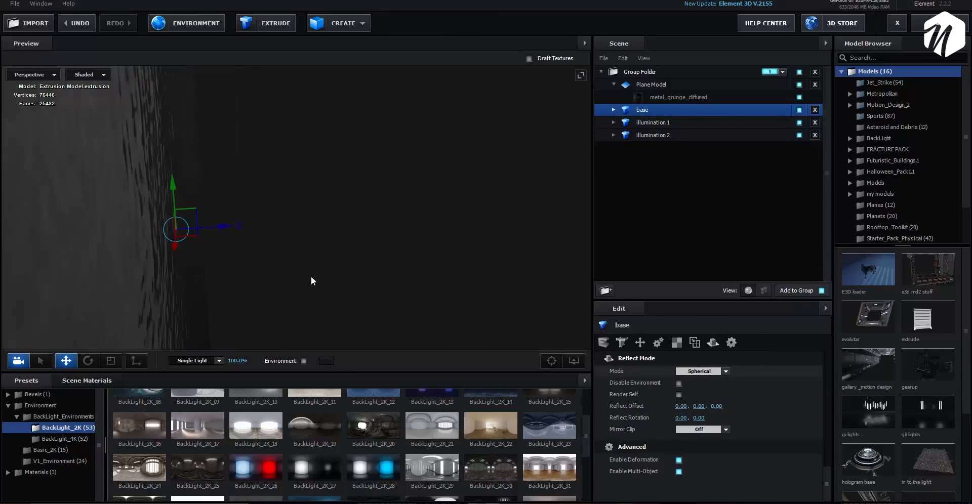
pyautogui.click(35, 75)
pyautogui.click(38, 109)
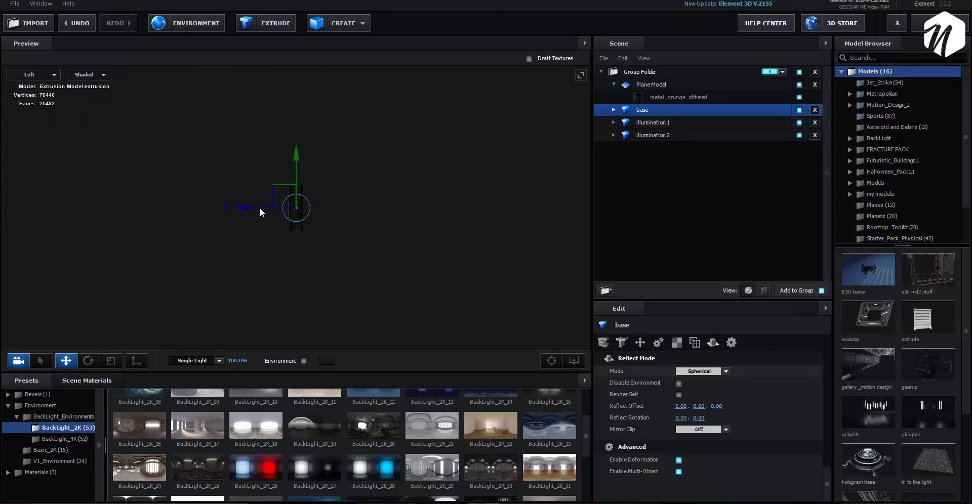
pyautogui.scroll(3, 300, 236)
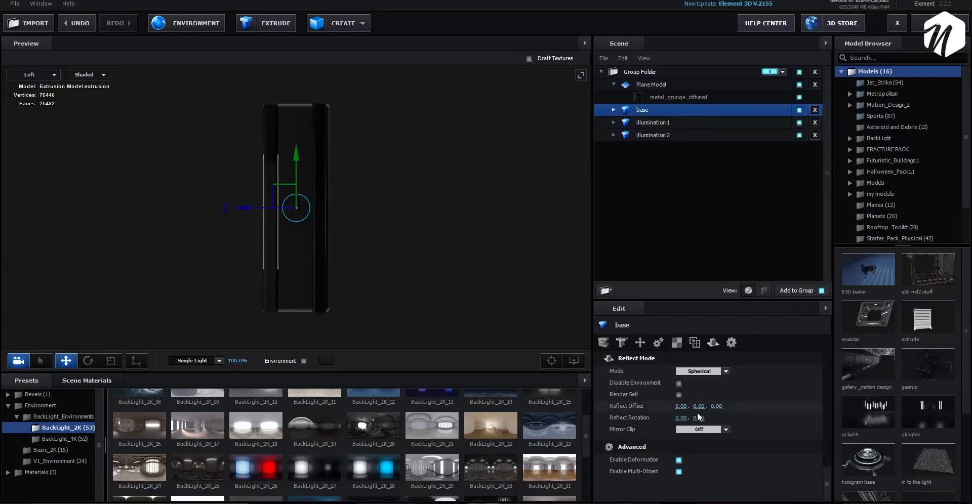
pyautogui.moveTo(732, 402); pyautogui.dragTo(711, 409)
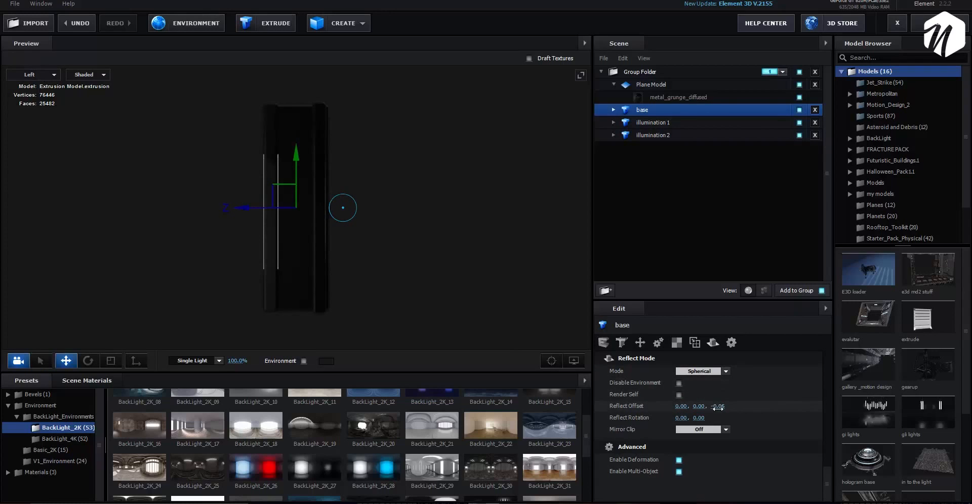
pyautogui.moveTo(721, 407); pyautogui.dragTo(721, 408)
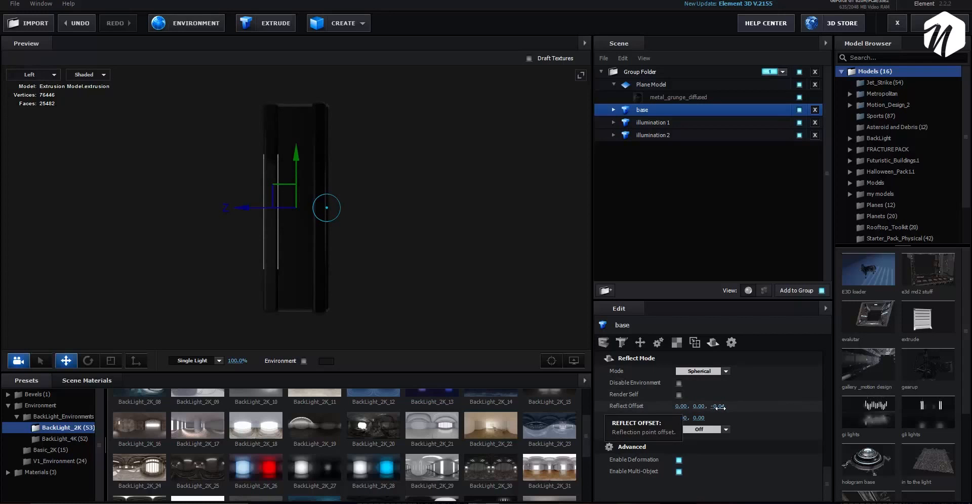
pyautogui.click(38, 74)
pyautogui.click(32, 75)
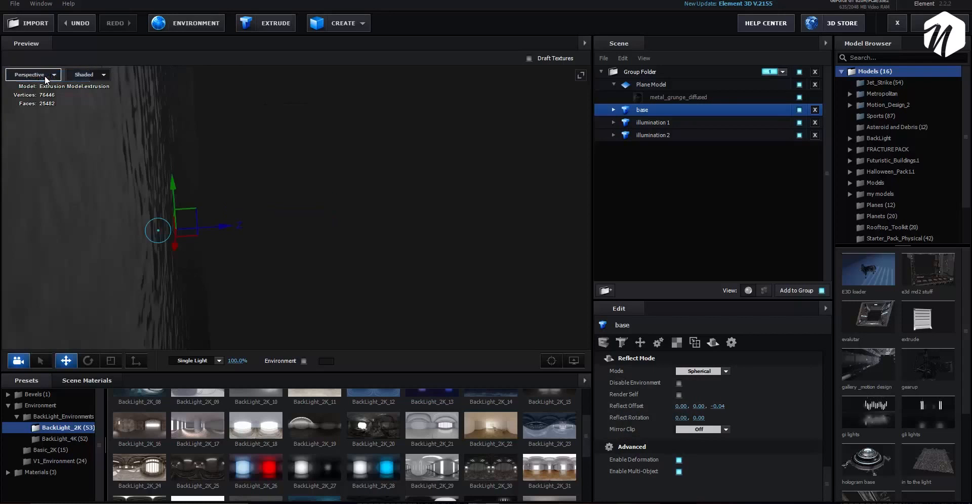
pyautogui.moveTo(102, 216); pyautogui.dragTo(235, 195)
# Set illumination 1's Reflect Mode to Spherical with a Z Reflect Offset of -0.04, using the Left view
pyautogui.click(25, 71)
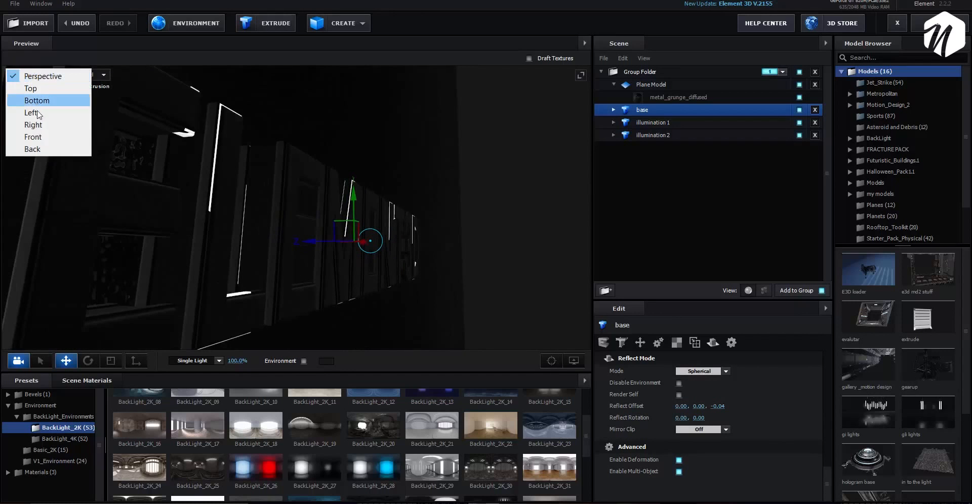
pyautogui.click(30, 113)
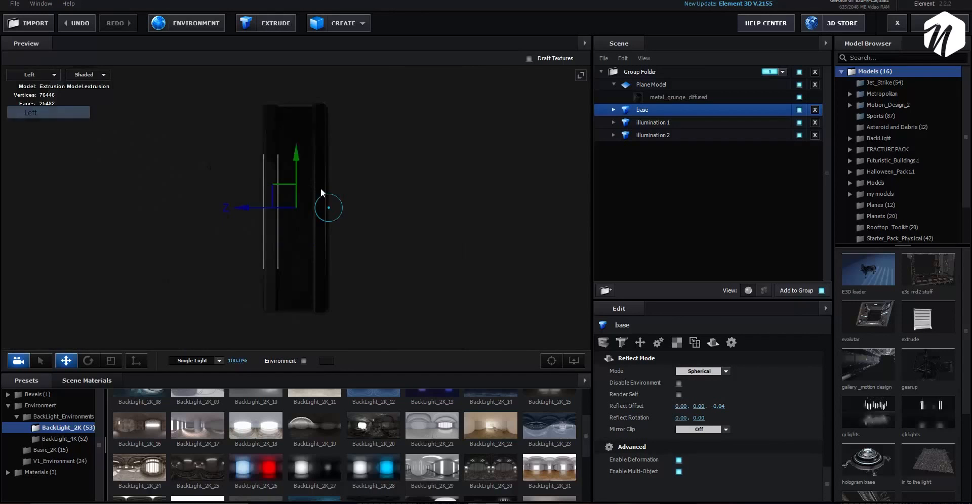
pyautogui.click(670, 126)
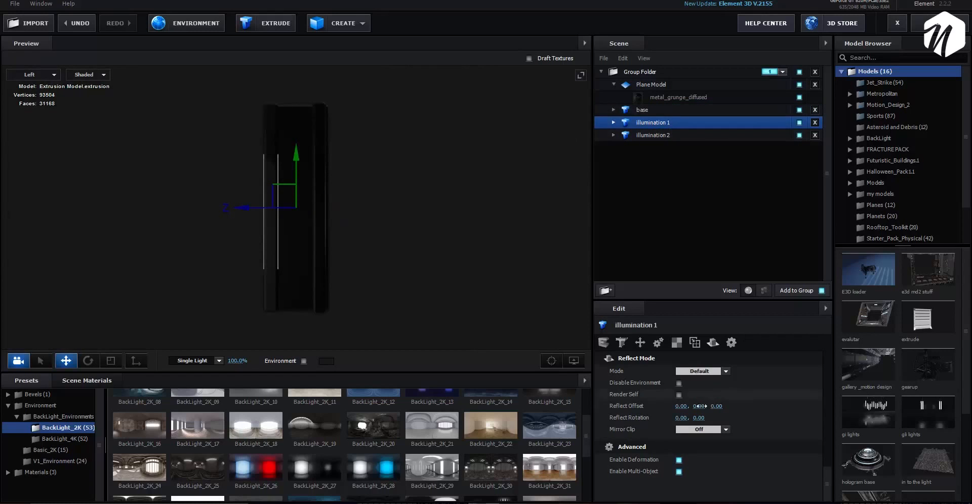
pyautogui.click(714, 371)
pyautogui.click(708, 410)
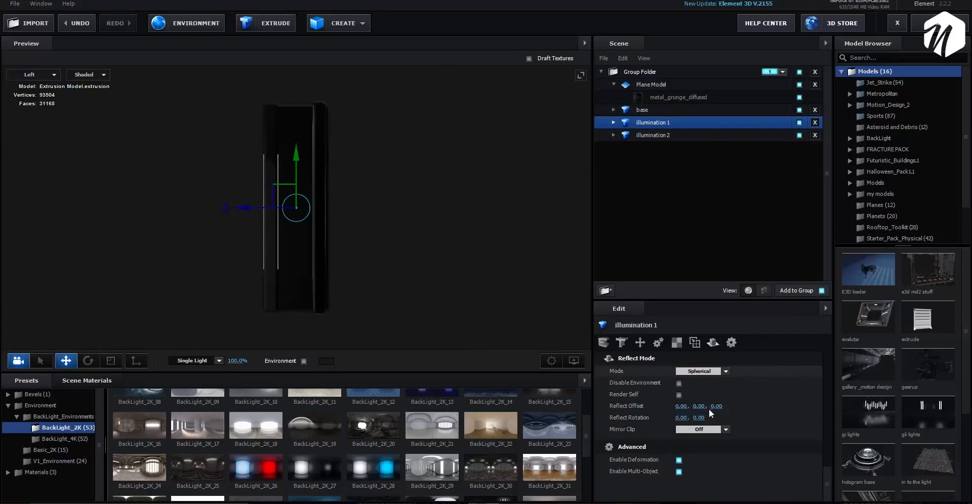
pyautogui.moveTo(716, 406)
pyautogui.mouseDown()
pyautogui.moveTo(724, 405)
pyautogui.moveTo(709, 407)
pyautogui.mouseUp()
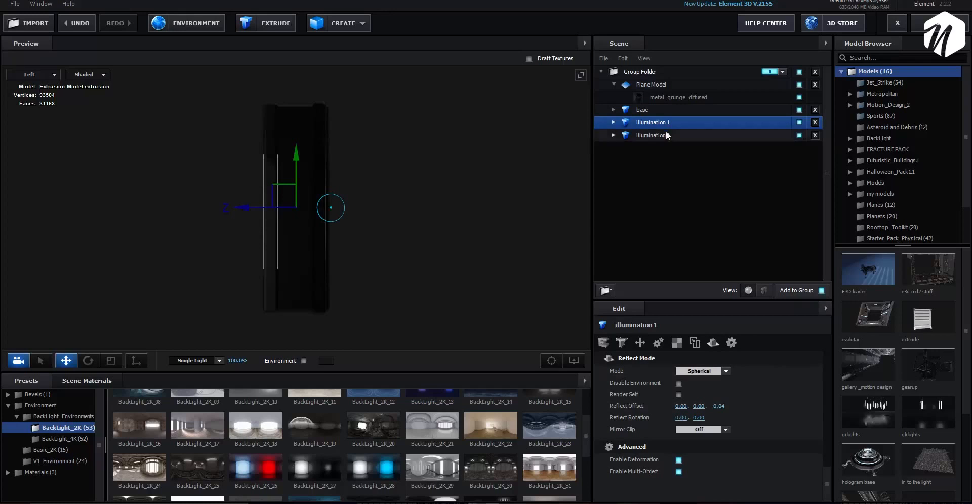
# Set illumination 2's Reflect Mode to Spherical with a Z Reflect Offset of -0.04
pyautogui.click(666, 136)
pyautogui.click(708, 371)
pyautogui.click(714, 405)
pyautogui.click(704, 407)
pyautogui.click(740, 409)
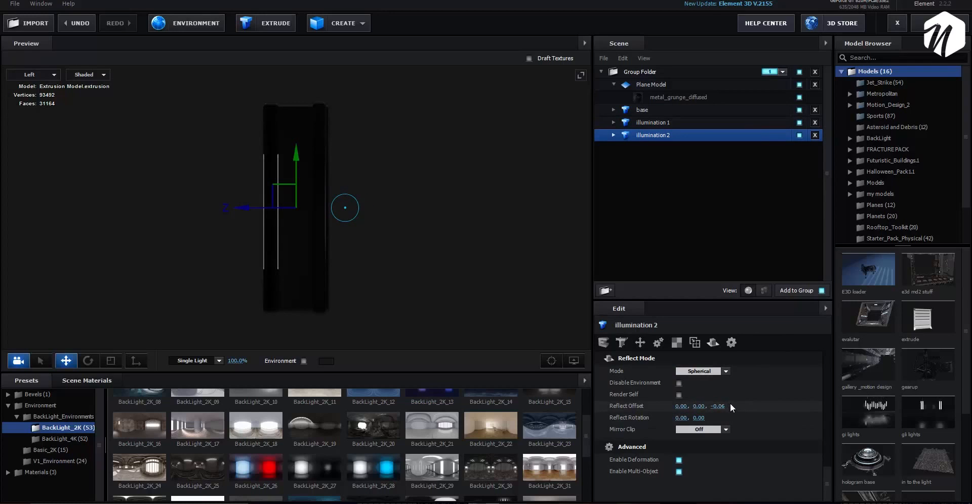
pyautogui.moveTo(717, 406); pyautogui.dragTo(721, 409)
# Switch the preview back to Perspective and accept the Scene Setup, returning to the neon sign composition in After Effects
pyautogui.click(53, 77)
pyautogui.click(50, 74)
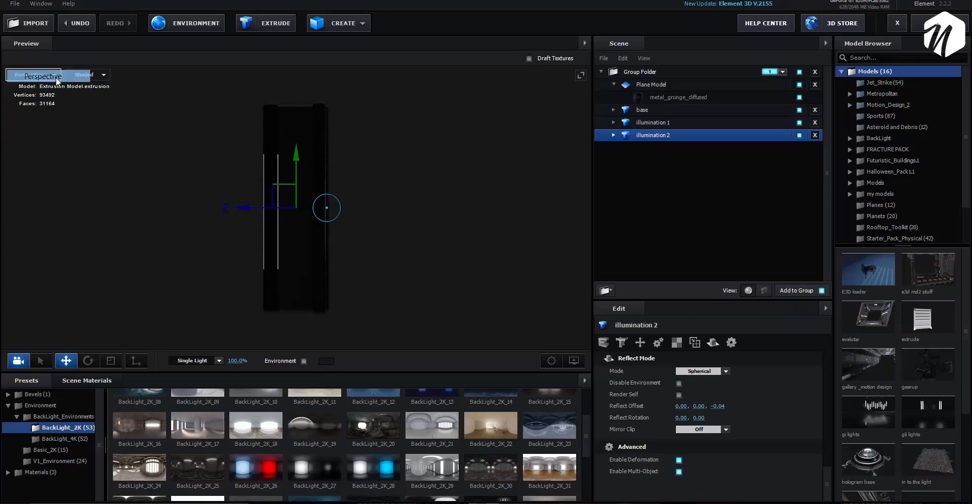
pyautogui.moveTo(162, 190); pyautogui.dragTo(126, 236)
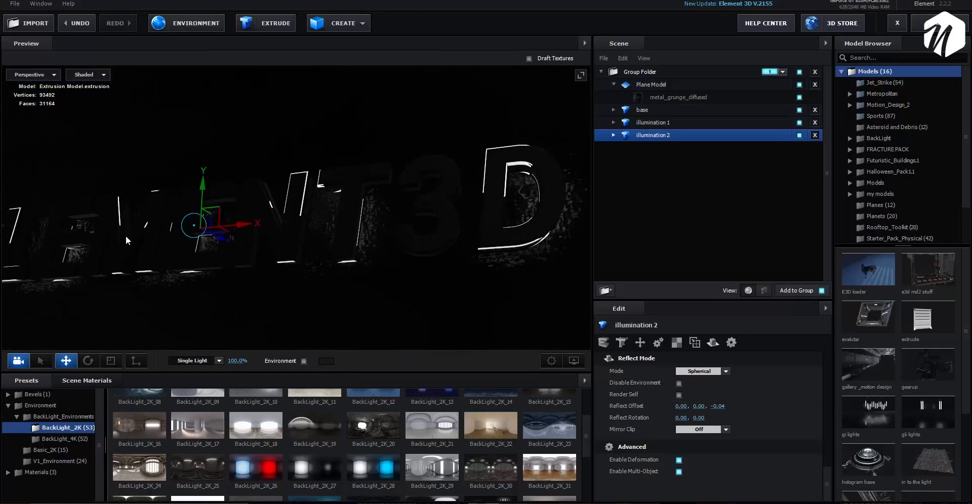
pyautogui.scroll(-5, 375, 201)
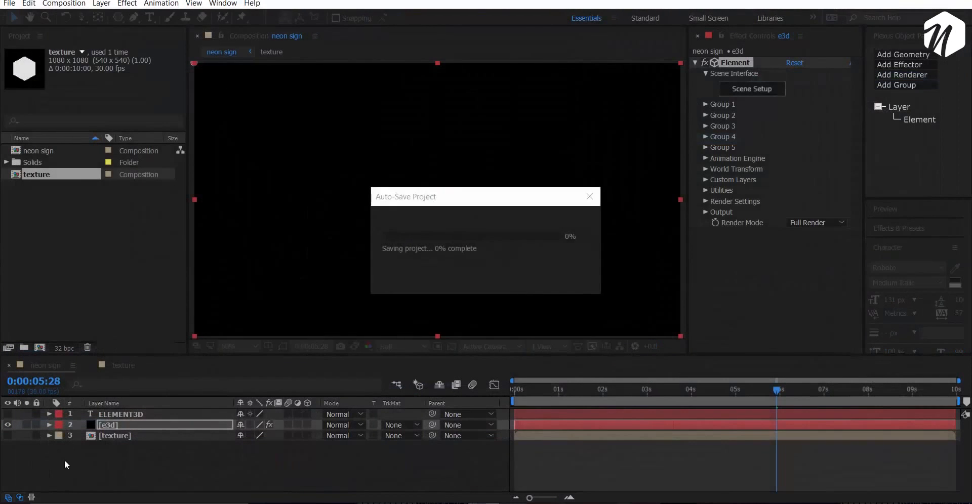
# Add a two-node camera with the 50mm preset, Camera 1, to the neon sign composition
pyautogui.rightClick(95, 466)
pyautogui.moveTo(132, 362)
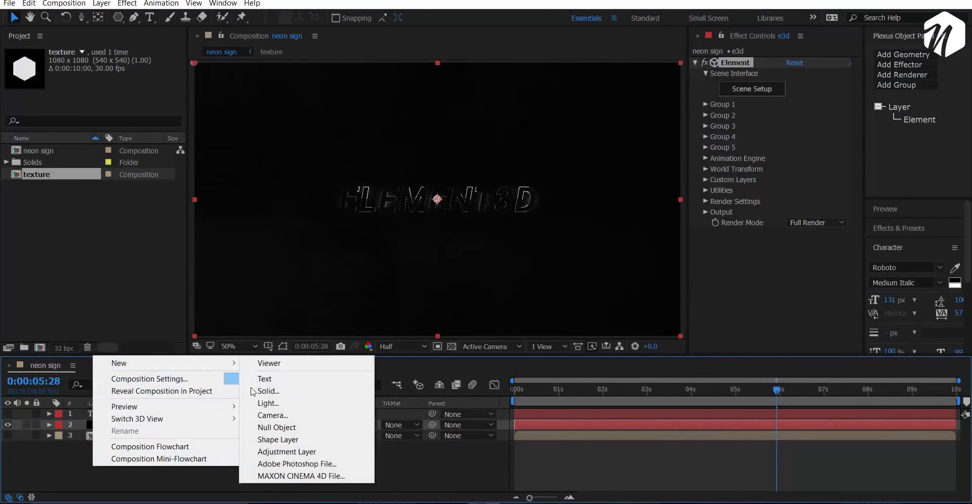
pyautogui.click(259, 415)
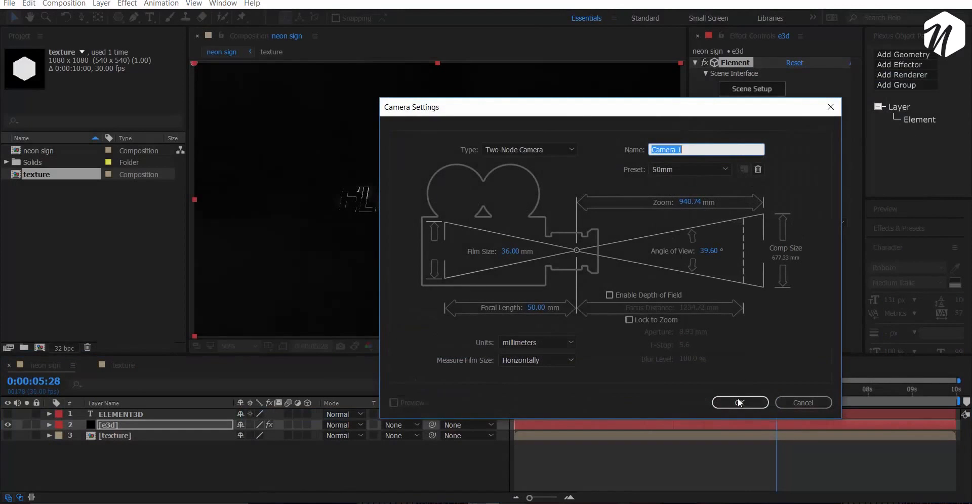
pyautogui.click(738, 402)
# Orbit and move Camera 1 closer so the ELEMENT3D sign fills the frame at an angle
pyautogui.moveTo(409, 212); pyautogui.dragTo(477, 215)
pyautogui.moveTo(514, 146); pyautogui.dragTo(433, 220)
pyautogui.press('c')
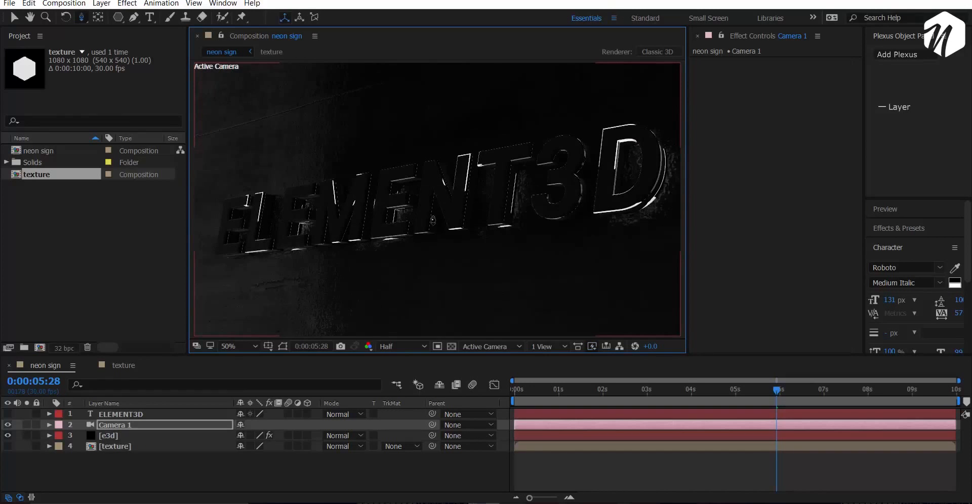
# Play the neon sign composition from the first frame to check the animated lighting through Camera 1
pyautogui.scroll(-2, 551, 303)
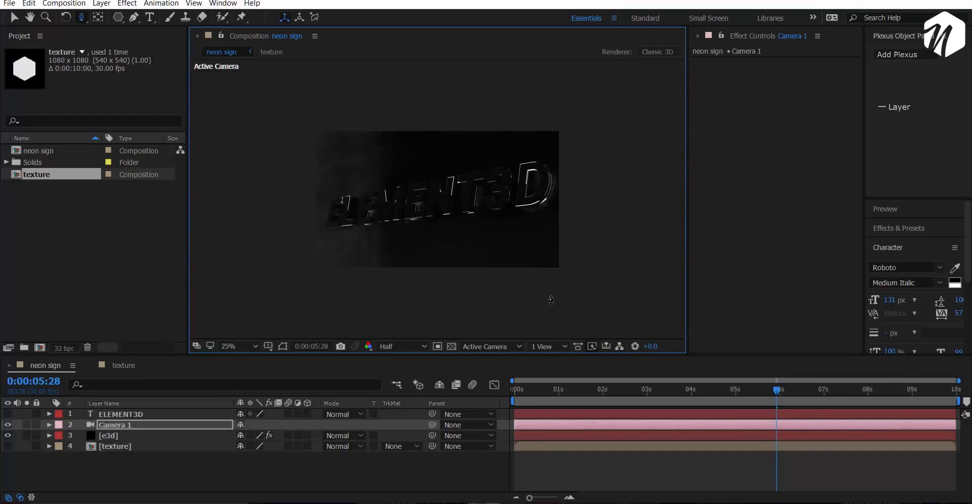
pyautogui.scroll(3, 550, 300)
pyautogui.scroll(-1, 550, 300)
pyautogui.click(228, 489)
pyautogui.press('Home')
pyautogui.press('space')
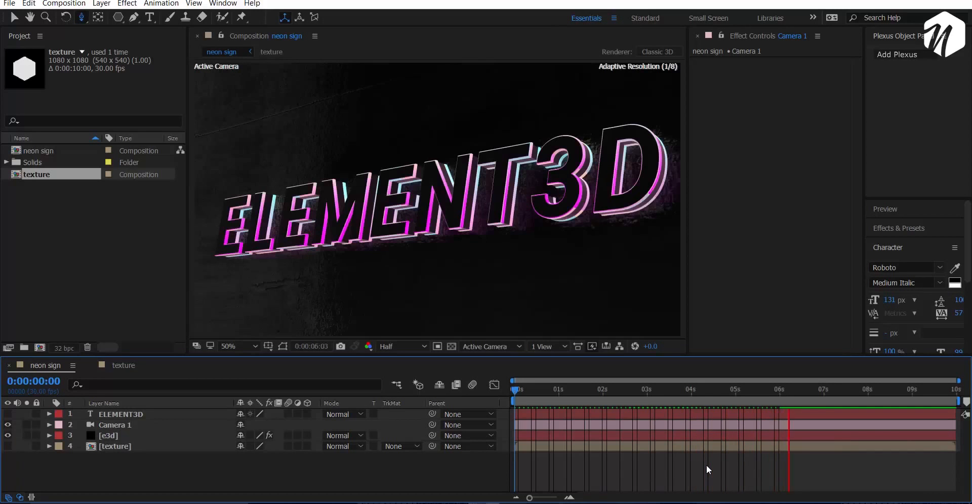
pyautogui.press('space')
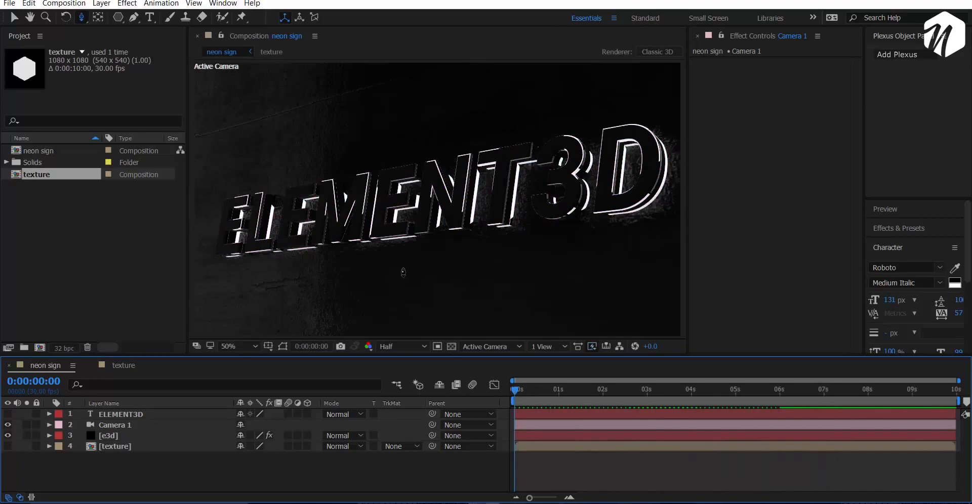
# Reframe Camera 1 closer on the ELEMENT3D text so the first letter runs slightly out of frame
pyautogui.moveTo(385, 241); pyautogui.dragTo(426, 224)
pyautogui.rightClick(121, 476)
pyautogui.click(95, 481)
pyautogui.moveTo(454, 232); pyautogui.dragTo(441, 207)
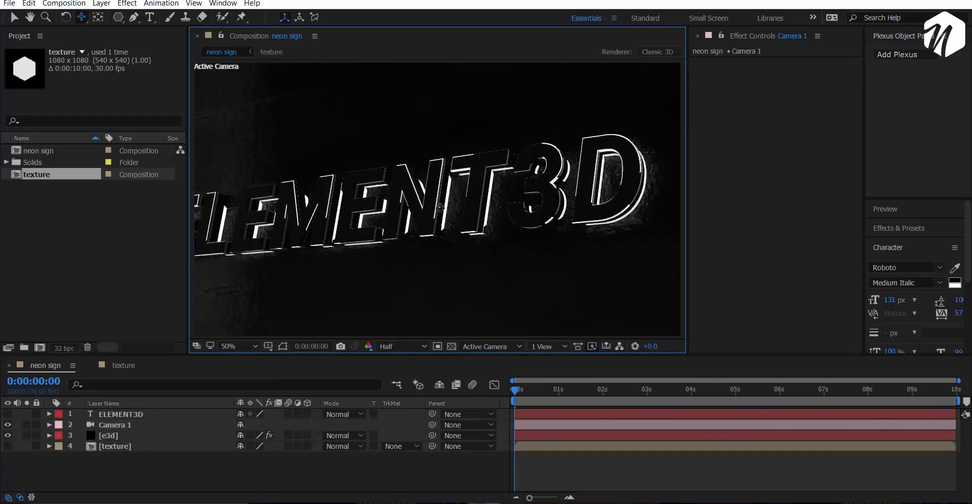
# Add a null object to the neon sign composition and make it a 3D layer
pyautogui.rightClick(201, 464)
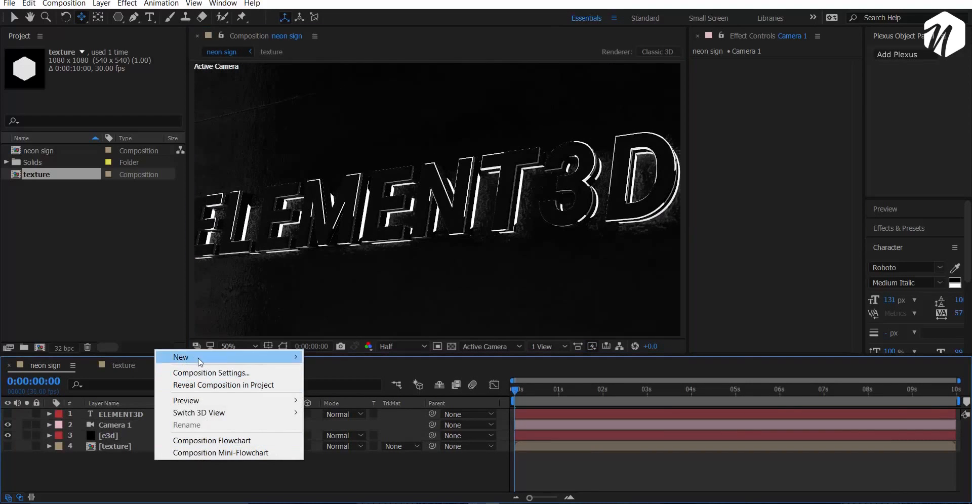
pyautogui.moveTo(239, 360)
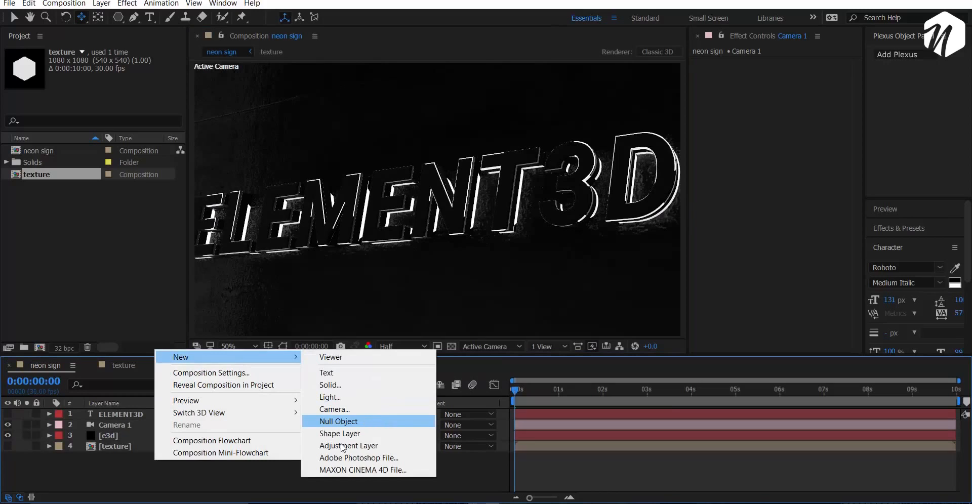
pyautogui.click(338, 422)
pyautogui.click(307, 414)
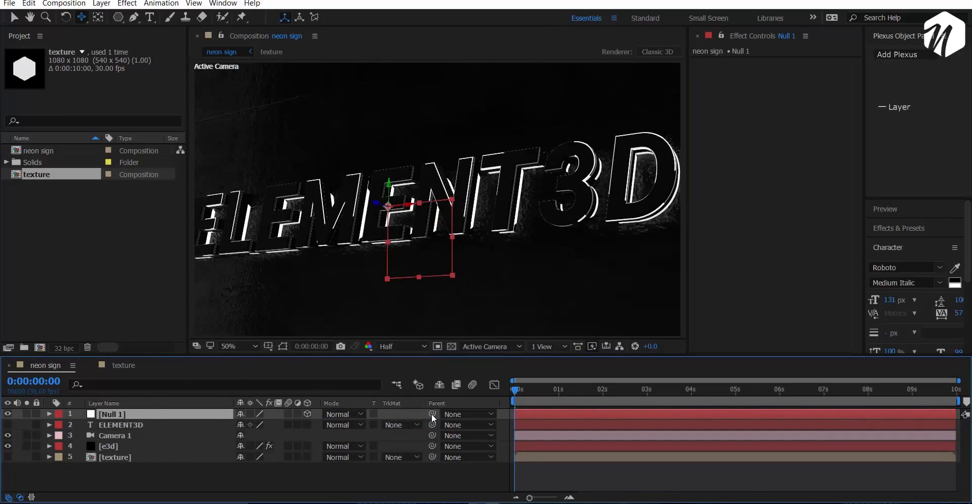
# Parent Camera 1 to Null 1
pyautogui.click(161, 445)
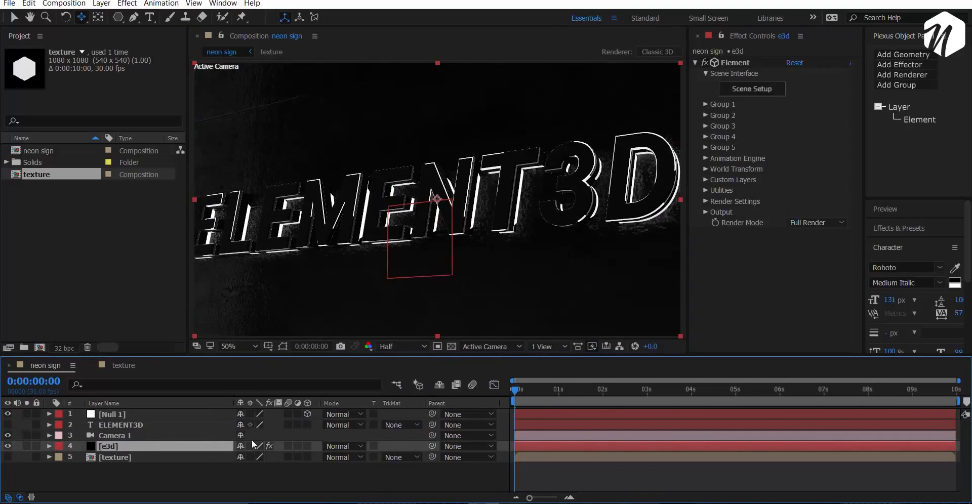
pyautogui.click(108, 435)
pyautogui.moveTo(432, 437); pyautogui.dragTo(134, 416)
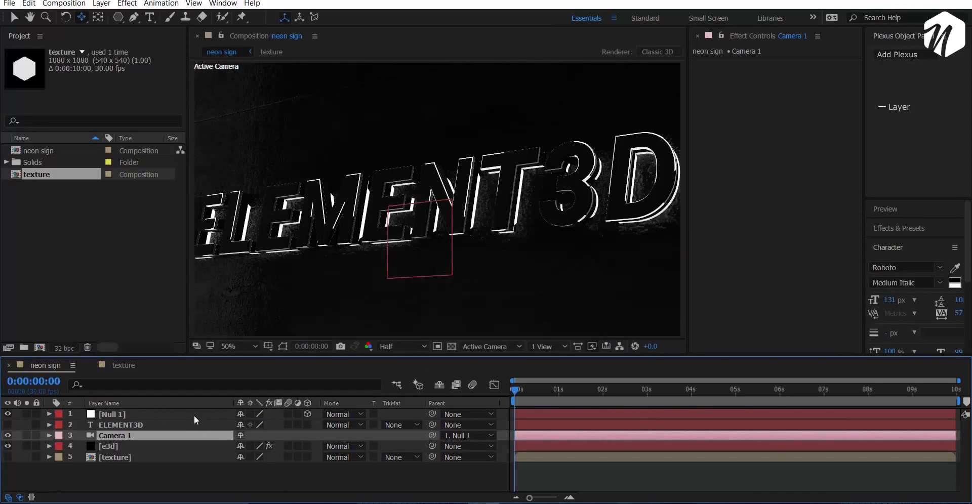
# Keyframe Null 1's Position at 0:00:00:00 with a Z value of 430
pyautogui.click(182, 412)
pyautogui.press('p')
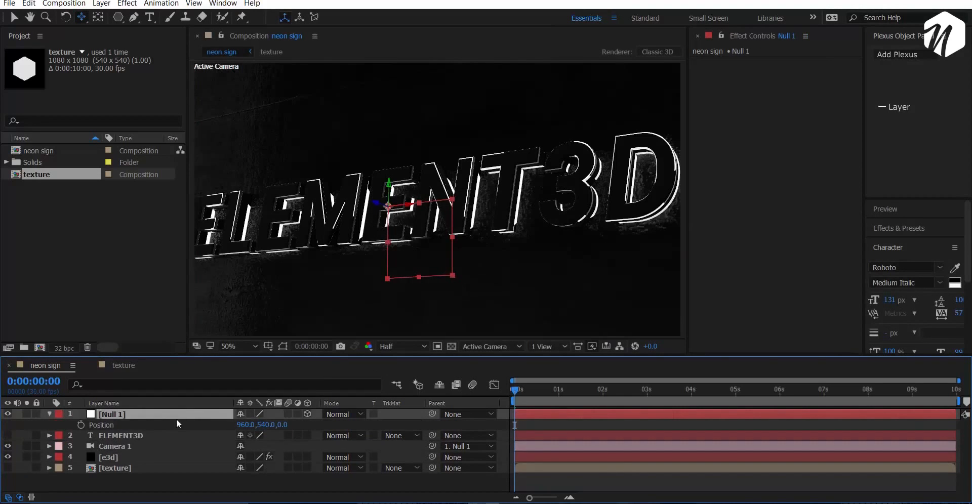
pyautogui.click(81, 425)
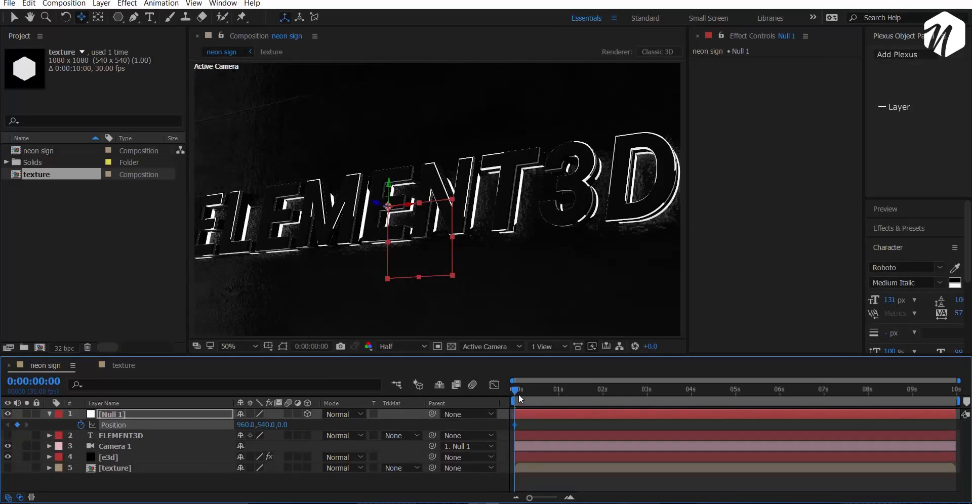
pyautogui.moveTo(548, 388); pyautogui.dragTo(649, 390)
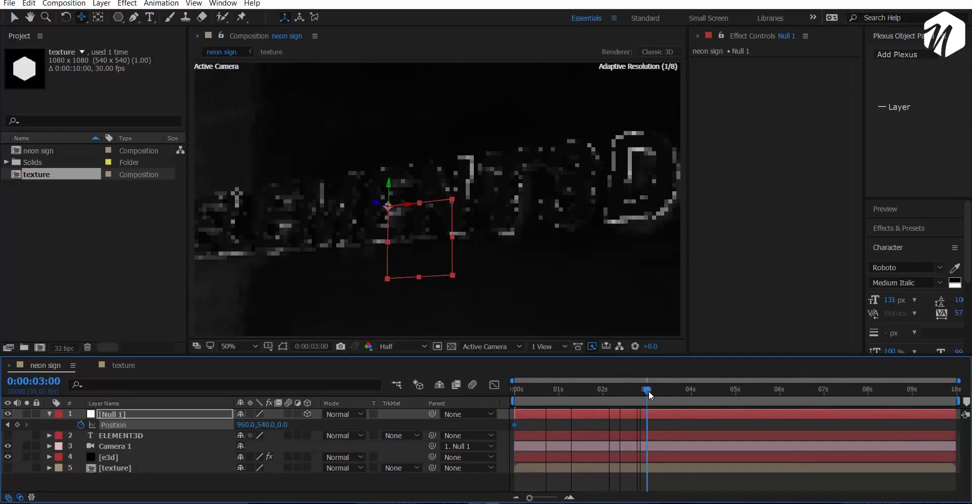
pyautogui.moveTo(537, 390); pyautogui.dragTo(493, 398)
pyautogui.moveTo(282, 425); pyautogui.dragTo(380, 406)
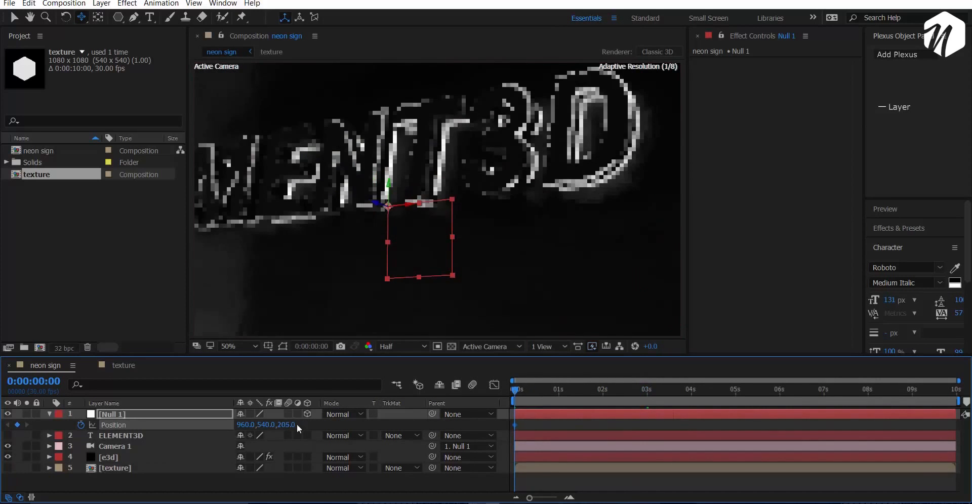
pyautogui.moveTo(283, 425); pyautogui.dragTo(404, 403)
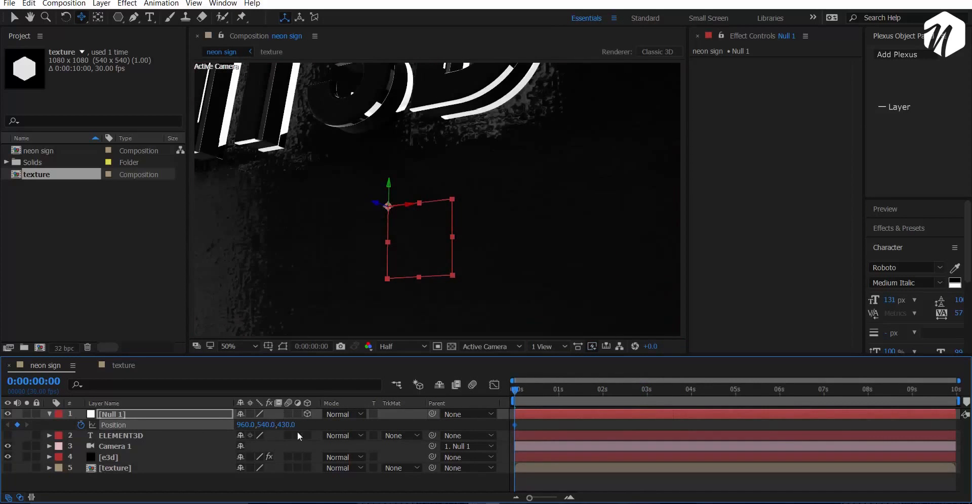
# Add a second Position keyframe on Null 1 at 0:00:02:13 with a Y value of 443
pyautogui.moveTo(521, 397); pyautogui.dragTo(622, 388)
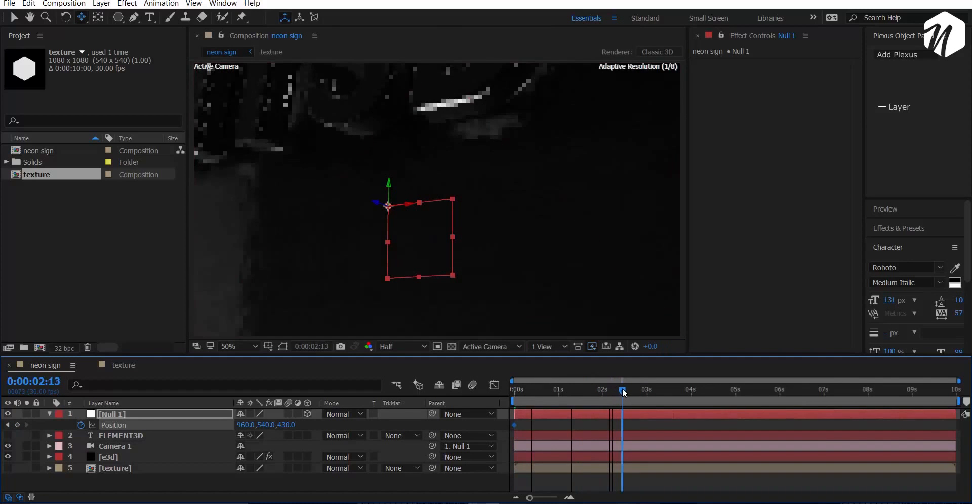
pyautogui.moveTo(264, 424); pyautogui.dragTo(153, 473)
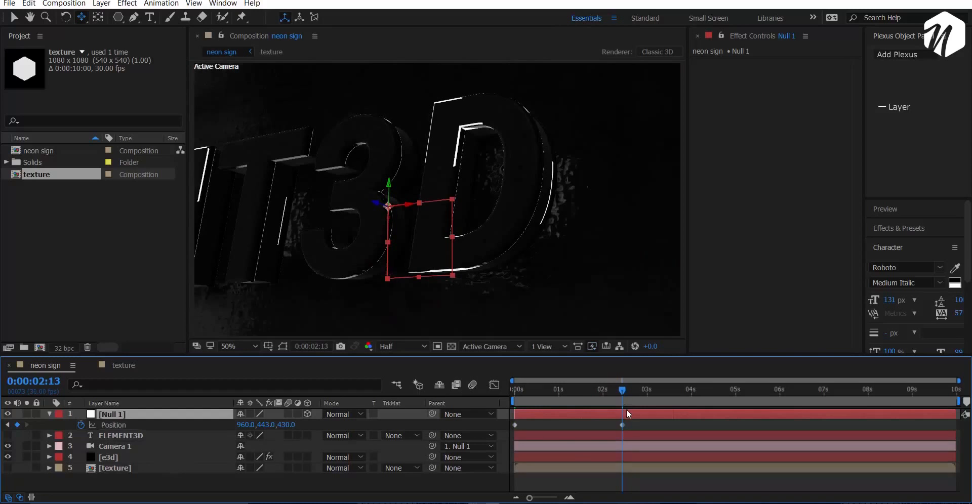
pyautogui.moveTo(629, 428); pyautogui.dragTo(429, 438)
# Place Camera 1 directly below Null 1 in the layer stack and trim both layers to end at 0:00:02:13
pyautogui.moveTo(118, 447); pyautogui.dragTo(153, 433)
pyautogui.click(648, 414)
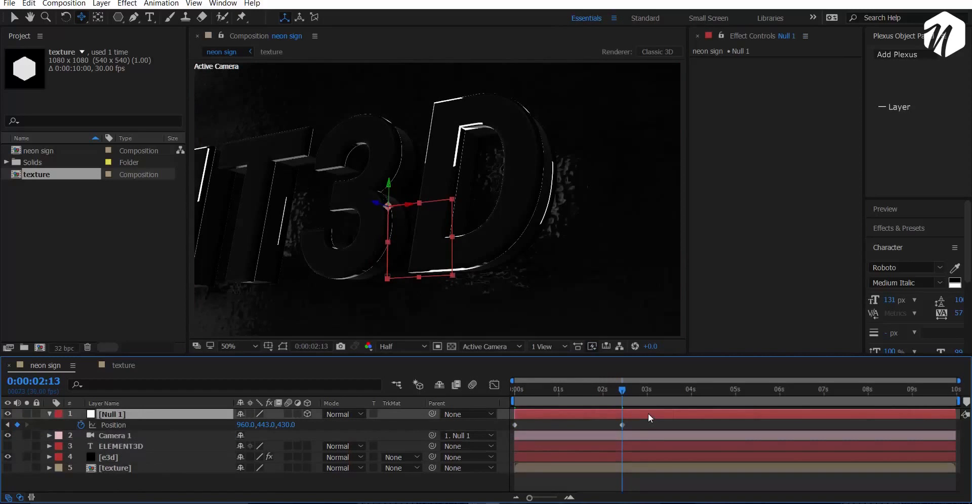
pyautogui.keyDown('shift'); pyautogui.click(632, 434); pyautogui.keyUp('shift')
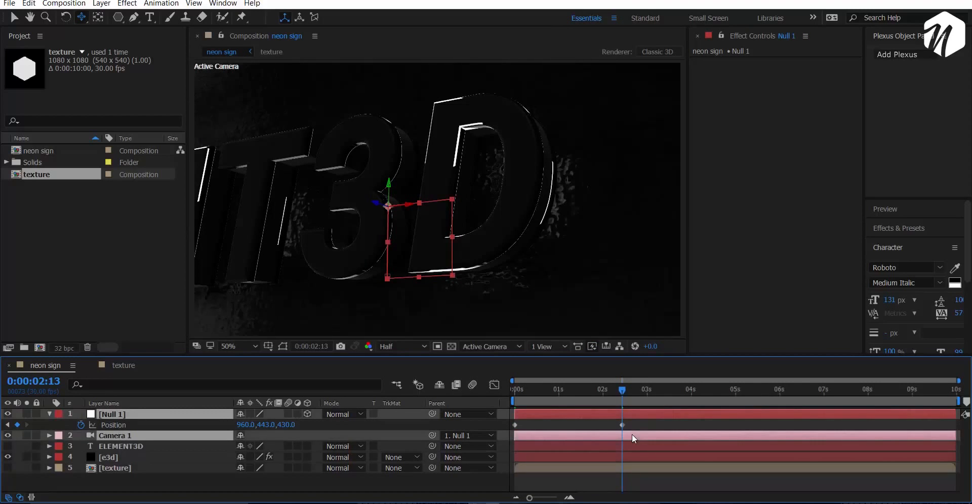
pyautogui.hotkey('alt', ']')
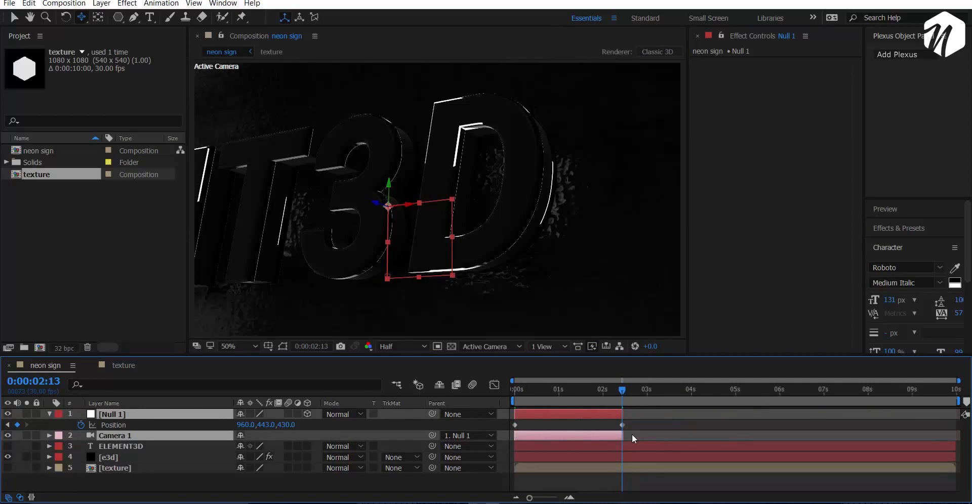
# Duplicate Null 1 and Camera 1, stack the copies together above the originals, and shift them to start at 0:00:02:13
pyautogui.hotkey('ctrl', 'd')
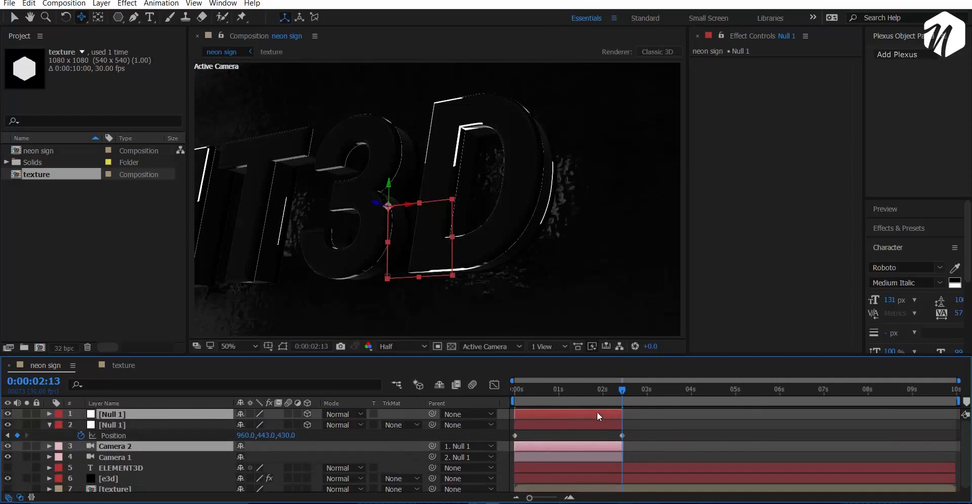
pyautogui.moveTo(164, 448); pyautogui.dragTo(169, 421)
pyautogui.click(51, 436)
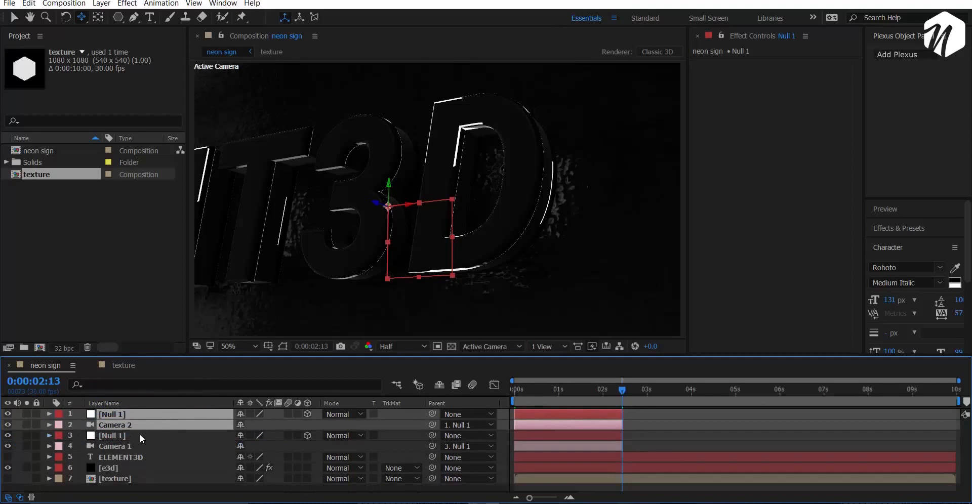
pyautogui.moveTo(599, 411); pyautogui.dragTo(672, 405)
pyautogui.click(657, 435)
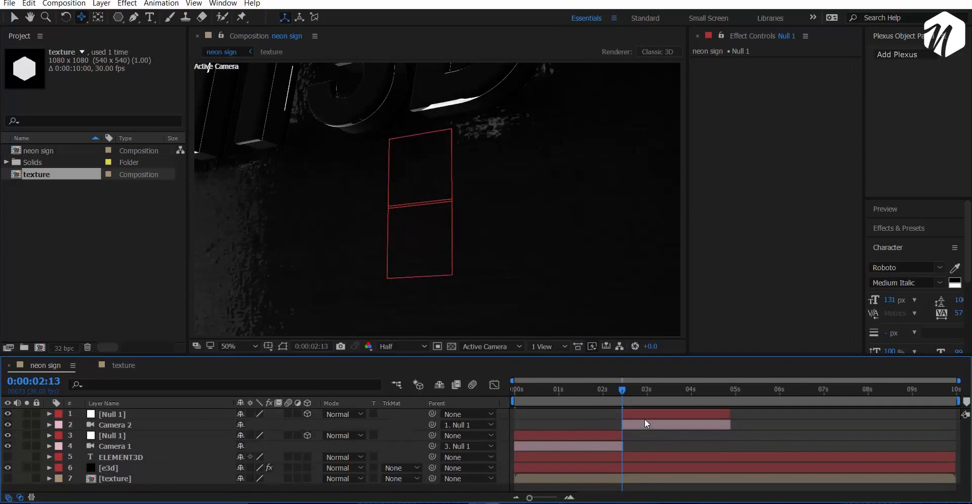
# Reset the transform of the duplicated null that controls Camera 2
pyautogui.rightClick(645, 414)
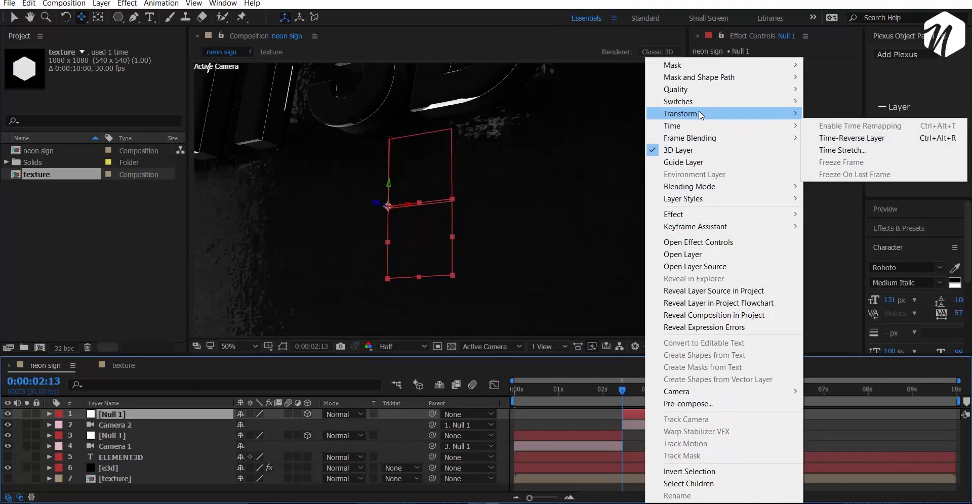
pyautogui.moveTo(700, 115)
pyautogui.click(545, 115)
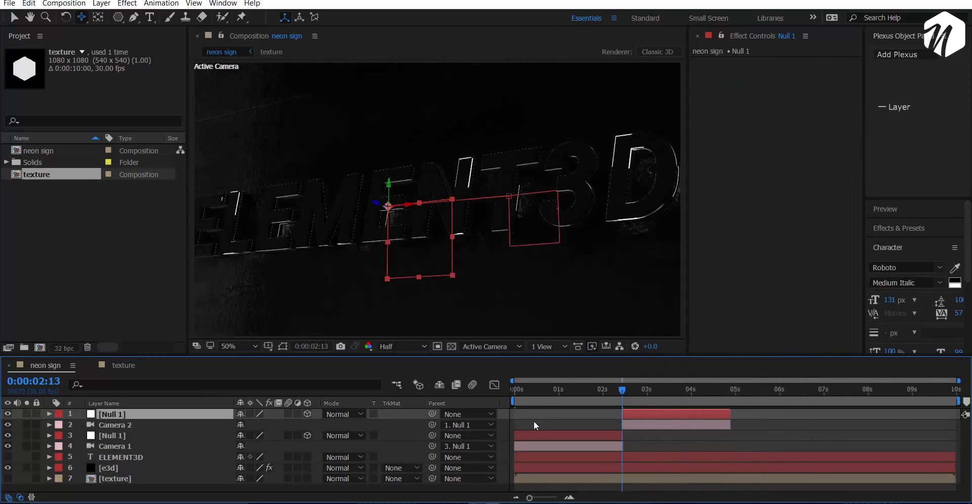
# Play the first camera shot from 0:00:00:00, then stop at 0:00:02:12
pyautogui.click(514, 392)
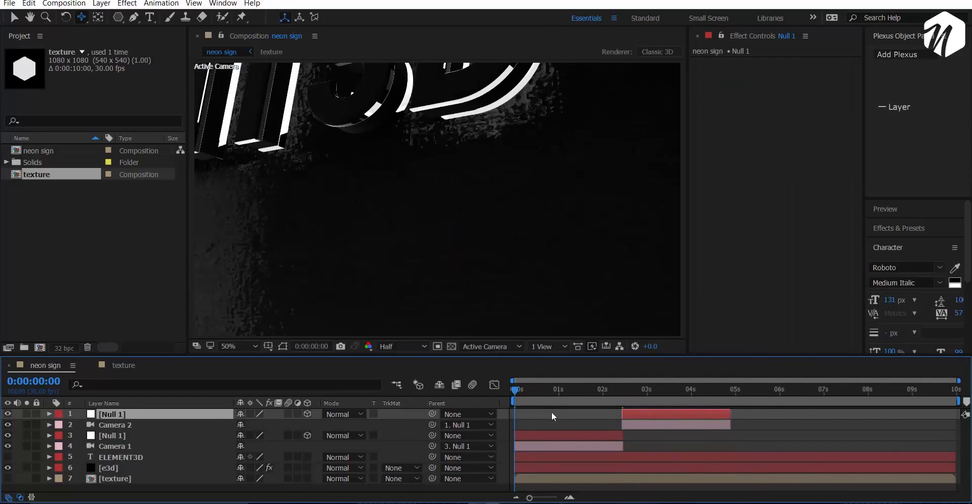
pyautogui.press('space')
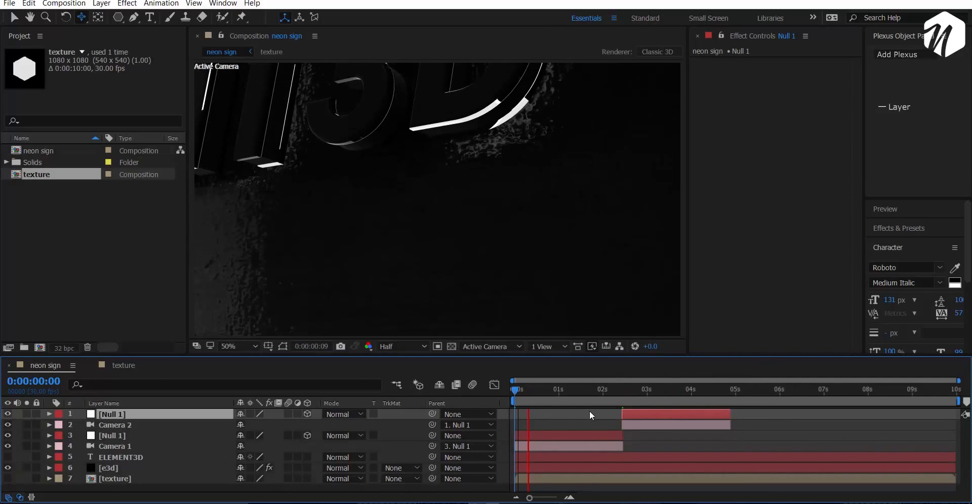
pyautogui.click(621, 392)
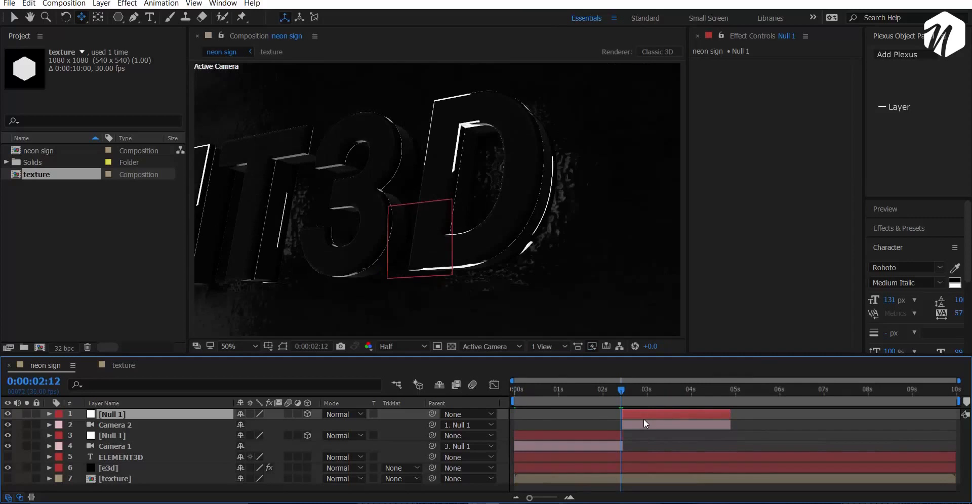
# Remove all Position keyframes from the duplicated null that controls Camera 2
pyautogui.press('p')
pyautogui.moveTo(738, 424); pyautogui.dragTo(609, 432)
pyautogui.press('Delete')
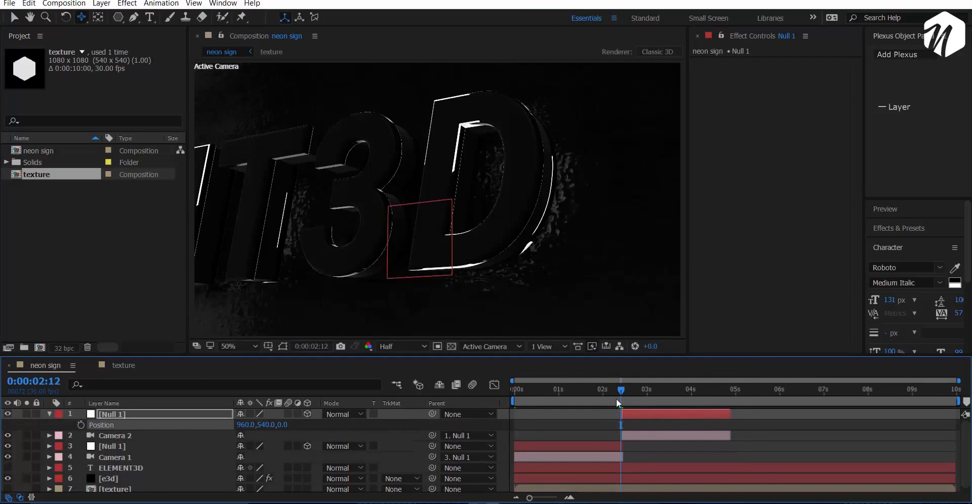
# Start Position keyframing on the Camera 2 null at 0:00:02:13 and shift the null to reframe the text
pyautogui.moveTo(620, 393); pyautogui.dragTo(623, 392)
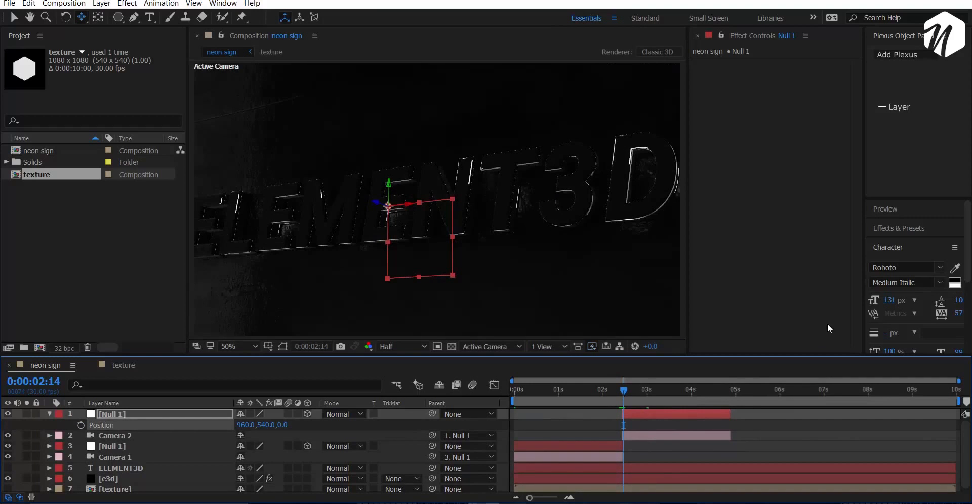
pyautogui.click(886, 210)
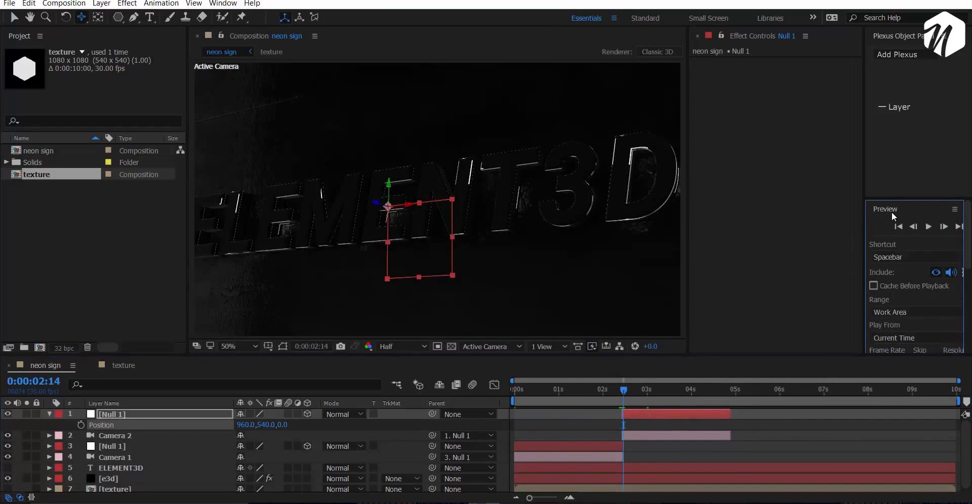
pyautogui.click(913, 228)
pyautogui.click(81, 424)
pyautogui.moveTo(259, 424); pyautogui.dragTo(122, 445)
# Set the Y Rotation of the Camera 2 null to 22°
pyautogui.press('r')
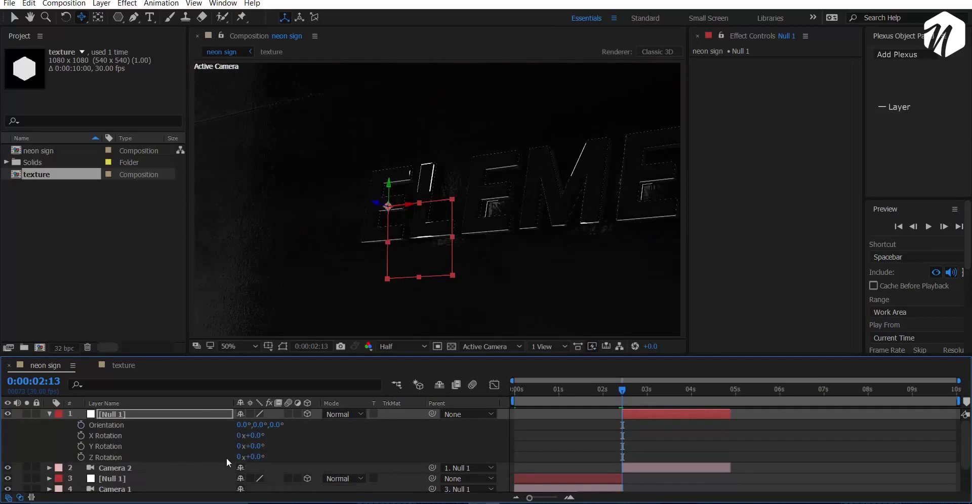
pyautogui.click(256, 446)
pyautogui.click(284, 448)
pyautogui.moveTo(256, 445); pyautogui.dragTo(325, 426)
# Animate the Camera 2 null's Position from 285, 444, 489 at 0:00:02:13 to a shifted X at its layer end, and preview the move
pyautogui.press('p')
pyautogui.moveTo(265, 426); pyautogui.dragTo(373, 413)
pyautogui.moveTo(263, 426); pyautogui.dragTo(202, 427)
pyautogui.press('space')
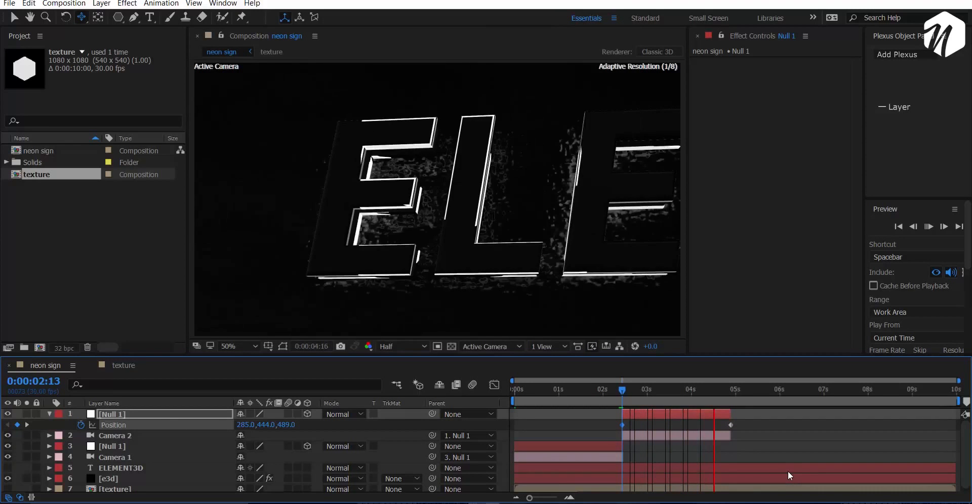
pyautogui.press('space')
pyautogui.click(714, 394)
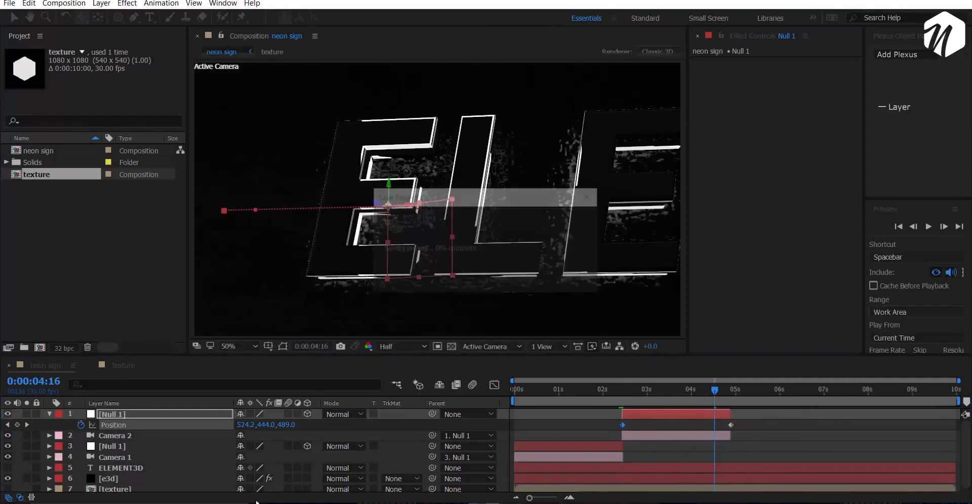
# Duplicate Camera 2 with its null and place both copies together at the top of the layer stack
pyautogui.click(136, 449)
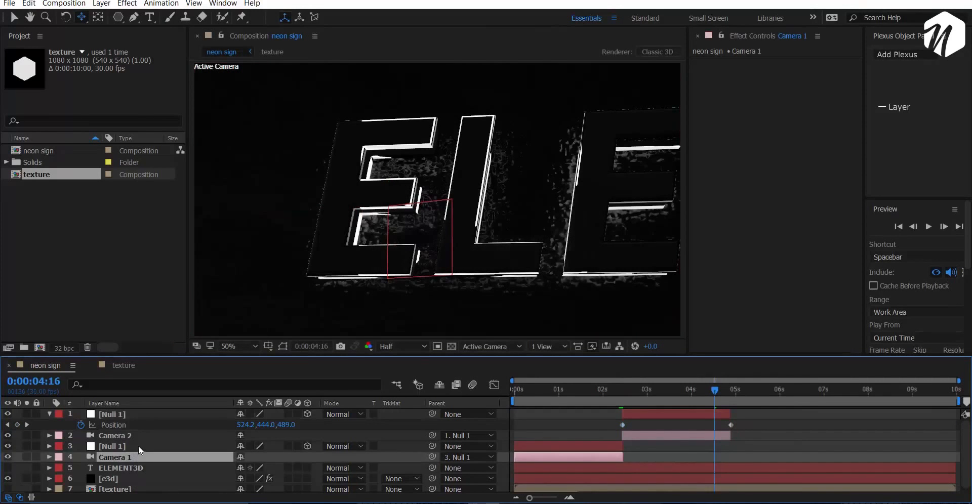
pyautogui.click(141, 457)
pyautogui.click(130, 435)
pyautogui.keyDown('ctrl'); pyautogui.click(126, 414); pyautogui.keyUp('ctrl')
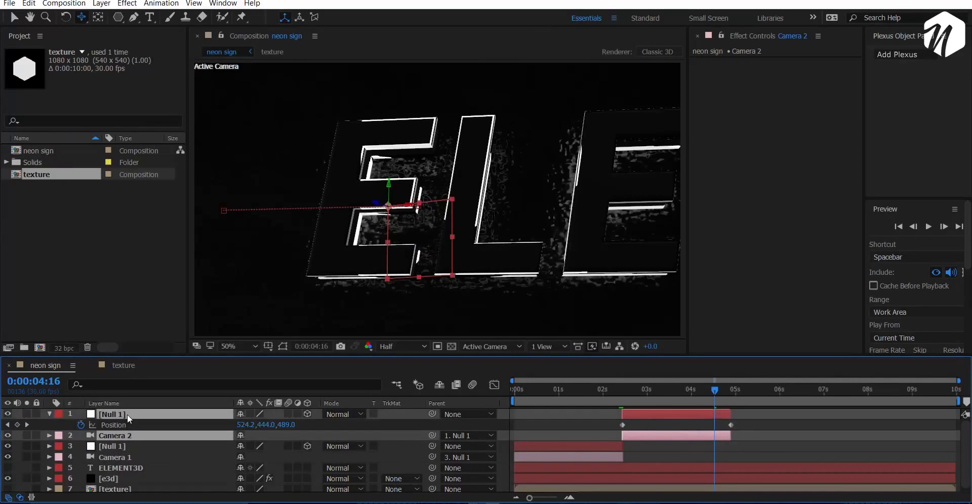
pyautogui.hotkey('ctrl', 'd')
pyautogui.moveTo(123, 444); pyautogui.dragTo(150, 420)
pyautogui.click(747, 420)
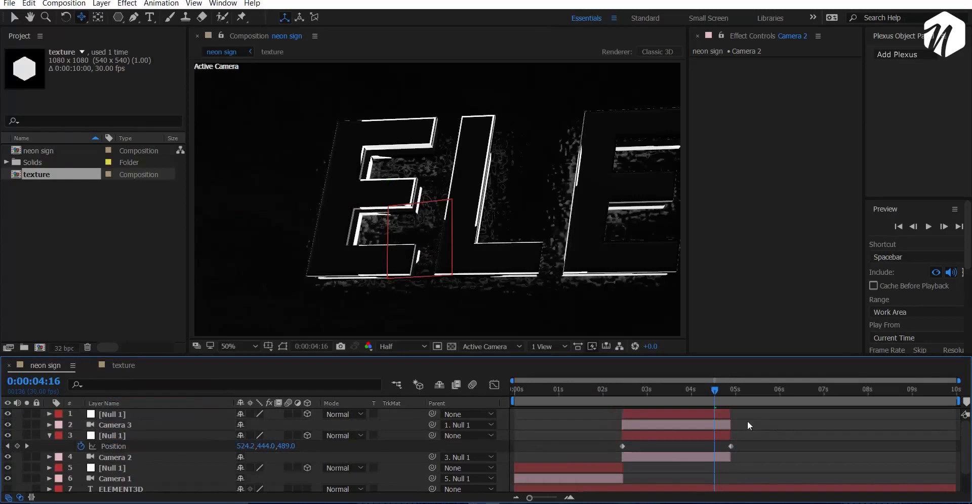
# Reset the transform of the duplicated null and delete its Position keyframes
pyautogui.rightClick(707, 419)
pyautogui.moveTo(749, 113)
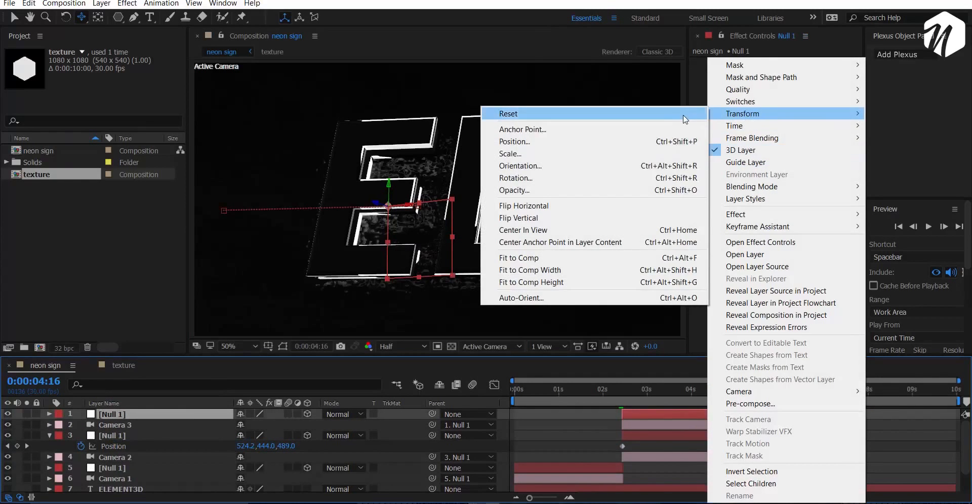
pyautogui.click(686, 119)
pyautogui.moveTo(742, 421); pyautogui.dragTo(614, 432)
pyautogui.press('Delete')
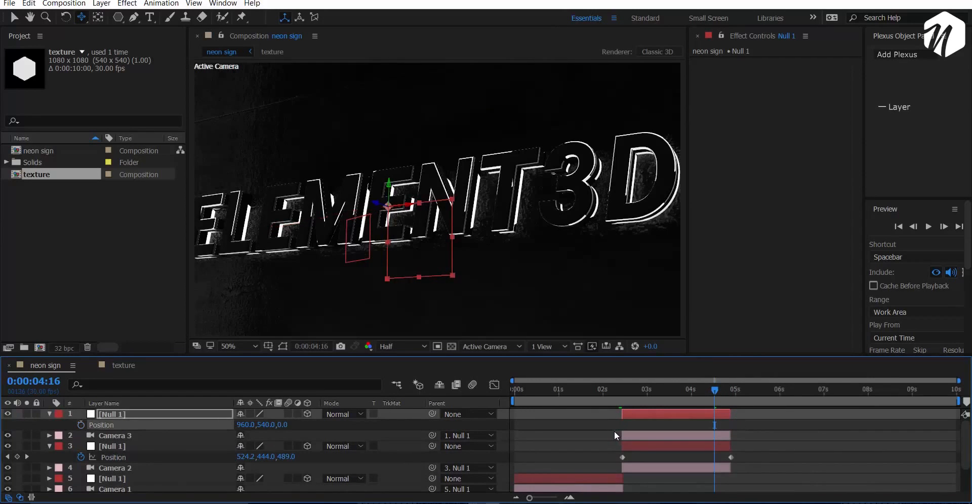
# Collapse the revealed properties of the Camera 3 null and the Camera 2 null
pyautogui.click(682, 435)
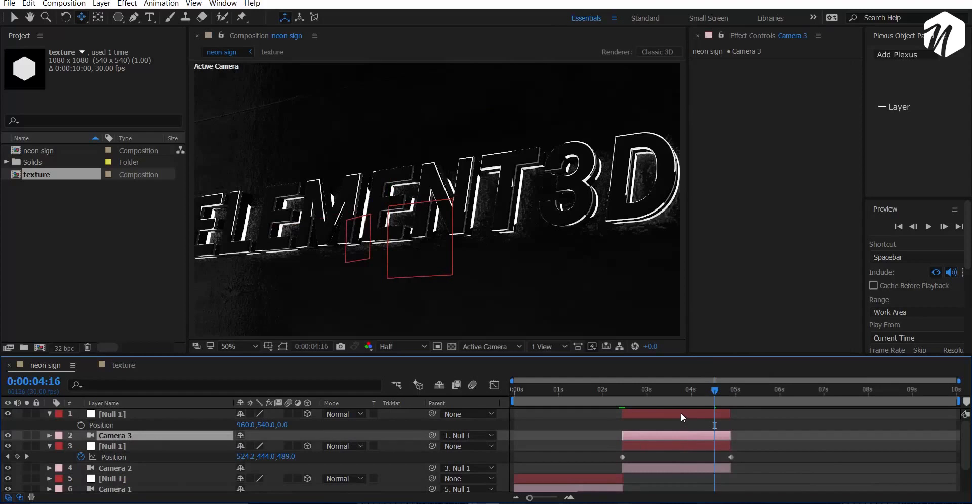
pyautogui.click(681, 414)
pyautogui.press('u')
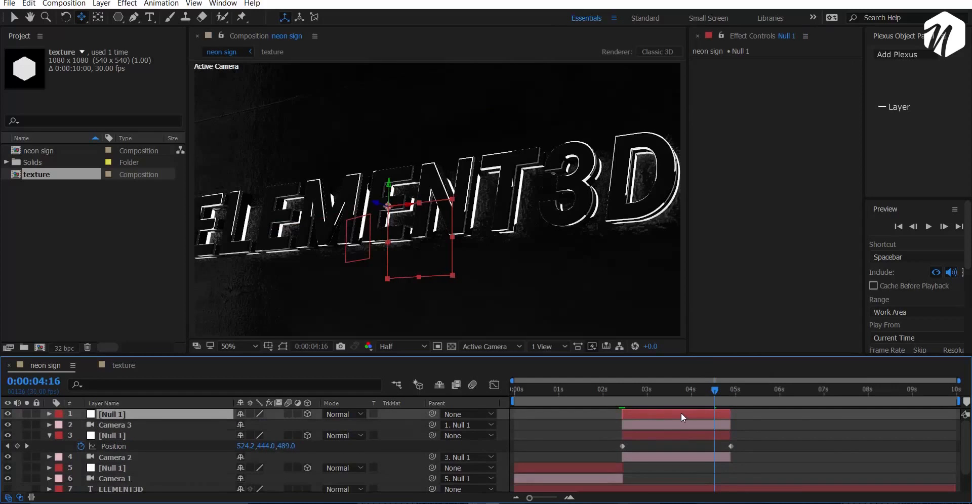
pyautogui.click(687, 435)
pyautogui.press('u')
pyautogui.press('u')
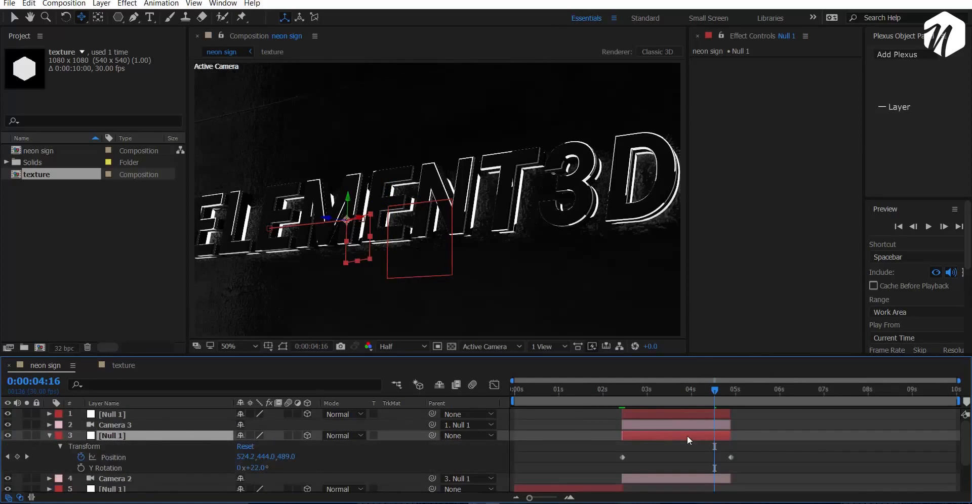
pyautogui.press('u')
# Move Camera 3 and its null to start at 0:00:04:27 and extend both to the composition's end
pyautogui.click(696, 415)
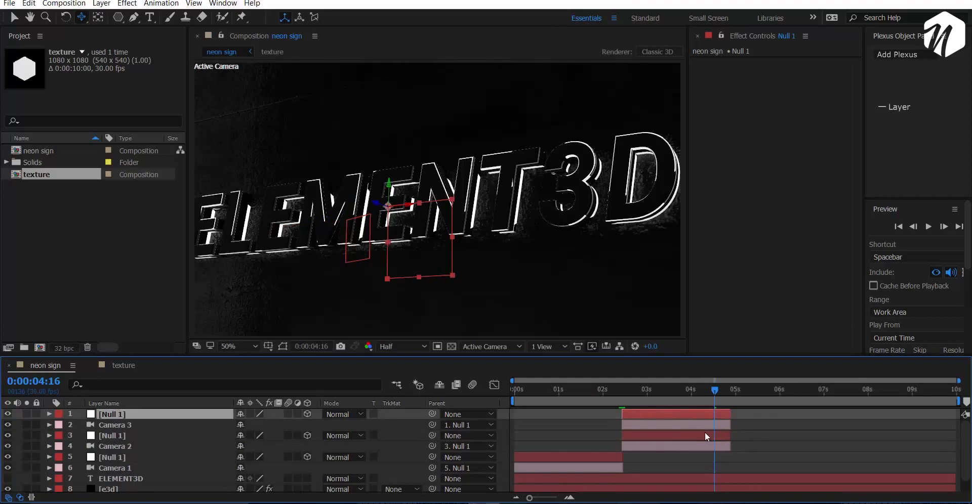
pyautogui.keyDown('shift'); pyautogui.click(684, 425); pyautogui.keyUp('shift')
pyautogui.moveTo(678, 422); pyautogui.dragTo(960, 415)
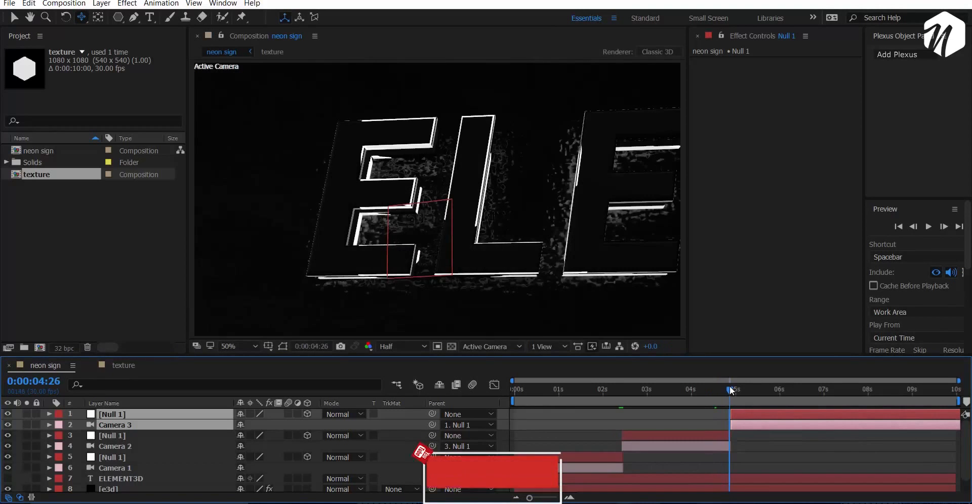
pyautogui.moveTo(720, 388); pyautogui.dragTo(730, 389)
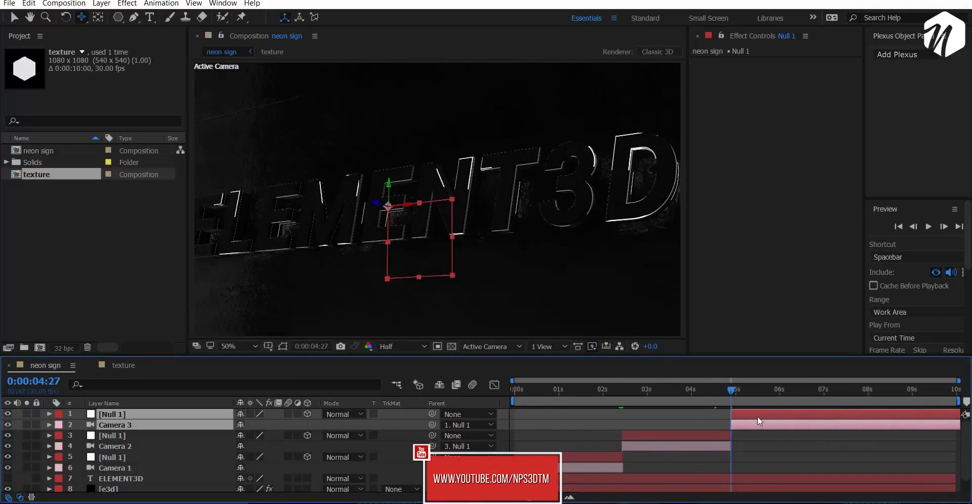
# Enable keyframing for Position and X, Y and Z Rotation on the Camera 3 null at 0:00:04:27
pyautogui.click(177, 436)
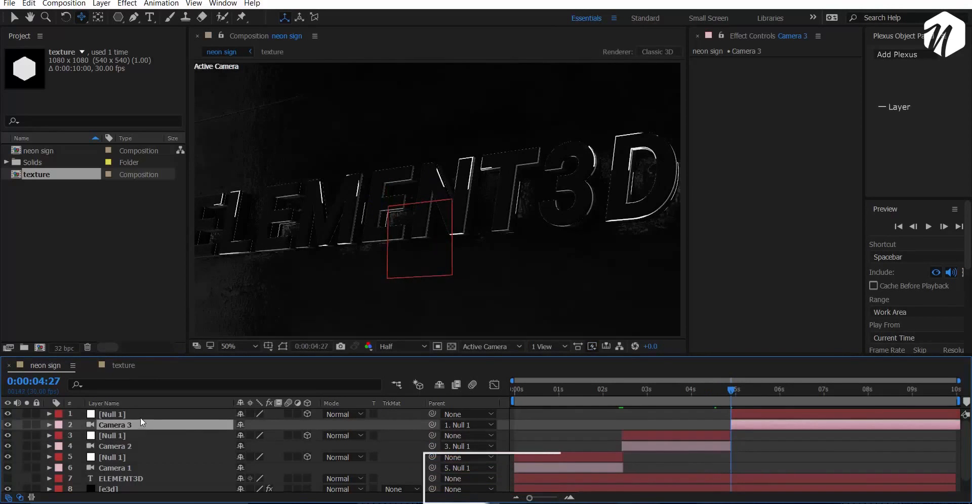
pyautogui.click(141, 416)
pyautogui.press('p')
pyautogui.hotkey('shift', 'r')
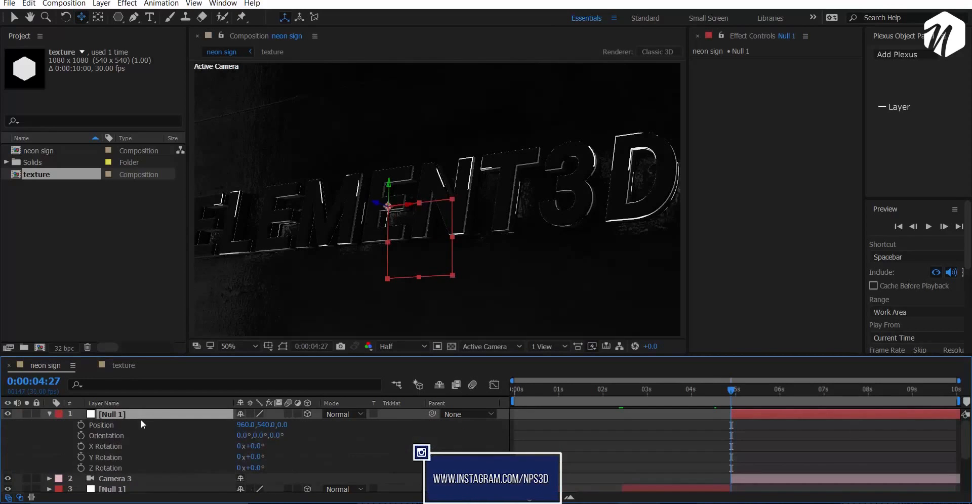
pyautogui.click(81, 425)
pyautogui.click(81, 447)
pyautogui.click(81, 457)
pyautogui.click(81, 468)
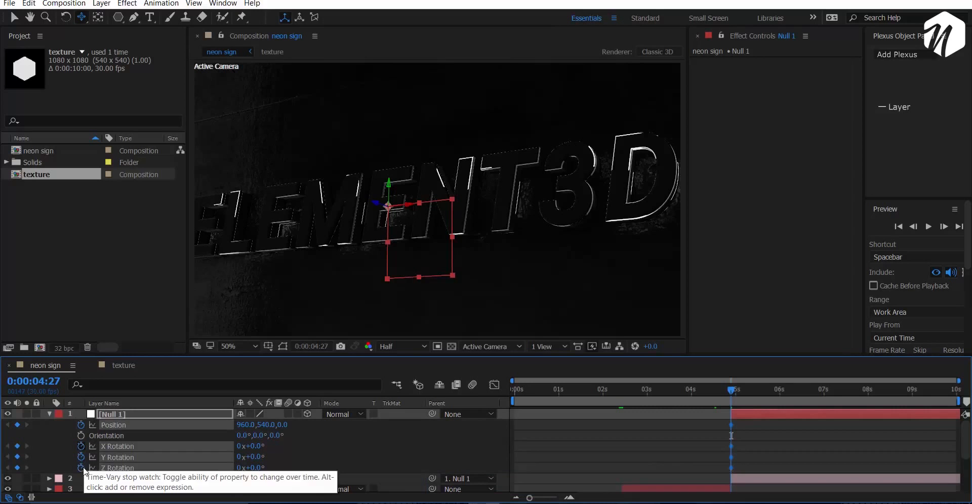
# Animate the null's Position from 913, 664, -49 to 956, 664, -394 at 0:00:06:00, with Y Rotation 22° there
pyautogui.moveTo(282, 425); pyautogui.dragTo(307, 423)
pyautogui.moveTo(730, 391); pyautogui.dragTo(780, 396)
pyautogui.moveTo(287, 425); pyautogui.dragTo(112, 428)
pyautogui.moveTo(246, 426); pyautogui.dragTo(267, 453)
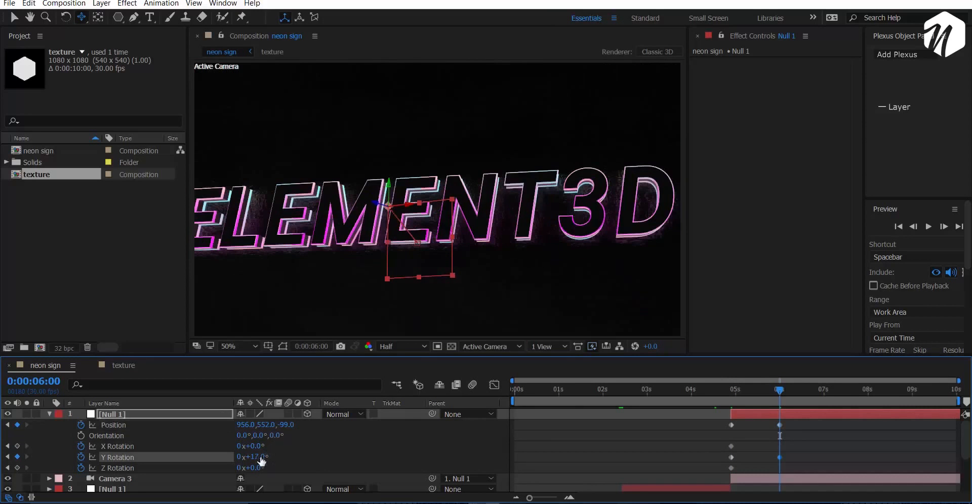
pyautogui.click(264, 425)
pyautogui.moveTo(287, 425)
pyautogui.mouseDown()
pyautogui.moveTo(261, 433)
pyautogui.moveTo(320, 427)
pyautogui.moveTo(283, 425)
pyautogui.mouseUp()
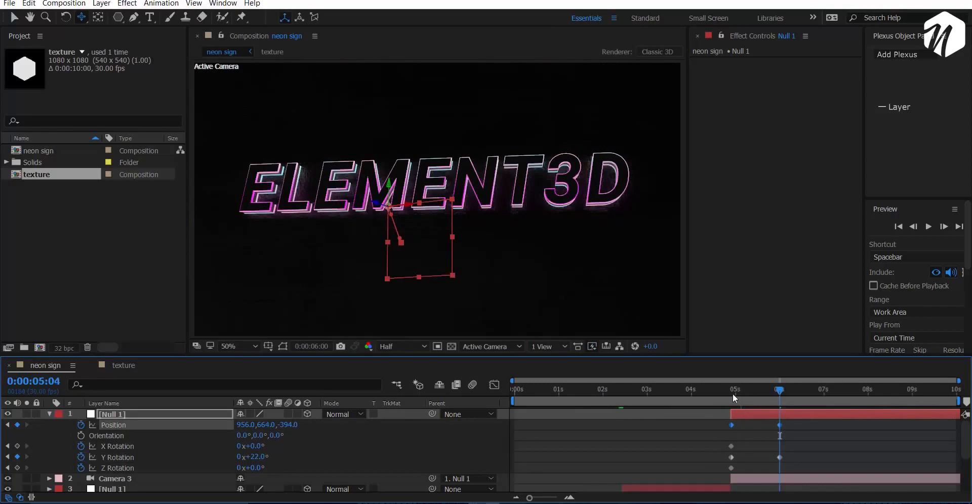
# Preview the Camera 3 move from just before its start and return to 0:00:04:26
pyautogui.moveTo(737, 391); pyautogui.dragTo(728, 391)
pyautogui.press('space')
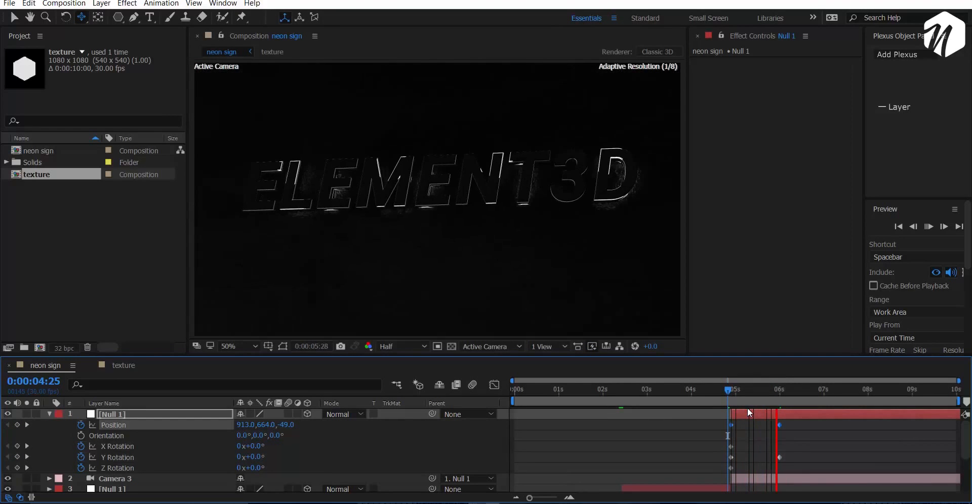
pyautogui.click(776, 398)
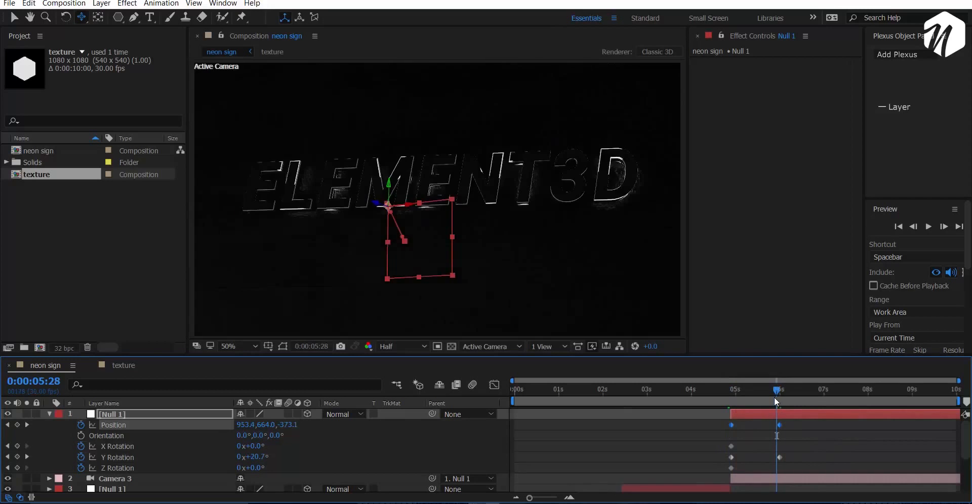
pyautogui.moveTo(776, 397); pyautogui.dragTo(730, 410)
# Apply Easy Ease to all Position and Rotation keyframes of the Camera 3 null
pyautogui.moveTo(802, 426); pyautogui.dragTo(712, 472)
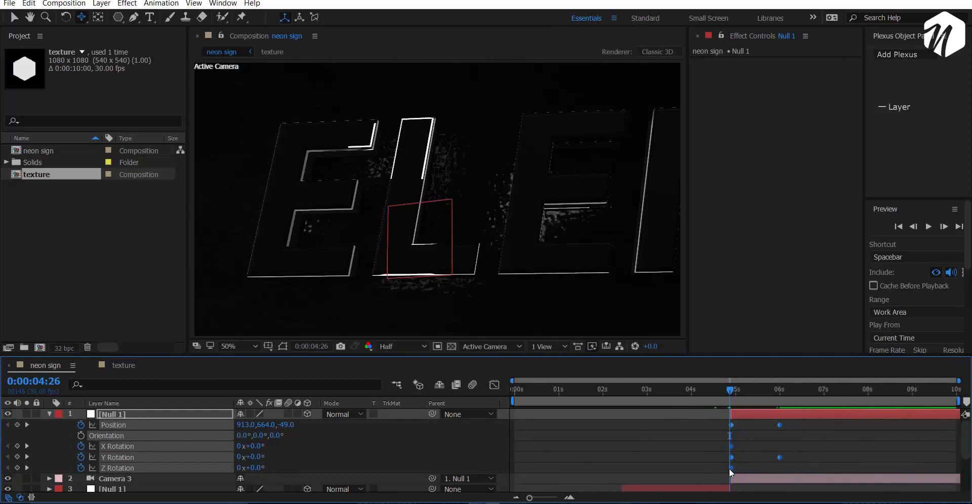
pyautogui.rightClick(729, 468)
pyautogui.moveTo(779, 461)
pyautogui.click(685, 413)
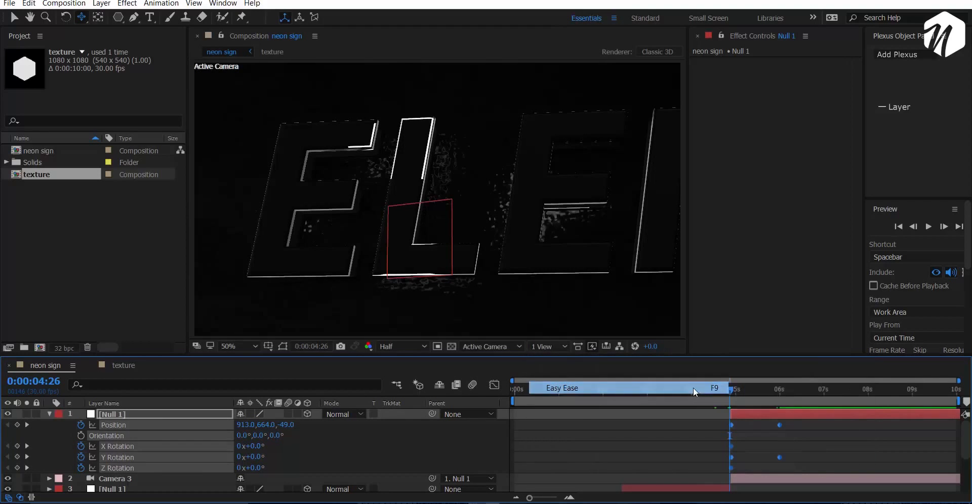
# Delete the unneeded Z Rotation and X Rotation keyframes from the Camera 3 null
pyautogui.moveTo(796, 425); pyautogui.dragTo(743, 453)
pyautogui.moveTo(745, 468); pyautogui.dragTo(720, 471)
pyautogui.press('Delete')
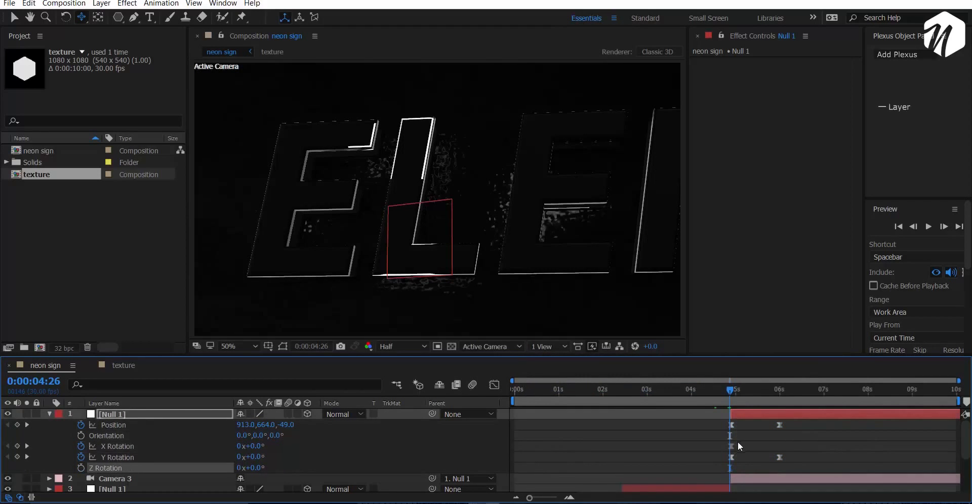
pyautogui.moveTo(739, 441); pyautogui.dragTo(725, 445)
pyautogui.press('Delete')
# Move the ending Position and Y Rotation keyframes slightly later, to roughly a third of a second past 6 seconds
pyautogui.moveTo(795, 423); pyautogui.dragTo(718, 463)
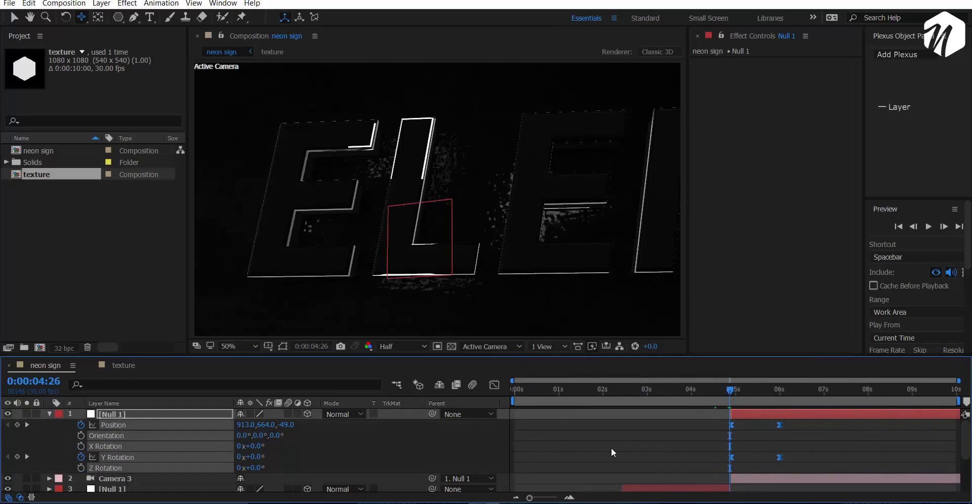
pyautogui.moveTo(799, 420); pyautogui.dragTo(766, 460)
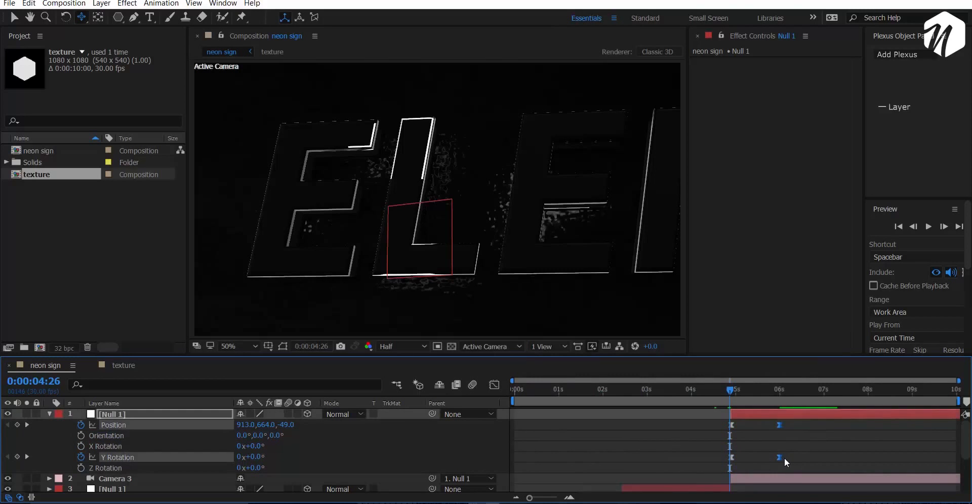
pyautogui.click(785, 457)
# Reshape the speed curves of the null's keyframes for a fast start and long slowdown, and preview the result
pyautogui.moveTo(786, 427); pyautogui.dragTo(721, 464)
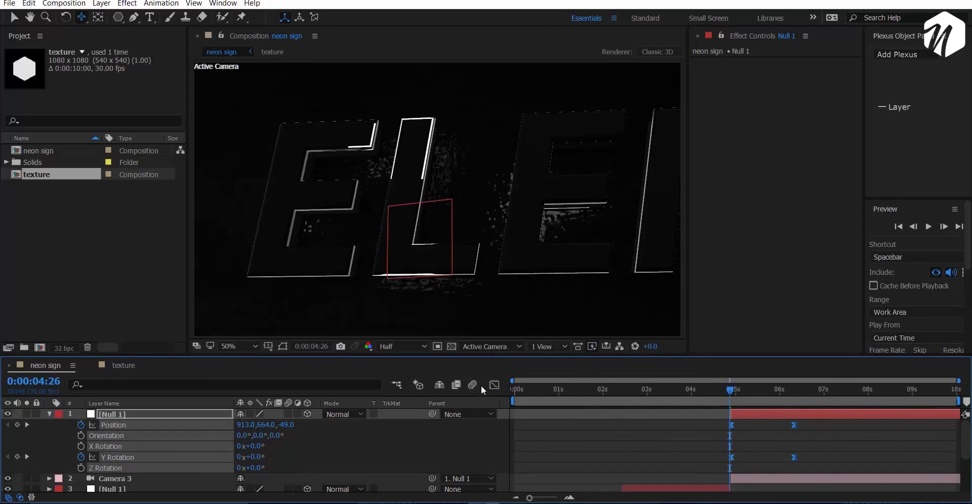
pyautogui.click(494, 384)
pyautogui.moveTo(800, 440); pyautogui.dragTo(759, 467)
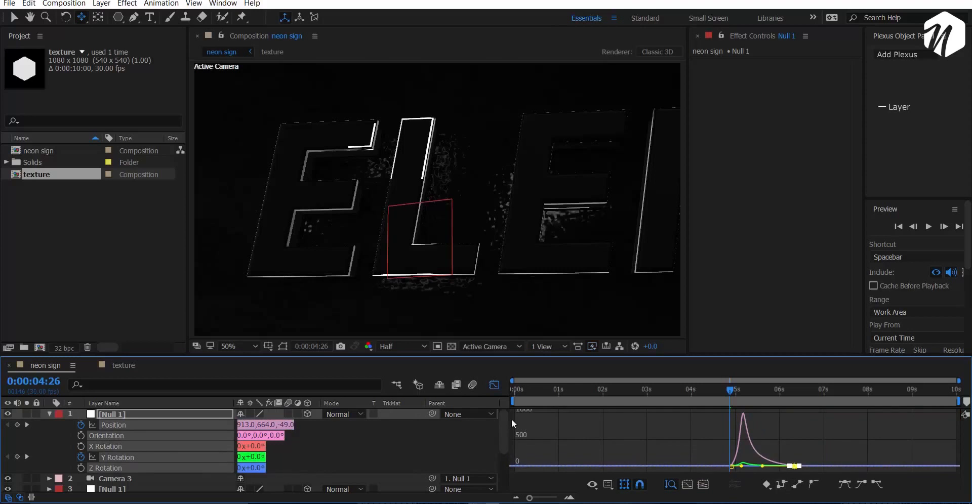
pyautogui.click(494, 384)
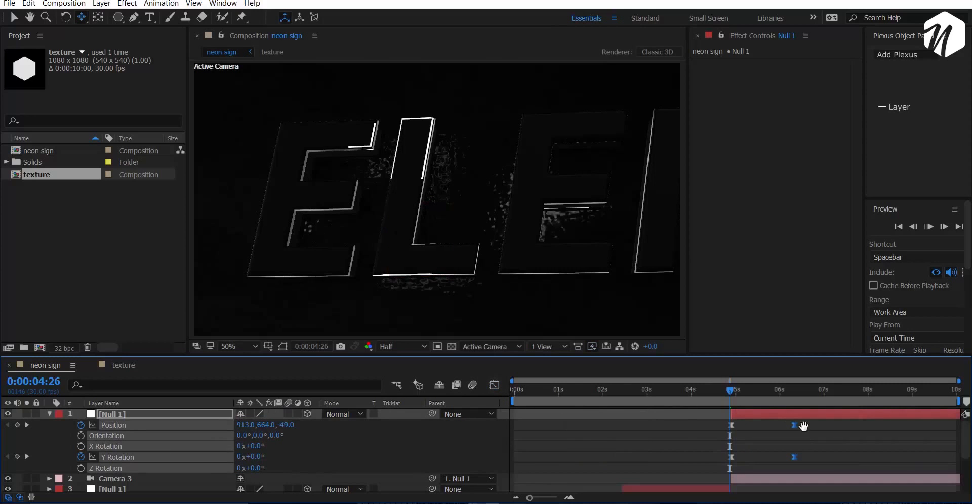
pyautogui.press('space')
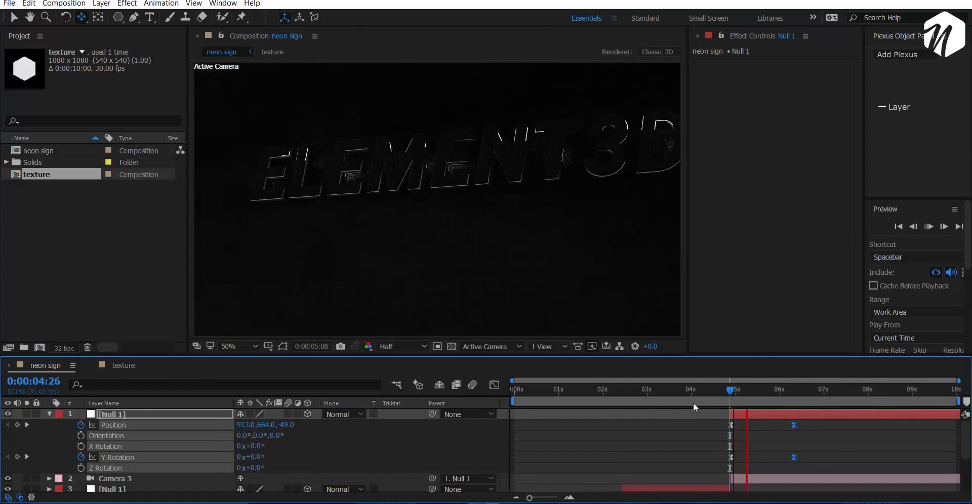
pyautogui.press('space')
# Collapse the Camera 3 null's properties and preview the whole camera animation from the composition's start
pyautogui.click(49, 414)
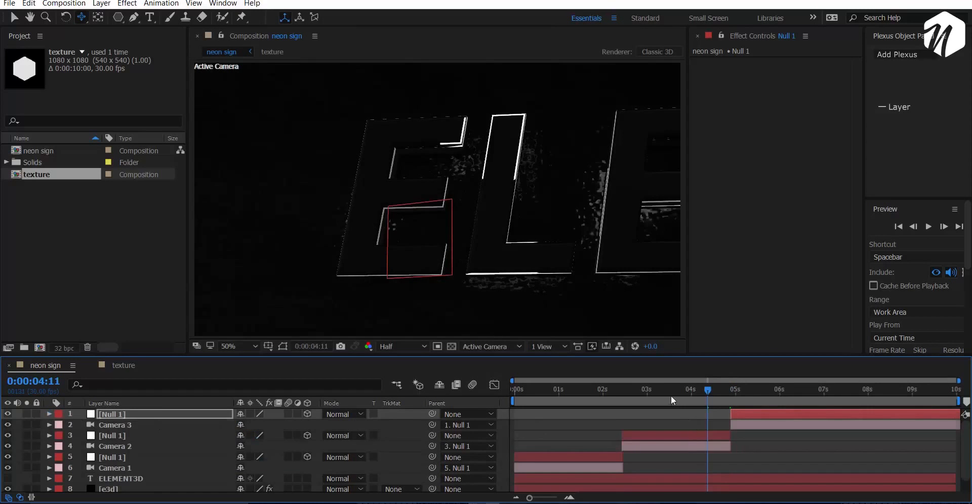
pyautogui.press('Home')
pyautogui.press('space')
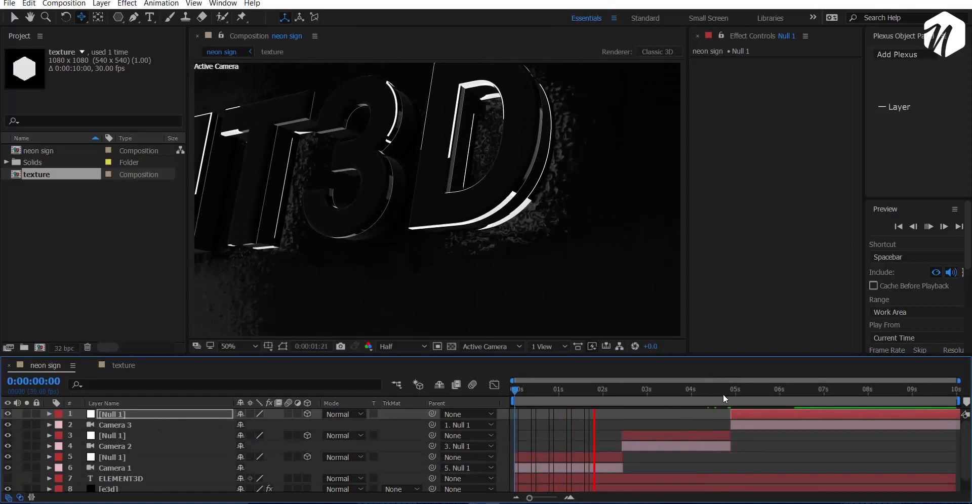
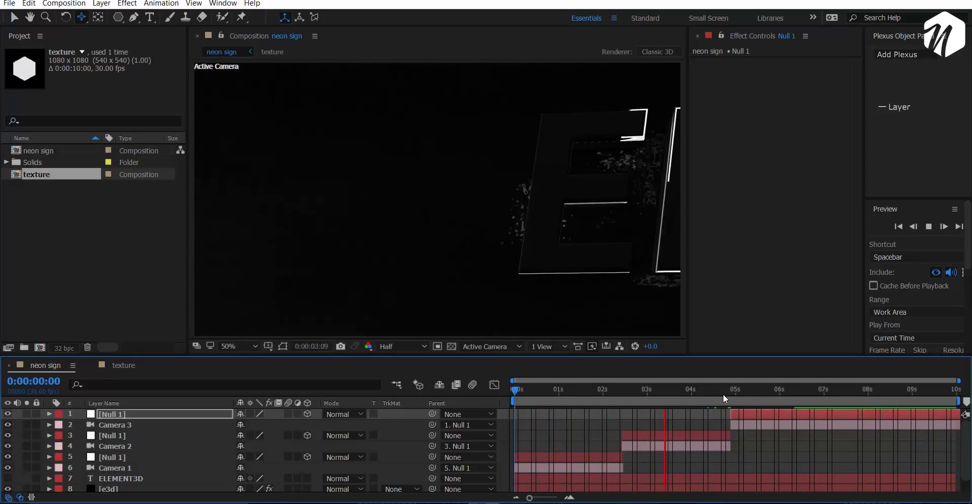
# Widen the composition viewer and scrub between about 4 and 5.5 seconds to review the transition into the Camera 3 shot
pyautogui.click(232, 347)
pyautogui.click(256, 161)
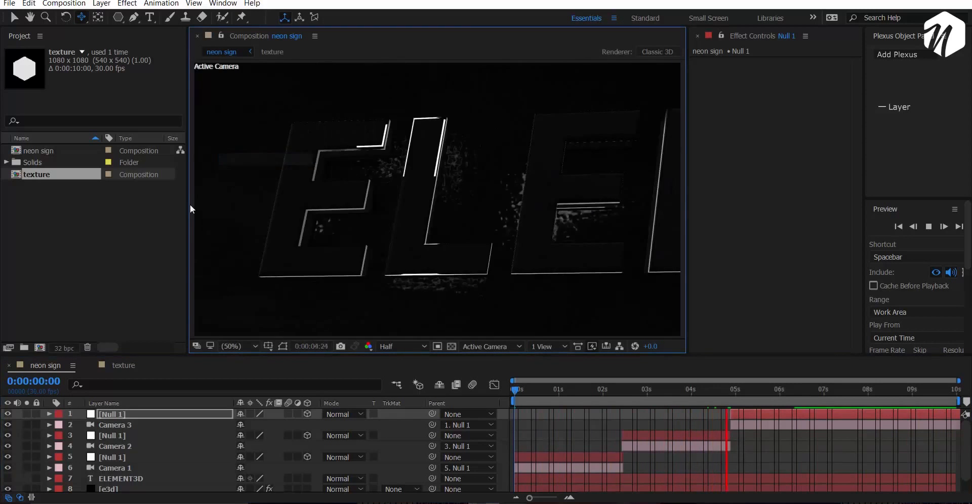
pyautogui.moveTo(187, 229); pyautogui.dragTo(139, 230)
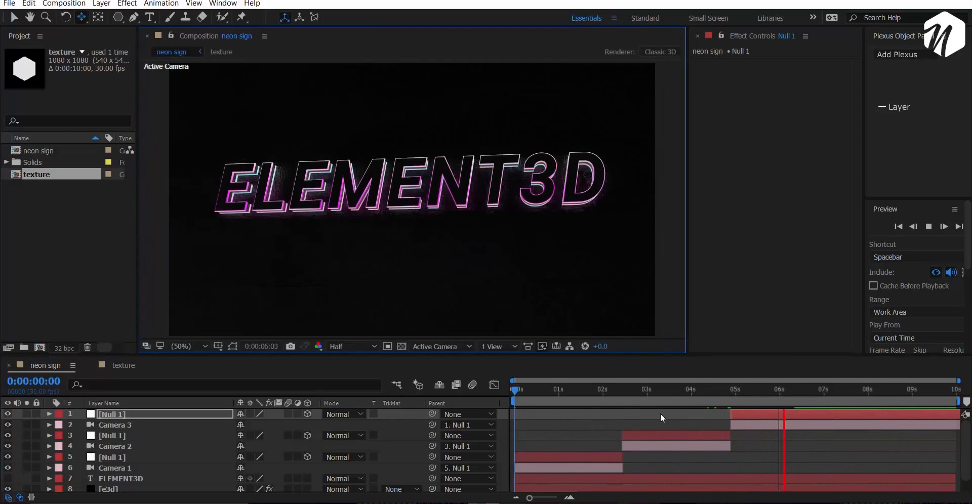
pyautogui.moveTo(650, 390); pyautogui.dragTo(663, 390)
pyautogui.click(741, 388)
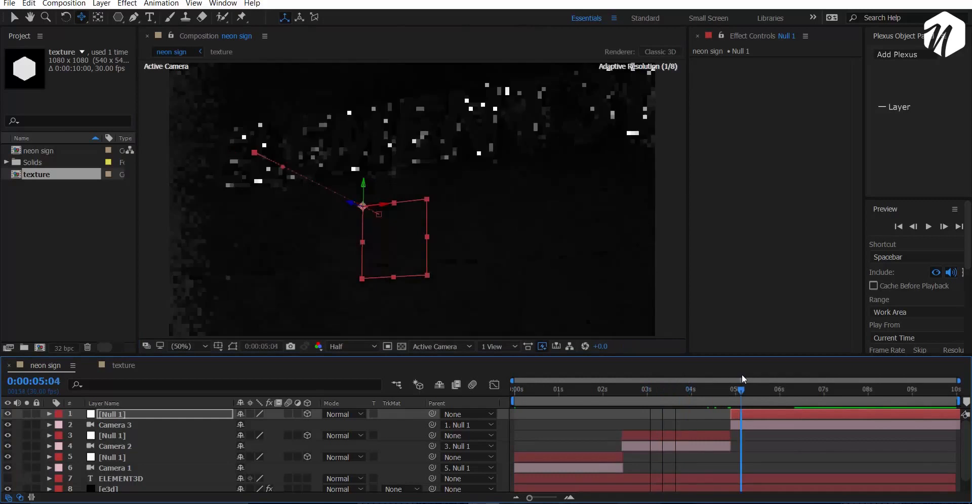
pyautogui.click(701, 395)
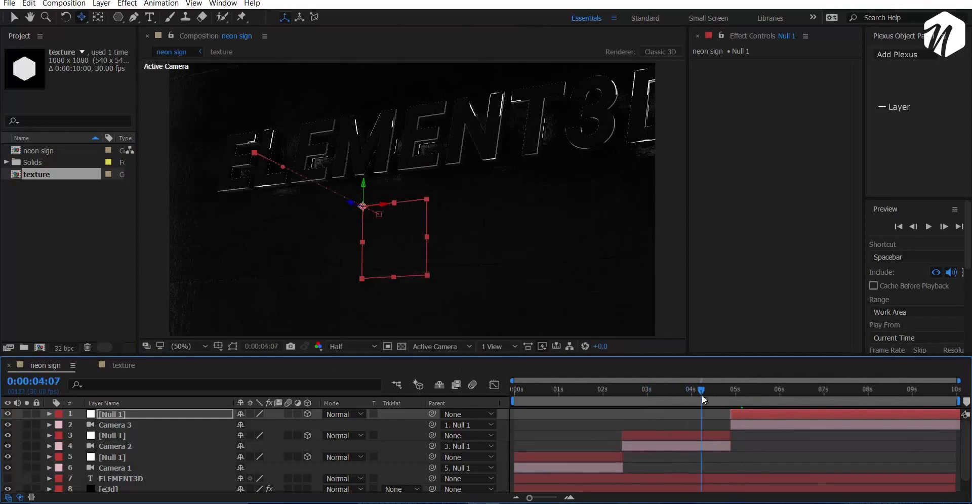
pyautogui.moveTo(701, 395); pyautogui.dragTo(757, 377)
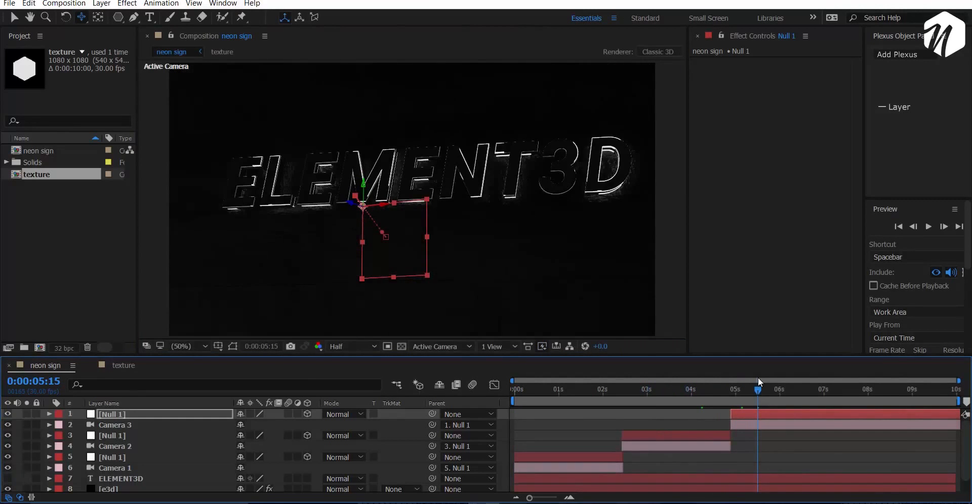
# Examine the Element effect's render settings on the e3d layer and inspect the sign text up close
pyautogui.click(109, 489)
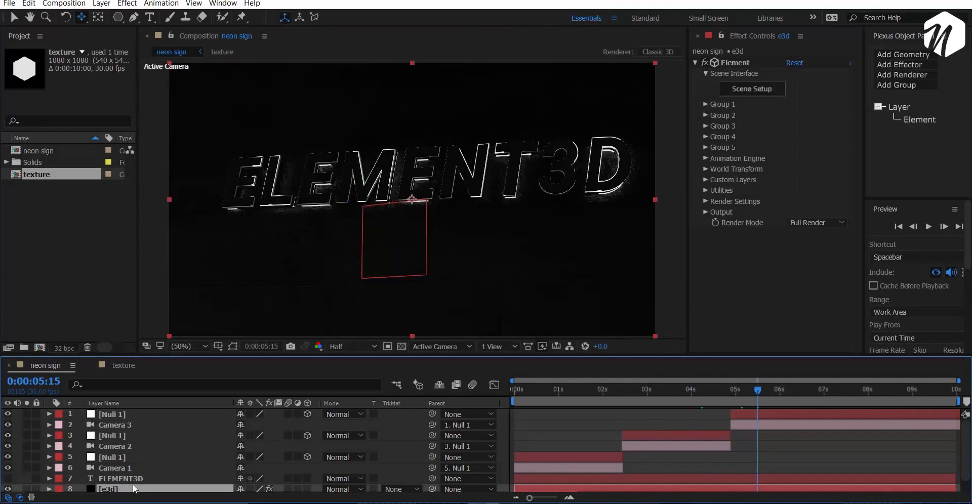
pyautogui.click(702, 202)
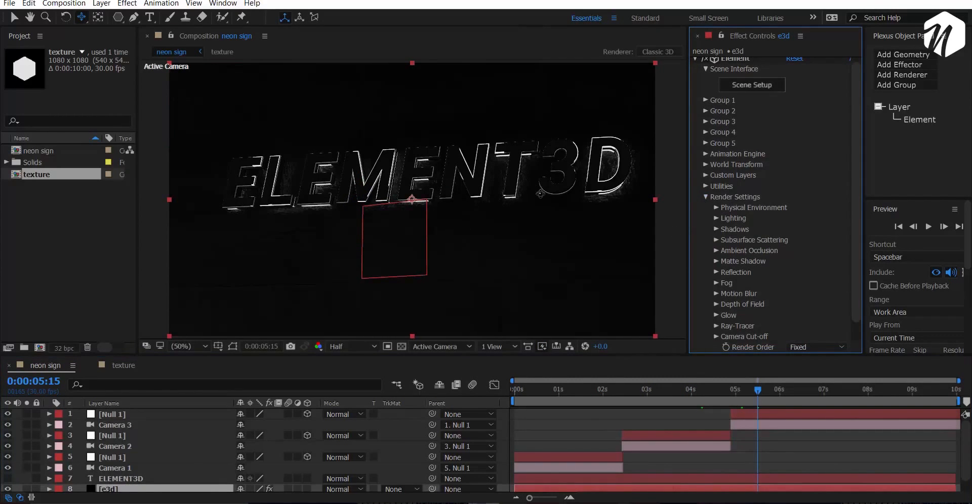
pyautogui.scroll(1, 532, 198)
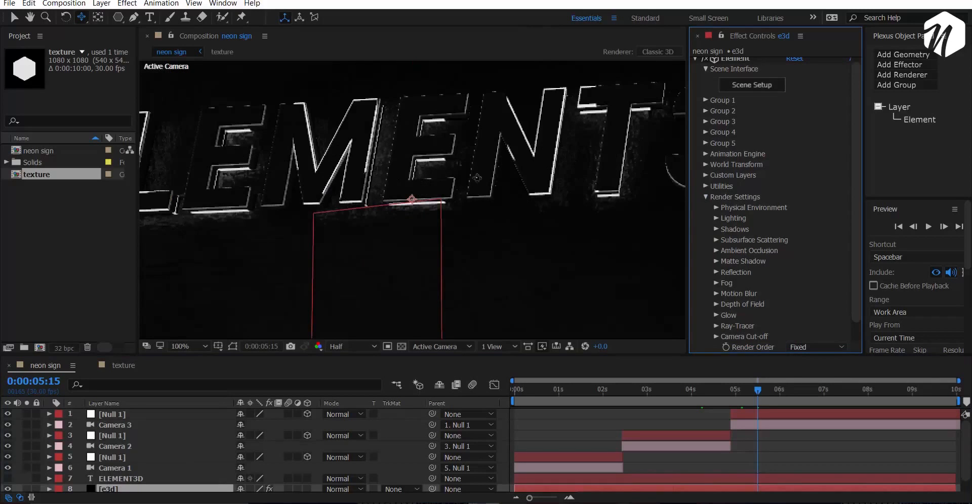
pyautogui.scroll(-1, 453, 181)
pyautogui.click(706, 197)
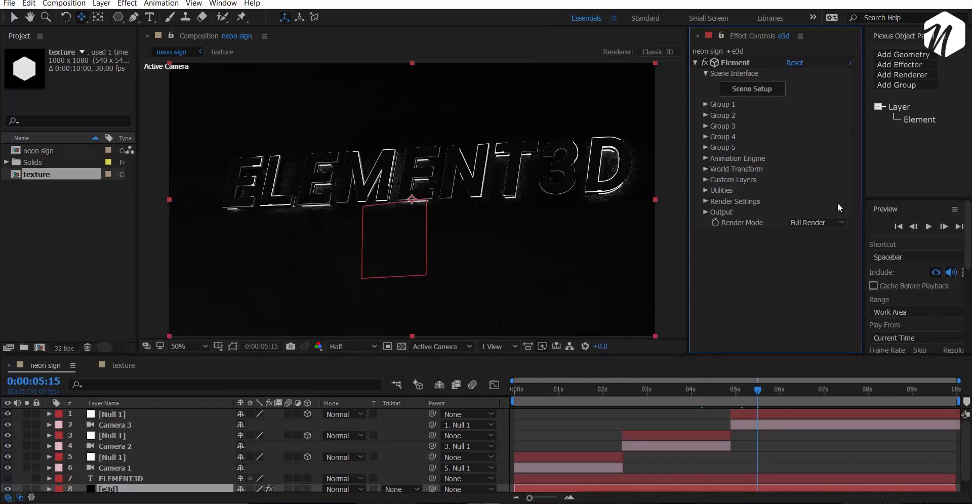
# Duplicate the e3d layer and set the copy's Element output to show only the Illumination pass
pyautogui.scroll(-1, 160, 476)
pyautogui.click(149, 480)
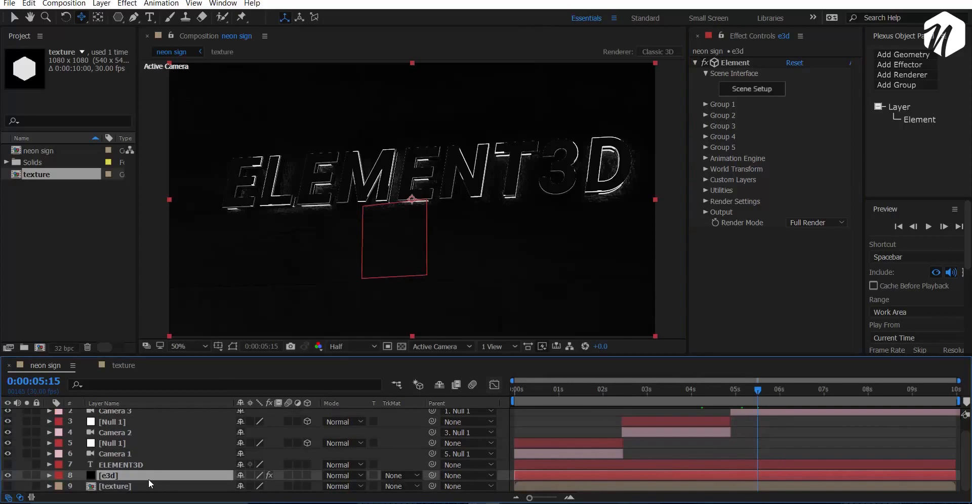
pyautogui.hotkey('ctrl', 'd')
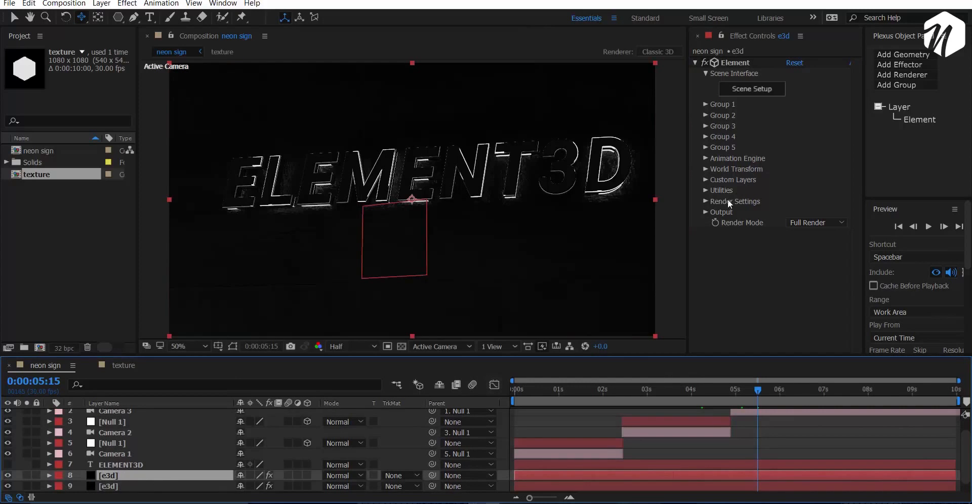
pyautogui.click(705, 212)
pyautogui.scroll(-2, 740, 159)
pyautogui.click(798, 174)
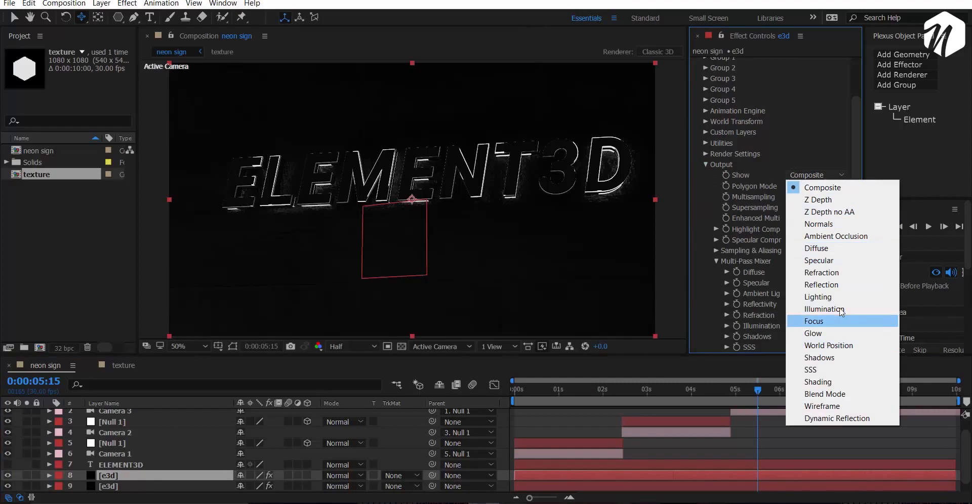
pyautogui.click(831, 309)
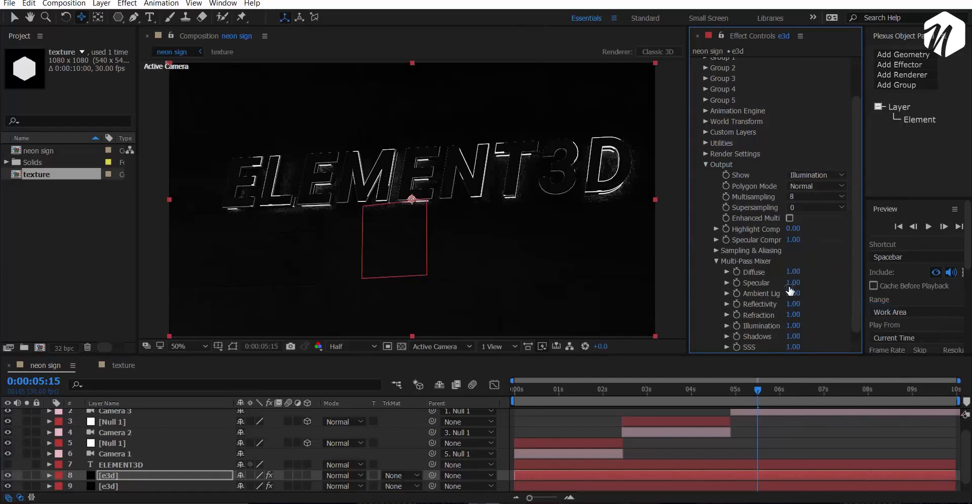
pyautogui.click(704, 164)
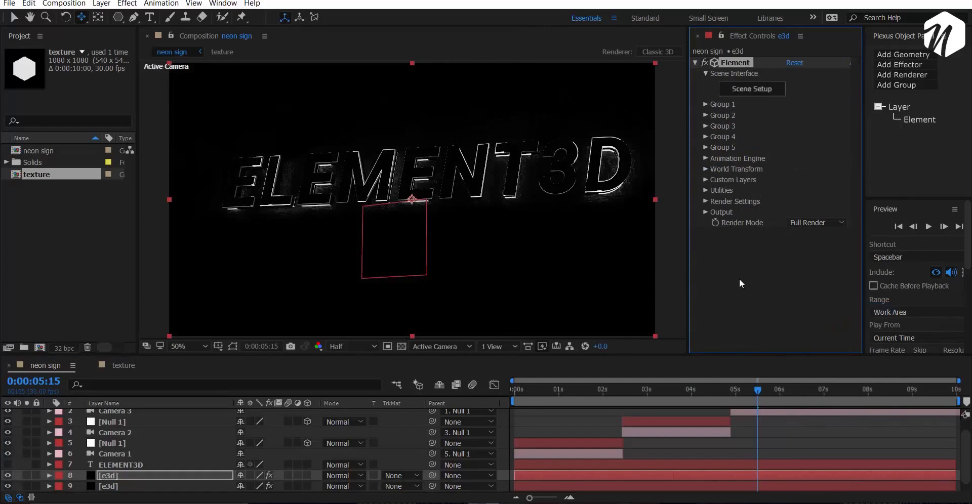
# Add a Glow effect to the e3d copy with threshold 43.9%, radius 40 and intensity 0.2
pyautogui.hotkey('ctrl', 'space')
pyautogui.write('glow')
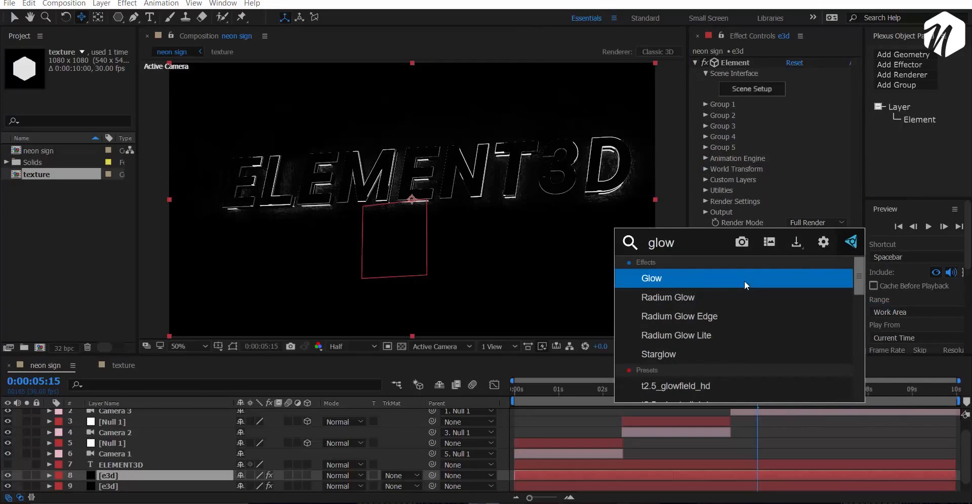
pyautogui.press('Return')
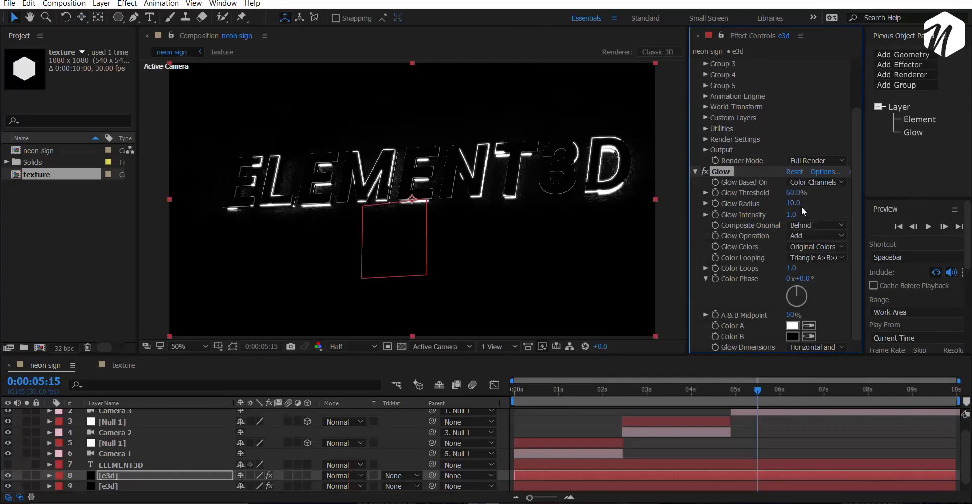
pyautogui.moveTo(774, 224)
pyautogui.mouseDown()
pyautogui.moveTo(754, 228)
pyautogui.moveTo(782, 214)
pyautogui.mouseUp()
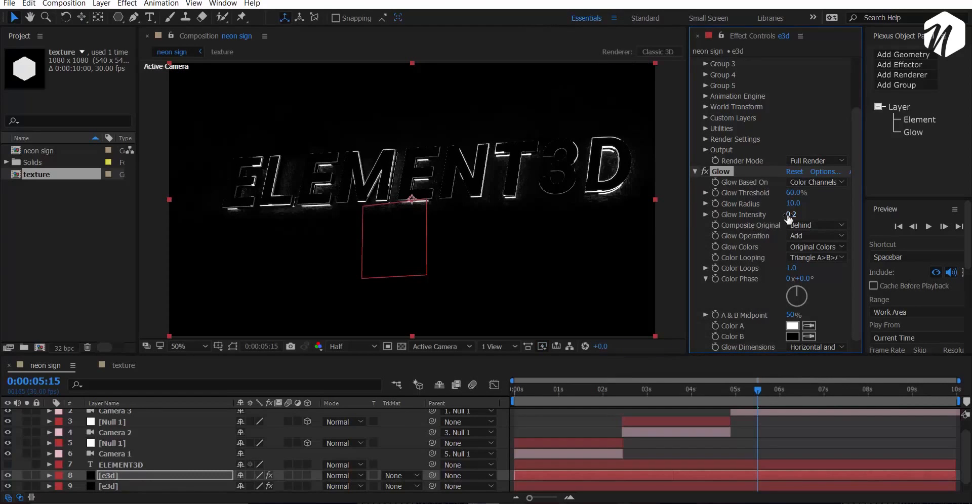
pyautogui.moveTo(795, 203); pyautogui.dragTo(770, 197)
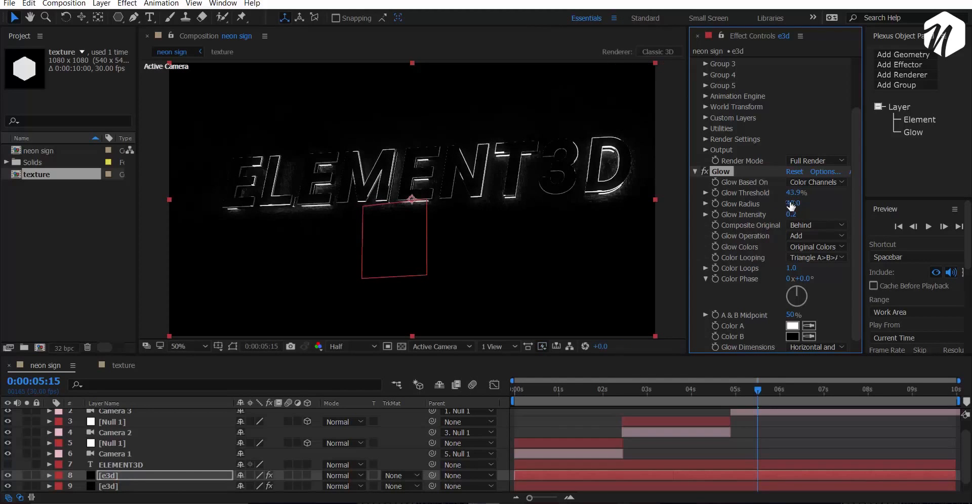
# Duplicate the Glow effect twice, setting the glow radius to 123 on the second and 309 on the third
pyautogui.hotkey('ctrl', 'd')
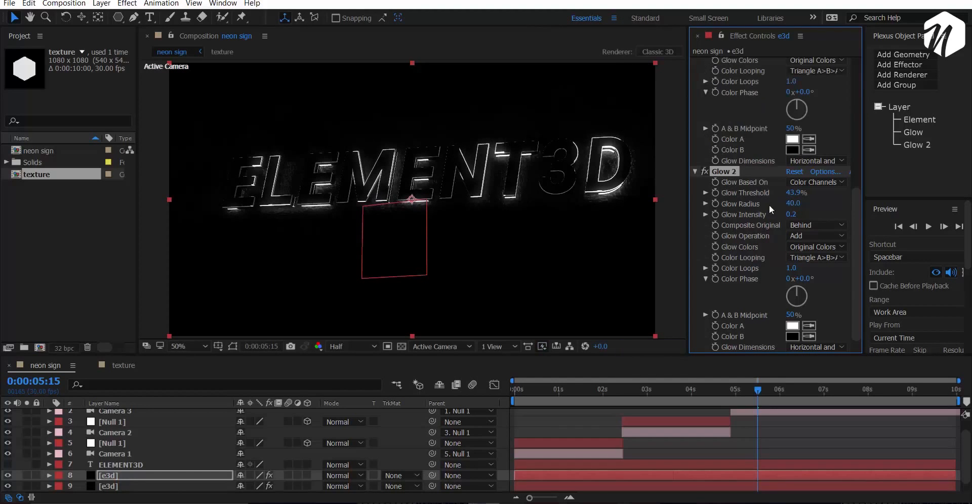
pyautogui.moveTo(792, 203); pyautogui.dragTo(734, 176)
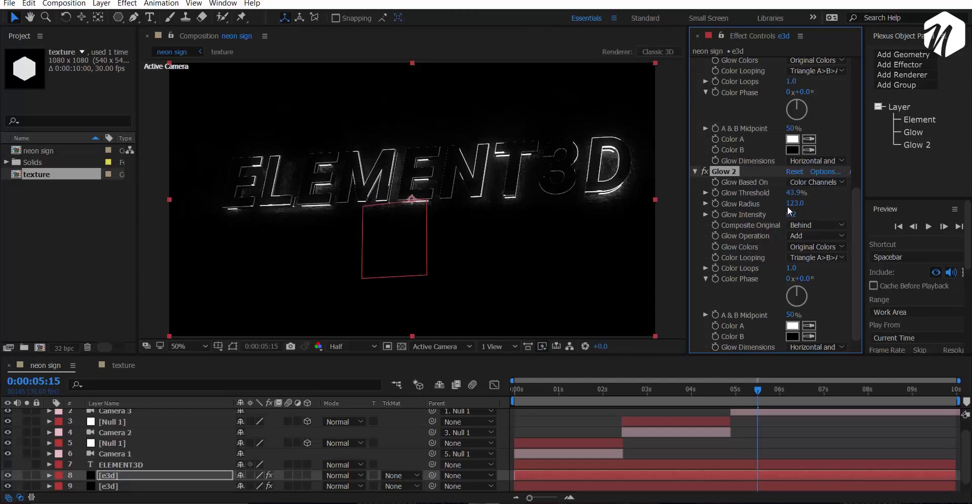
pyautogui.hotkey('ctrl', 'd')
pyautogui.moveTo(792, 203); pyautogui.dragTo(887, 199)
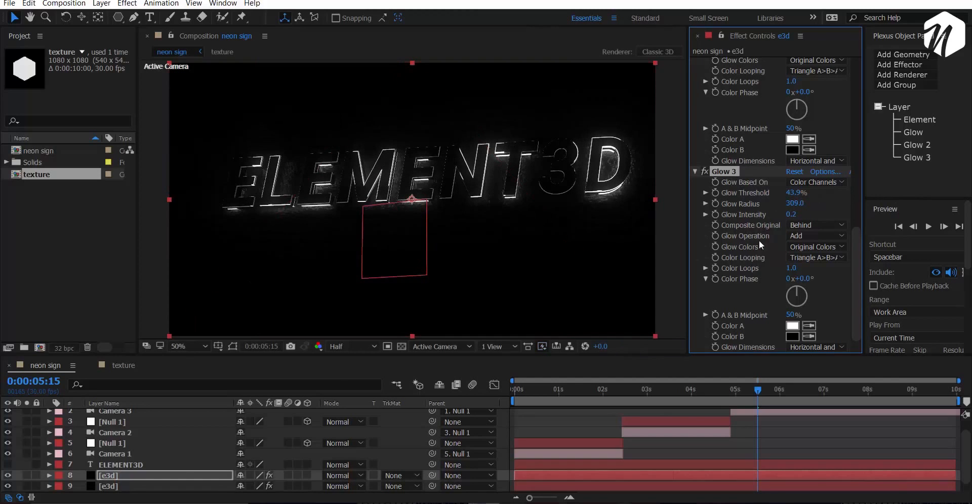
# Set the upper e3d layer's blending mode to Add and compare the image with the layer hidden and shown
pyautogui.click(343, 476)
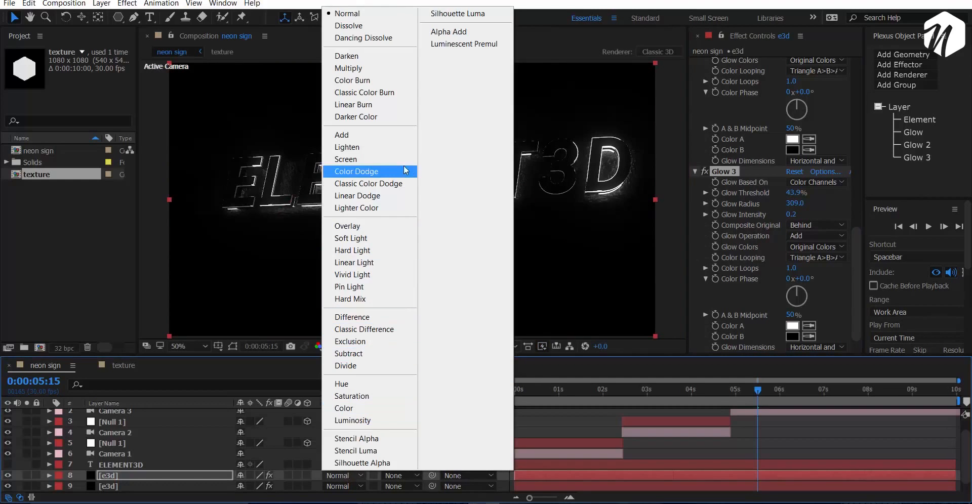
pyautogui.click(400, 135)
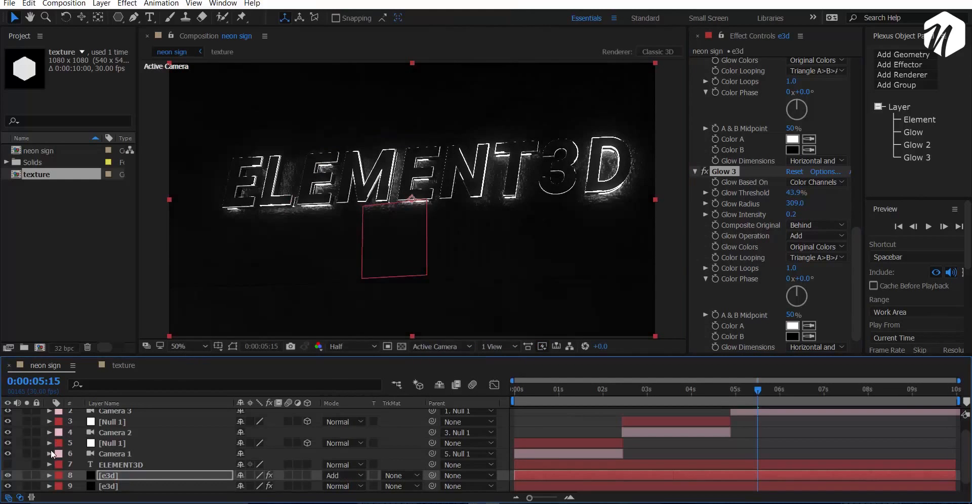
pyautogui.click(7, 476)
pyautogui.click(7, 476)
pyautogui.click(8, 476)
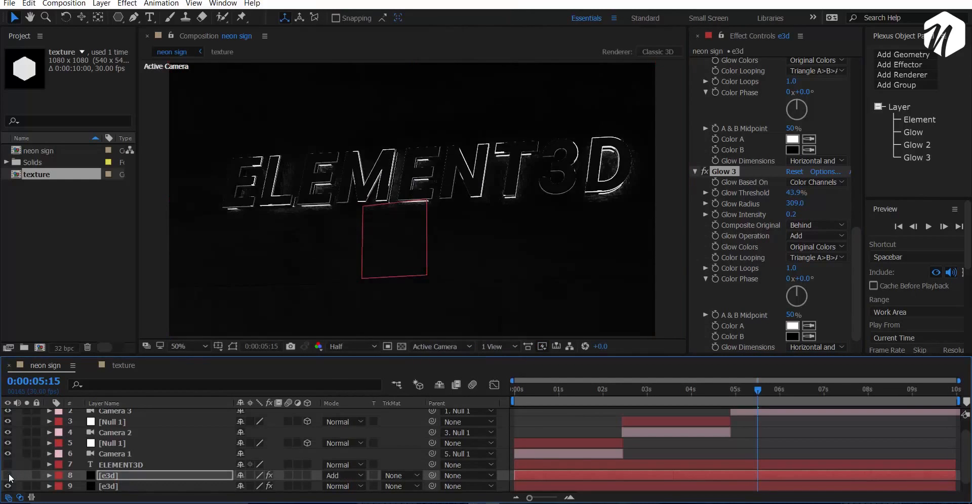
pyautogui.click(8, 476)
# Collapse the existing effects on the upper e3d layer and add an Exposure effect with master exposure 0.87
pyautogui.scroll(10, 709, 153)
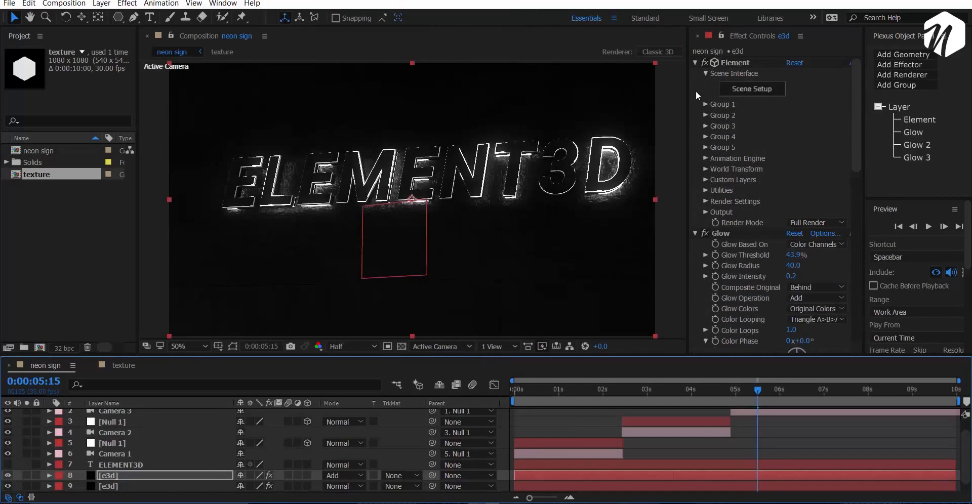
pyautogui.click(695, 63)
pyautogui.click(695, 73)
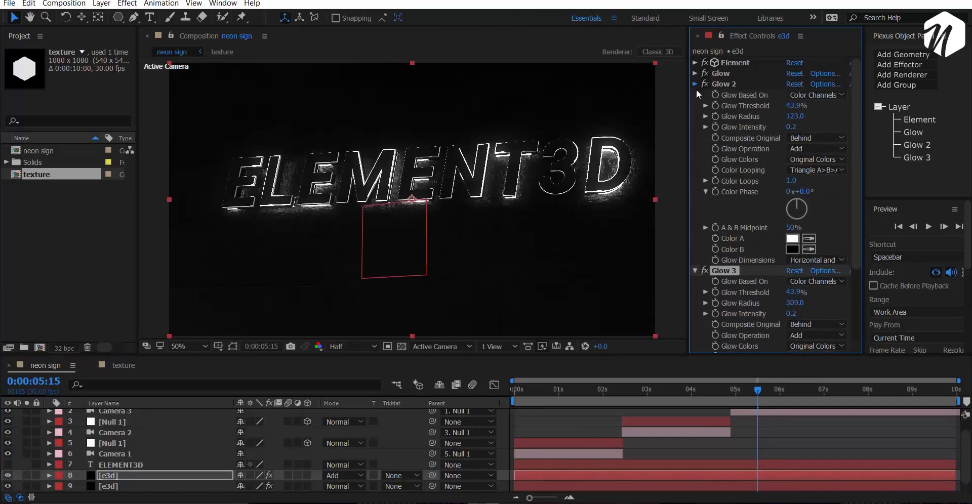
pyautogui.click(695, 84)
pyautogui.click(695, 95)
pyautogui.click(728, 208)
pyautogui.hotkey('ctrl', 'space')
pyautogui.write('expo')
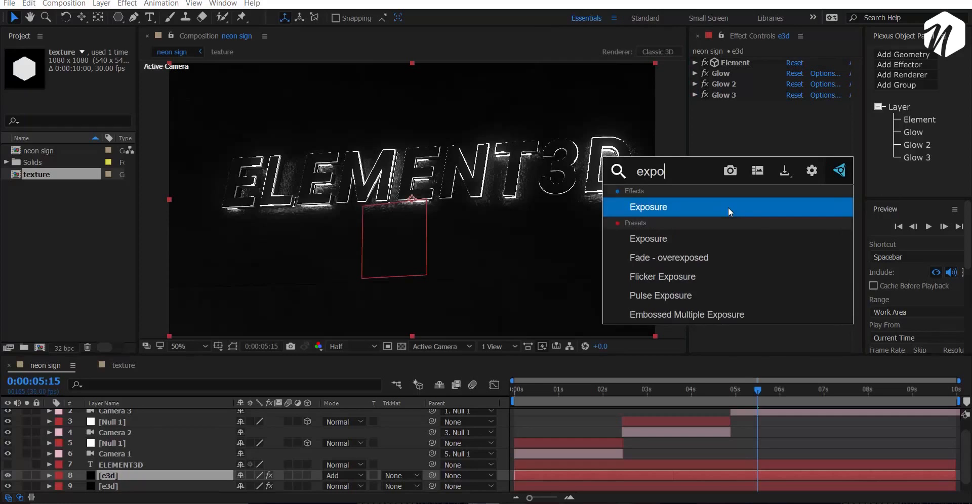
pyautogui.click(728, 208)
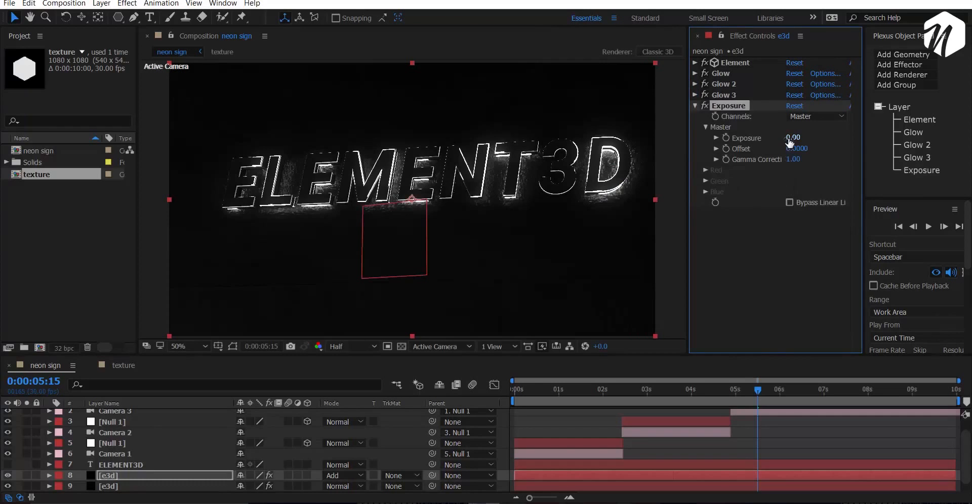
pyautogui.moveTo(810, 137); pyautogui.dragTo(828, 133)
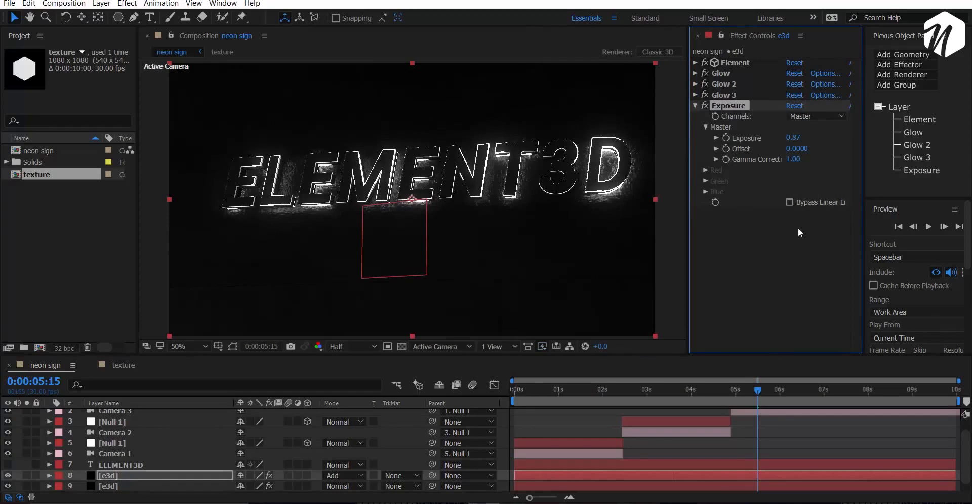
# Scrub through the Camera 2 shot to 0:00:04:05 and compare the frame with the upper e3d layer hidden and shown
pyautogui.click(649, 397)
pyautogui.click(634, 390)
pyautogui.moveTo(634, 390); pyautogui.dragTo(699, 390)
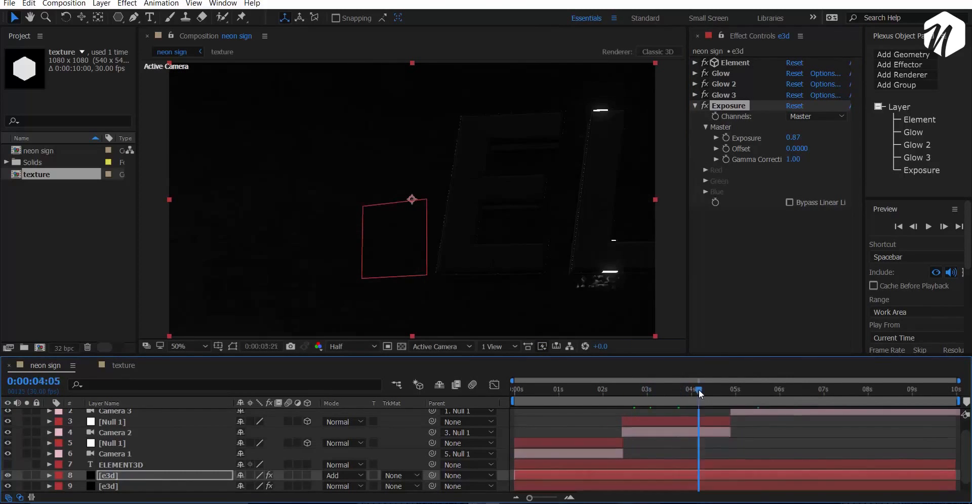
pyautogui.click(7, 475)
pyautogui.click(7, 475)
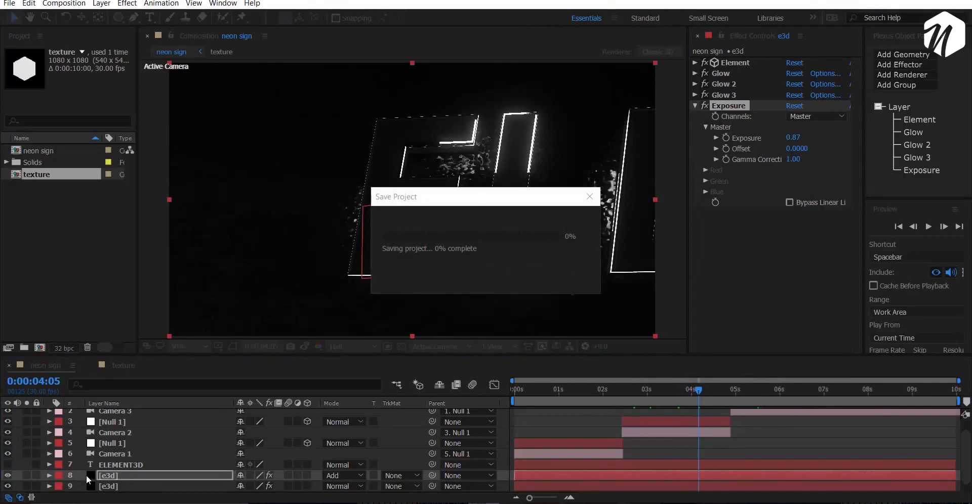
# Set the Glow Threshold to 12% on both the Glow and Glow 2 effects of the upper e3d layer
pyautogui.click(695, 74)
pyautogui.click(792, 96)
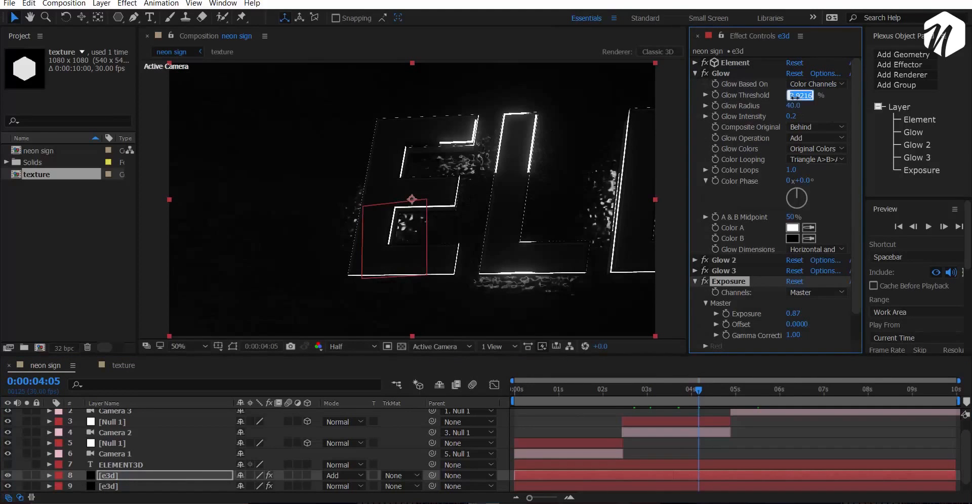
pyautogui.write('12')
pyautogui.press('Return')
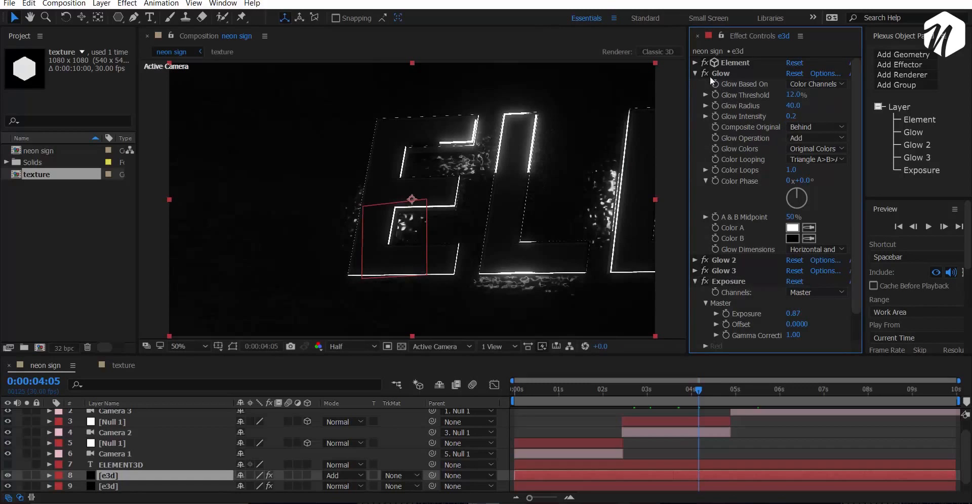
pyautogui.click(695, 73)
pyautogui.click(695, 84)
pyautogui.click(789, 106)
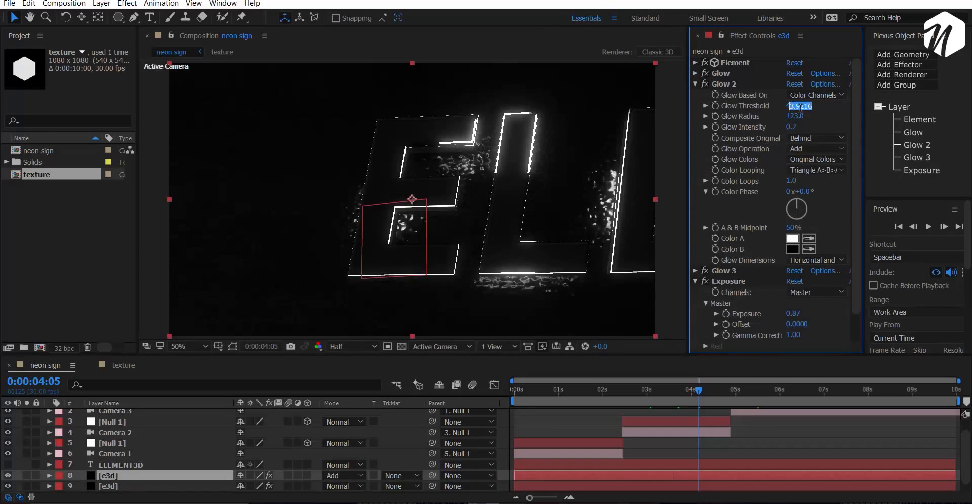
pyautogui.write('12')
pyautogui.press('Return')
pyautogui.click(695, 84)
# Lower the Glow Threshold of the Glow 3 effect as well and collapse its settings
pyautogui.click(695, 95)
pyautogui.click(794, 117)
pyautogui.press('Return')
pyautogui.click(695, 95)
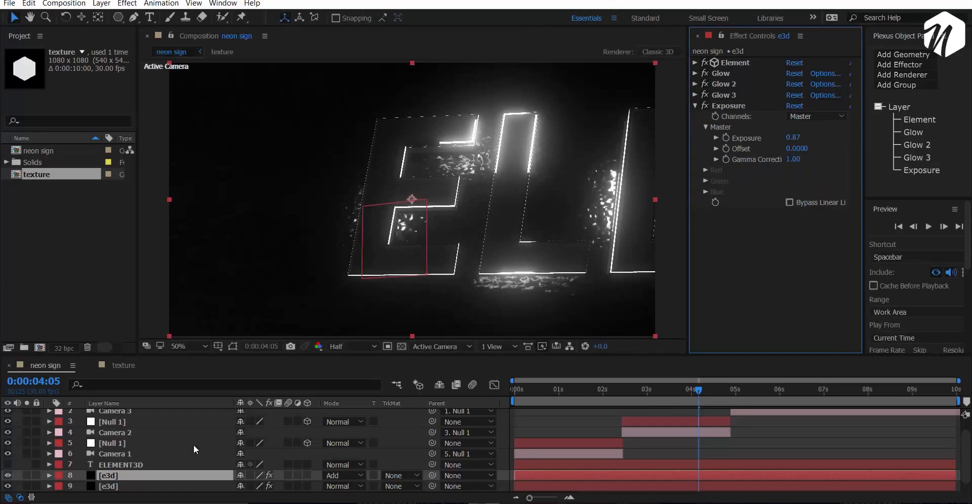
# Create a new adjustment layer in the neon sign composition and move it above all other layers
pyautogui.press('`')
pyautogui.rightClick(189, 431)
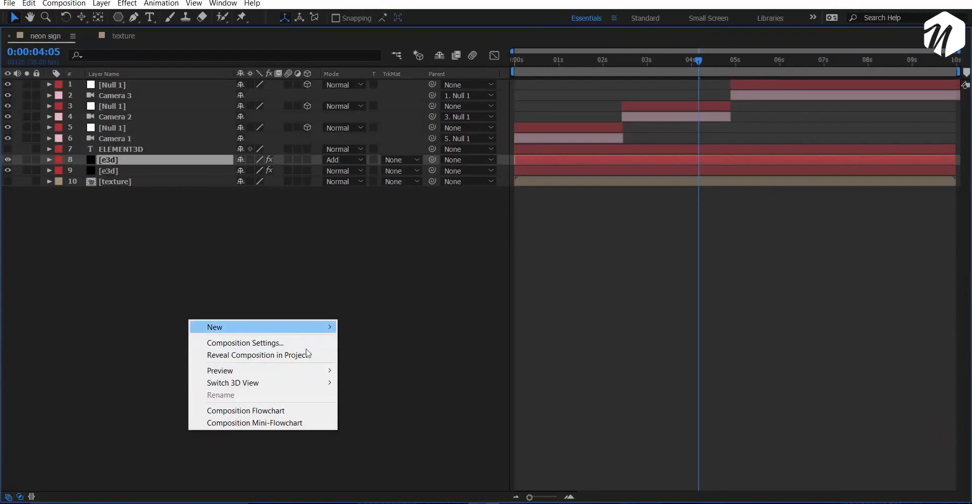
pyautogui.moveTo(304, 327)
pyautogui.click(402, 415)
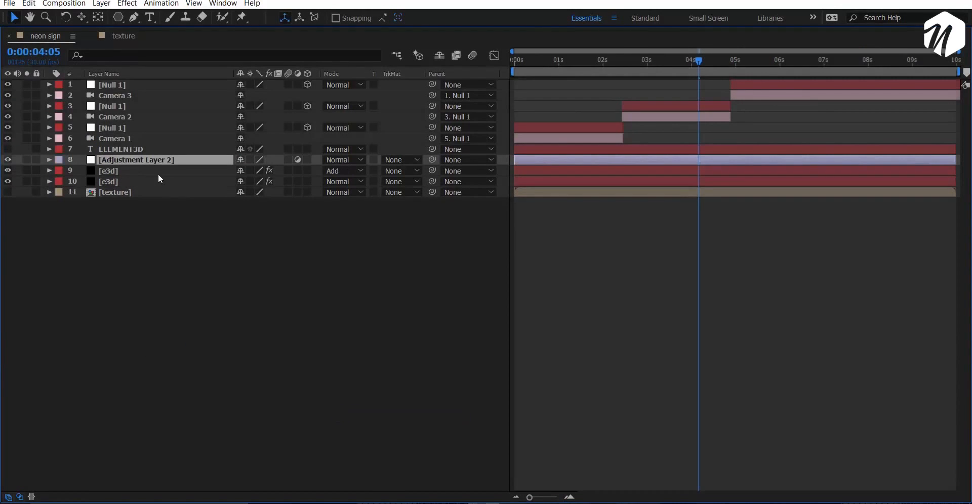
pyautogui.moveTo(150, 160); pyautogui.dragTo(156, 83)
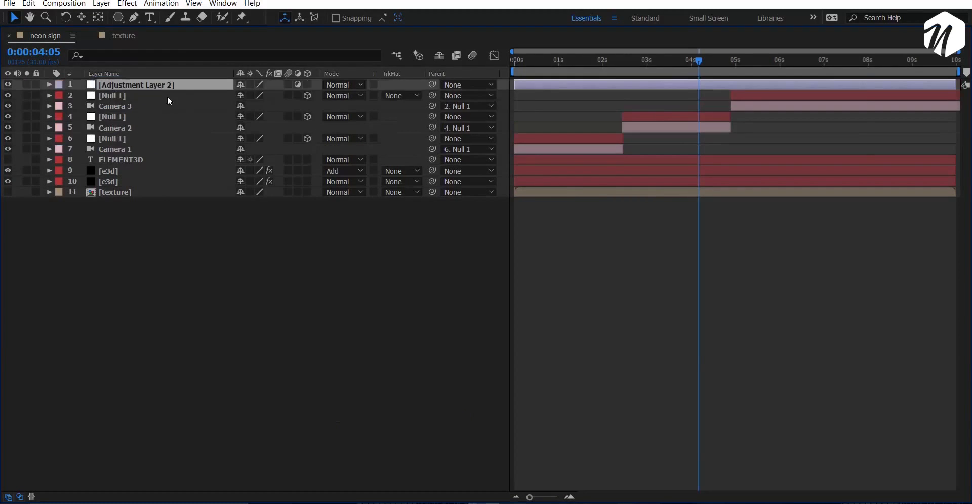
# Add a Curves effect to the adjustment layer and bend the RGB curve slightly below the diagonal to darken the shadows and midtones
pyautogui.press('`')
pyautogui.click(760, 192)
pyautogui.hotkey('ctrl', 'space')
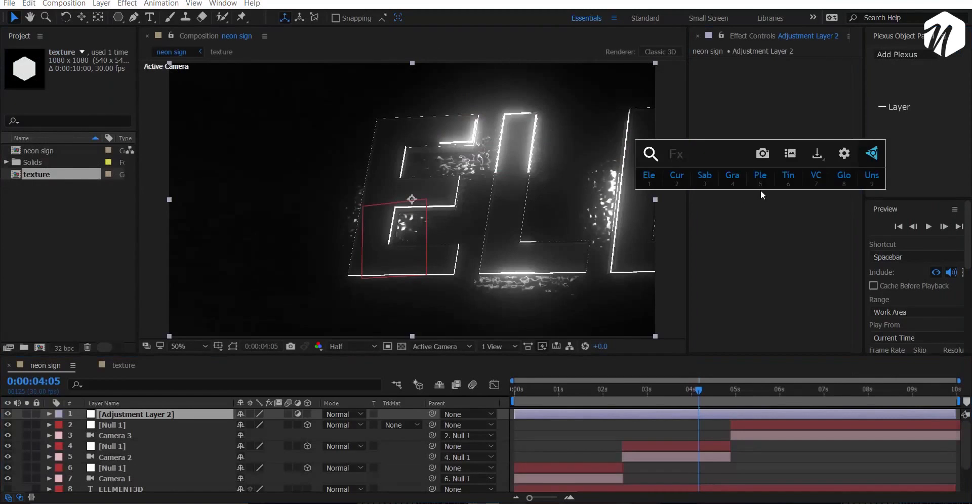
pyautogui.click(677, 177)
pyautogui.moveTo(754, 237); pyautogui.dragTo(748, 248)
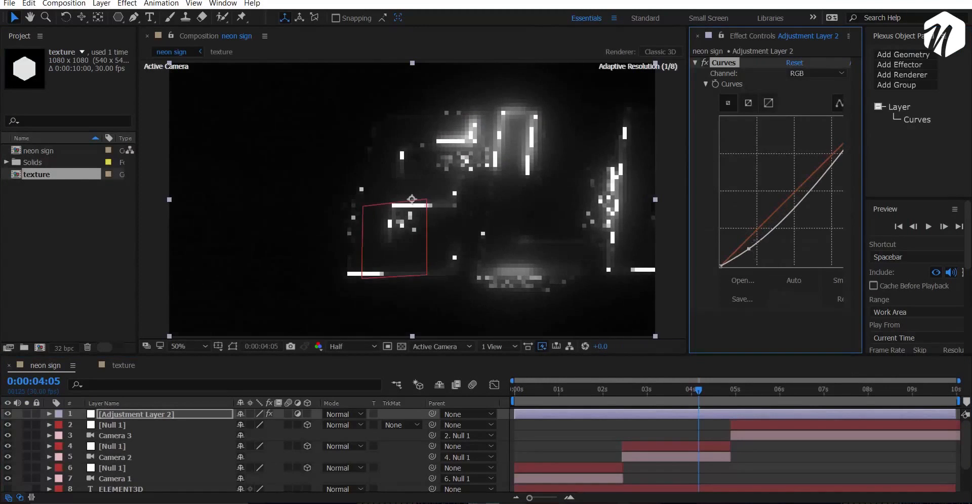
pyautogui.click(811, 187)
# Save the project and check the darkened opening of the Camera 1 shot around 0:00:00:13
pyautogui.click(635, 391)
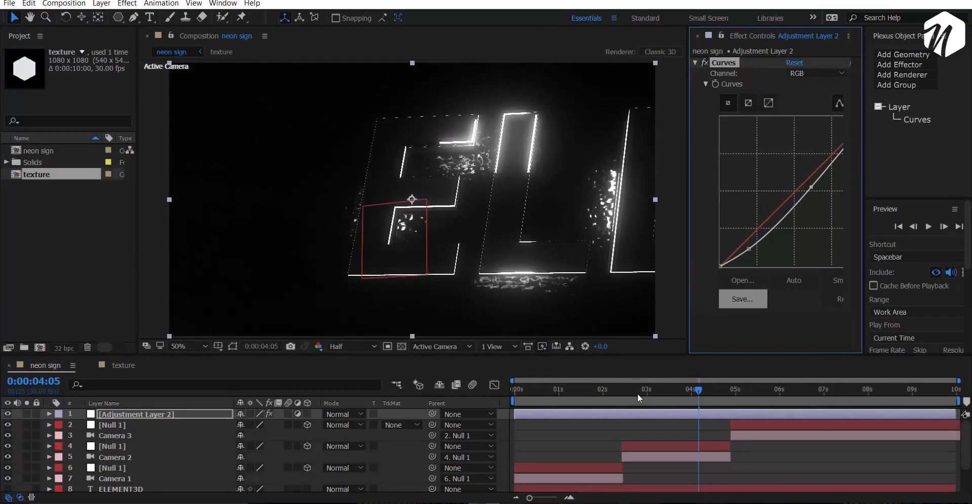
pyautogui.moveTo(616, 391); pyautogui.dragTo(523, 403)
pyautogui.click(489, 414)
pyautogui.click(597, 457)
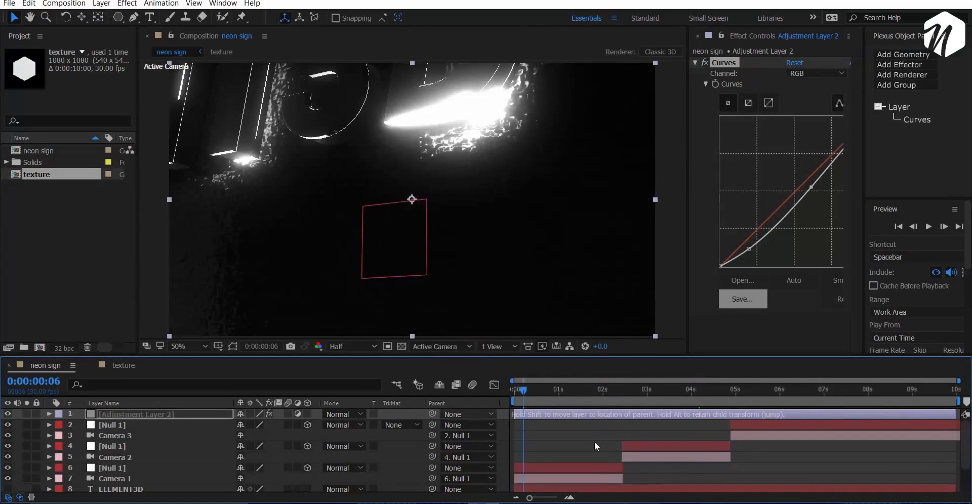
pyautogui.click(593, 441)
pyautogui.hotkey('ctrl', 's')
pyautogui.press('space')
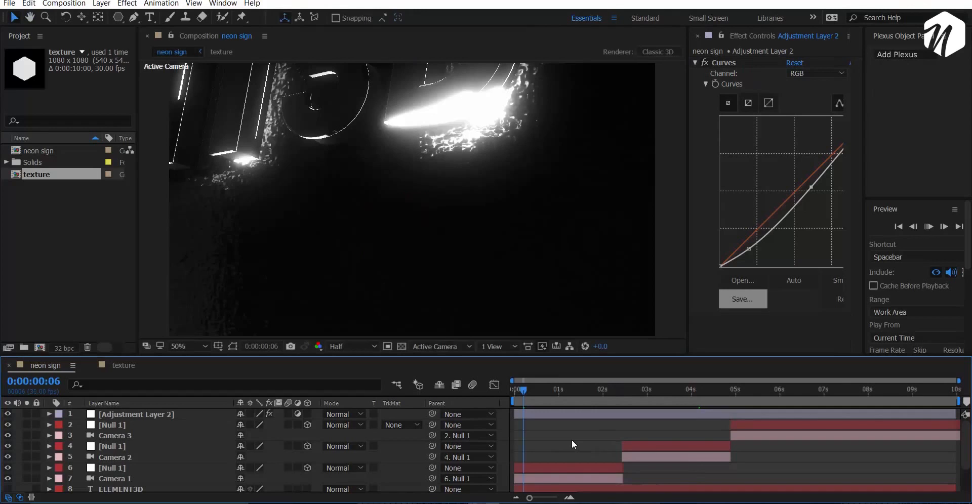
pyautogui.moveTo(551, 387); pyautogui.dragTo(534, 394)
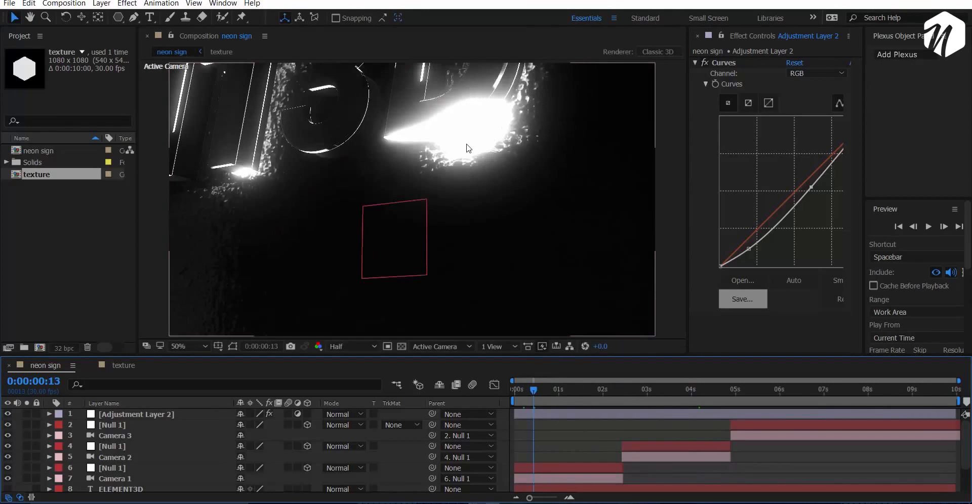
# Rename the upper e3d layer as glwo
pyautogui.scroll(-1, 125, 466)
pyautogui.click(109, 464)
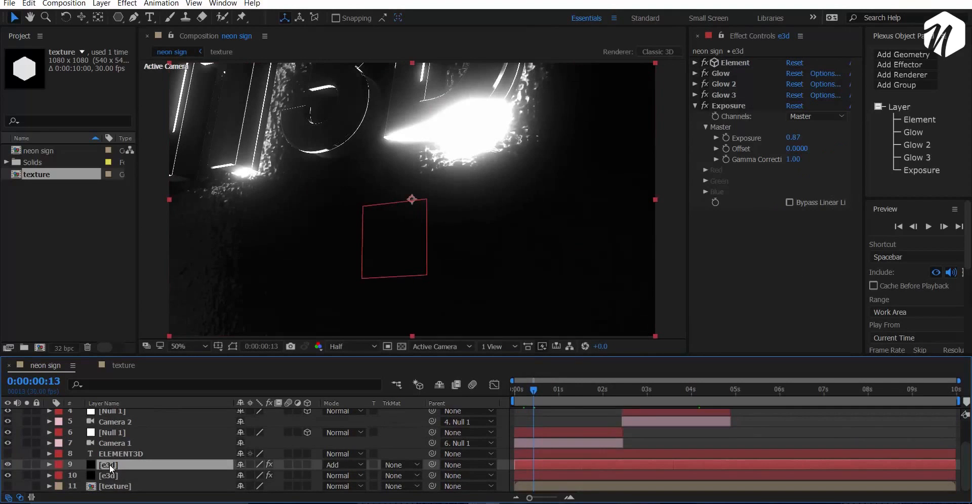
pyautogui.press('Return')
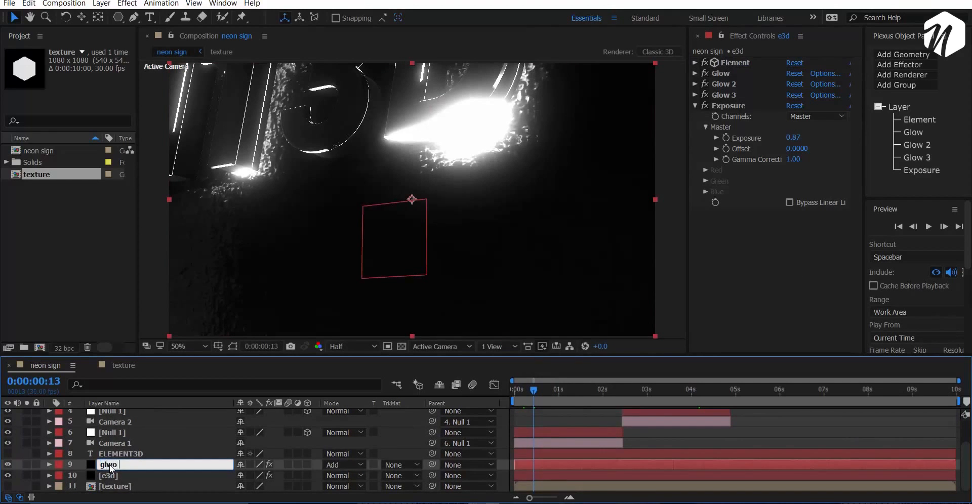
pyautogui.press('Return')
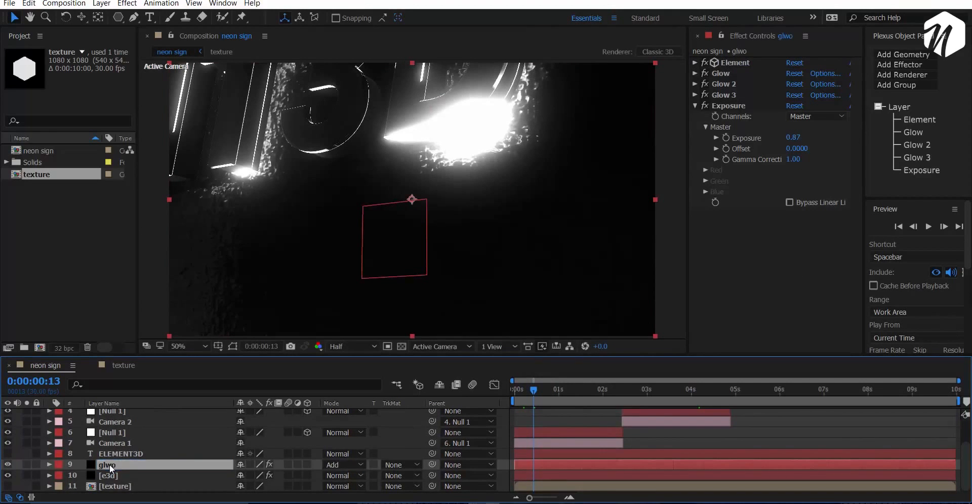
# Disable the Exposure effect on the glwo layer and set the Glow 3 threshold to 12%
pyautogui.click(705, 106)
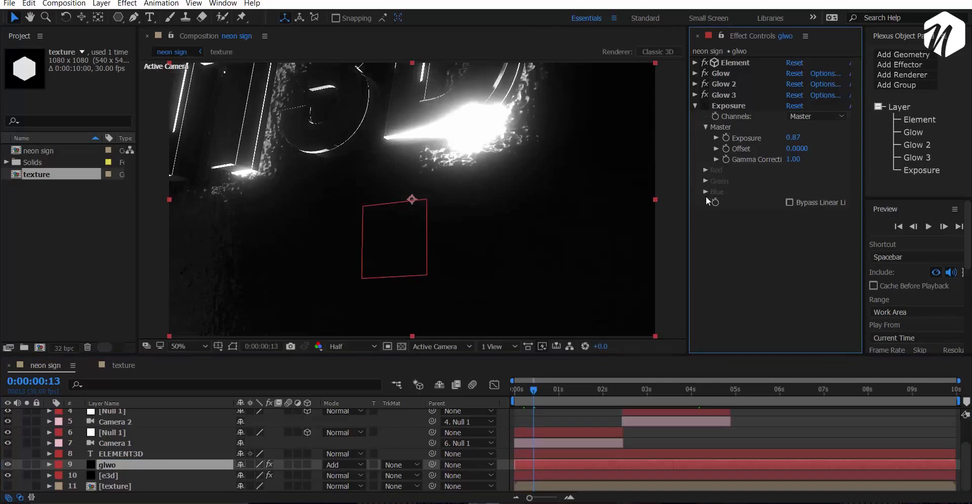
pyautogui.click(691, 94)
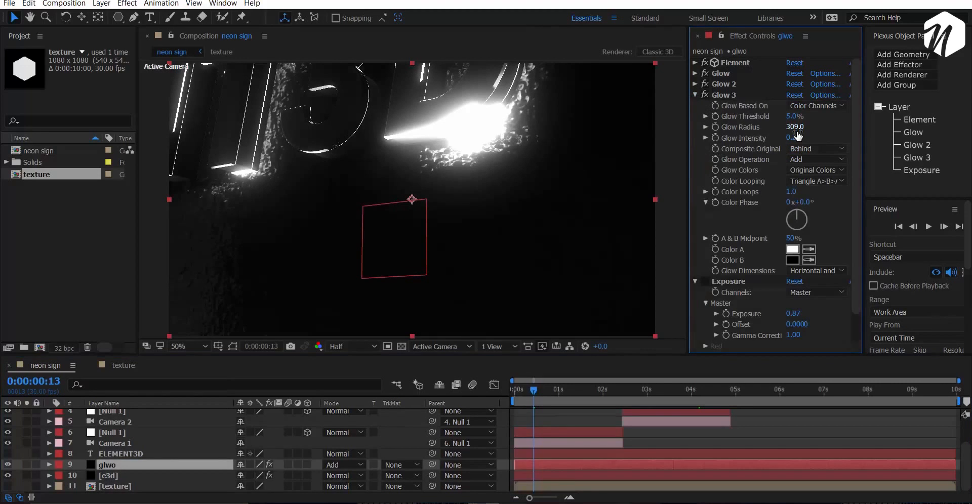
pyautogui.click(791, 117)
pyautogui.press('Return')
# Go to 0:00:02:00 and set the Glow 3 intensity of the glwo layer to 0.1
pyautogui.click(575, 399)
pyautogui.click(602, 395)
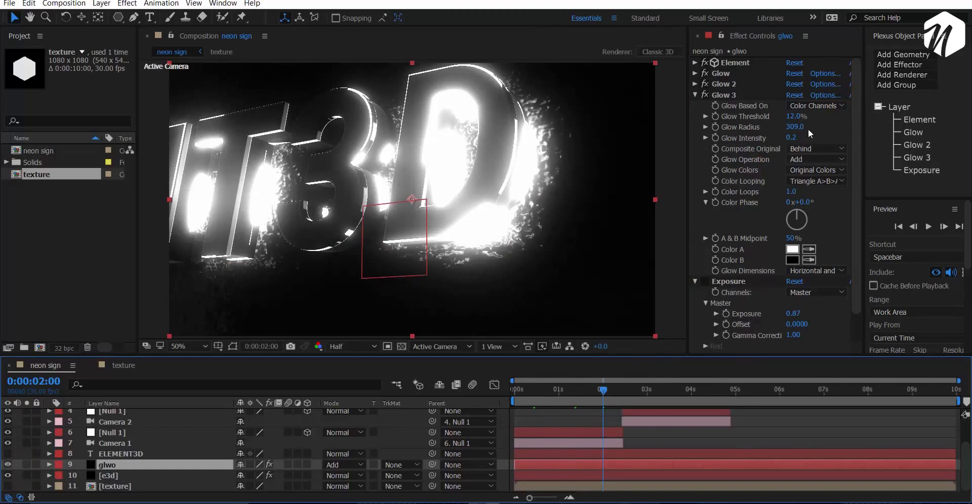
pyautogui.click(797, 138)
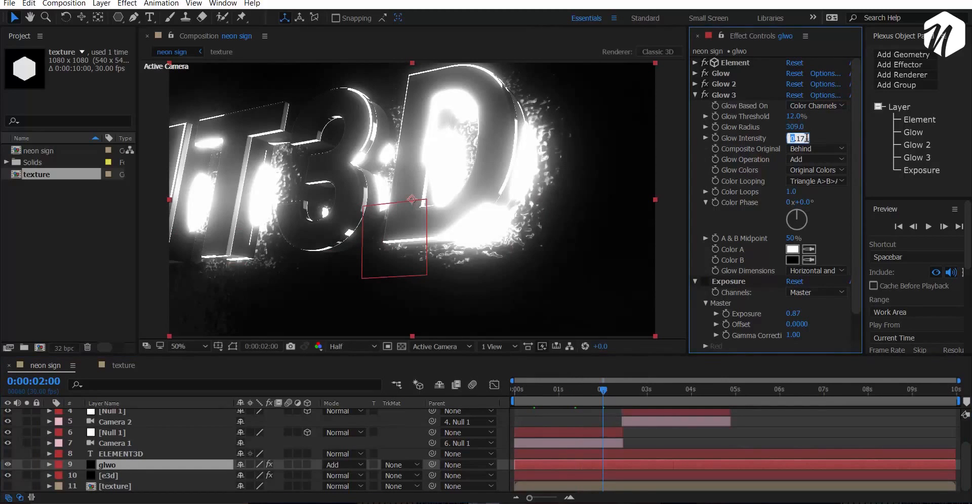
pyautogui.press('Return')
# Set the intensity of the first Glow effect on the glwo layer to 0.1 and collapse its settings
pyautogui.click(695, 74)
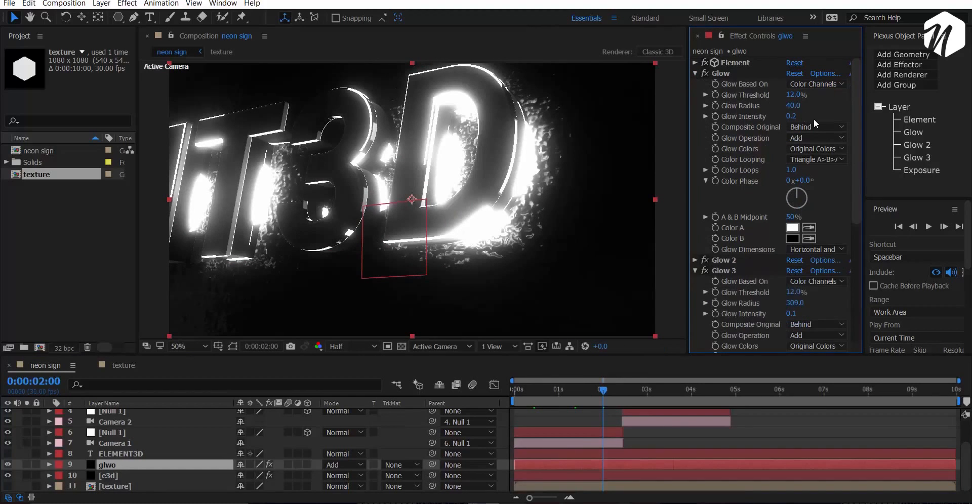
pyautogui.click(791, 117)
pyautogui.write('0.1')
pyautogui.press('Return')
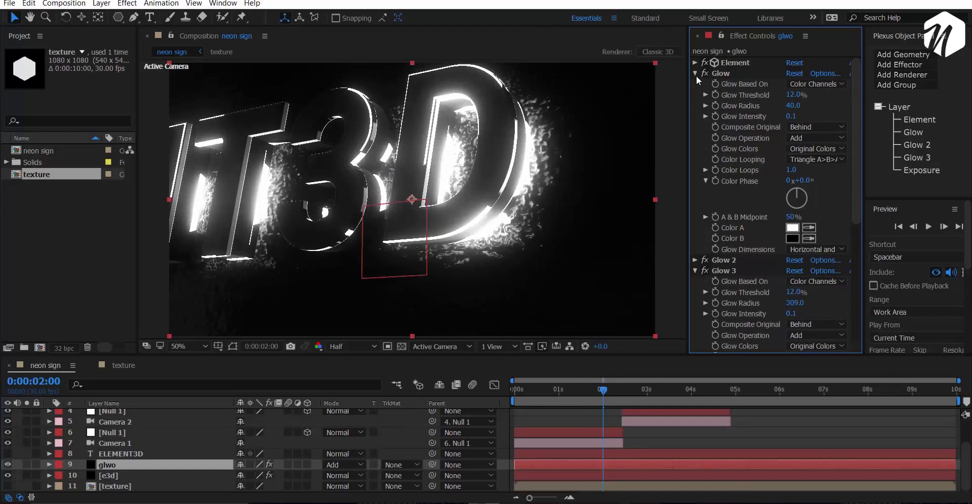
pyautogui.click(695, 74)
# Set the Glow 2 intensity of the glwo layer to 0.1
pyautogui.click(695, 84)
pyautogui.click(800, 128)
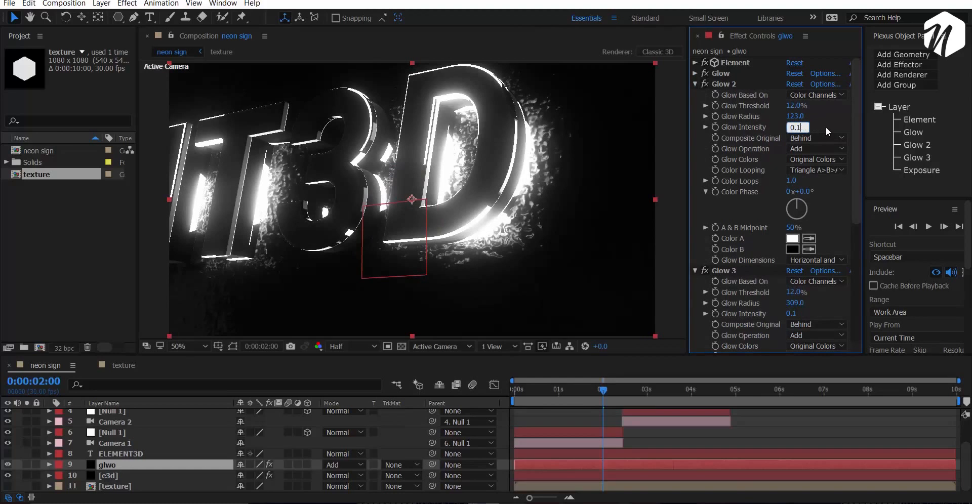
pyautogui.write('0.1')
pyautogui.press('Return')
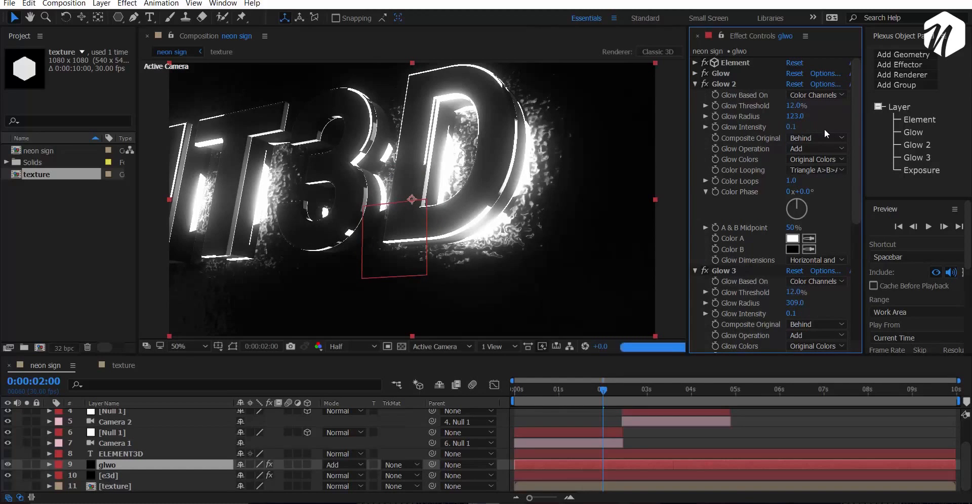
# Check the reduced glow in the Camera 2 and Camera 3 shots, including 0:00:06:07, and preview the animation from the start
pyautogui.click(702, 390)
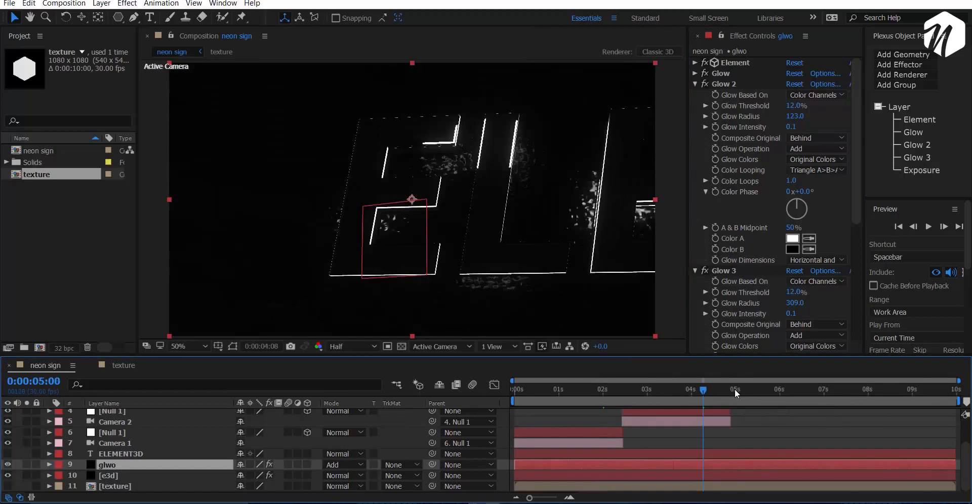
pyautogui.click(790, 384)
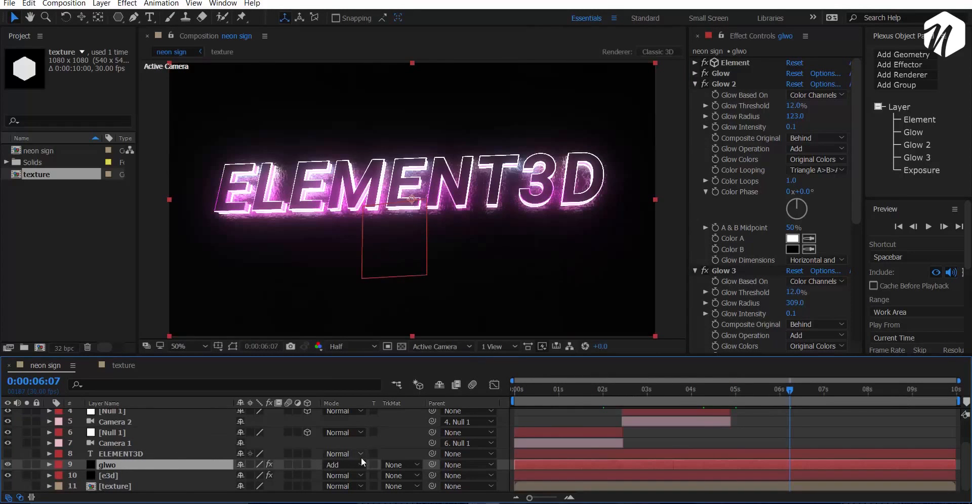
pyautogui.scroll(2, 127, 448)
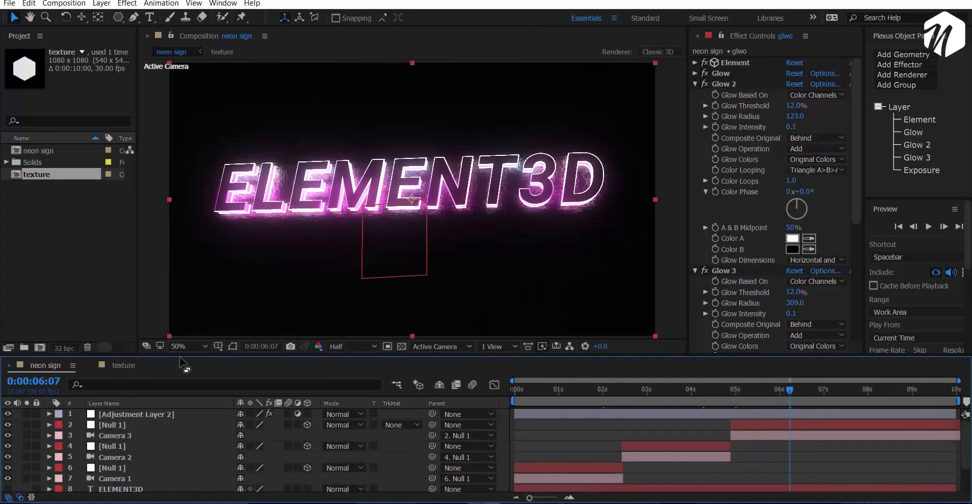
pyautogui.press('Home')
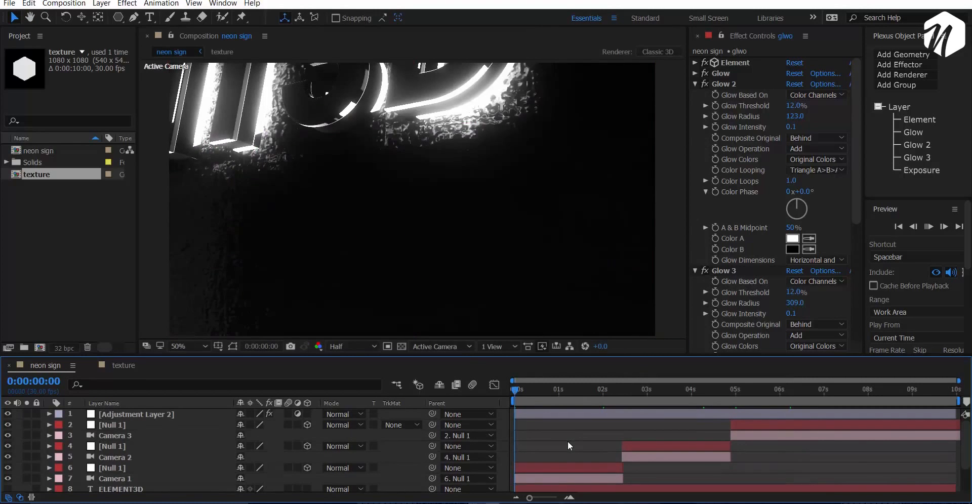
pyautogui.press('space')
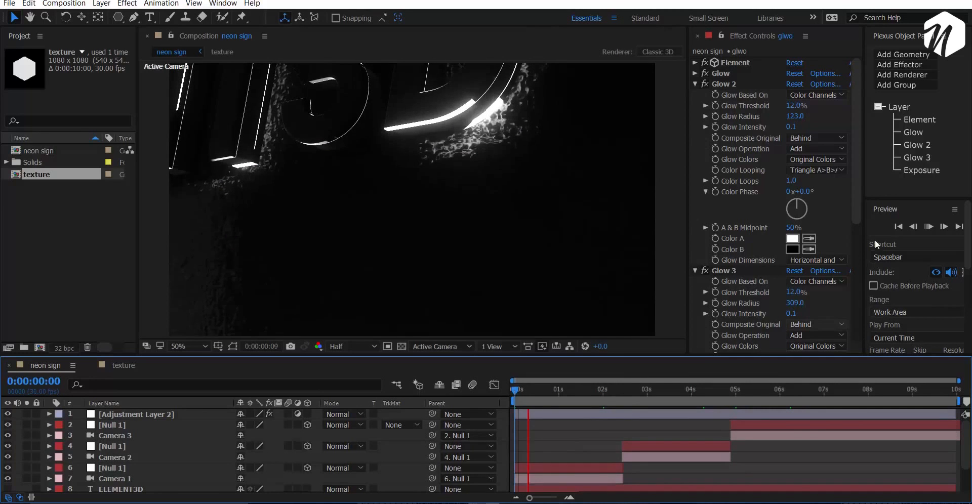
# Enlarge the preview settings area, set the preview skip to 1 and resolution to Half, and replay the animation
pyautogui.moveTo(885, 198); pyautogui.dragTo(885, 124)
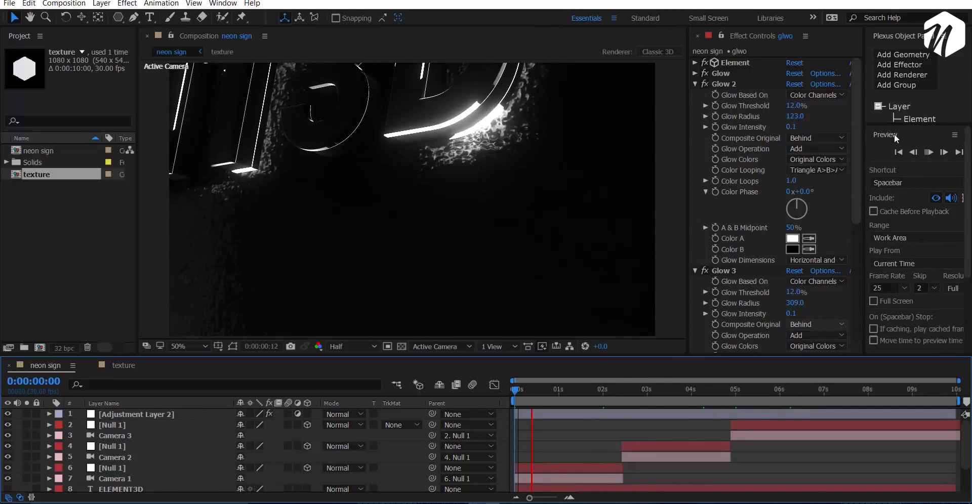
pyautogui.moveTo(862, 266); pyautogui.dragTo(836, 266)
pyautogui.click(901, 287)
pyautogui.click(906, 313)
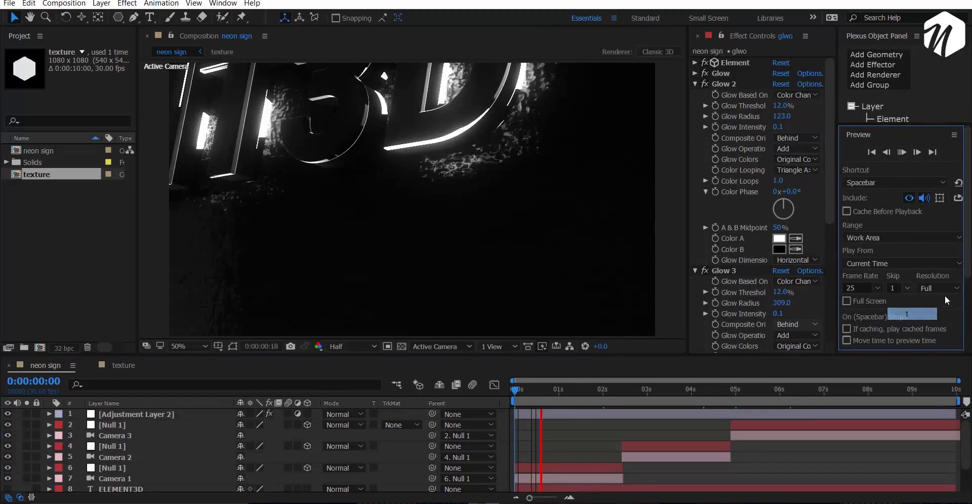
pyautogui.click(938, 288)
pyautogui.click(940, 331)
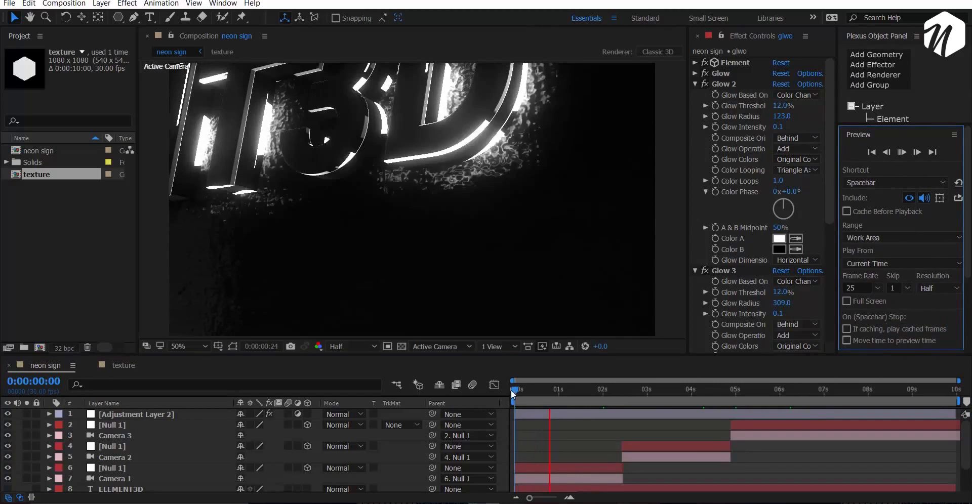
pyautogui.press('space')
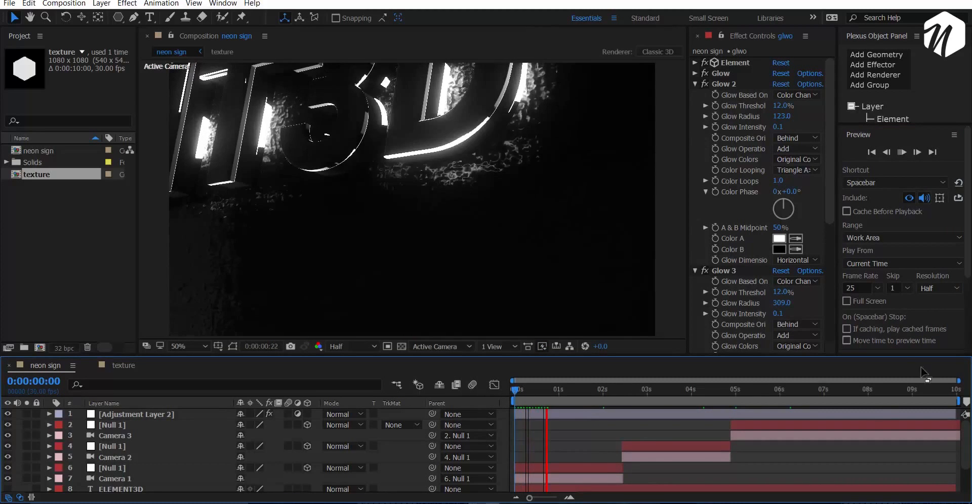
# Set the preview skip to 0 and the preview resolution to Third
pyautogui.click(907, 287)
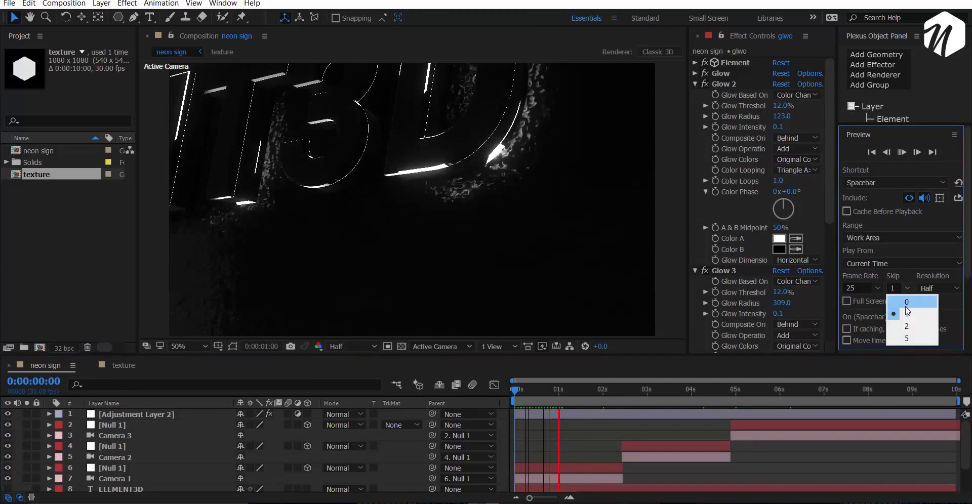
pyautogui.click(909, 301)
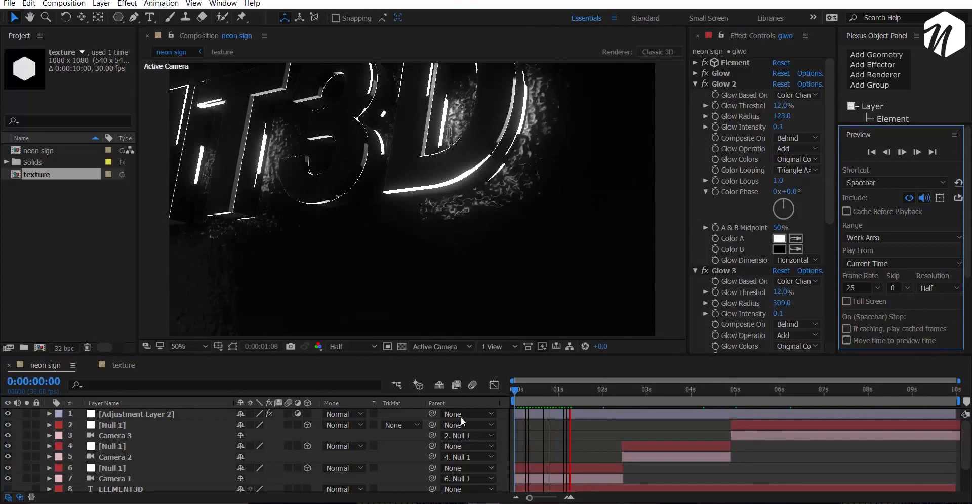
pyautogui.press('space')
pyautogui.click(922, 290)
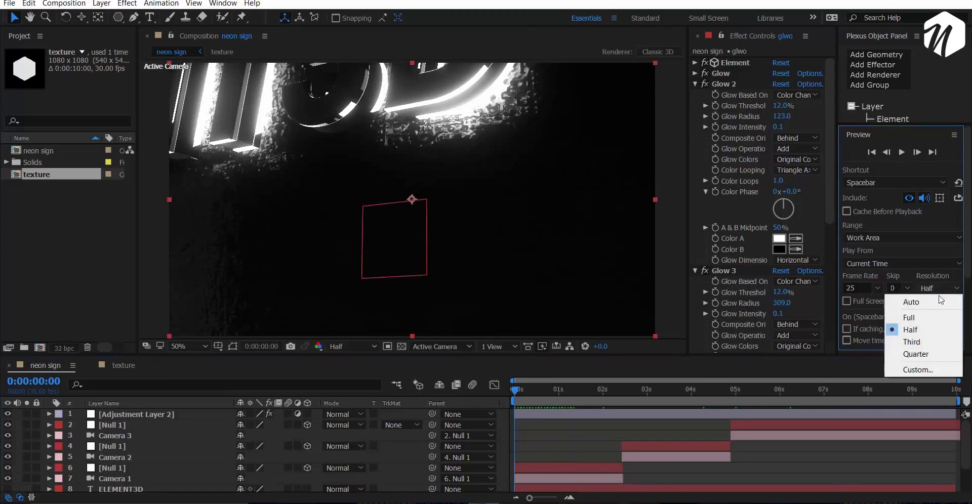
pyautogui.click(918, 342)
# End the work area at 0:00:07:29 and preview the animation from the start
pyautogui.click(595, 429)
pyautogui.press('space')
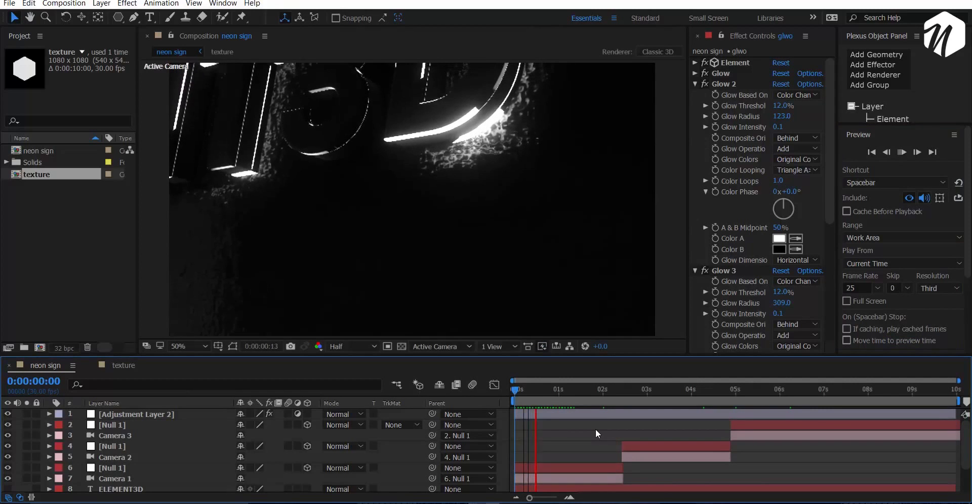
pyautogui.click(866, 390)
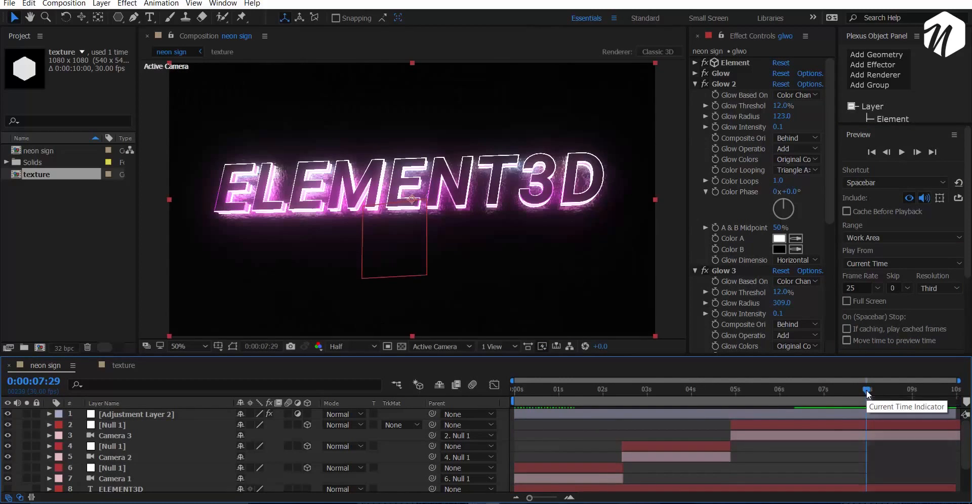
pyautogui.press('space')
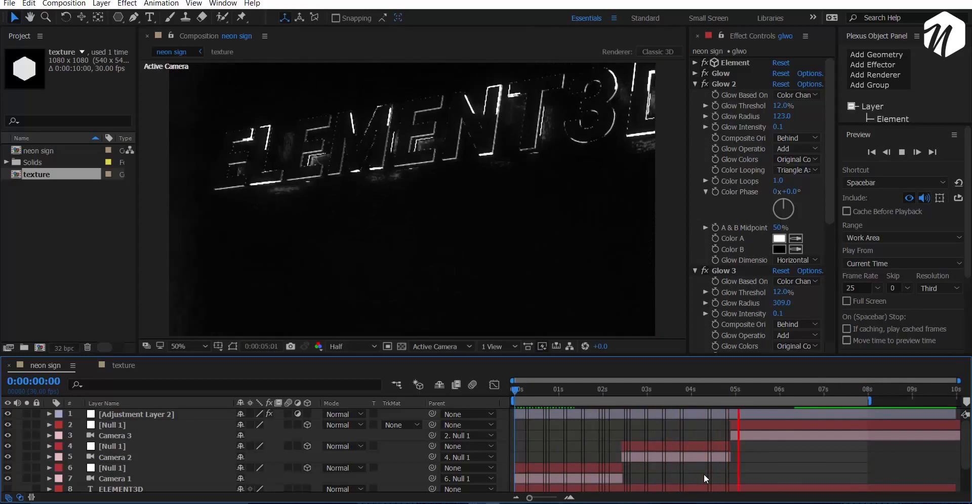
# Stop the preview, play the recent ELEMENT 3D NEON SIGN video full screen in VLC media player, and return to After Effects
pyautogui.click(809, 394)
pyautogui.rightClick(358, 503)
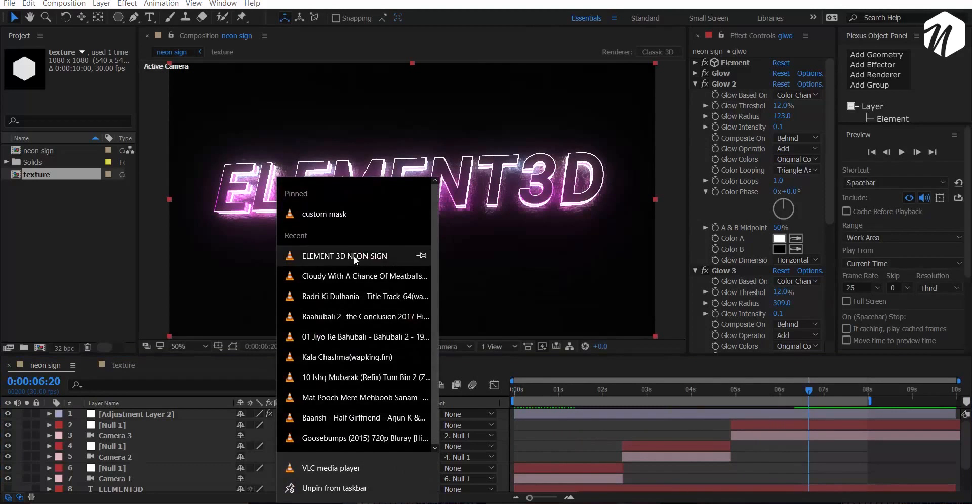
pyautogui.click(354, 257)
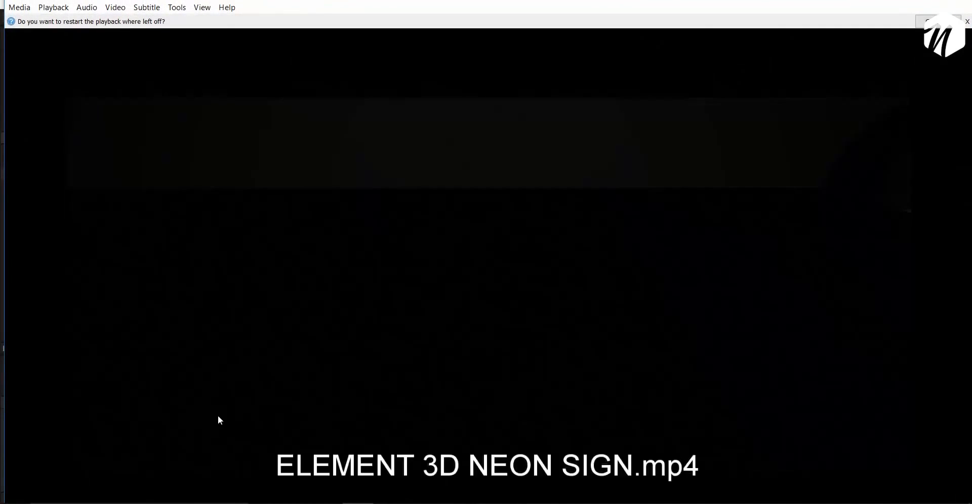
pyautogui.press('space')
pyautogui.doubleClick(218, 416)
pyautogui.press('space')
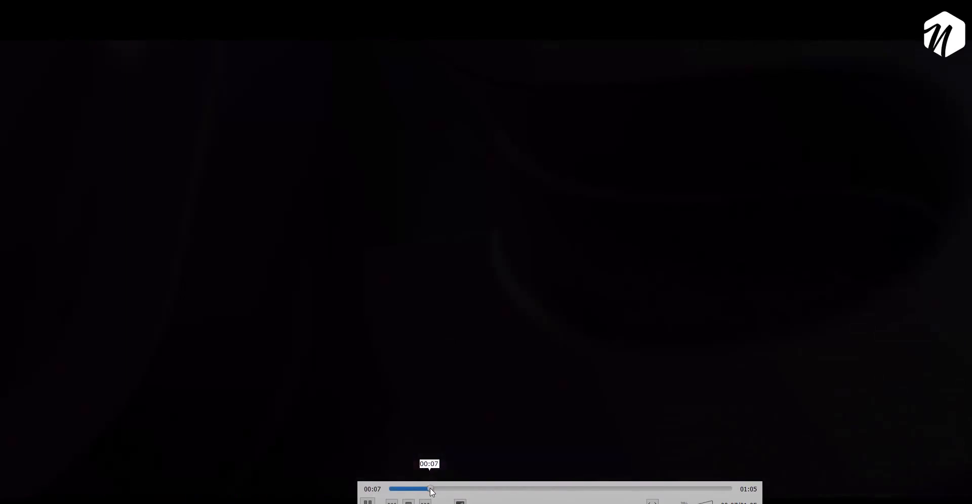
pyautogui.doubleClick(524, 296)
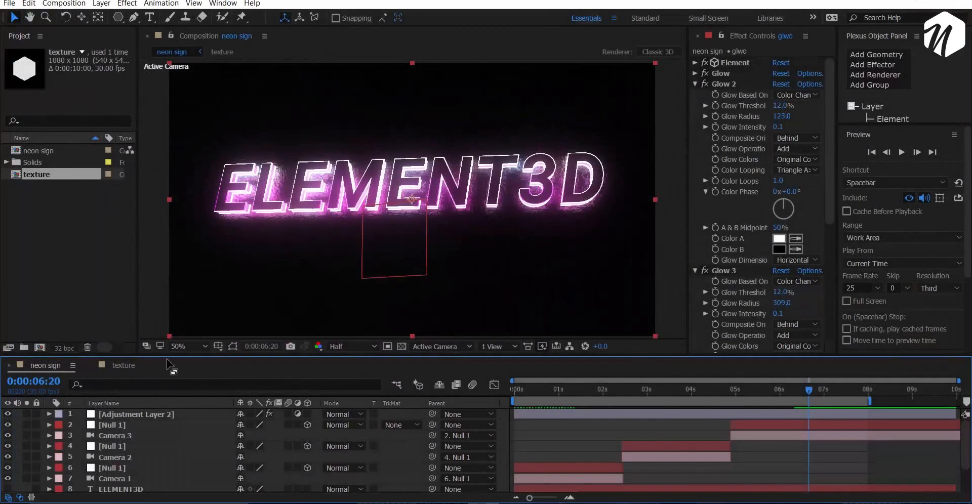
# Open the texture composition, hide Shape Layer 1, and move to 0:00:06:28 over the gdr layer
pyautogui.click(124, 365)
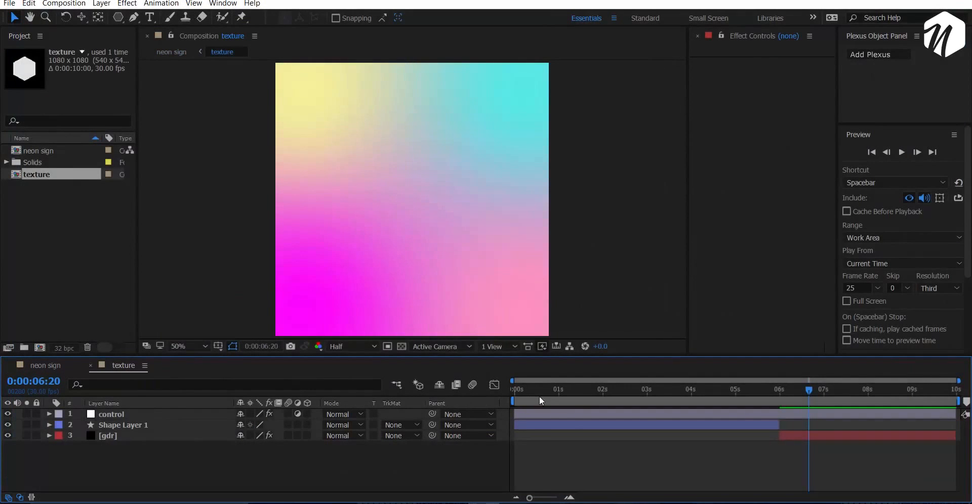
pyautogui.click(549, 391)
pyautogui.click(8, 424)
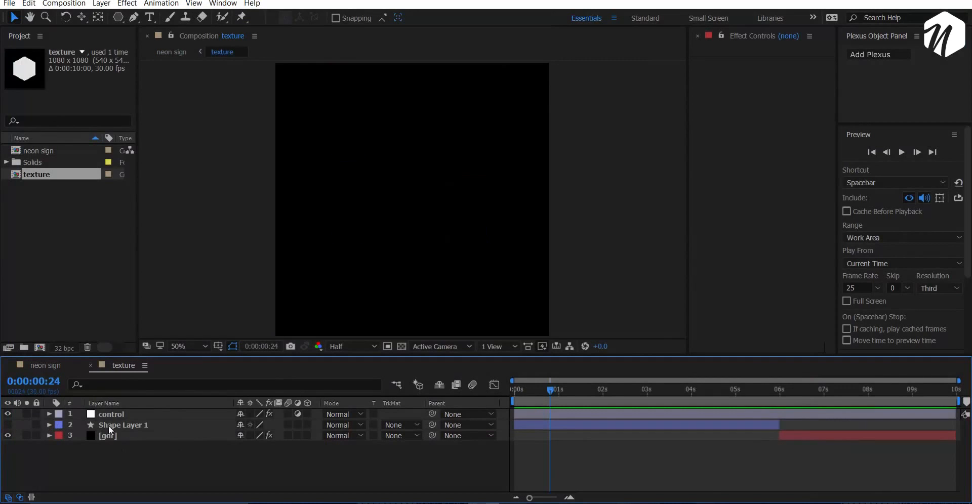
pyautogui.click(145, 424)
pyautogui.click(821, 388)
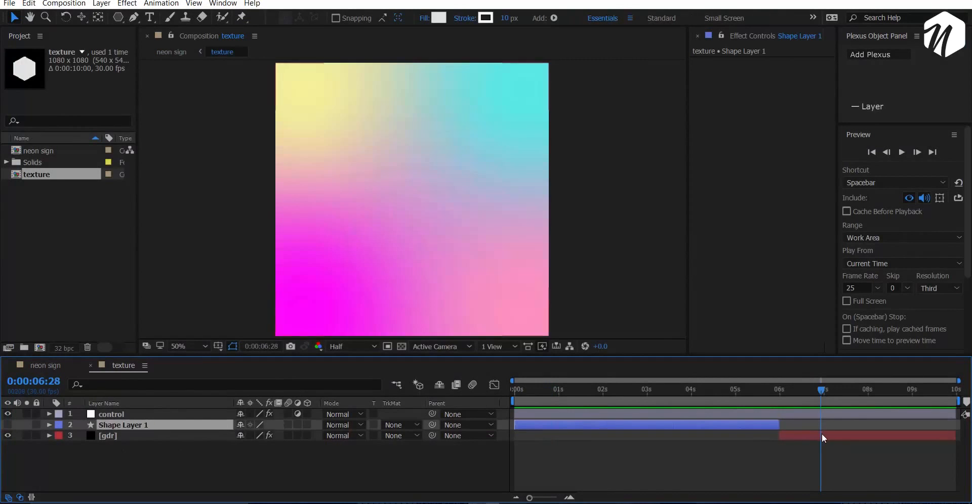
# Duplicate the gdr gradient layer and move the copy to the start of the timeline
pyautogui.click(821, 435)
pyautogui.hotkey('ctrl', 'd')
pyautogui.moveTo(825, 435); pyautogui.dragTo(536, 447)
pyautogui.click(544, 445)
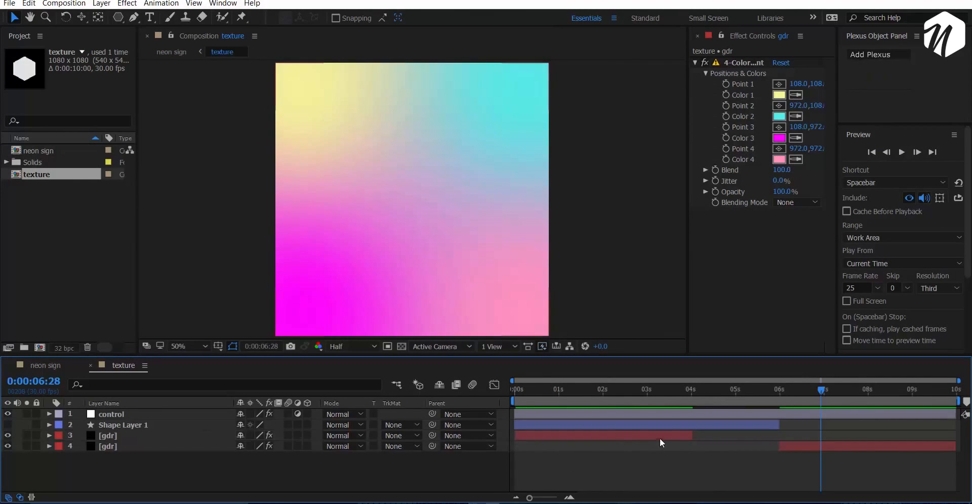
# Extend the copied gdr layer to 0:00:06:00, undoing the accidental Shape Layer 1 adjustment and closing the extra viewer
pyautogui.click(615, 435)
pyautogui.moveTo(689, 435); pyautogui.dragTo(762, 433)
pyautogui.moveTo(764, 426); pyautogui.dragTo(780, 424)
pyautogui.hotkey('ctrl', 'z')
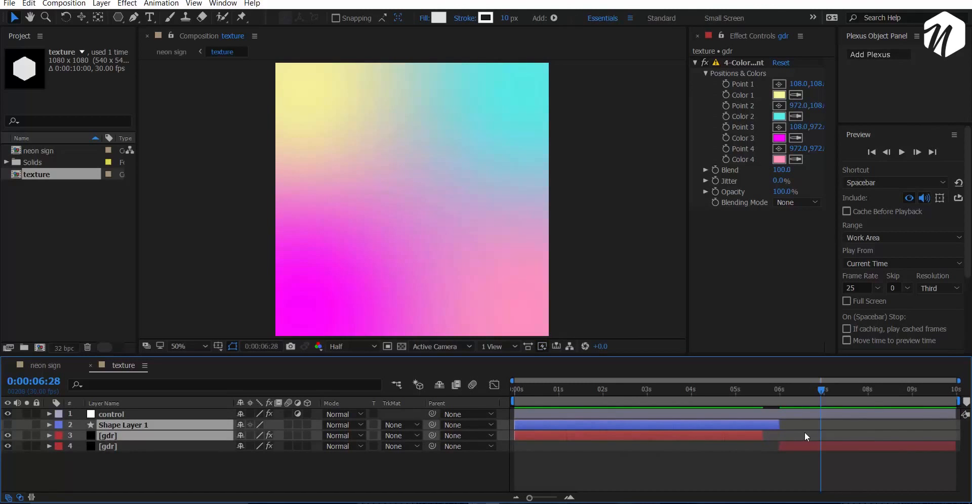
pyautogui.click(749, 438)
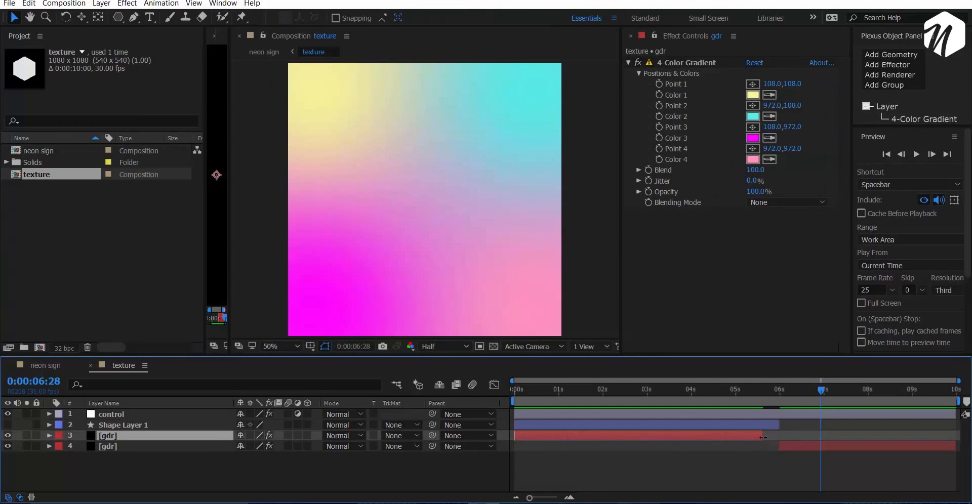
pyautogui.click(211, 38)
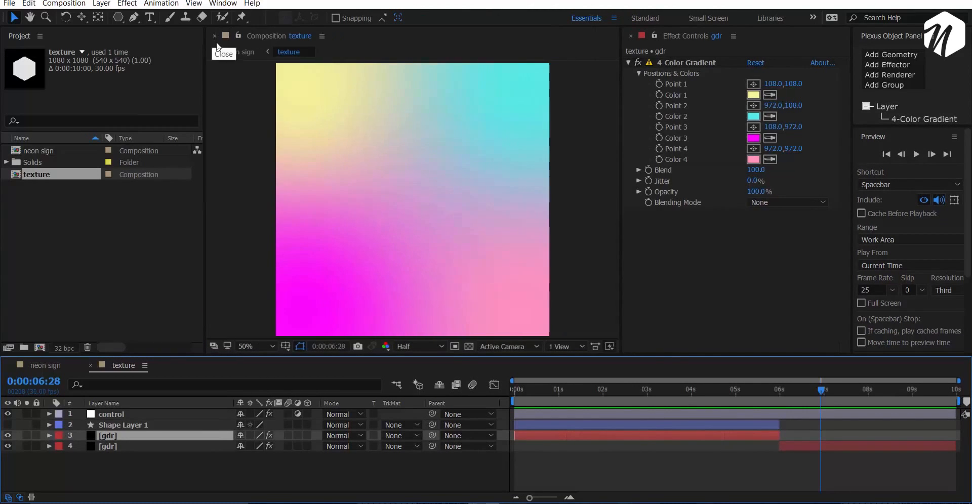
# Add the expression wiggle(2,100) to Point 1 of the copied layer's 4-Color Gradient and preview it from the start
pyautogui.click(640, 395)
pyautogui.moveTo(639, 394); pyautogui.dragTo(630, 393)
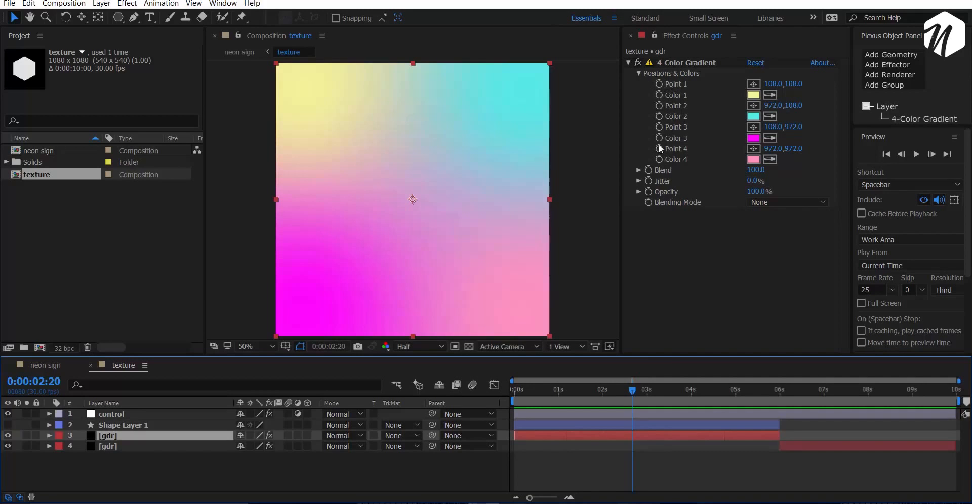
pyautogui.click(685, 120)
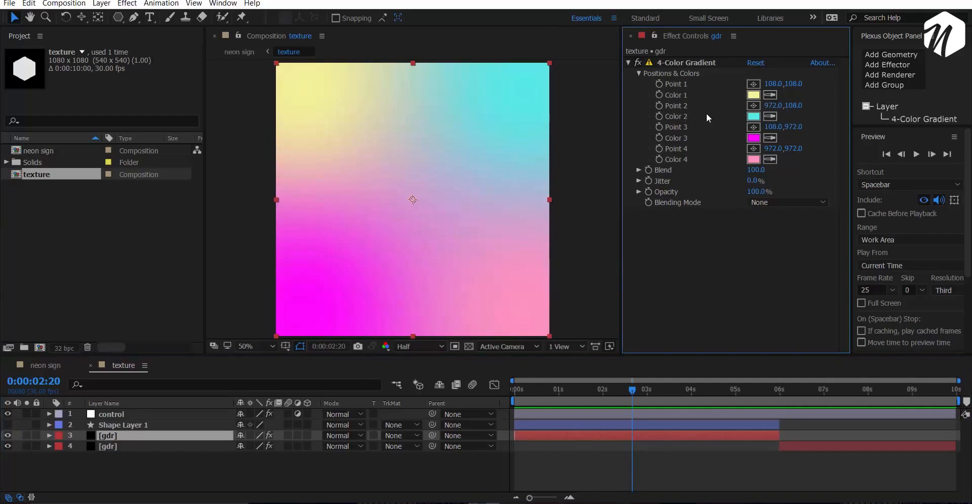
pyautogui.keyDown('alt'); pyautogui.click(659, 84); pyautogui.keyUp('alt')
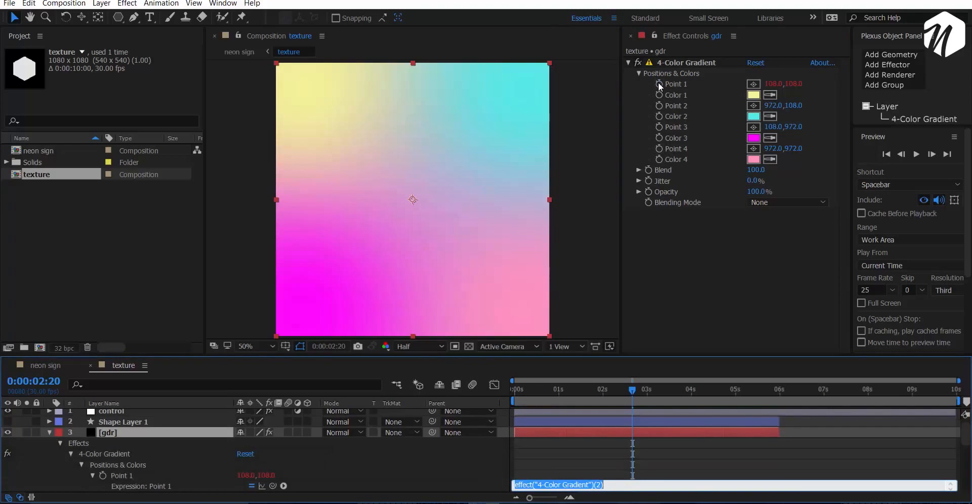
pyautogui.write('wiggle(2,100')
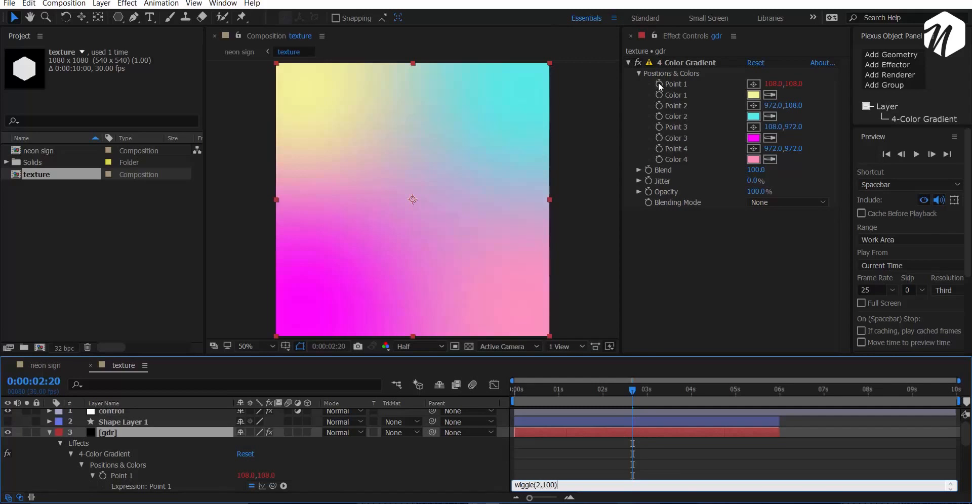
pyautogui.click(579, 461)
pyautogui.moveTo(540, 389); pyautogui.dragTo(491, 406)
pyautogui.press('space')
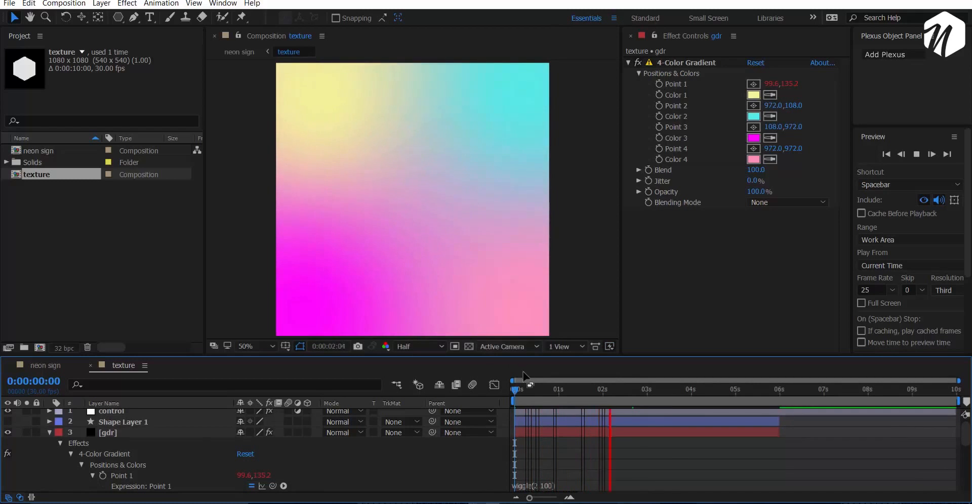
pyautogui.press('space')
# Add the expression wiggle(3,200) to Point 2 of the 4-Color Gradient, leaving Color 2 without an expression
pyautogui.keyDown('alt'); pyautogui.click(659, 119); pyautogui.keyUp('alt')
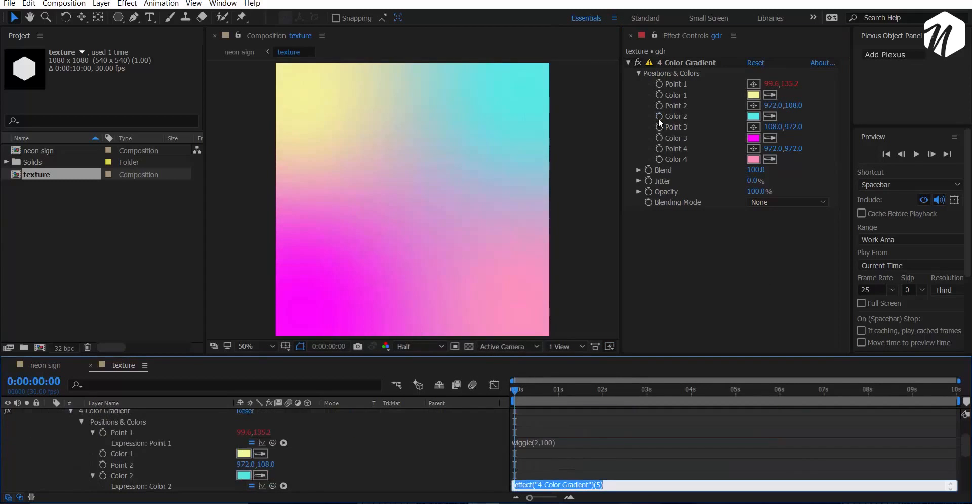
pyautogui.keyDown('alt'); pyautogui.click(658, 118); pyautogui.keyUp('alt')
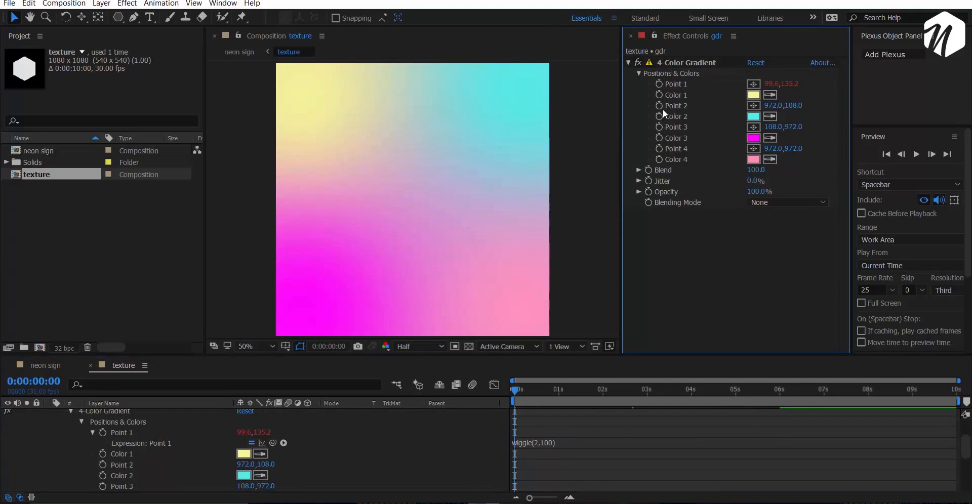
pyautogui.keyDown('alt'); pyautogui.click(662, 105); pyautogui.keyUp('alt')
pyautogui.write('wiggle(3,200')
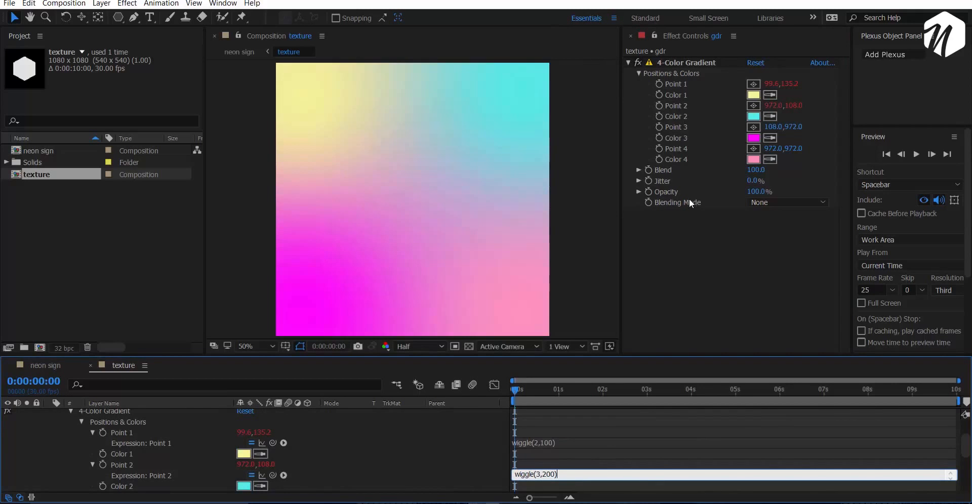
pyautogui.click(729, 260)
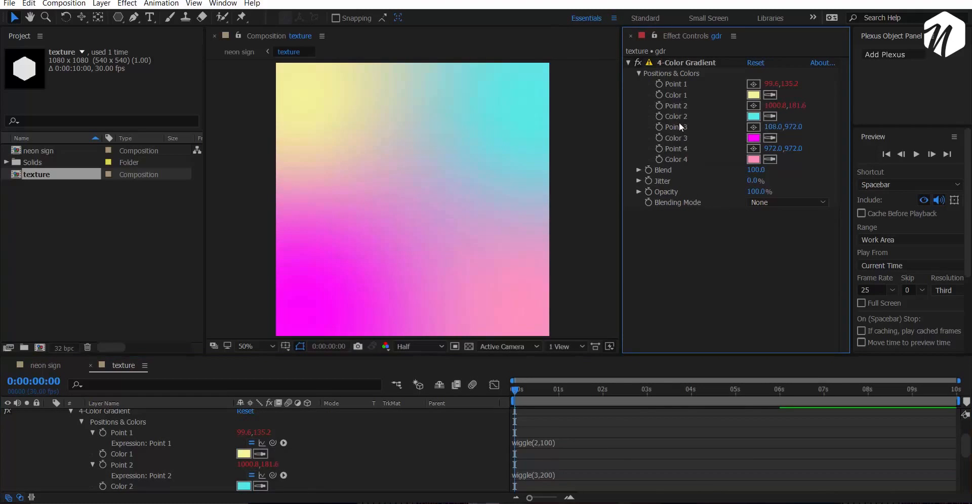
# Add the expression wiggle(4,100) to Point 3 of the 4-Color Gradient
pyautogui.keyDown('alt'); pyautogui.click(659, 127); pyautogui.keyUp('alt')
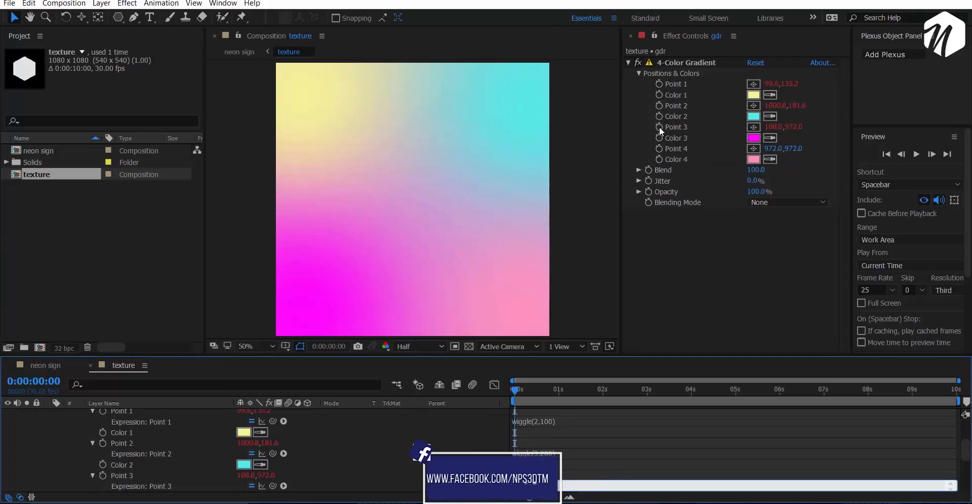
pyautogui.write('wiggle(4,100)')
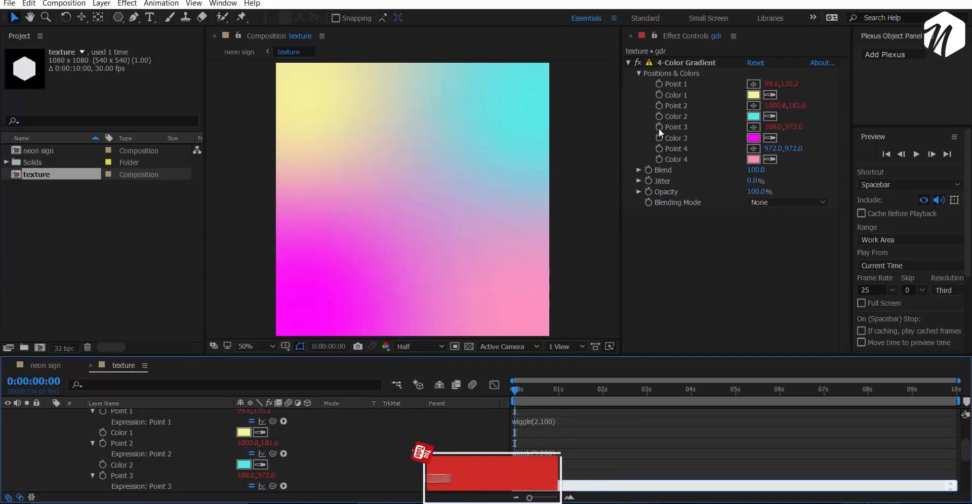
pyautogui.click(600, 460)
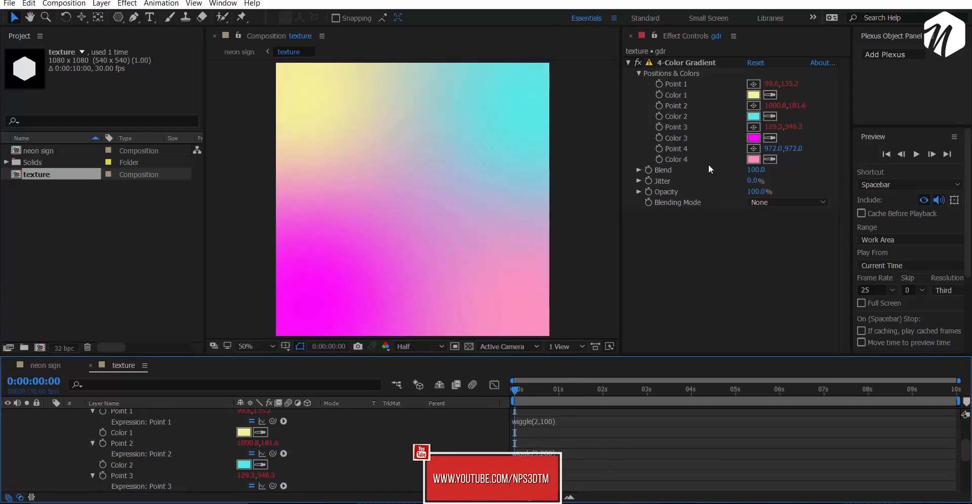
# Add the expression wiggle(3,150) to Point 4 of the 4-Color Gradient and preview the moving gradient
pyautogui.keyDown('alt'); pyautogui.click(658, 148); pyautogui.keyUp('alt')
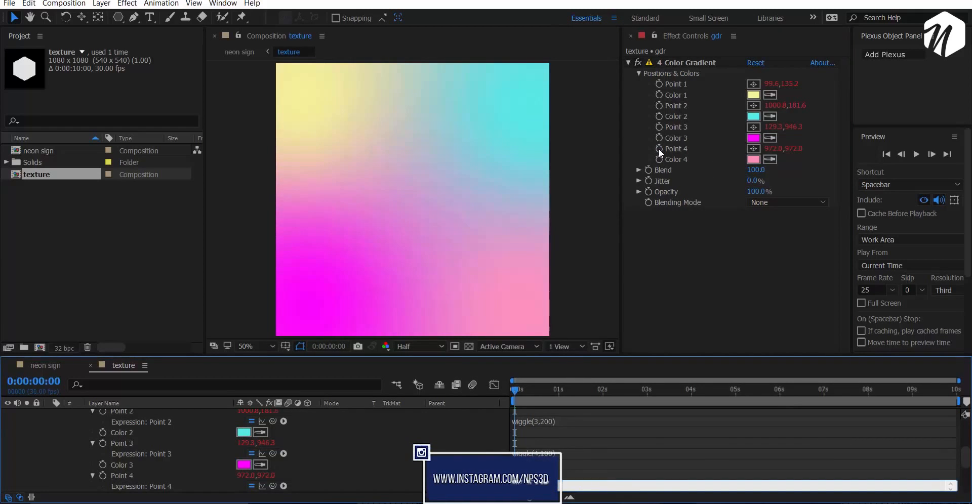
pyautogui.write('wiggle(3')
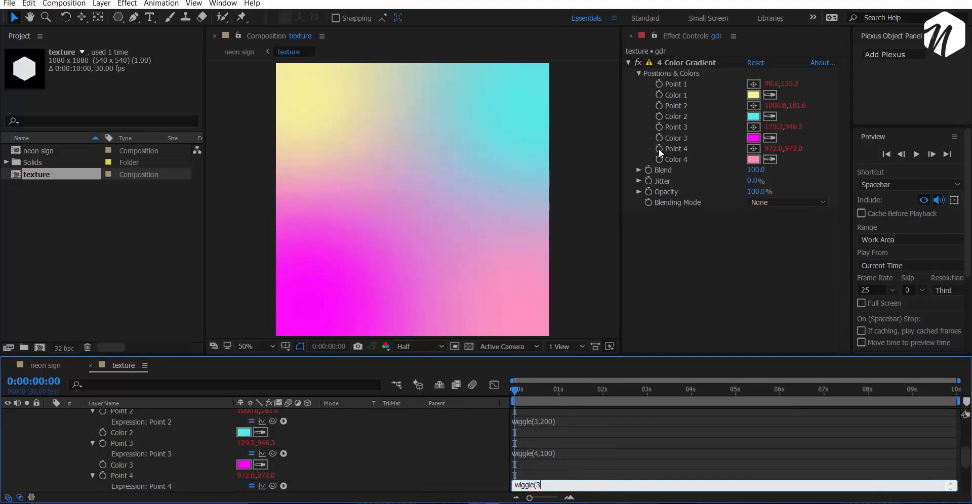
pyautogui.write(',150)')
pyautogui.click(600, 447)
pyautogui.press('space')
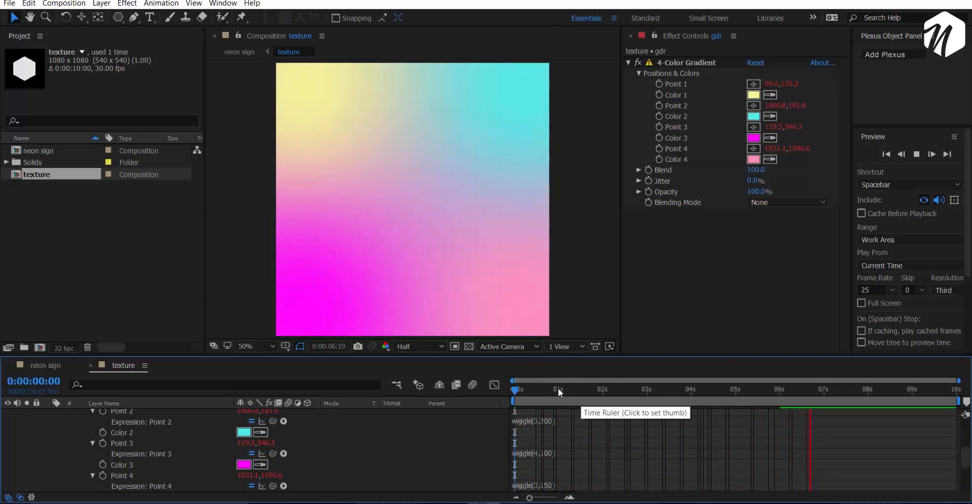
pyautogui.press('space')
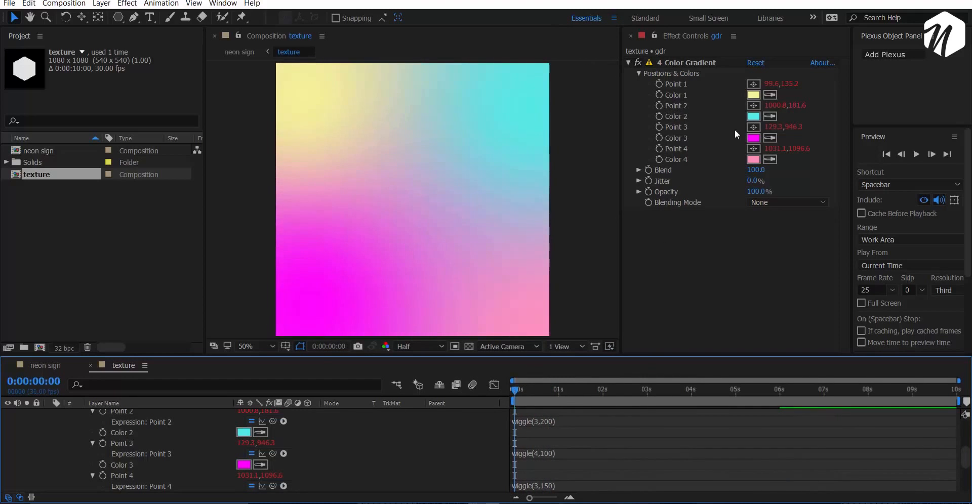
# Add the expression wiggle(2,56) to Color 1 of the 4-Color Gradient and preview the color change
pyautogui.keyDown('alt'); pyautogui.click(657, 97); pyautogui.keyUp('alt')
pyautogui.write('wiggle(2,')
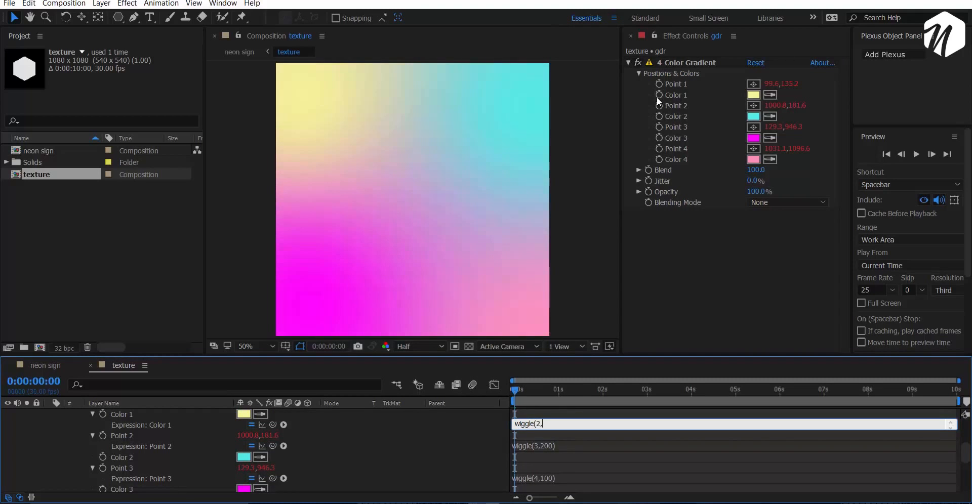
pyautogui.write('56)')
pyautogui.click(633, 463)
pyautogui.press('space')
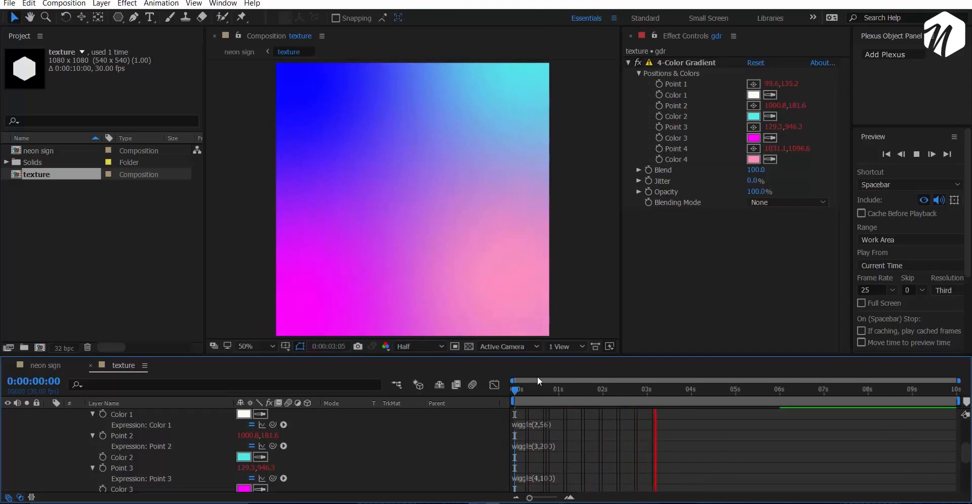
# Change the Color 1 expression to wiggle(2,156) and preview it from 0:00:00:18
pyautogui.click(541, 389)
pyautogui.click(545, 425)
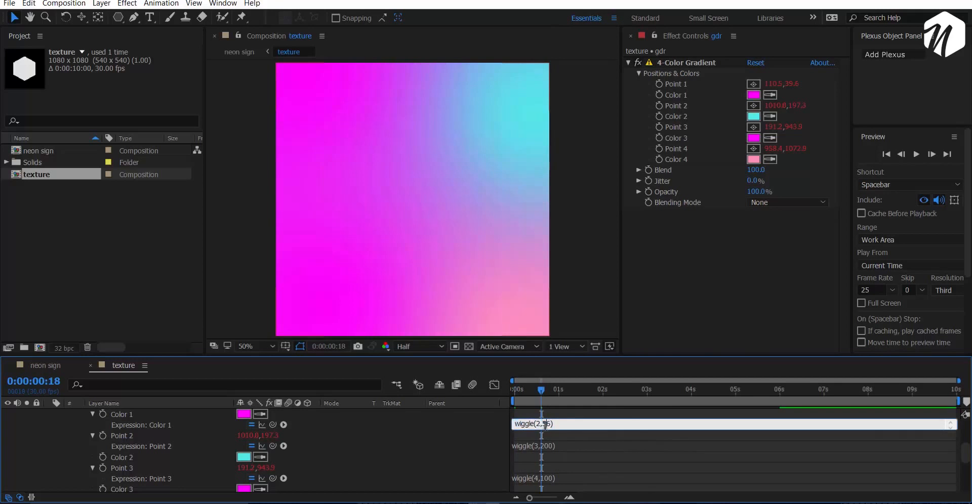
pyautogui.click(576, 439)
pyautogui.press('space')
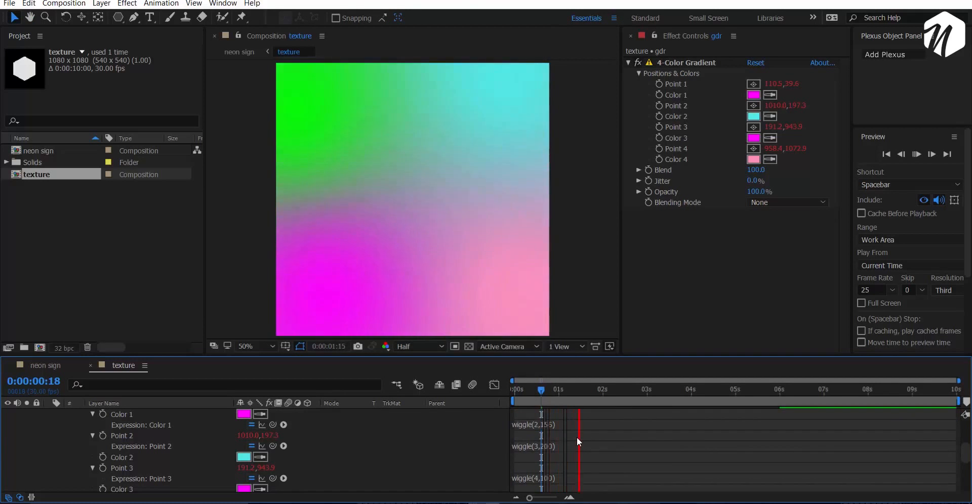
pyautogui.click(542, 389)
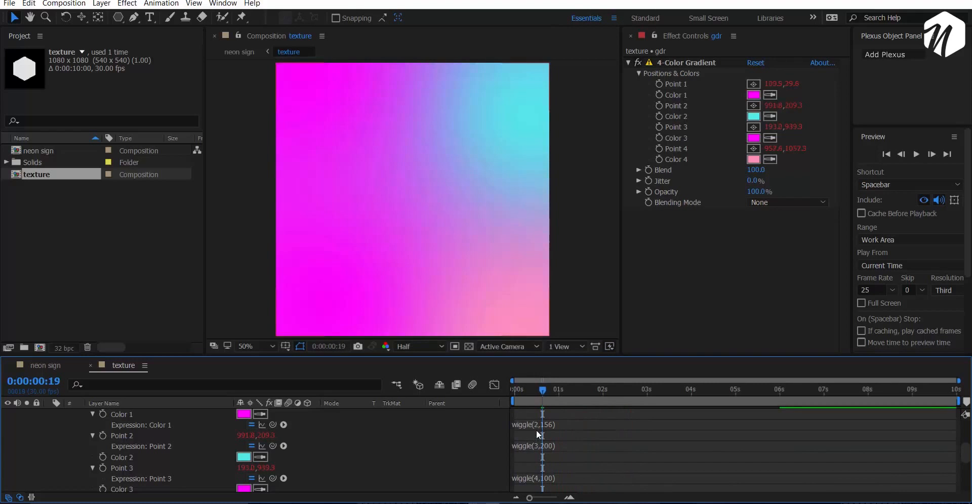
# Change the Color 1 expression to wiggle(12,156), preview it, and return to the neon sign composition
pyautogui.click(540, 426)
pyautogui.write('1')
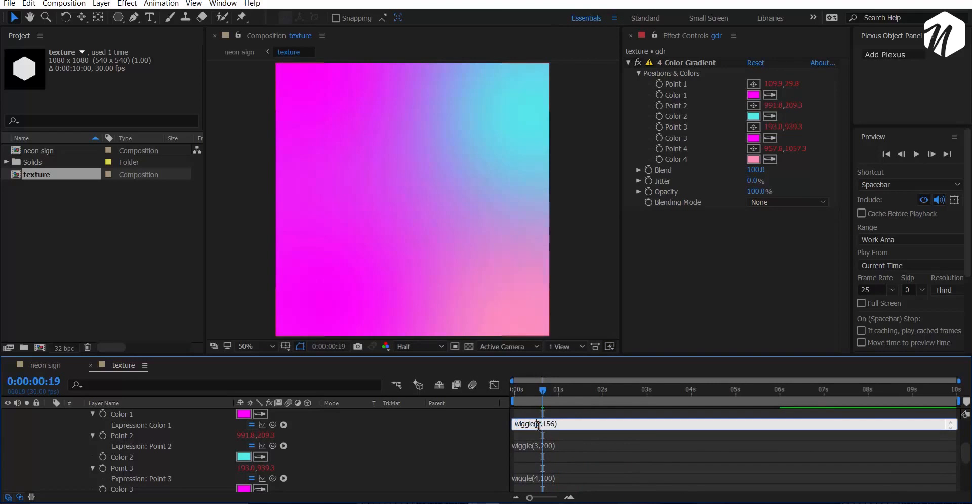
pyautogui.click(582, 451)
pyautogui.press('space')
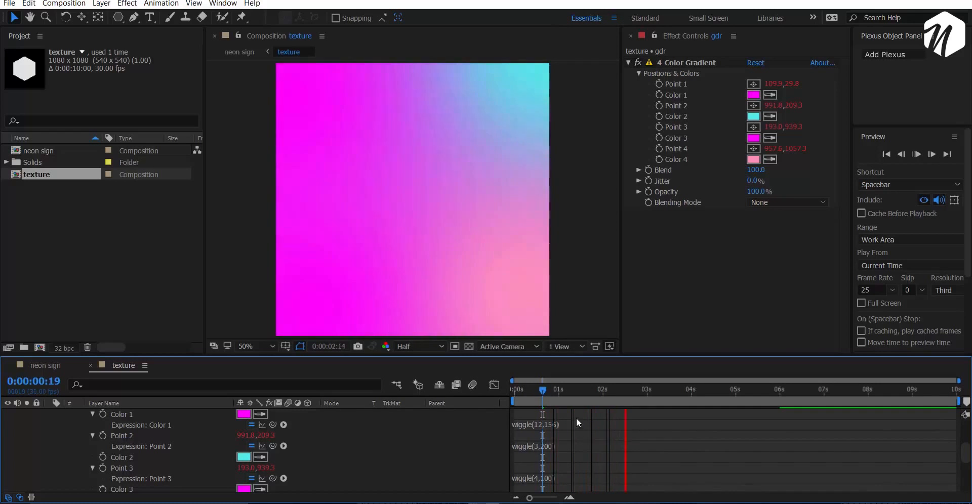
pyautogui.click(75, 365)
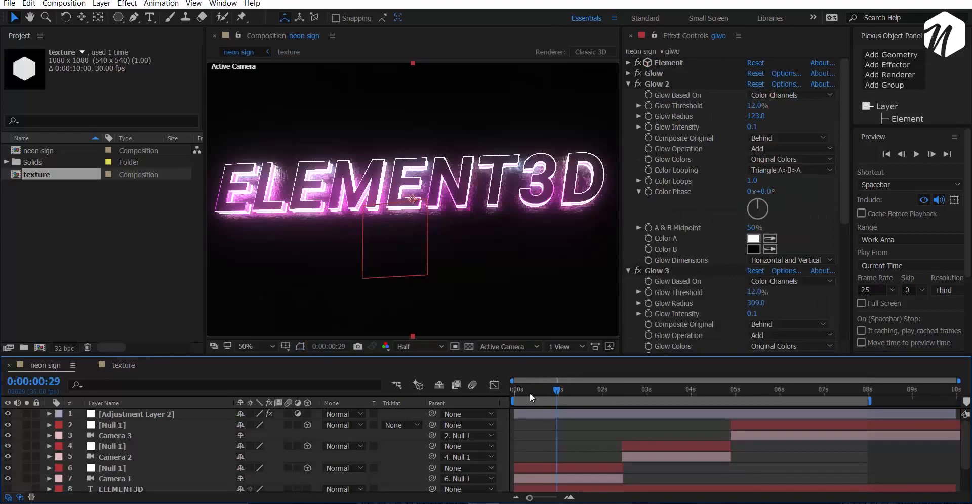
# Preview the neon sign composition, place the playhead at 0:00:01:09, and save the project
pyautogui.press('space')
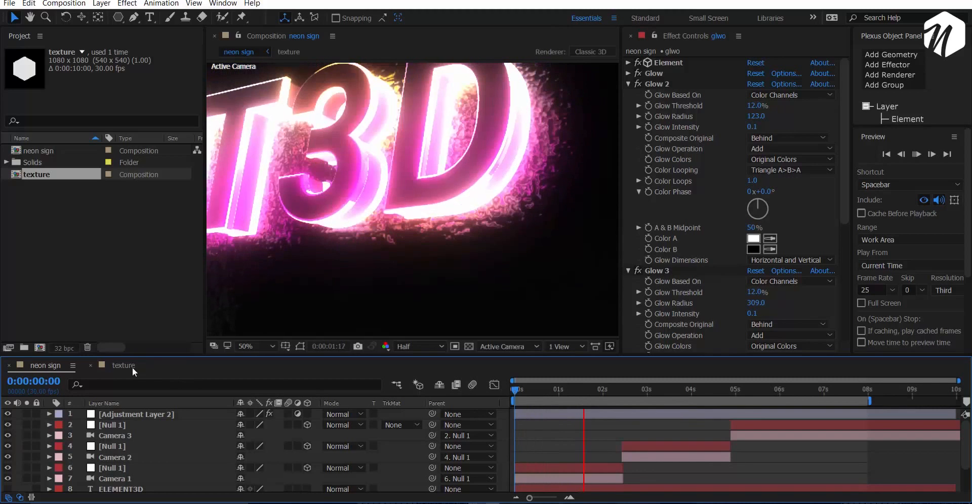
pyautogui.click(572, 391)
pyautogui.hotkey('ctrl', 's')
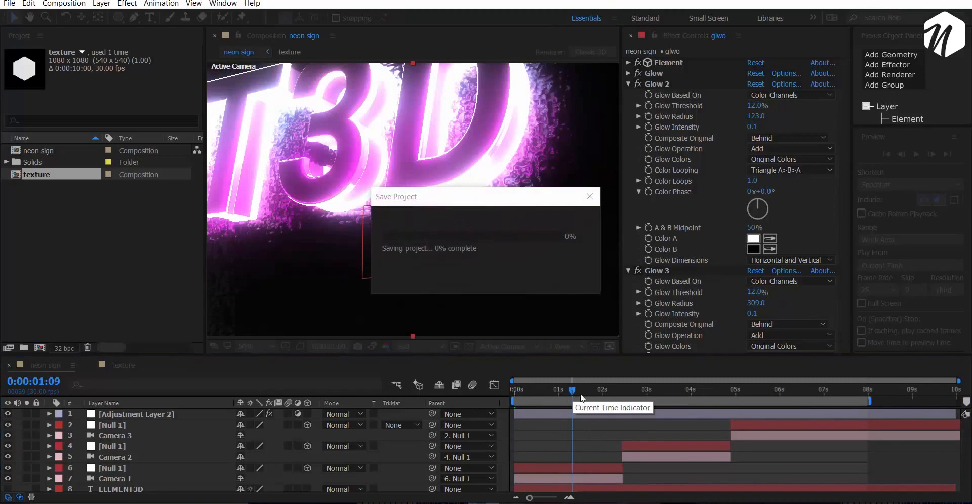
# Preview the gradient in the texture composition and return to the neon sign composition
pyautogui.click(133, 364)
pyautogui.press('space')
pyautogui.click(50, 435)
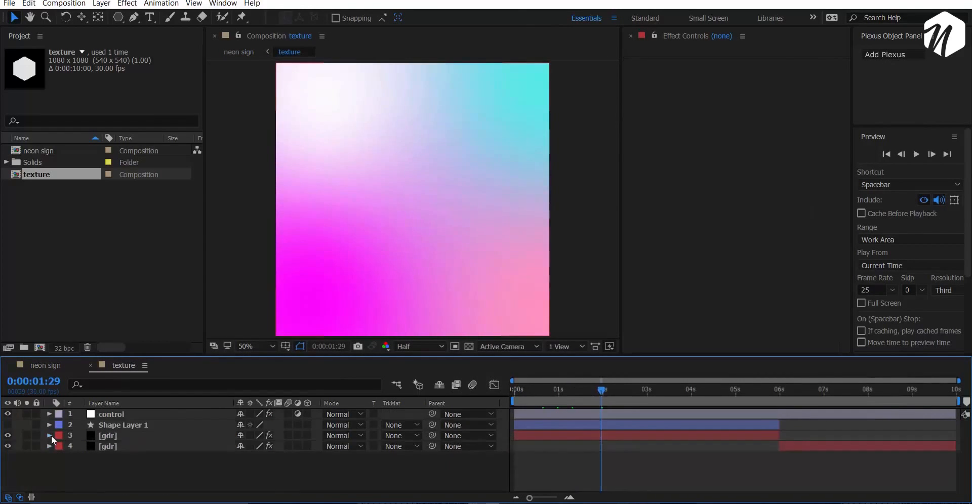
pyautogui.click(47, 369)
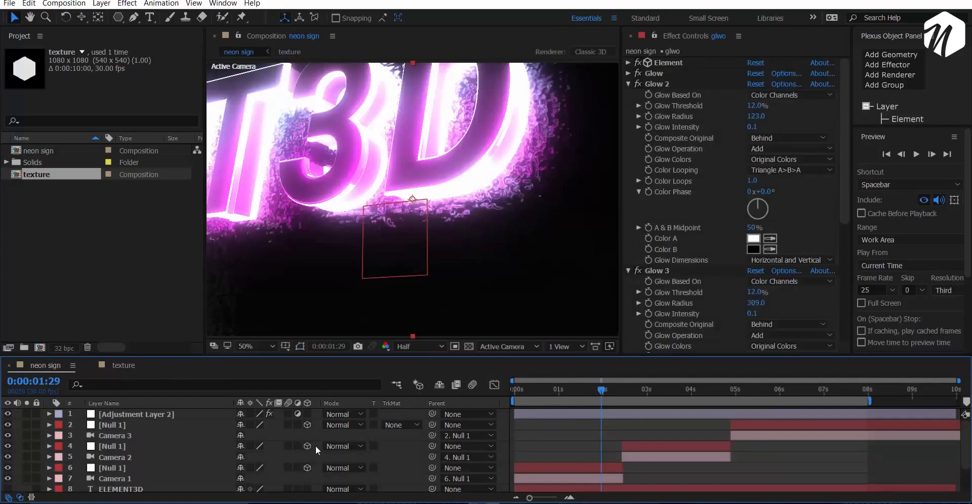
# Hide the glwo layer and preview the neon sign composition from the start without its glow
pyautogui.scroll(-3, 153, 453)
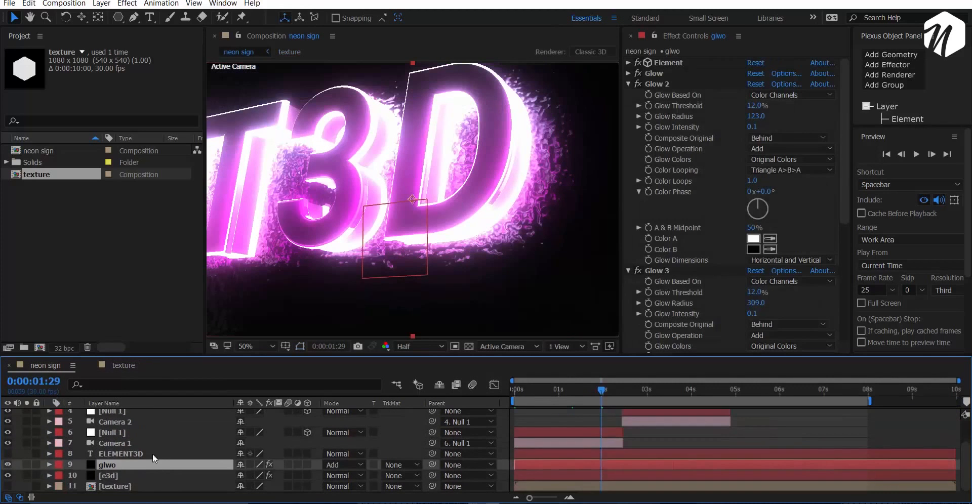
pyautogui.click(117, 477)
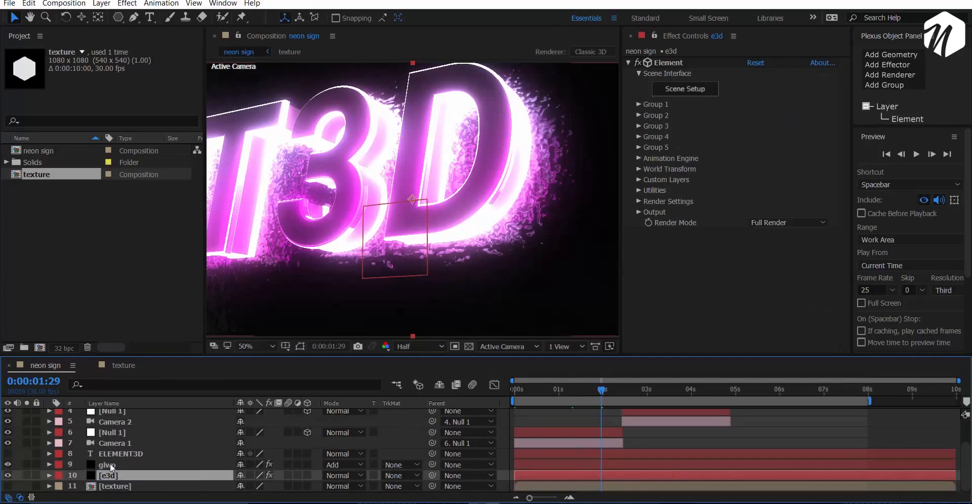
pyautogui.click(108, 466)
pyautogui.click(7, 465)
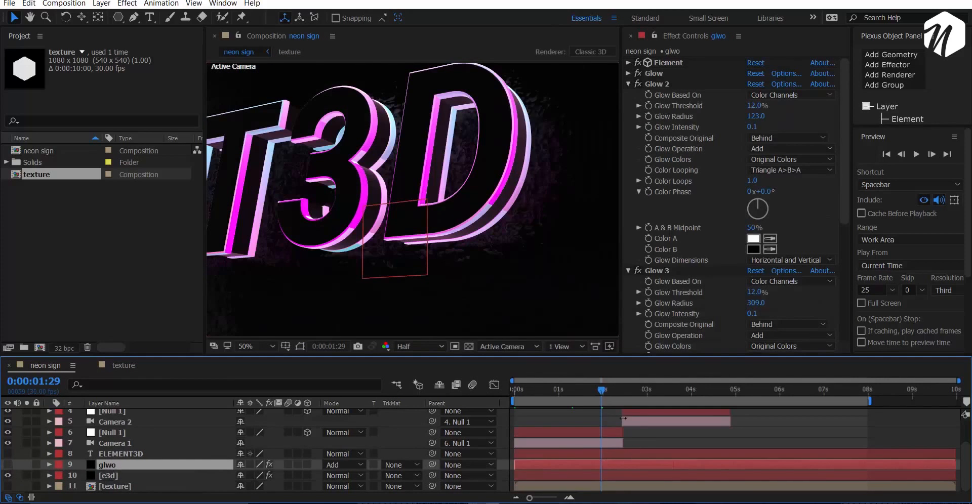
pyautogui.press('Home')
pyautogui.press('space')
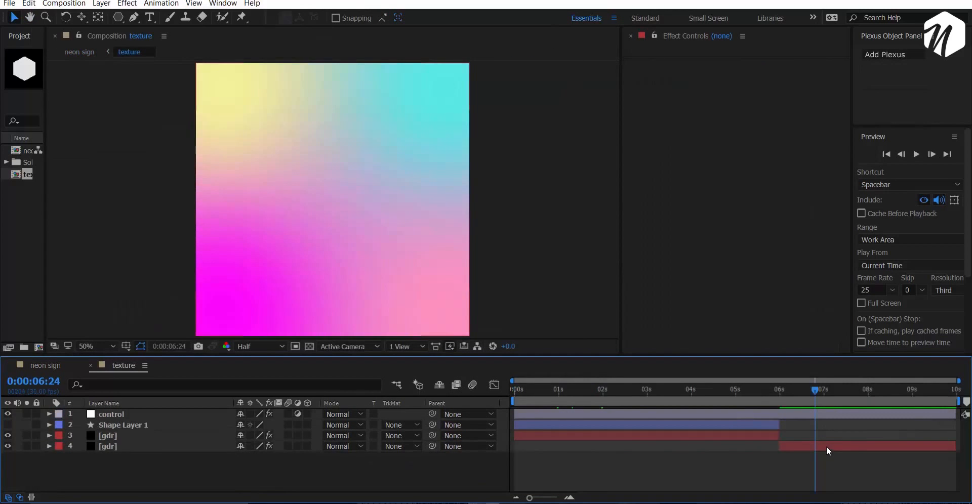
# In the texture composition, set the second gdr layer's 4-Color Gradient to light grey for Color 1 and BBBBBB for Color 2
pyautogui.click(825, 444)
pyautogui.click(753, 94)
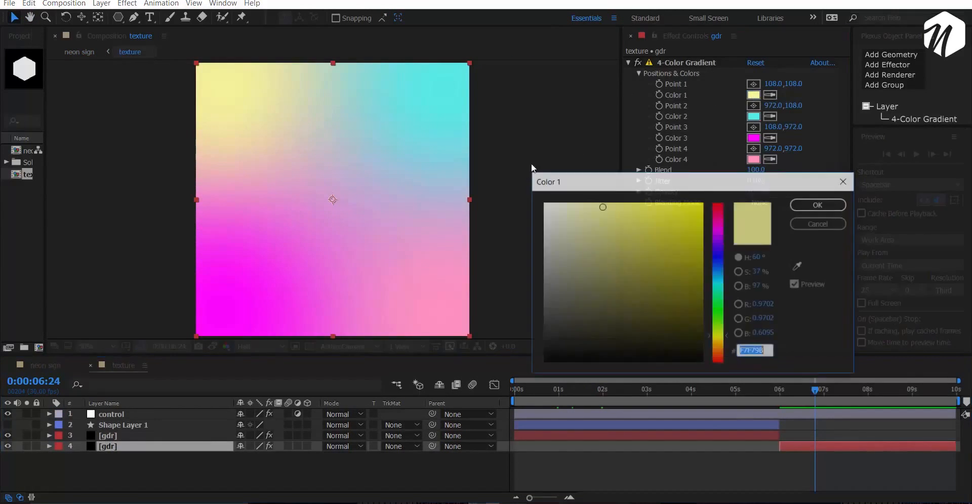
pyautogui.click(545, 219)
pyautogui.click(810, 204)
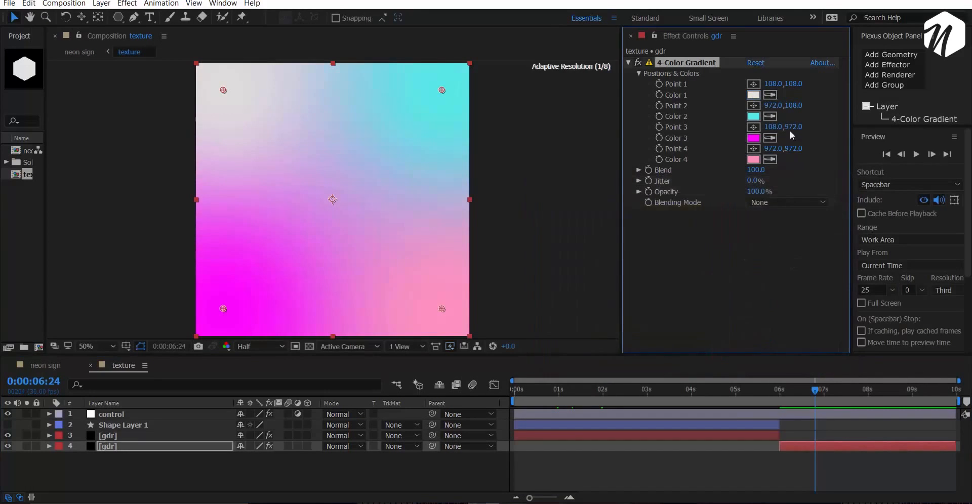
pyautogui.click(754, 116)
pyautogui.click(543, 244)
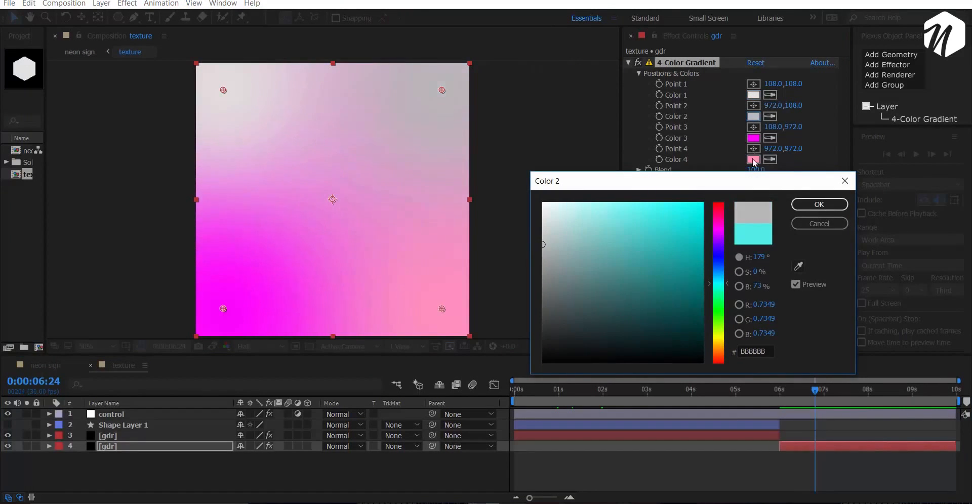
pyautogui.click(819, 204)
# Set Color 4 of the second gdr layer's gradient to 4F4DCB and Color 3 to 0070FF
pyautogui.click(753, 160)
pyautogui.click(718, 280)
pyautogui.moveTo(718, 280); pyautogui.dragTo(718, 257)
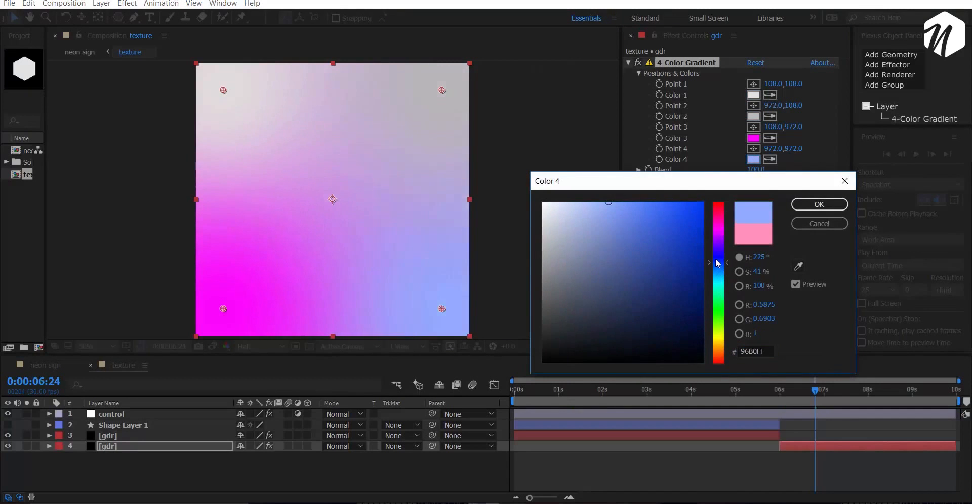
pyautogui.click(641, 235)
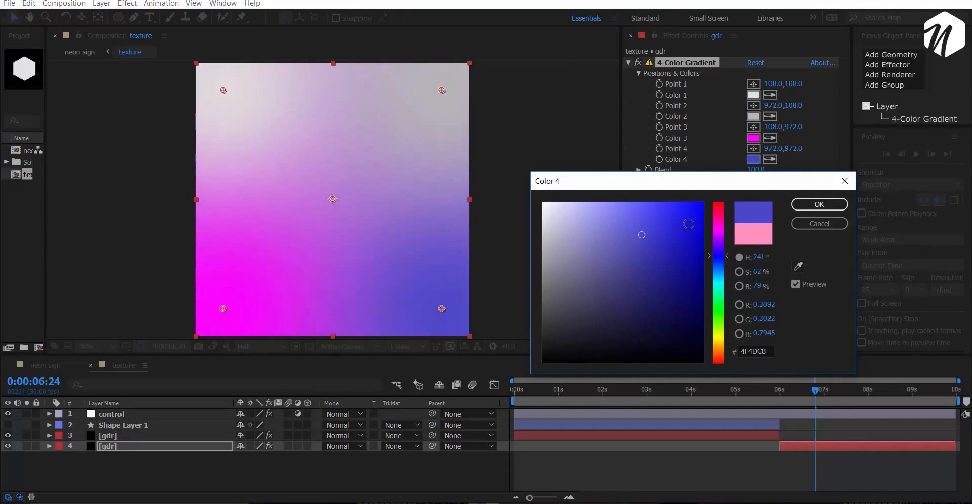
pyautogui.click(819, 204)
pyautogui.click(753, 137)
pyautogui.moveTo(715, 259)
pyautogui.mouseDown()
pyautogui.moveTo(718, 276)
pyautogui.moveTo(723, 269)
pyautogui.mouseUp()
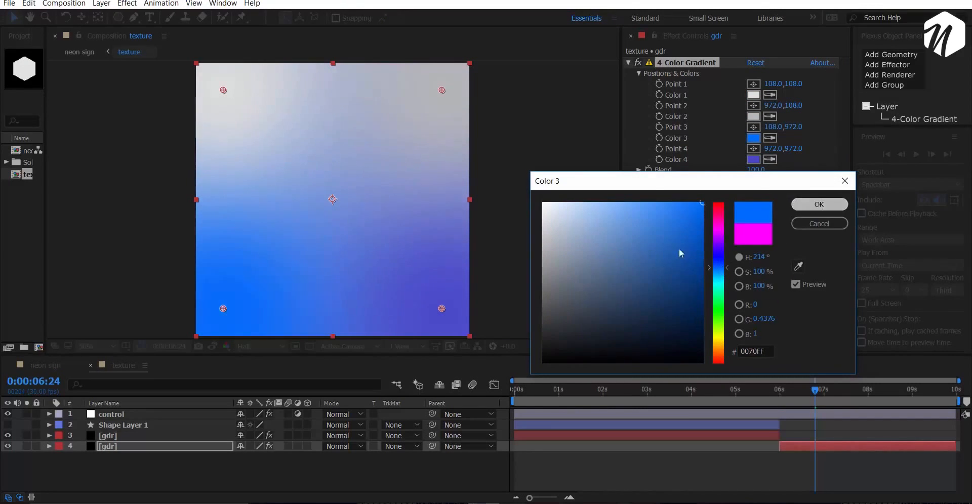
pyautogui.click(819, 204)
# Save the project and check the neon sign composition at 0:00:04:00 and 0:00:07:05
pyautogui.click(35, 366)
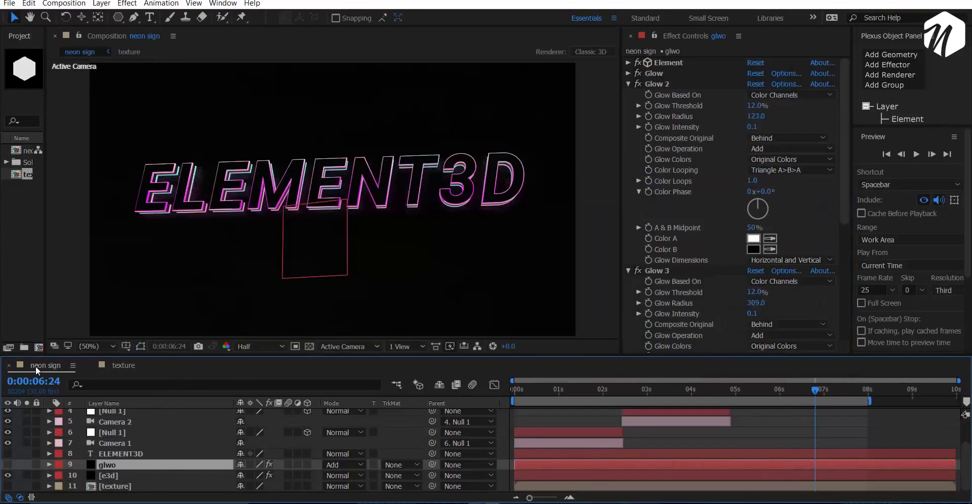
pyautogui.hotkey('ctrl', 's')
pyautogui.click(692, 390)
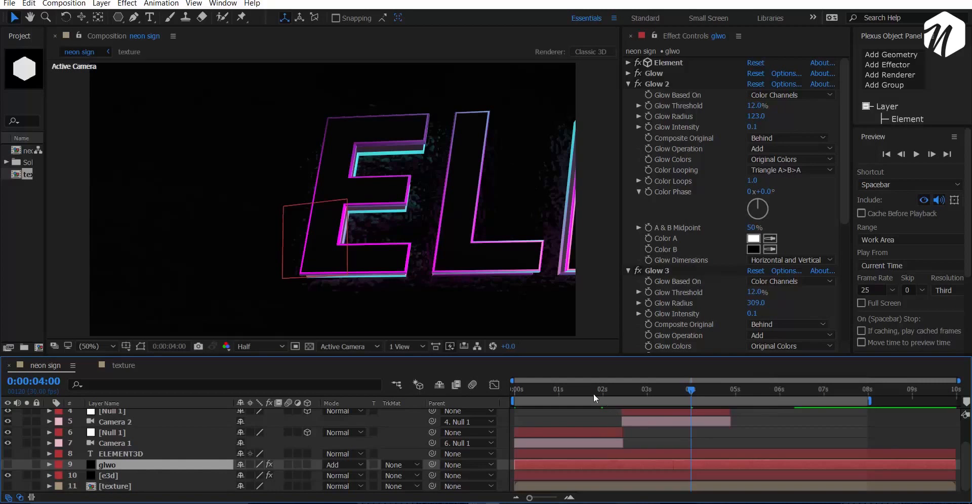
pyautogui.click(831, 390)
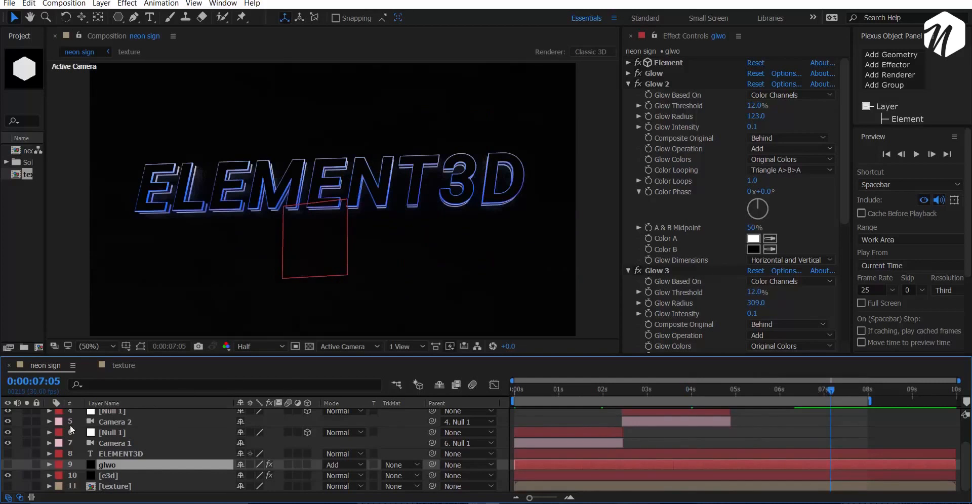
# Solo the ELEMENT3D text layer and add a second line of text reading #NPS3D
pyautogui.click(98, 455)
pyautogui.click(26, 453)
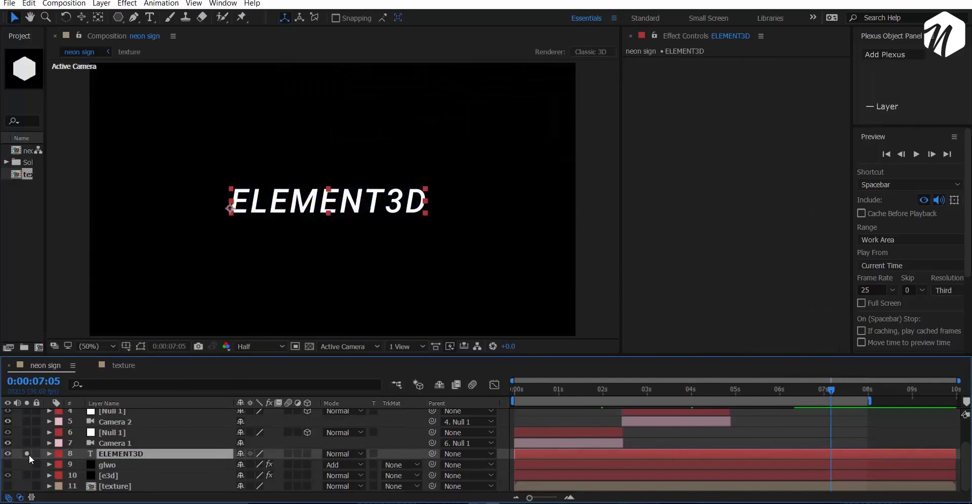
pyautogui.click(149, 18)
pyautogui.click(428, 202)
pyautogui.press('Return')
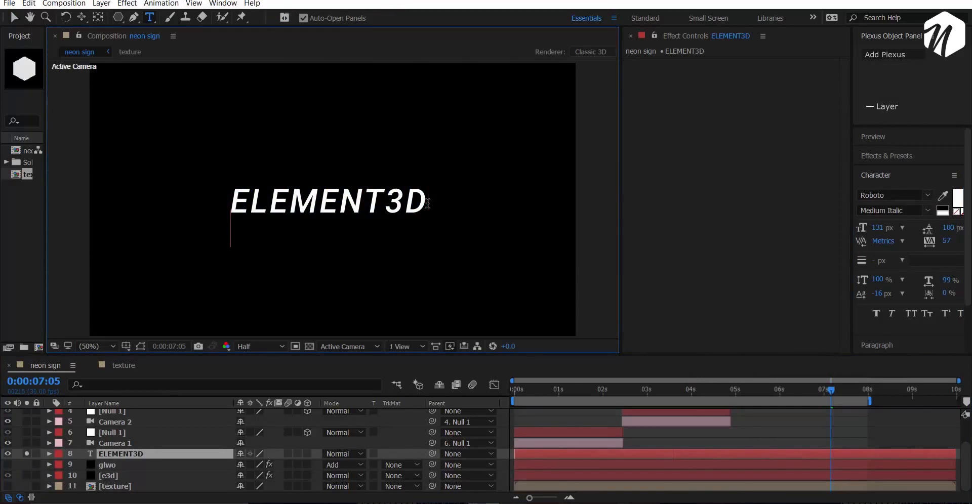
pyautogui.write('#')
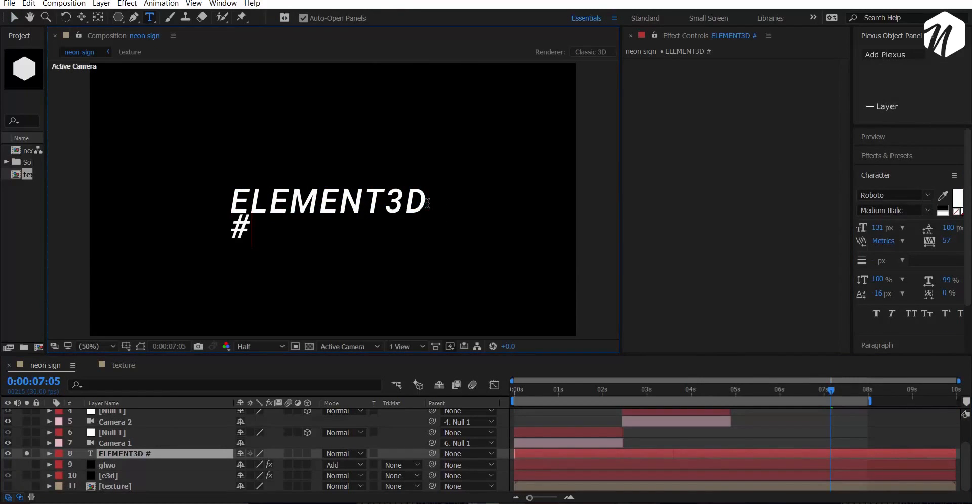
pyautogui.write('nps')
pyautogui.press('BackSpace')
pyautogui.press('BackSpace')
pyautogui.press('BackSpace')
pyautogui.write('NPS3D')
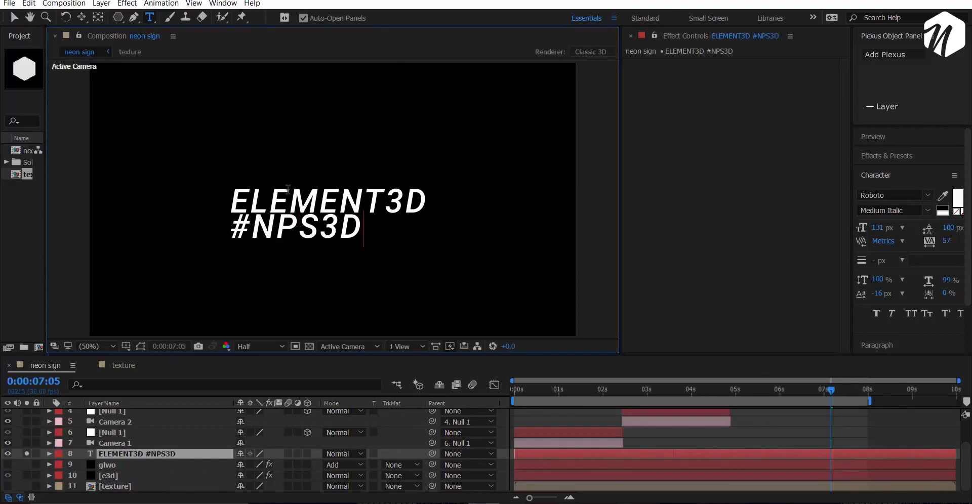
# Indent the #NPS3D line with spaces and check its placement in the 3D sign with the text layer hidden
pyautogui.click(232, 232)
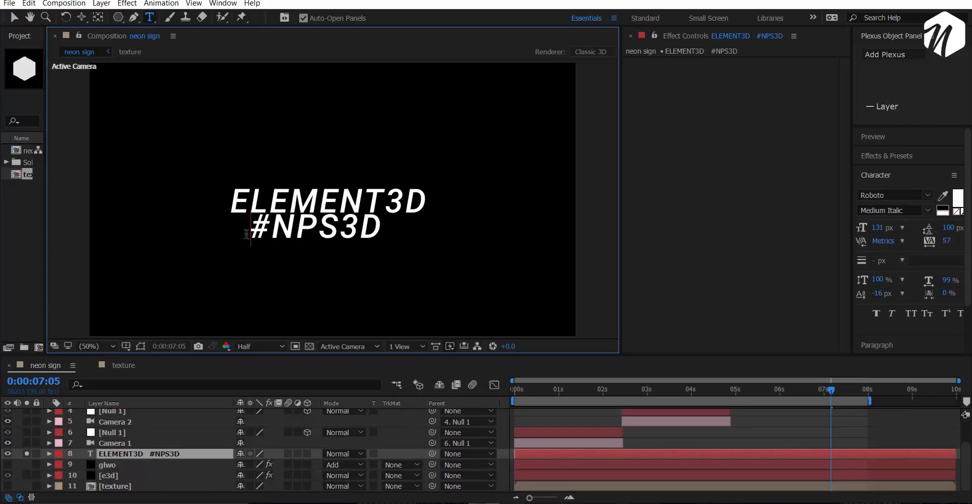
pyautogui.click(6, 455)
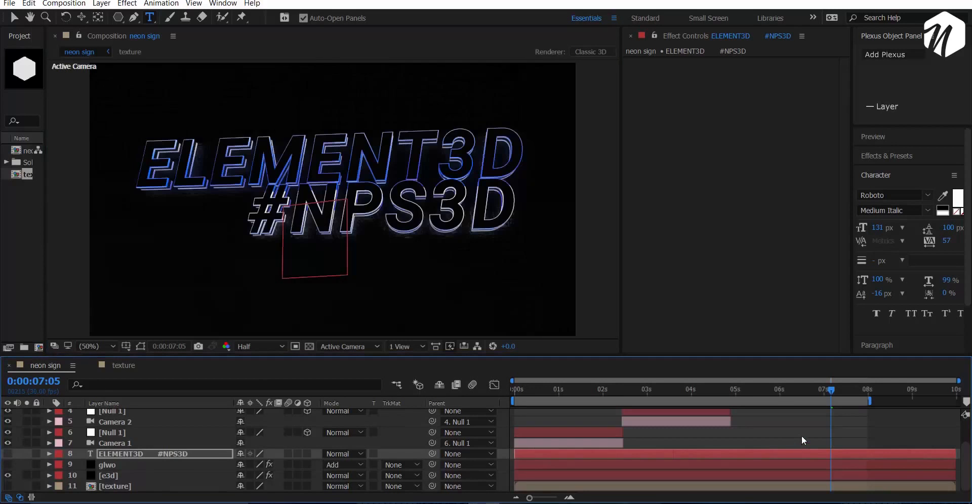
pyautogui.click(8, 453)
pyautogui.click(26, 454)
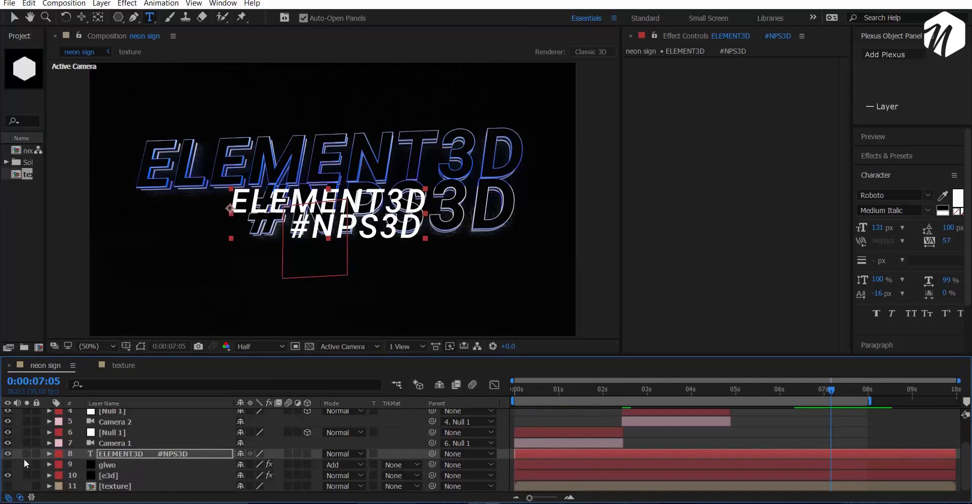
# Set the leading of both text lines to 118 px and the font size of #NPS3D to 80 px
pyautogui.moveTo(424, 233); pyautogui.dragTo(445, 235)
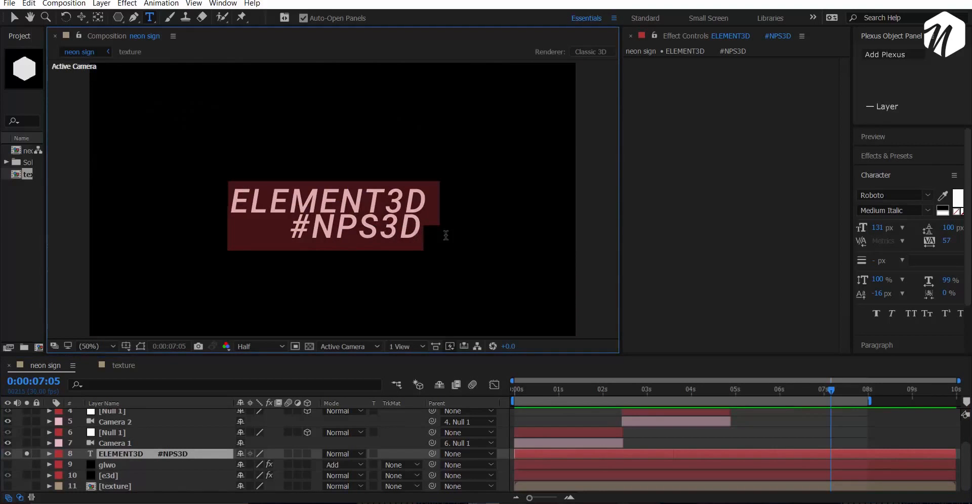
pyautogui.moveTo(946, 234); pyautogui.dragTo(960, 249)
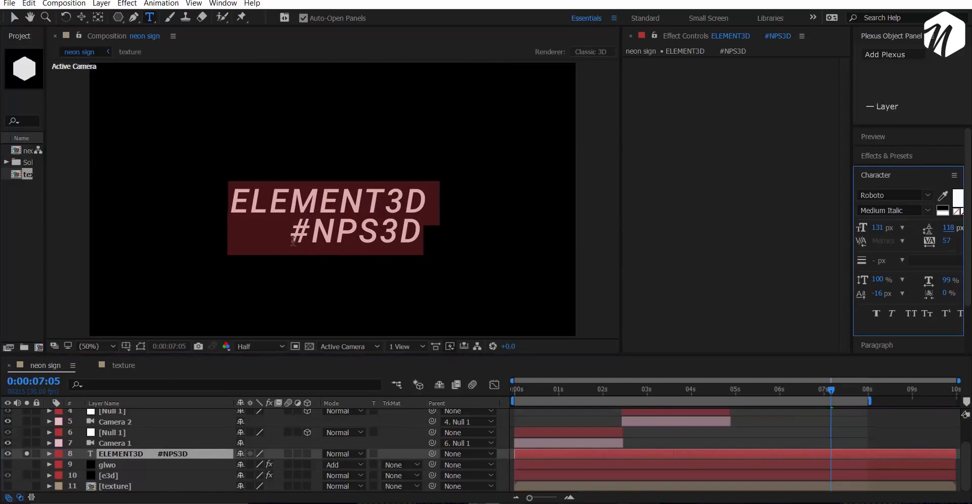
pyautogui.moveTo(293, 242); pyautogui.dragTo(426, 237)
pyautogui.click(879, 227)
pyautogui.write('45')
pyautogui.press('BackSpace')
pyautogui.press('BackSpace')
pyautogui.write('80')
pyautogui.press('Return')
# Indent the #NPS3D line further to the right and set the leading of both text lines to 75 px
pyautogui.click(294, 239)
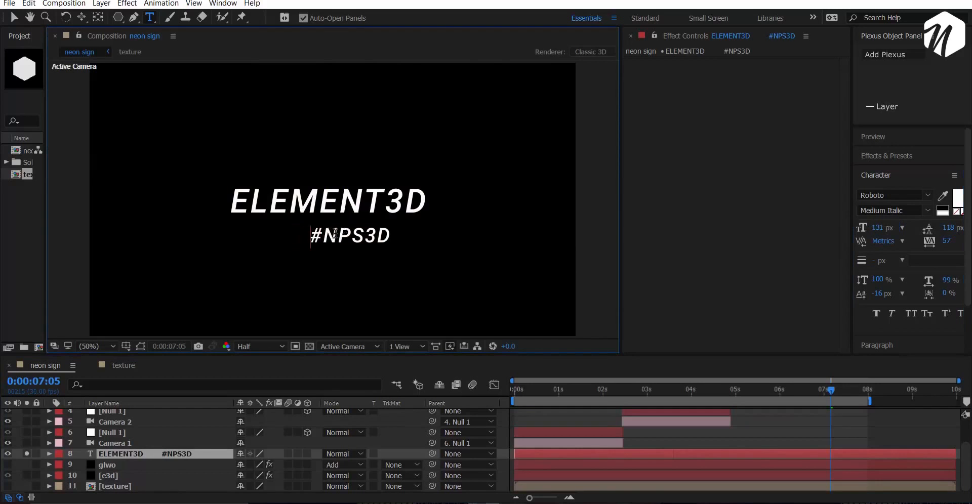
pyautogui.moveTo(427, 239); pyautogui.dragTo(223, 180)
pyautogui.moveTo(950, 228); pyautogui.dragTo(927, 232)
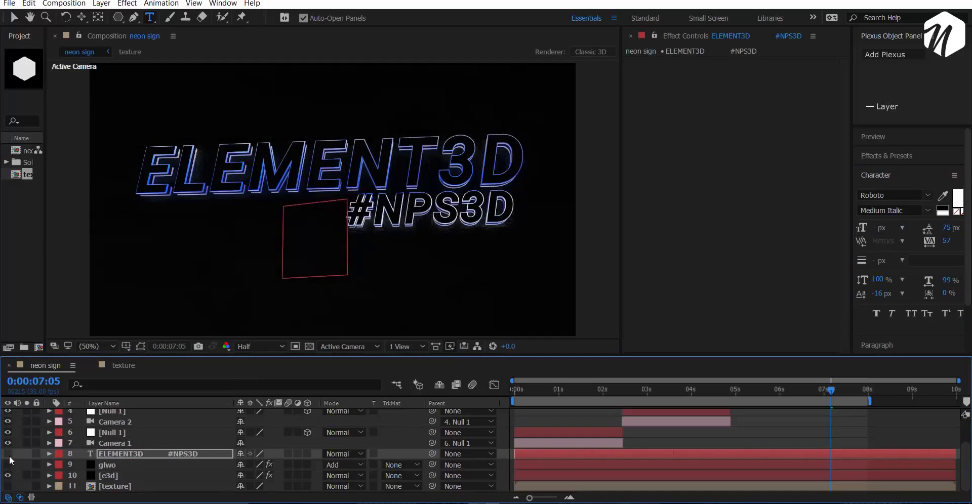
# Preview the two-line sign from the start, then show and select the glwo layer at 0:00:06:10
pyautogui.moveTo(527, 389); pyautogui.dragTo(521, 417)
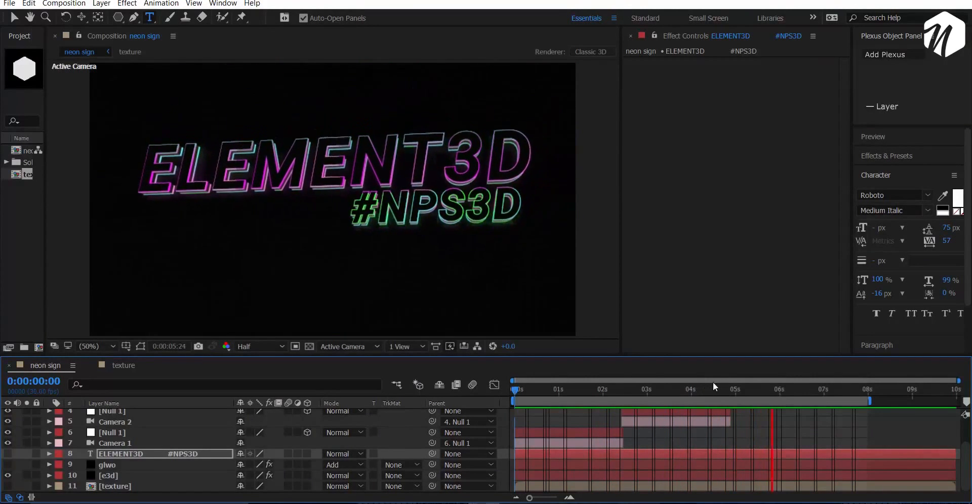
pyautogui.click(794, 391)
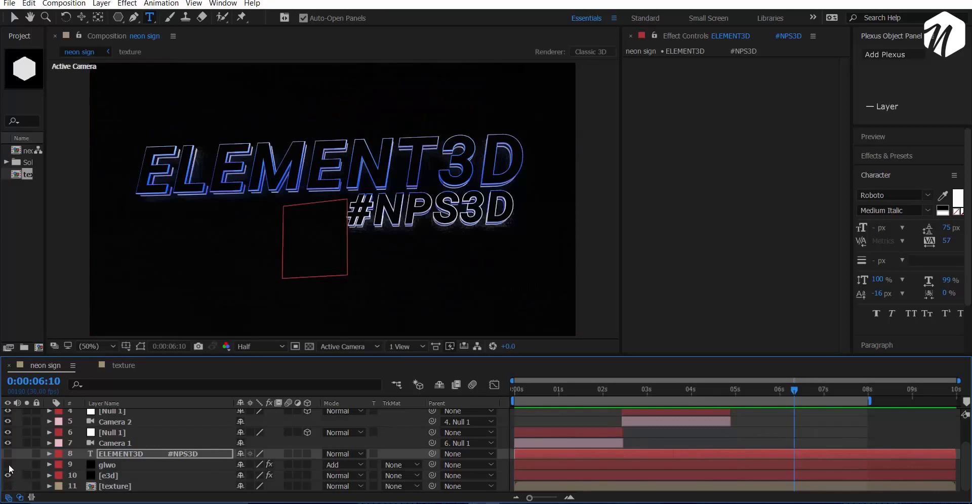
pyautogui.click(117, 474)
pyautogui.click(117, 465)
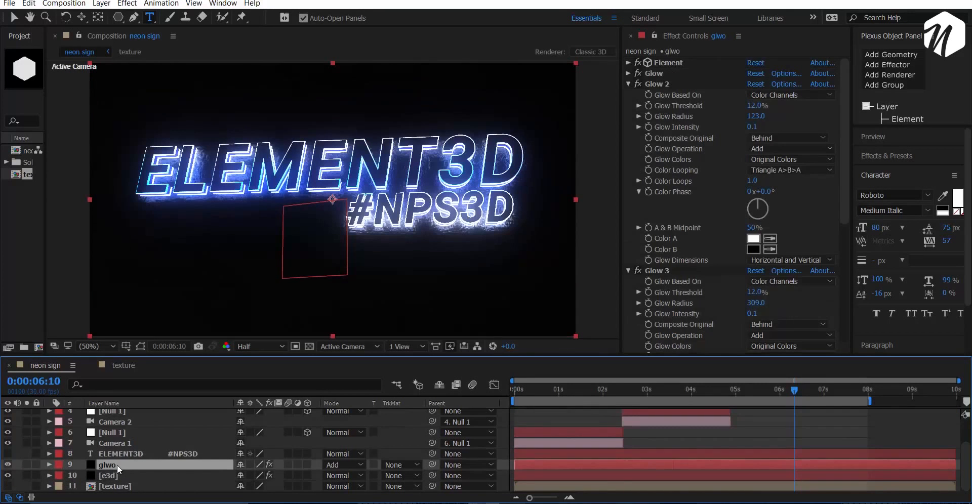
# At 0:00:04:02, set the Glow Threshold of Glow 3 on the glwo layer to 34.4%
pyautogui.scroll(3, 671, 432)
pyautogui.click(694, 389)
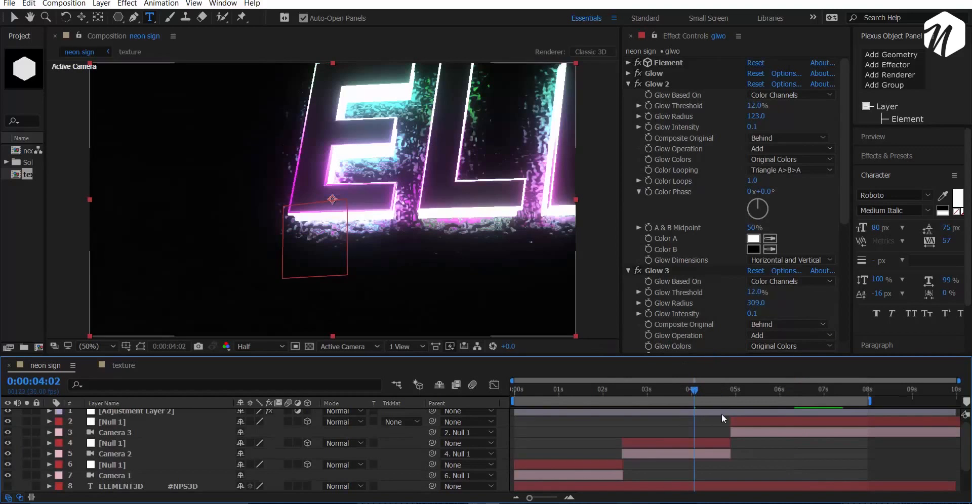
pyautogui.scroll(1, 714, 425)
pyautogui.scroll(-3, 712, 419)
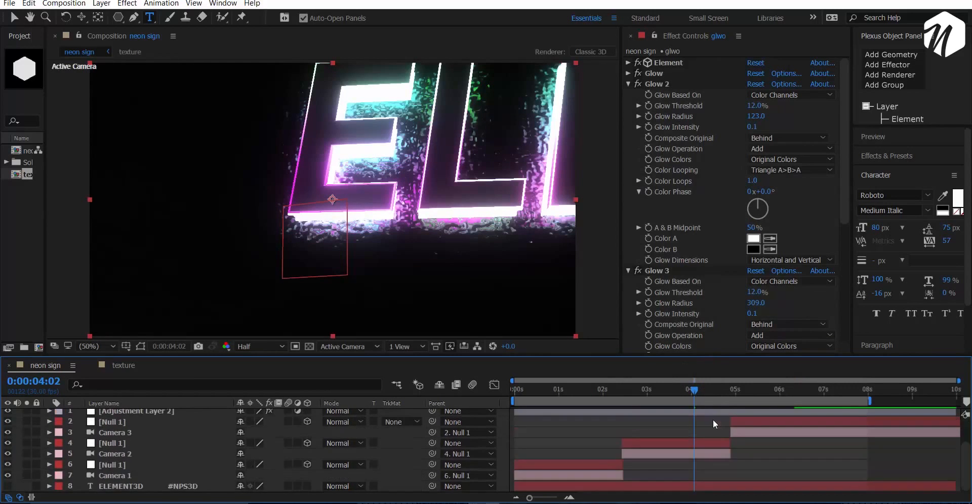
pyautogui.scroll(3, 723, 417)
pyautogui.scroll(-3, 737, 420)
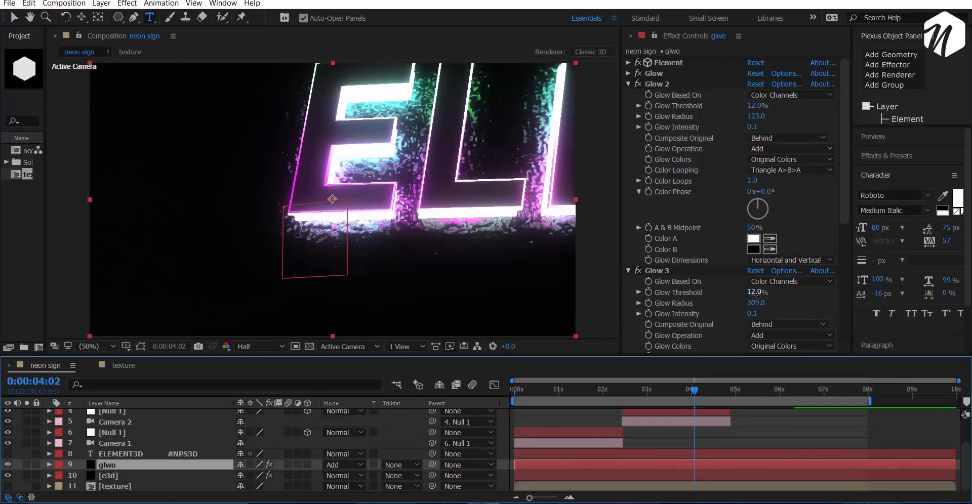
pyautogui.moveTo(754, 292); pyautogui.dragTo(779, 288)
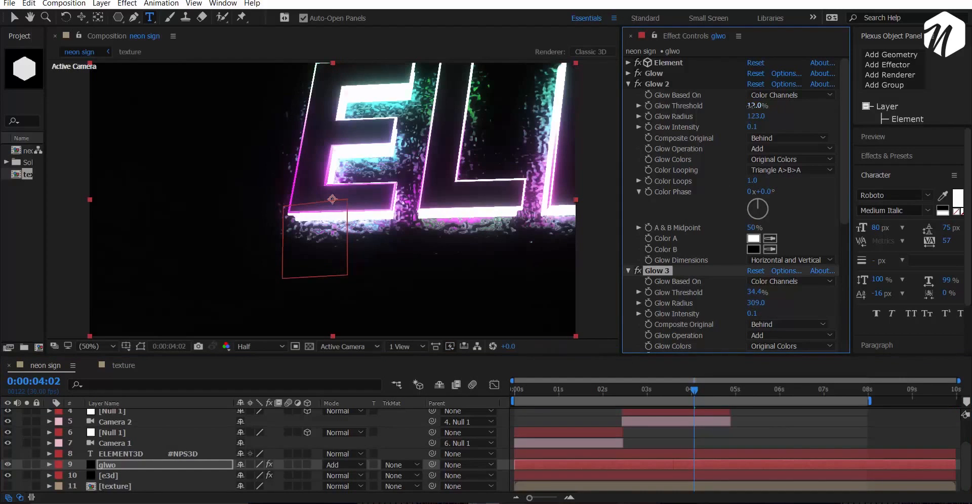
# Set the Glow Threshold of Glow 2 to 26.9% and of Glow to 28.1% on the glwo layer, checking other shots
pyautogui.moveTo(750, 106); pyautogui.dragTo(767, 105)
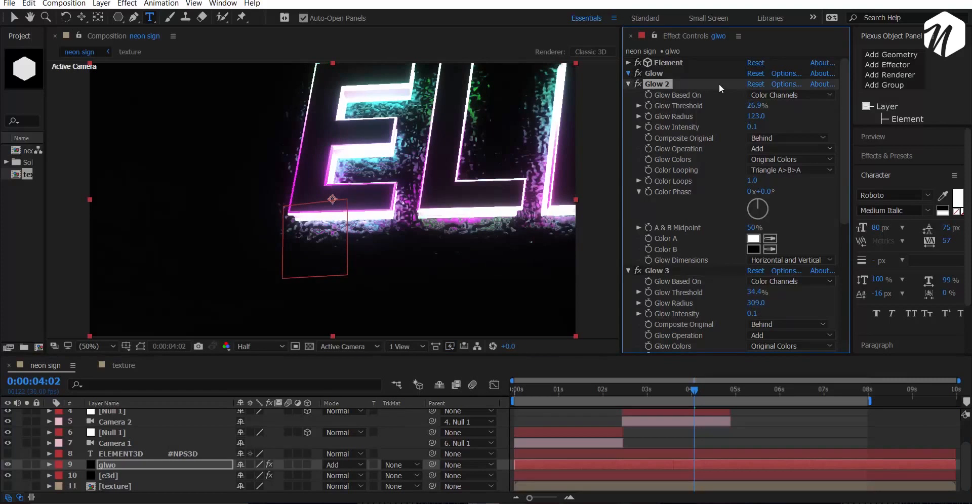
pyautogui.moveTo(767, 94); pyautogui.dragTo(779, 95)
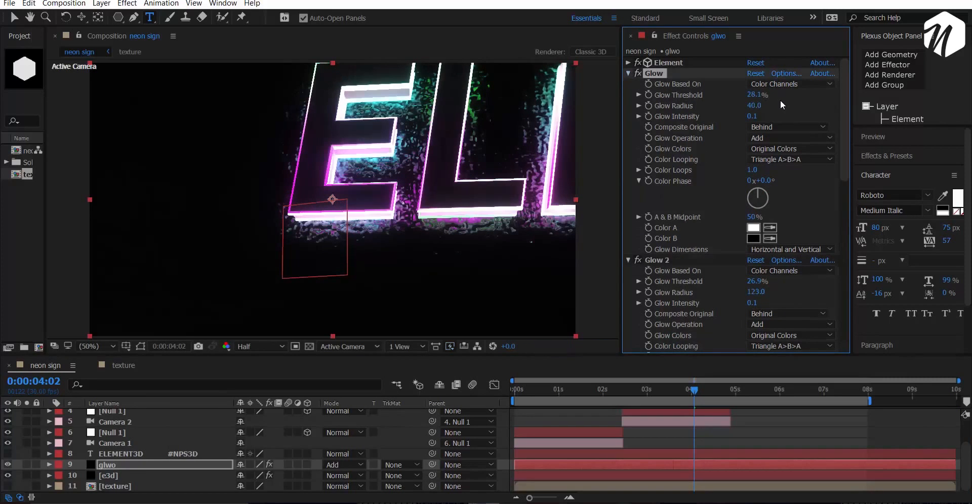
pyautogui.click(582, 388)
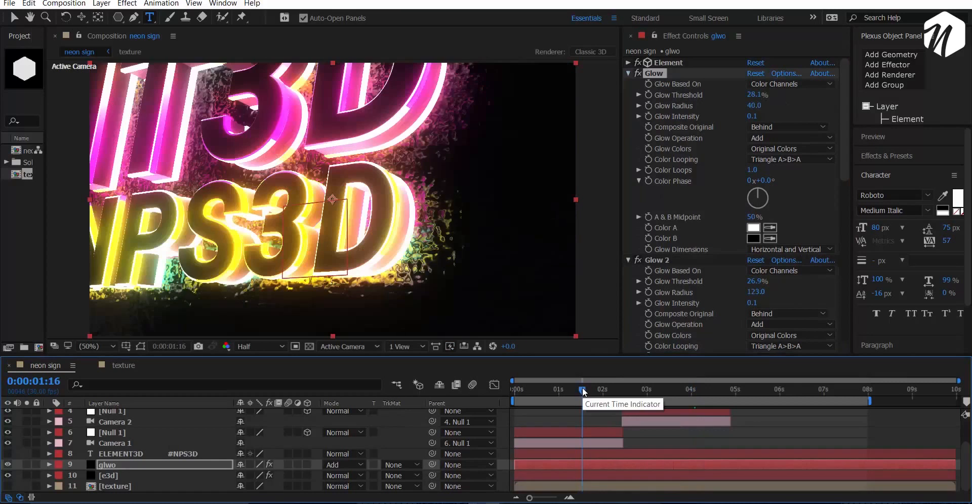
pyautogui.moveTo(582, 388); pyautogui.dragTo(814, 379)
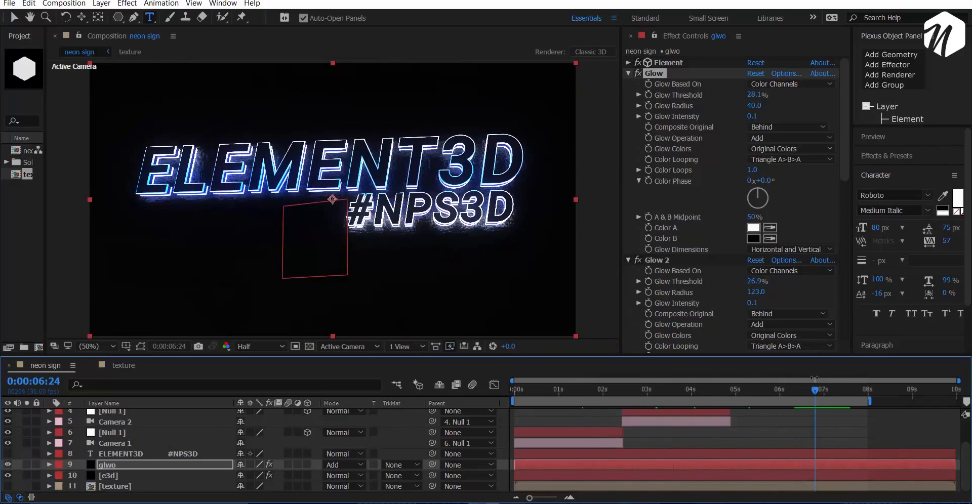
# Compare the sign with and without the glwo layer, lower that layer's opacity to 51%, and preview from the start
pyautogui.click(7, 465)
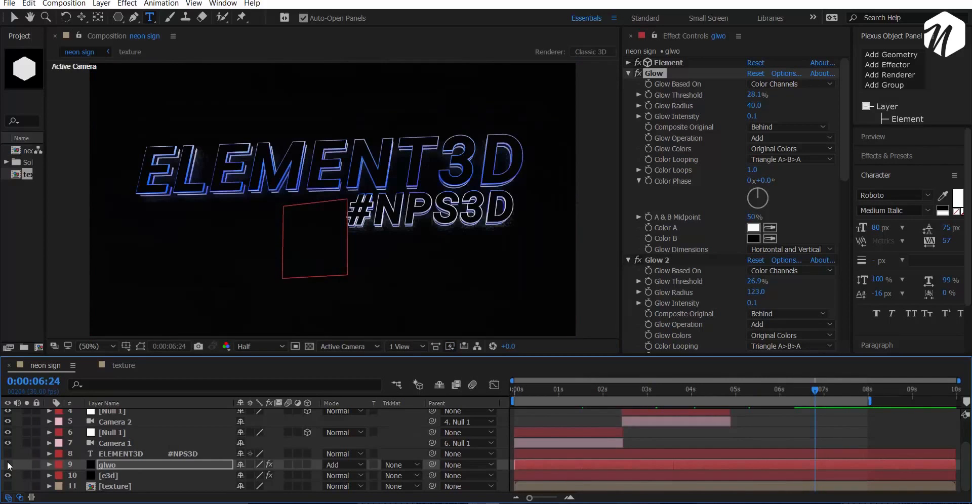
pyautogui.click(7, 465)
pyautogui.click(117, 463)
pyautogui.press('t')
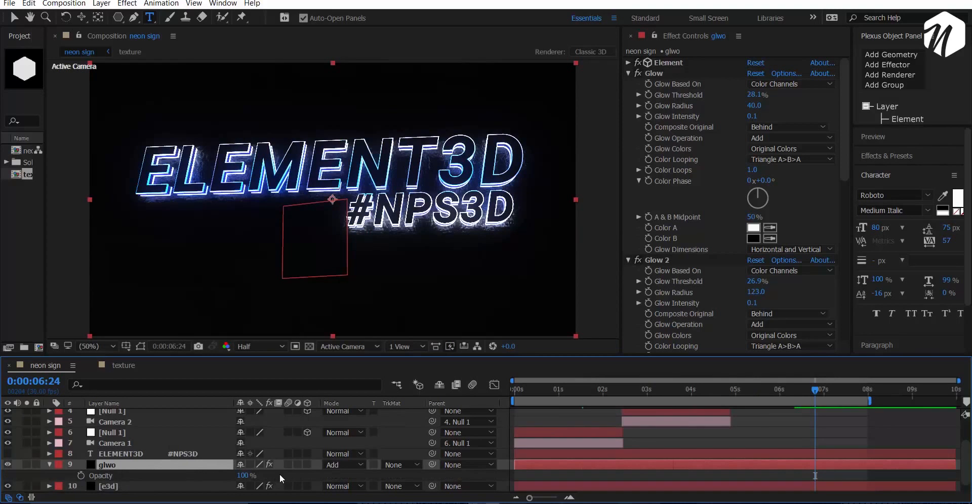
pyautogui.moveTo(241, 477); pyautogui.dragTo(225, 477)
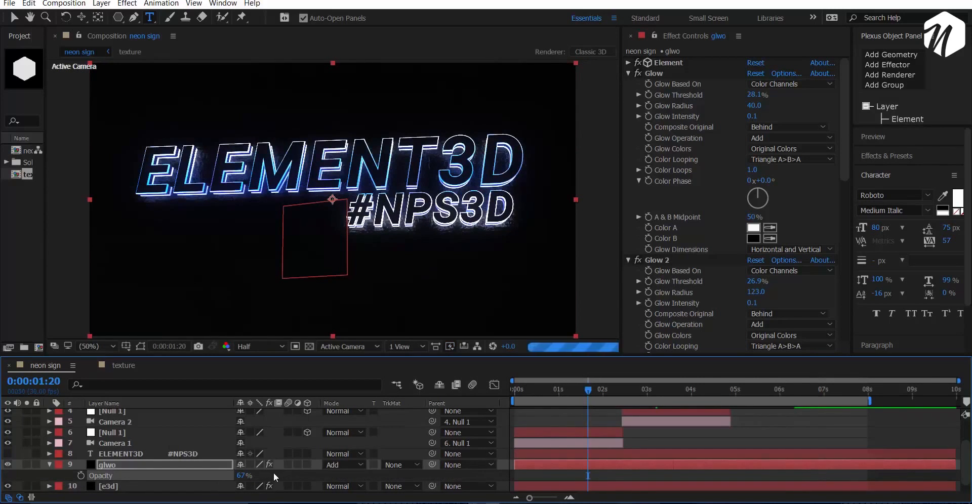
pyautogui.moveTo(239, 479); pyautogui.dragTo(230, 480)
pyautogui.click(518, 389)
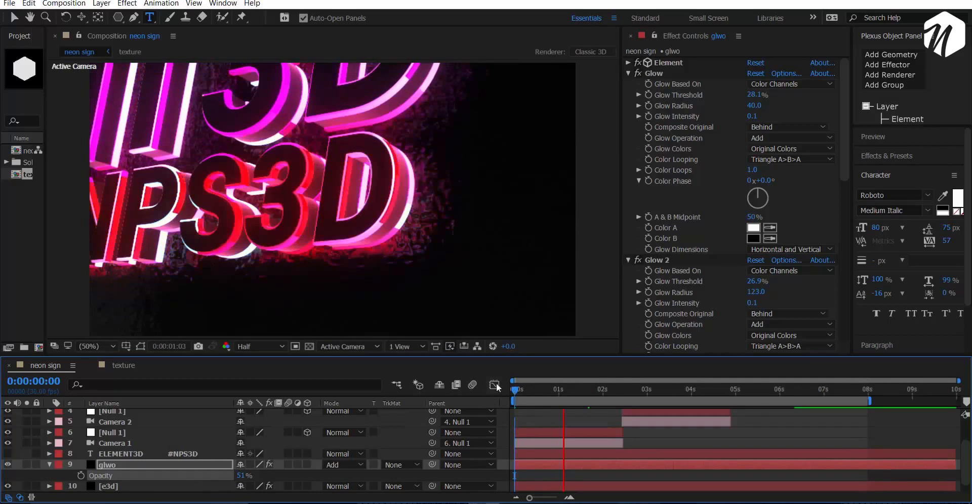
pyautogui.press('space')
# Create a black solid named slide and place it at the top of the neon sign layer stack
pyautogui.click(116, 18)
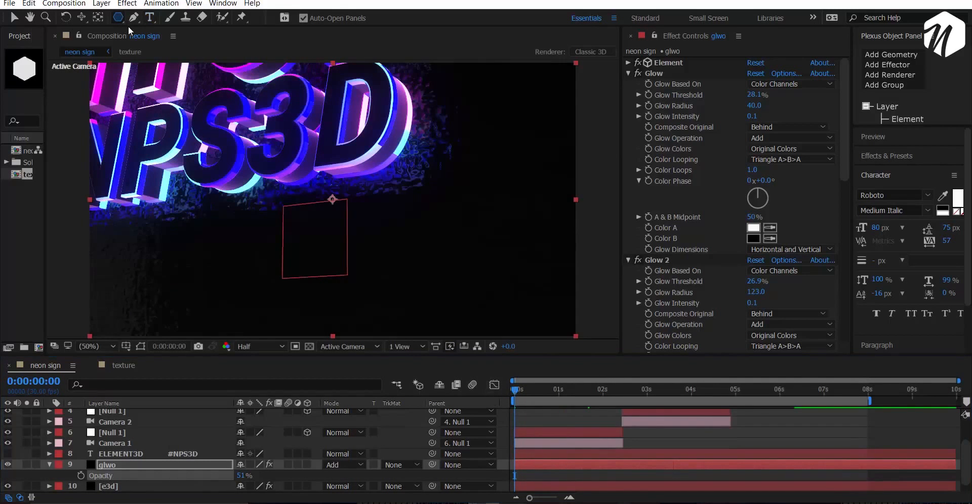
pyautogui.click(49, 465)
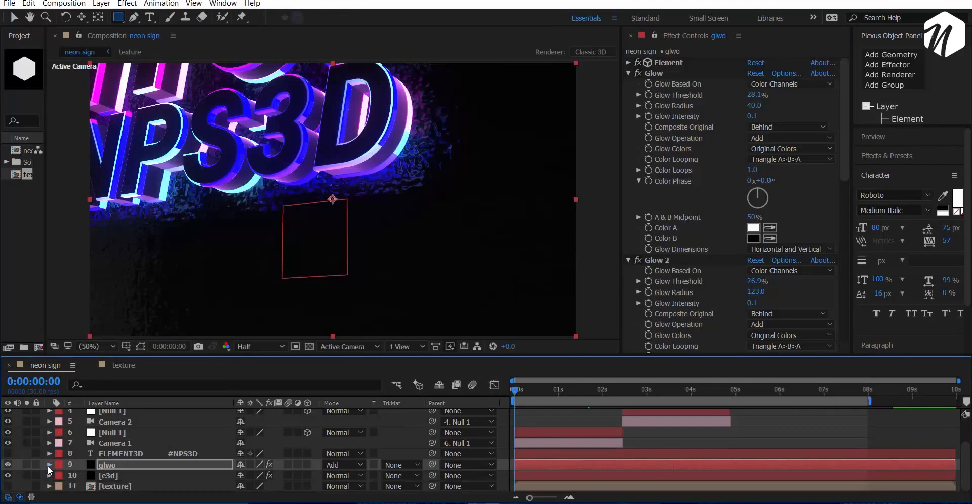
pyautogui.press('`')
pyautogui.rightClick(50, 466)
pyautogui.moveTo(188, 362)
pyautogui.click(240, 391)
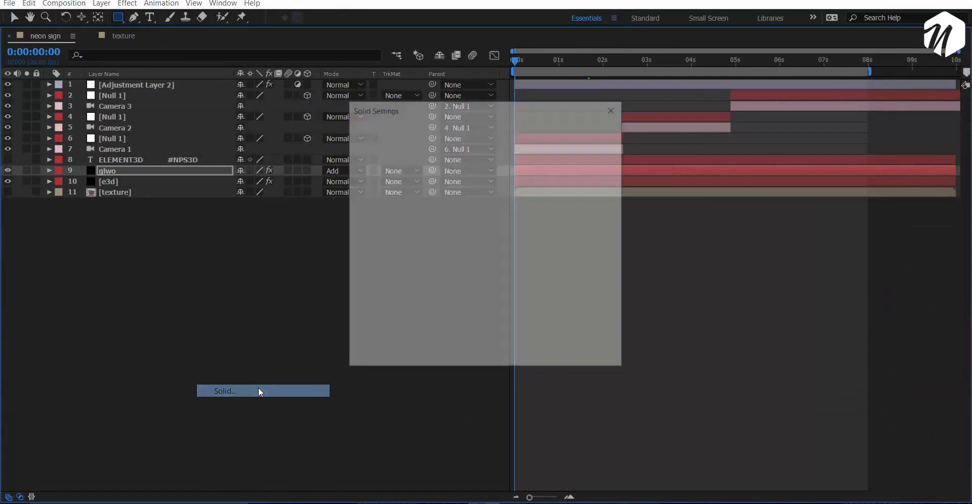
pyautogui.write('slide')
pyautogui.press('Return')
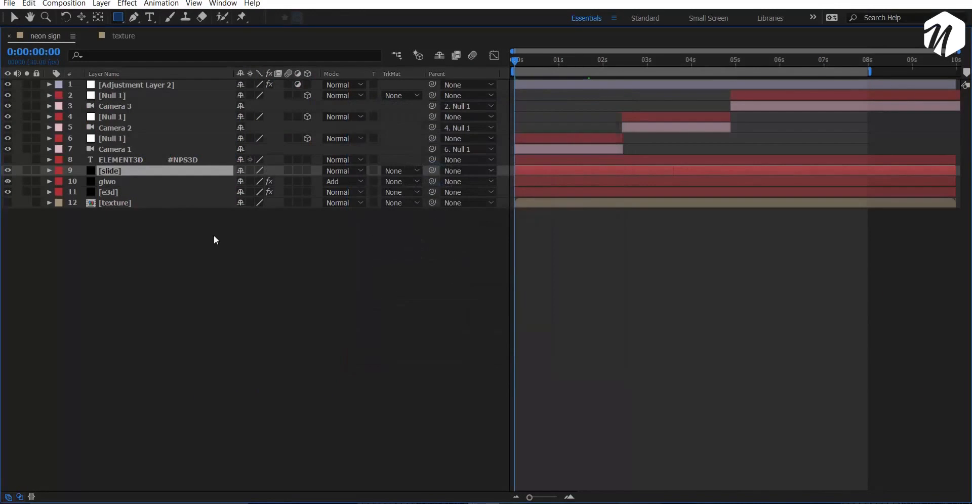
pyautogui.moveTo(112, 172); pyautogui.dragTo(182, 80)
pyautogui.press('`')
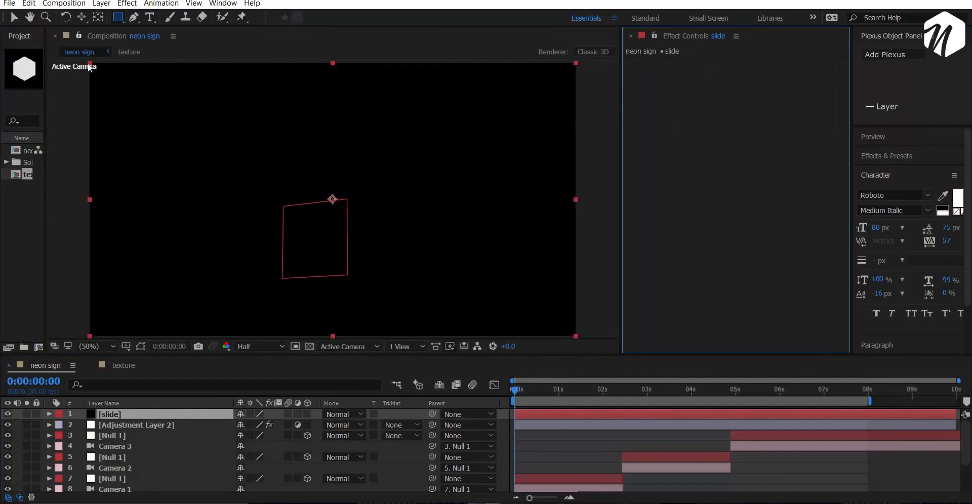
# Show the title/action safe guides and draw an inverted rectangular mask on the slide layer, leaving letterbox bars above and below
pyautogui.scroll(-2, 205, 135)
pyautogui.click(124, 347)
pyautogui.click(137, 360)
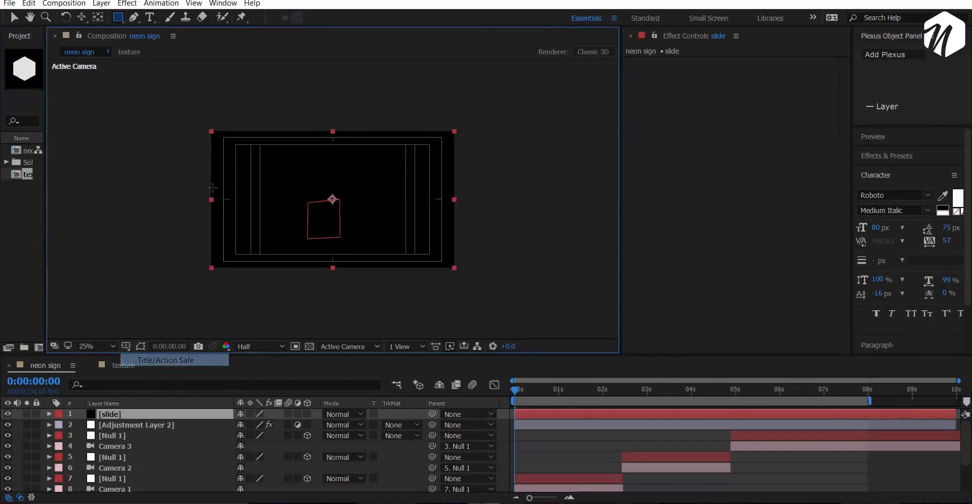
pyautogui.moveTo(202, 145); pyautogui.dragTo(469, 253)
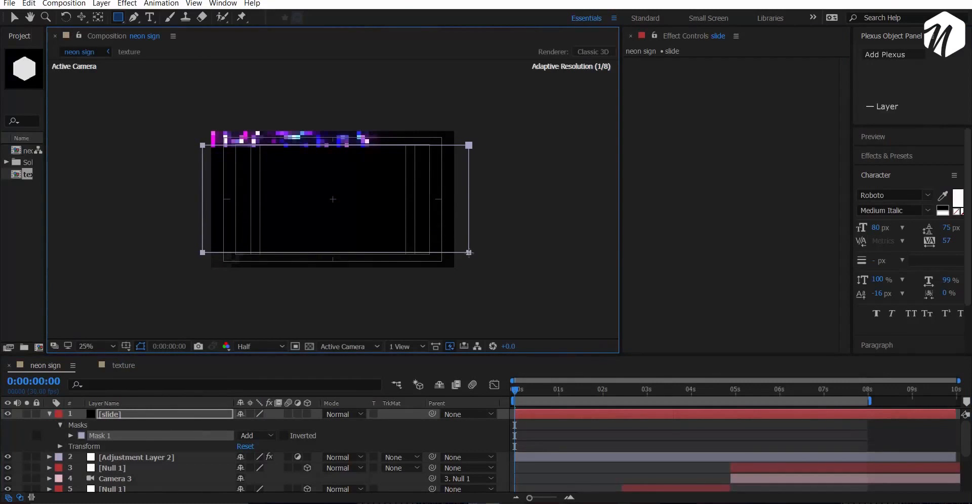
pyautogui.click(284, 436)
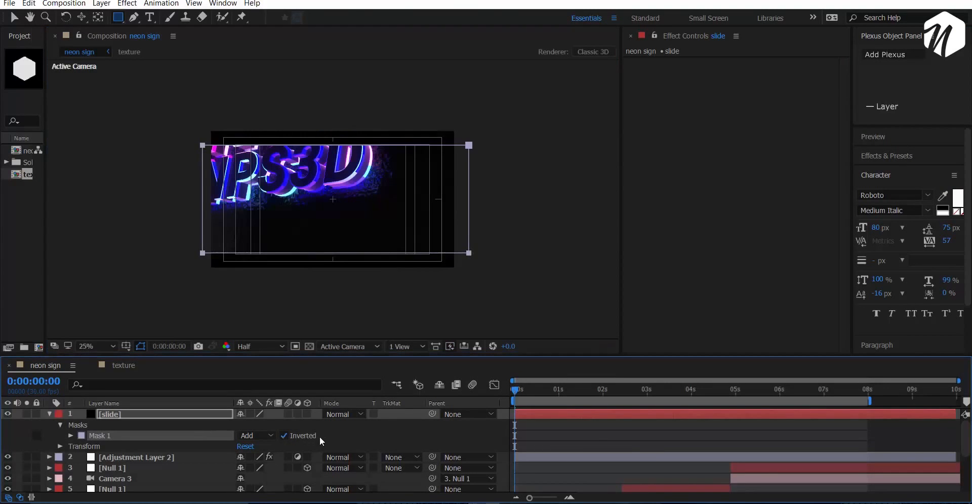
# Check the letterbox framing at several times up to 0:00:05:18 and save the project
pyautogui.click(624, 423)
pyautogui.click(569, 393)
pyautogui.moveTo(569, 394); pyautogui.dragTo(607, 392)
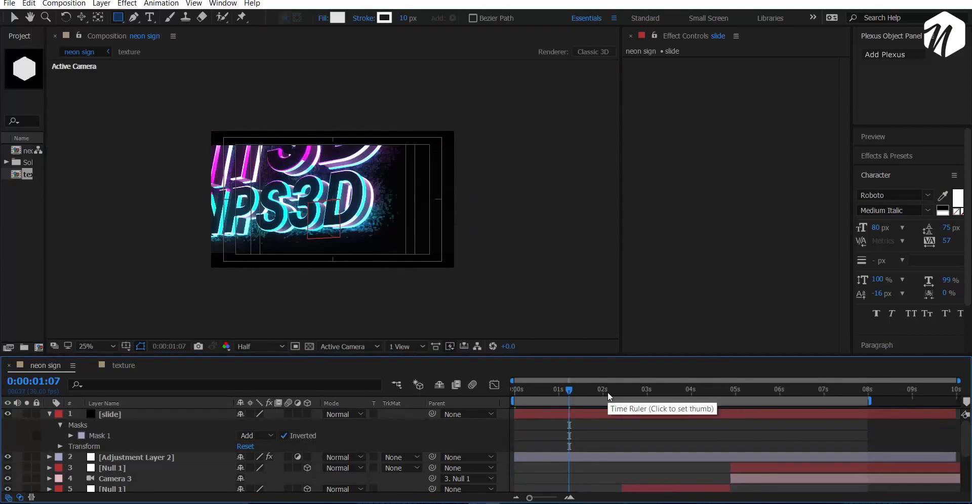
pyautogui.click(700, 394)
pyautogui.click(762, 391)
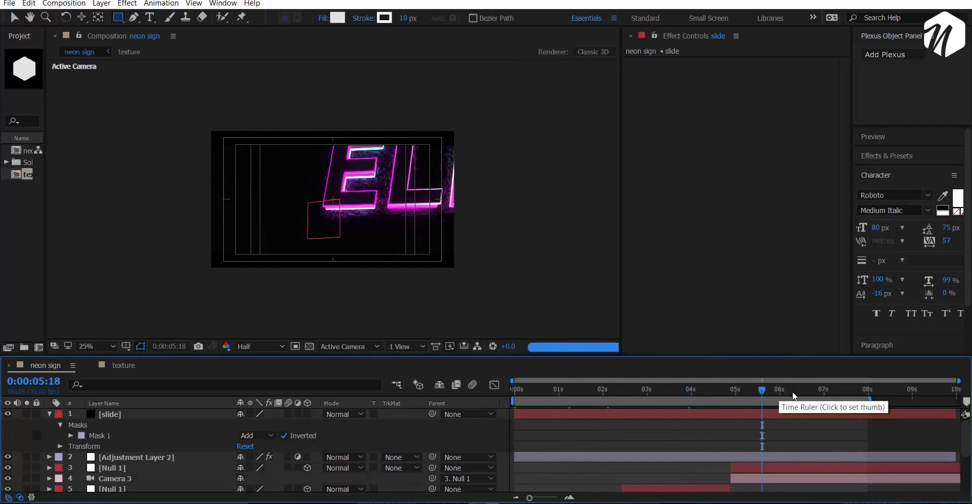
pyautogui.hotkey('ctrl', 's')
# Return the composition view to 50% and hide the title/action safe guides
pyautogui.scroll(2, 354, 239)
pyautogui.moveTo(358, 241); pyautogui.dragTo(321, 254)
pyautogui.click(125, 346)
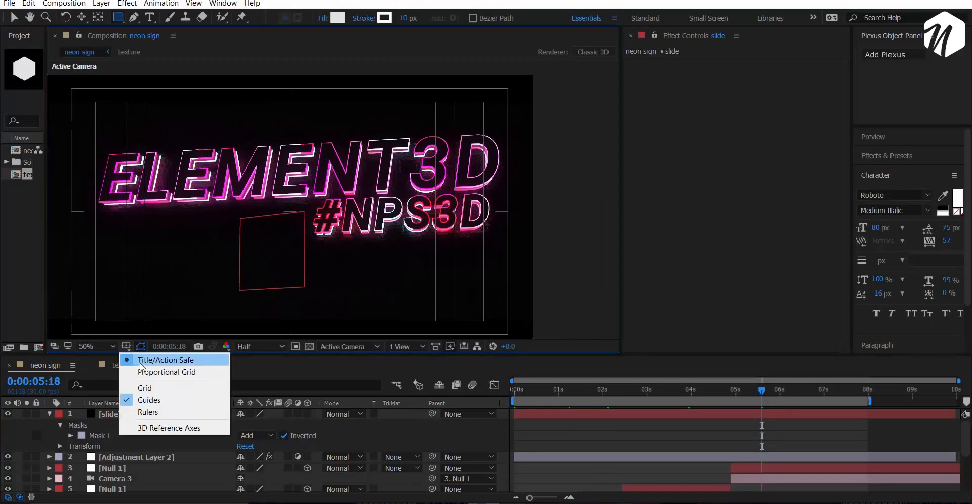
pyautogui.click(152, 360)
# Duplicate Adjustment Layer 2 and replace the Curves effect on the copy with Tint
pyautogui.click(120, 458)
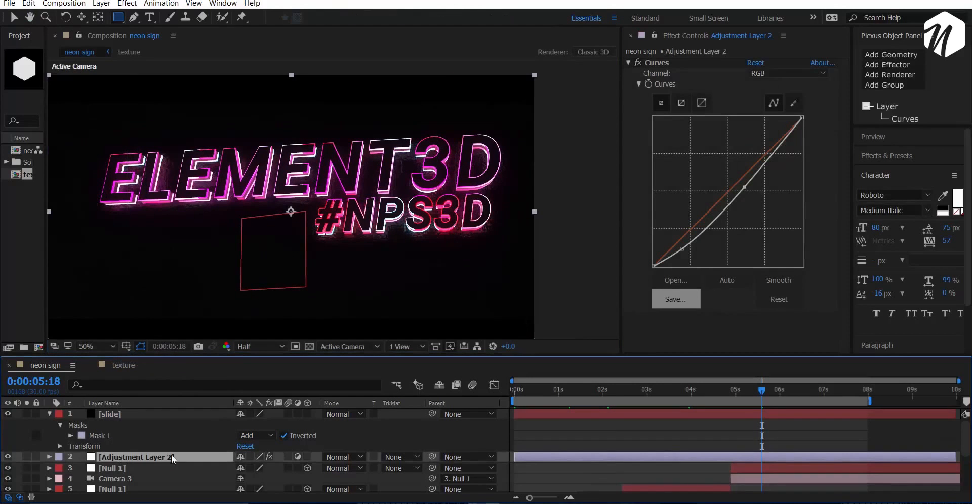
pyautogui.hotkey('ctrl', 'd')
pyautogui.click(667, 63)
pyautogui.press('Delete')
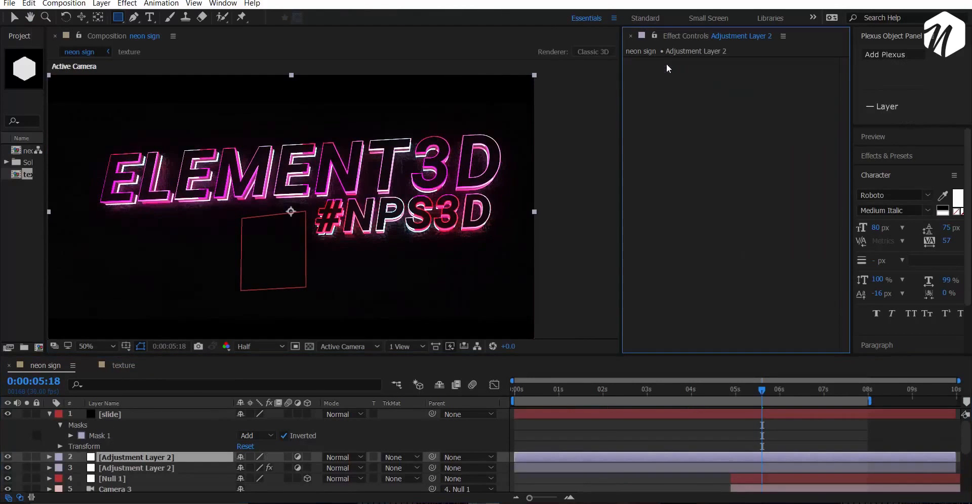
pyautogui.hotkey('ctrl', 'space')
pyautogui.write('tin')
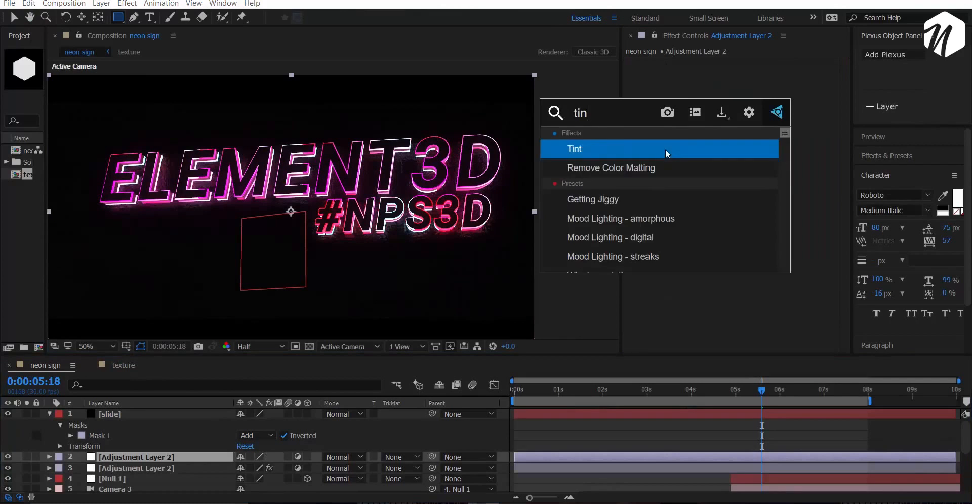
pyautogui.press('Return')
# Hide the Tint adjustment layer, then reset the Curves on the original adjustment layer and pull the RGB shadows slightly down
pyautogui.click(8, 457)
pyautogui.click(144, 467)
pyautogui.click(755, 63)
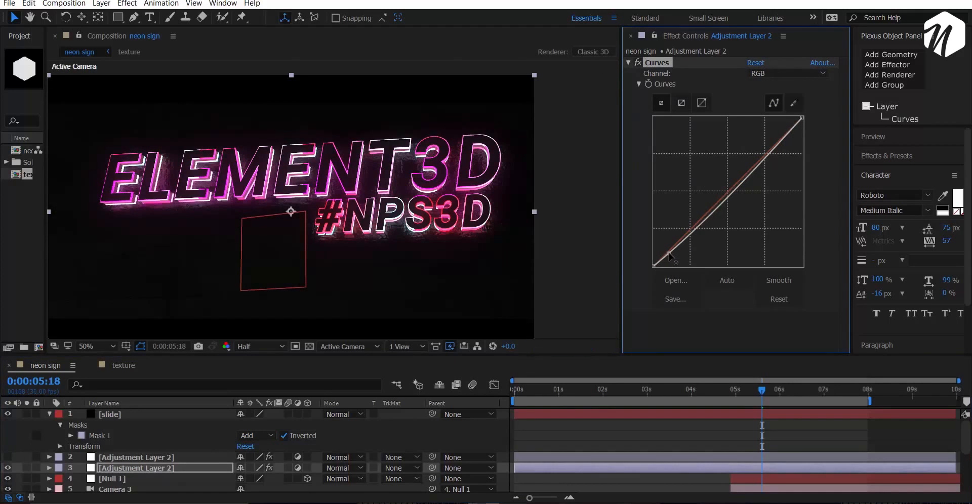
pyautogui.moveTo(669, 255); pyautogui.dragTo(671, 257)
# Raise the shadows slightly in the Blue channel of the original adjustment layer's Curves
pyautogui.click(763, 74)
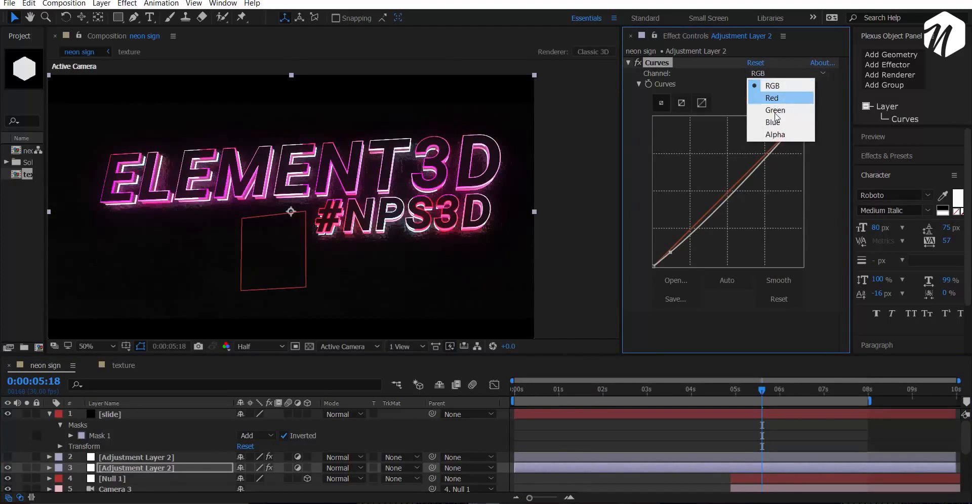
pyautogui.click(767, 121)
pyautogui.moveTo(654, 265); pyautogui.dragTo(652, 261)
pyautogui.click(679, 242)
# Show the Tint adjustment layer and set its Map White To color to purple C652CB
pyautogui.click(85, 457)
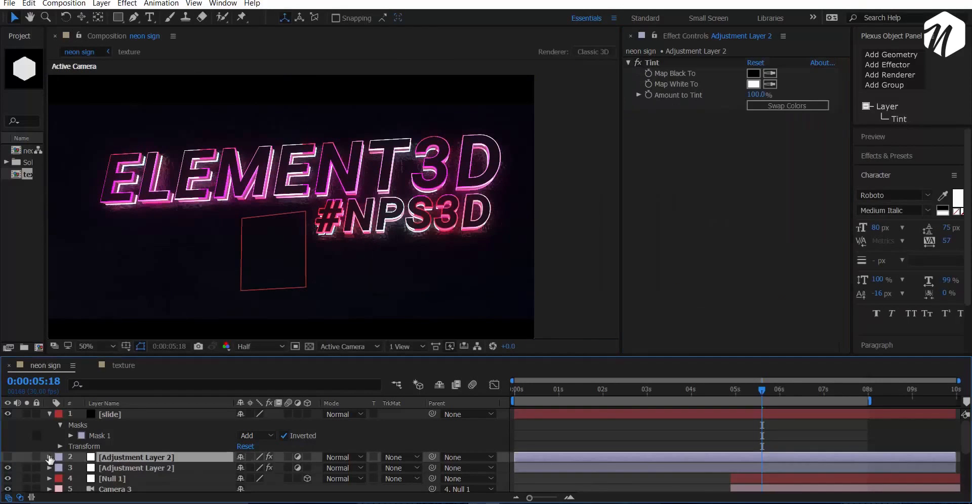
pyautogui.click(7, 457)
pyautogui.click(754, 84)
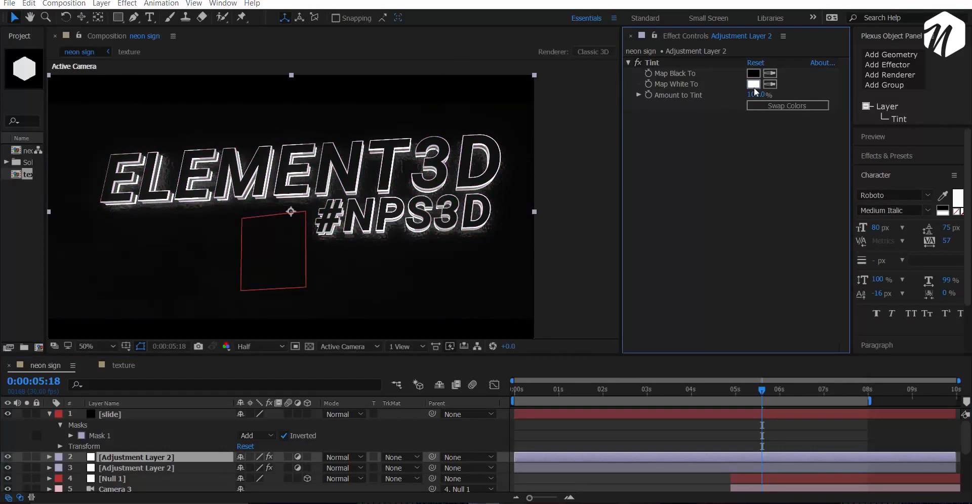
pyautogui.moveTo(725, 245); pyautogui.dragTo(726, 231)
pyautogui.moveTo(640, 223); pyautogui.dragTo(637, 234)
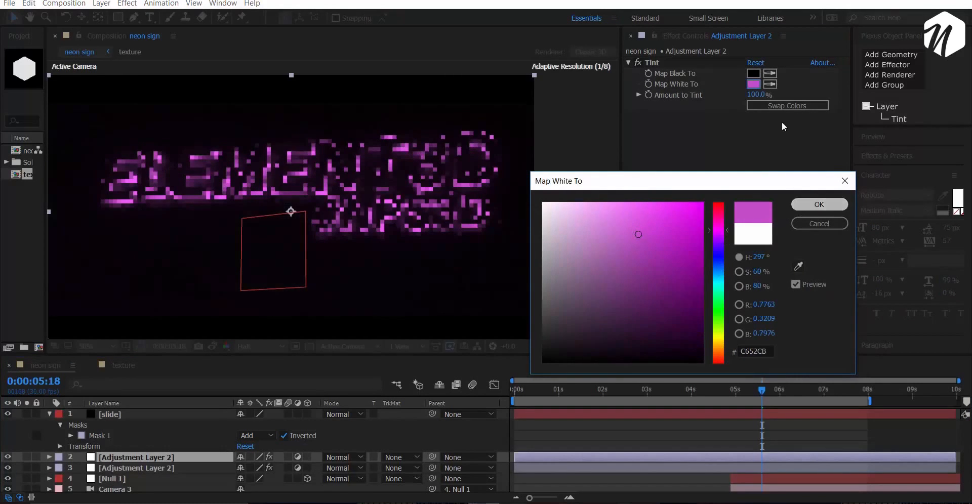
pyautogui.click(819, 204)
# Set the Tint's Map Black To color to a teal green and swap the two tint colors
pyautogui.click(753, 73)
pyautogui.click(720, 288)
pyautogui.moveTo(694, 278); pyautogui.dragTo(660, 251)
pyautogui.click(805, 206)
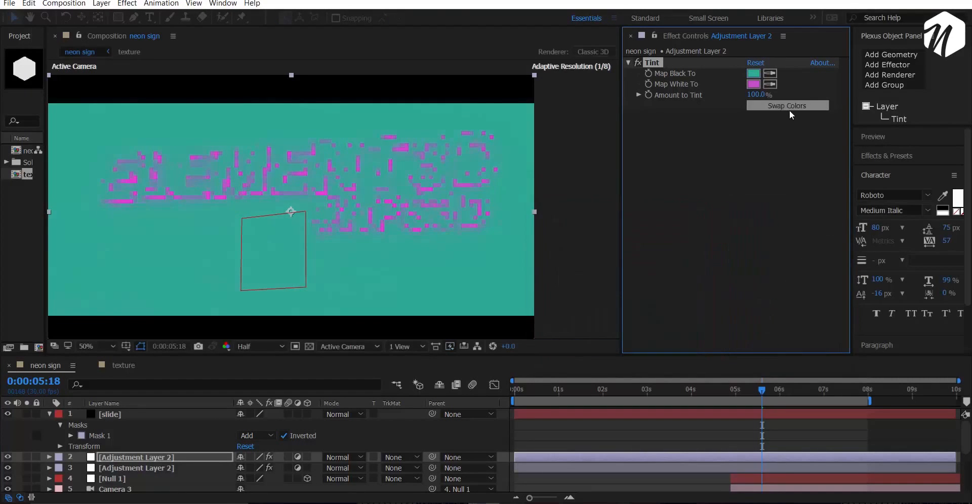
pyautogui.click(789, 108)
# Change the Tint's Map White To color to a more muted teal
pyautogui.click(753, 84)
pyautogui.click(647, 341)
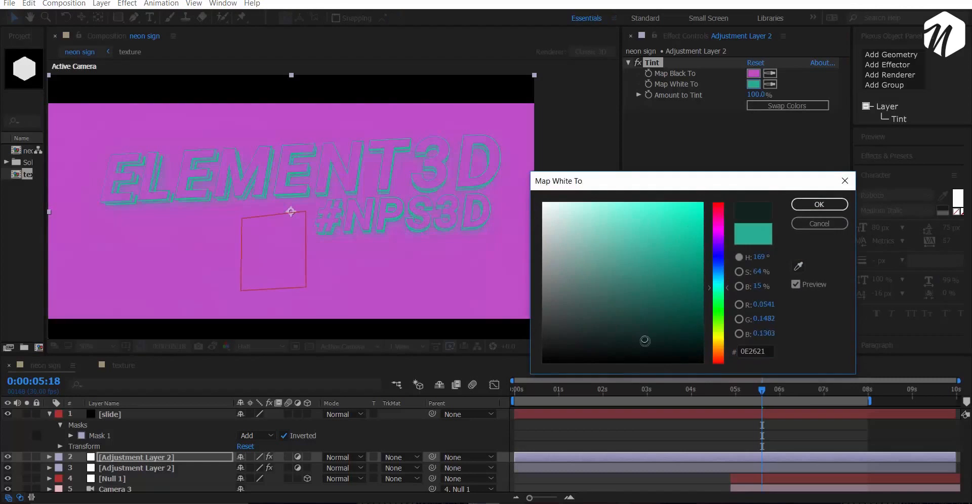
pyautogui.moveTo(660, 276); pyautogui.dragTo(640, 263)
pyautogui.click(818, 204)
# Set the Tint's Map Black To color to a very dark purple and the adjustment layer's blending mode to Add
pyautogui.click(753, 74)
pyautogui.moveTo(680, 319); pyautogui.dragTo(654, 344)
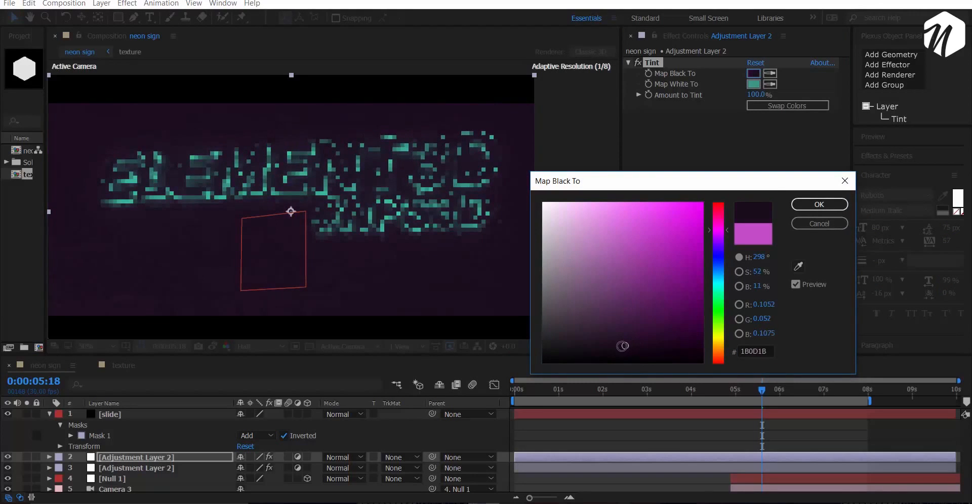
pyautogui.click(818, 204)
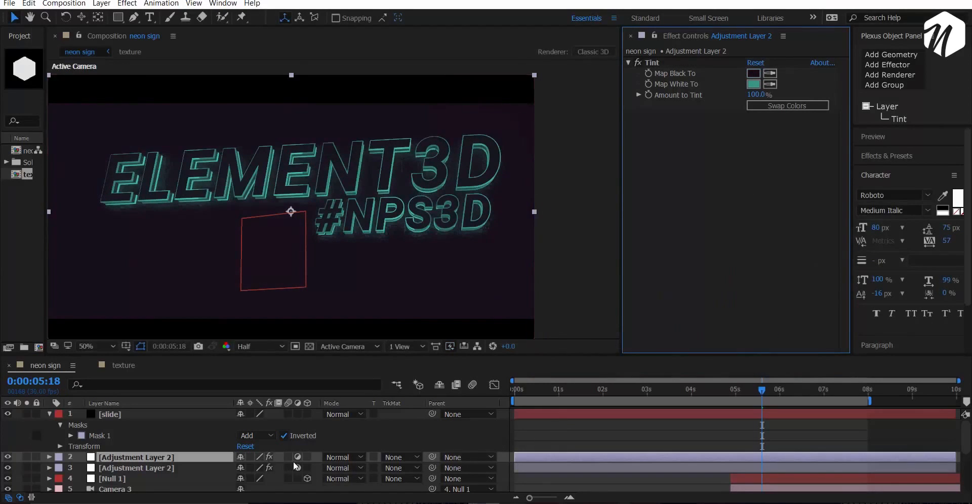
pyautogui.click(342, 459)
pyautogui.click(353, 116)
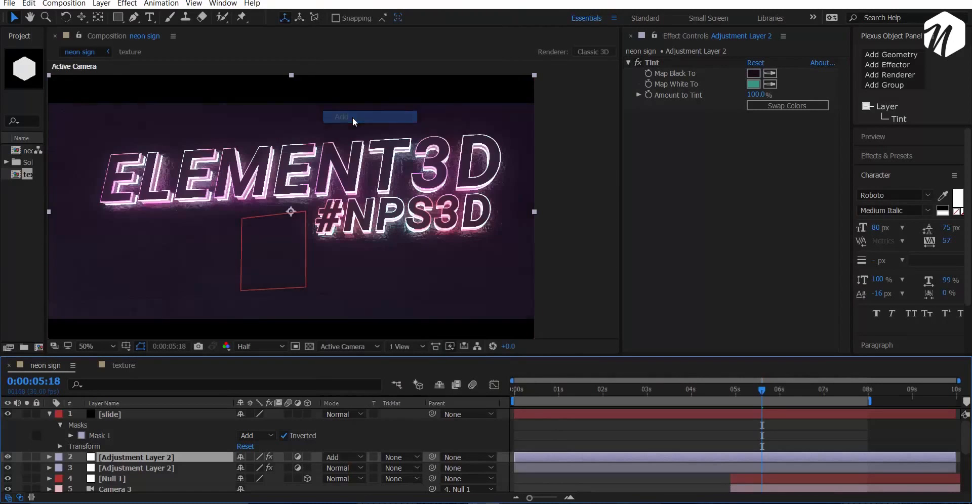
# At 0:00:01:07, set the Tint's Map White To color to black 000000, then check the shot at 0:00:02:24
pyautogui.click(569, 390)
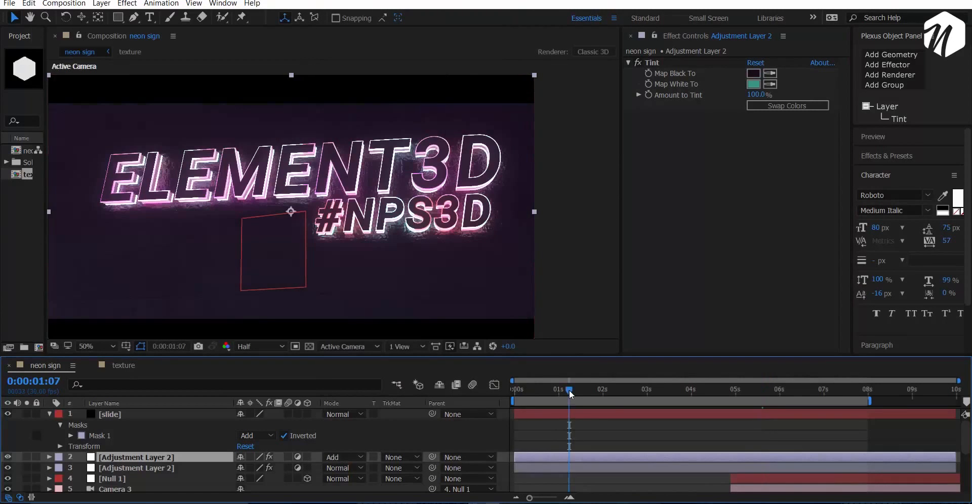
pyautogui.click(753, 84)
pyautogui.click(566, 208)
pyautogui.moveTo(567, 228); pyautogui.dragTo(500, 392)
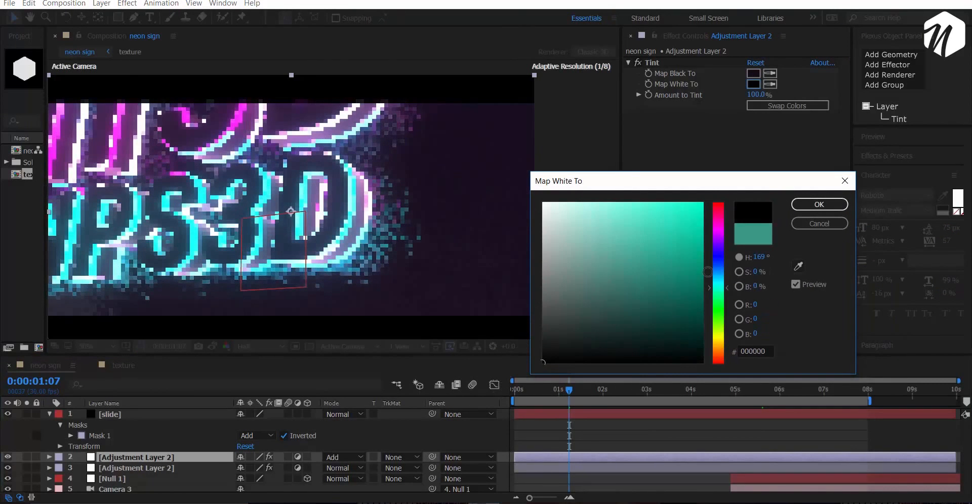
pyautogui.click(819, 204)
pyautogui.click(639, 390)
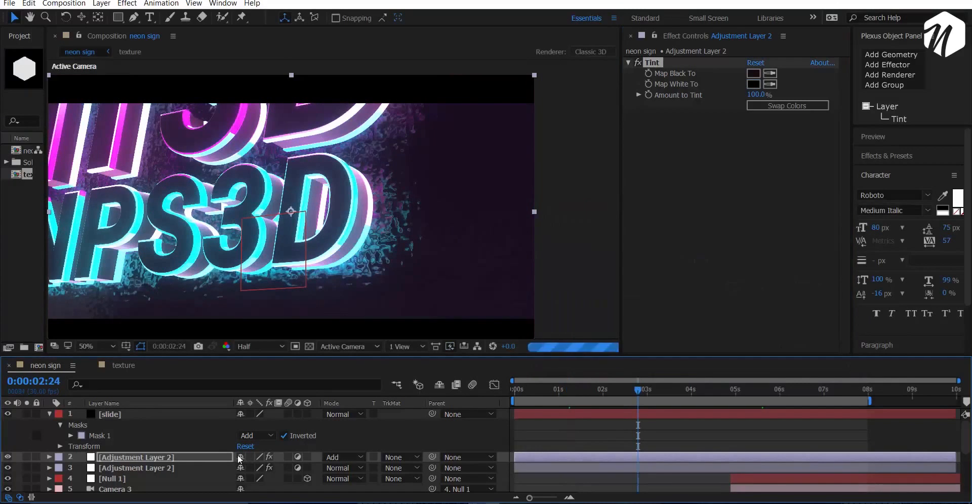
# Rename the adjustment layer holding the Curves effect to curvse and move it above the Tint adjustment layer
pyautogui.click(134, 468)
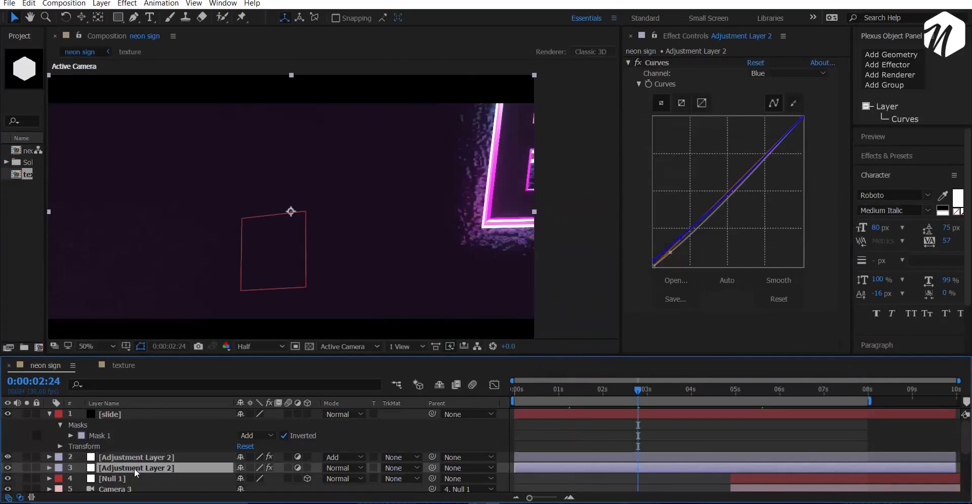
pyautogui.press('Return')
pyautogui.write('curvse')
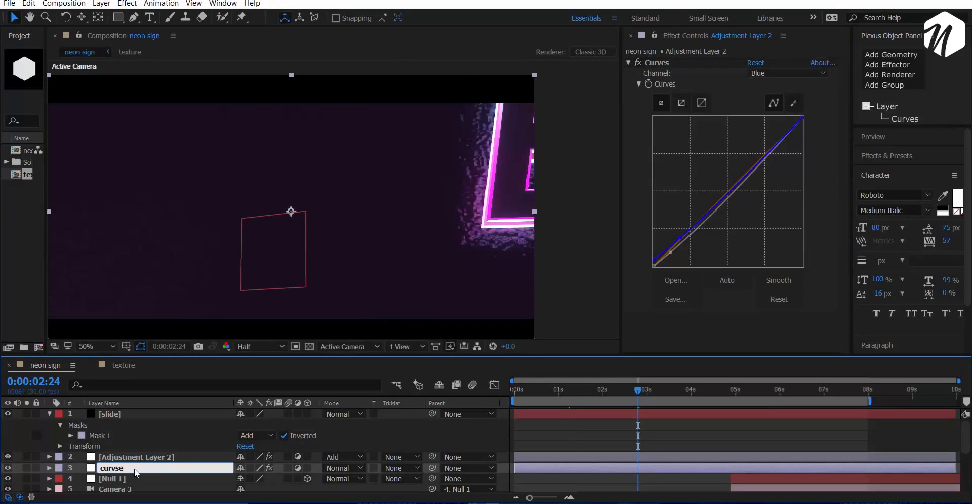
pyautogui.press('Return')
pyautogui.moveTo(134, 469); pyautogui.dragTo(172, 454)
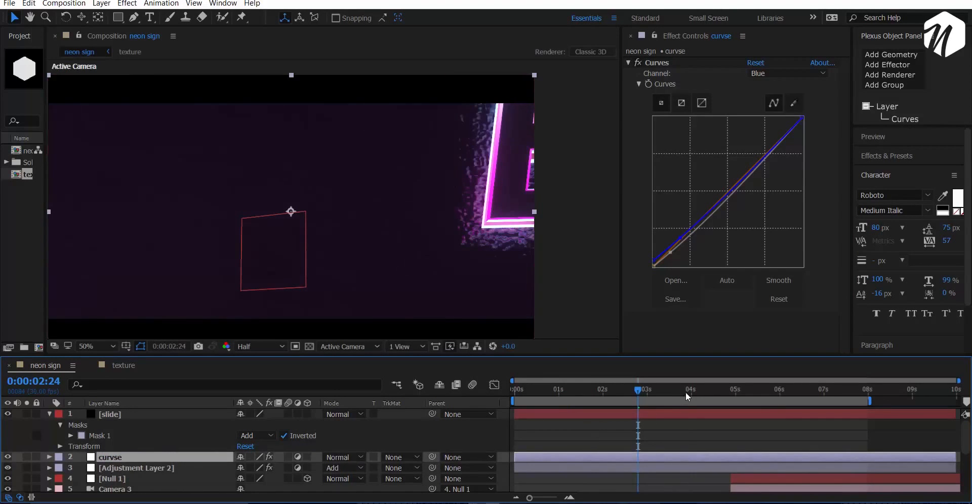
# Check the graded sign at 0:00:05:19, preview the animation from the start, and collapse the slide layer's properties
pyautogui.click(763, 393)
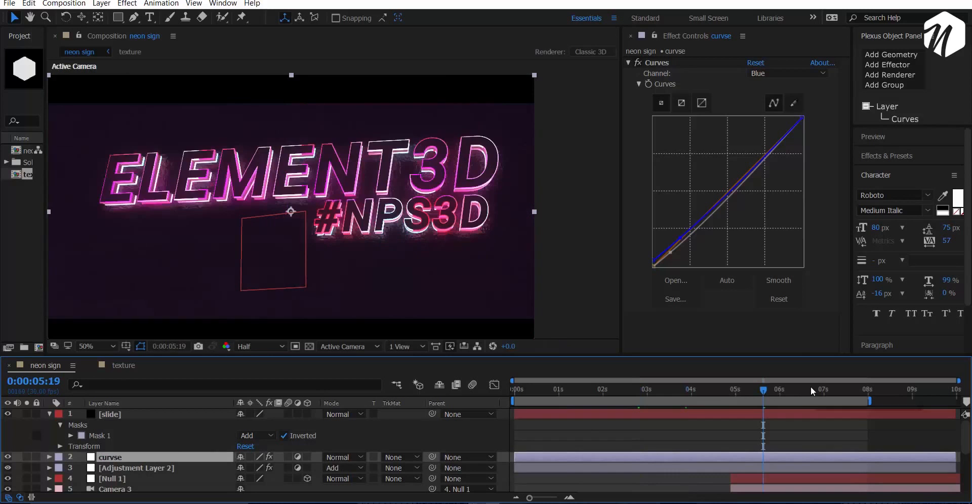
pyautogui.press('space')
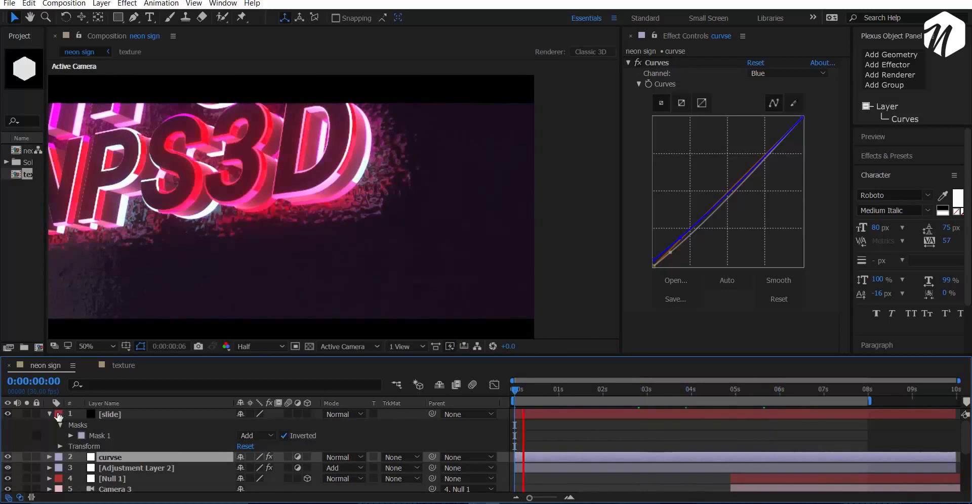
pyautogui.click(49, 414)
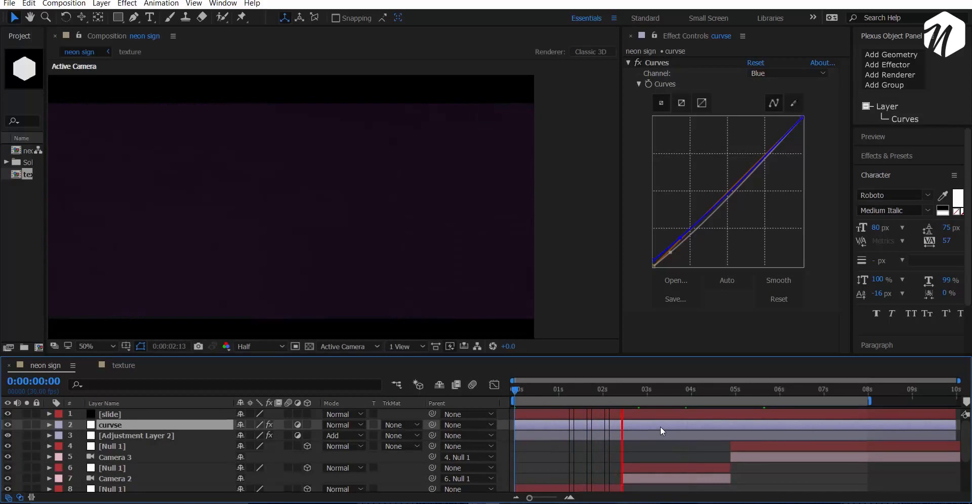
pyautogui.moveTo(621, 392); pyautogui.dragTo(563, 392)
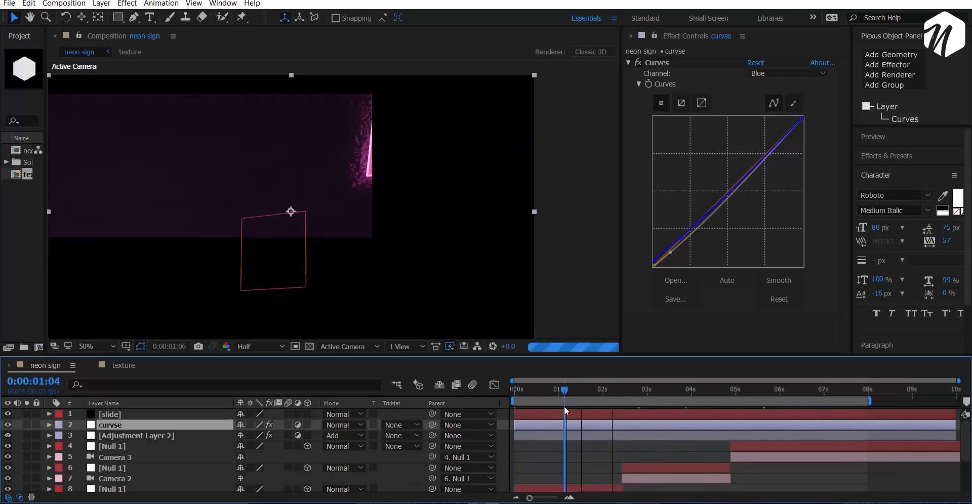
pyautogui.click(121, 479)
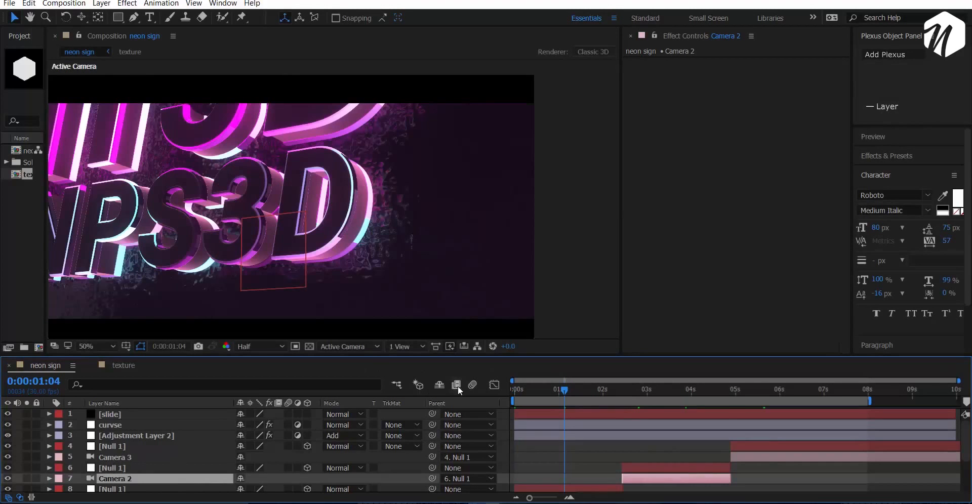
pyautogui.scroll(-3, 554, 432)
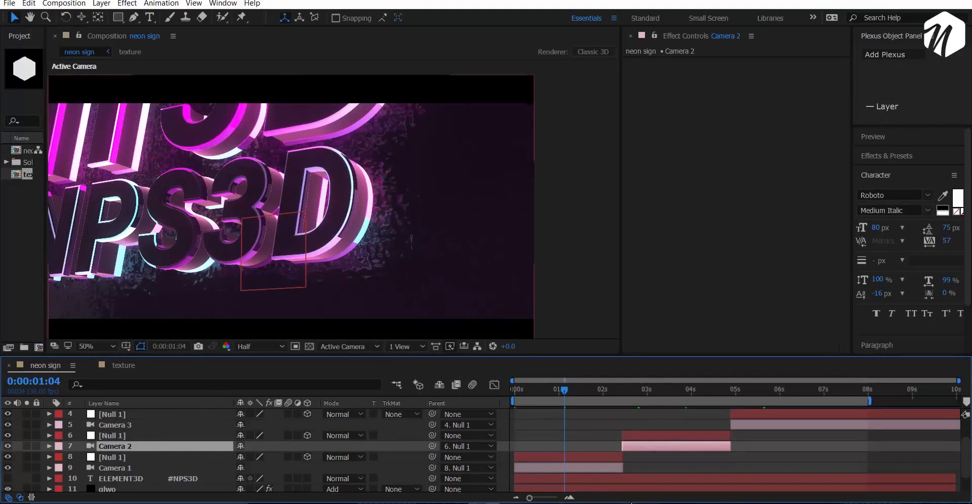
pyautogui.click(673, 503)
pyautogui.click(673, 503)
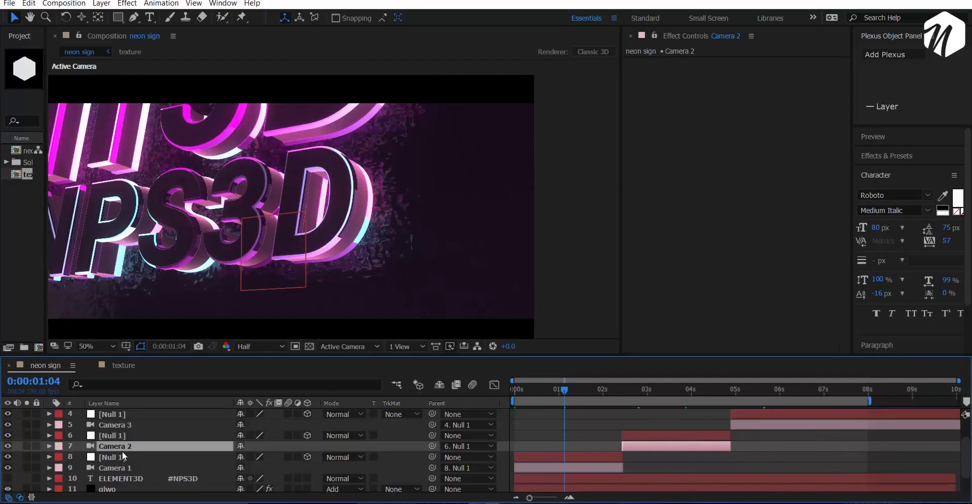
pyautogui.press('a')
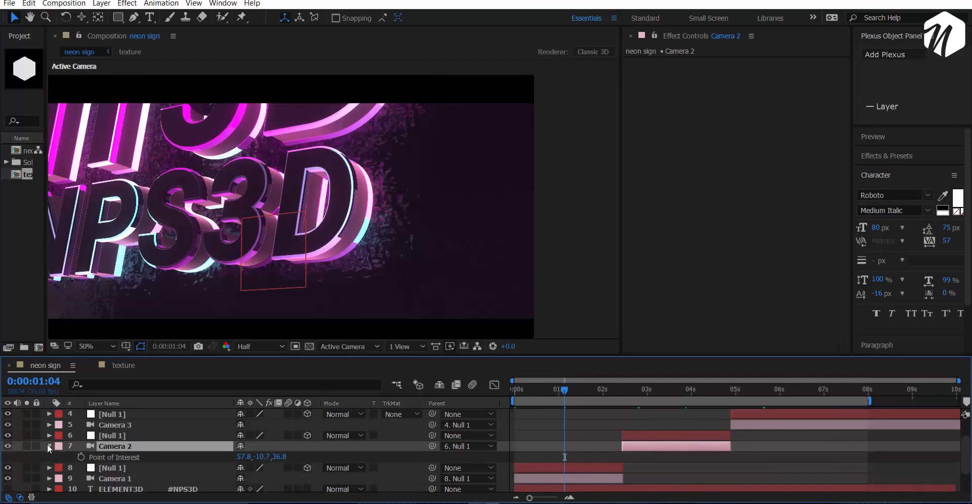
# Turn on Depth of Field for Camera 1 and set its Aperture to 56 pixels
pyautogui.click(120, 479)
pyautogui.press('a')
pyautogui.press('a')
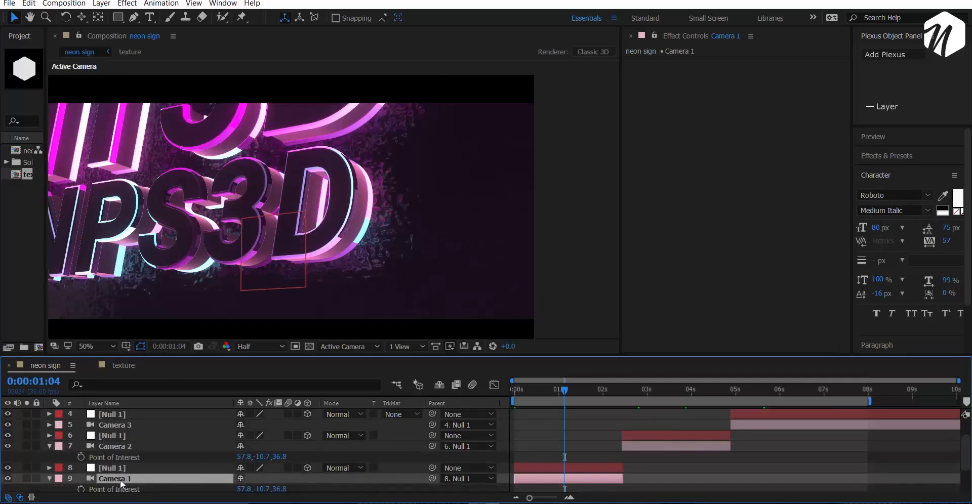
pyautogui.scroll(-3, 112, 475)
pyautogui.scroll(1, 152, 474)
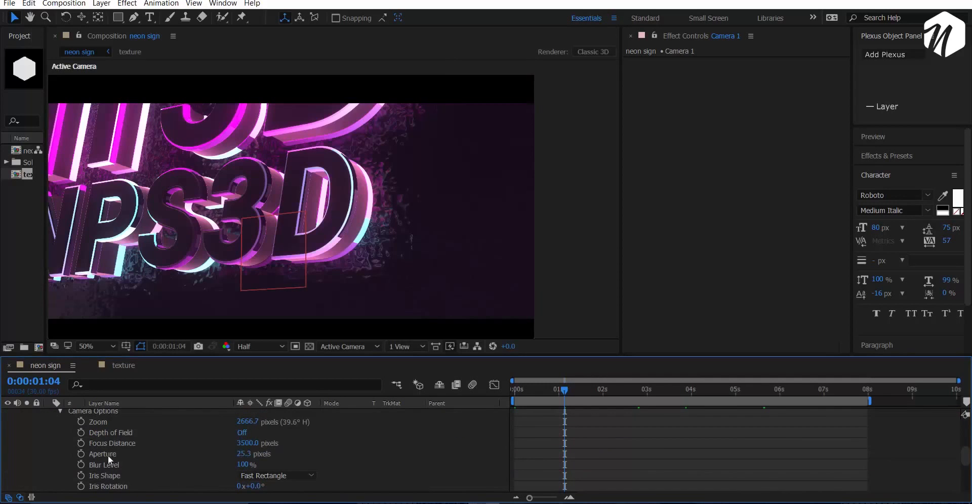
pyautogui.click(243, 433)
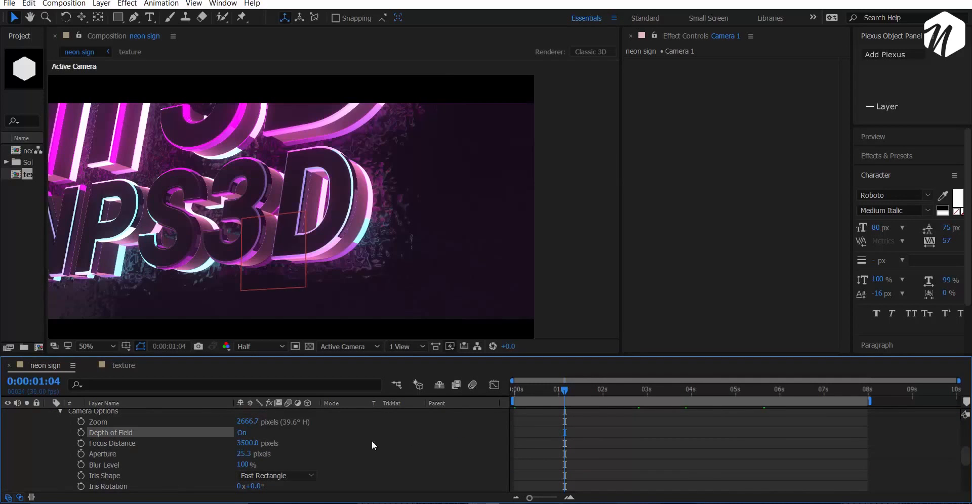
pyautogui.click(244, 454)
pyautogui.write('56')
pyautogui.press('Return')
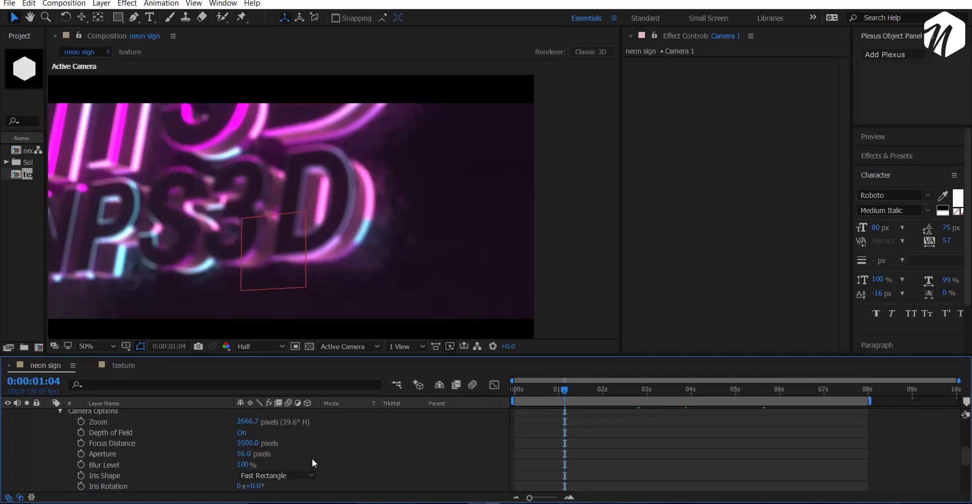
# Try a Focus Distance of 1200 pixels for Camera 1 and settle on 450 pixels
pyautogui.click(248, 444)
pyautogui.write('1200')
pyautogui.press('Return')
pyautogui.click(241, 446)
pyautogui.write('450')
pyautogui.press('Return')
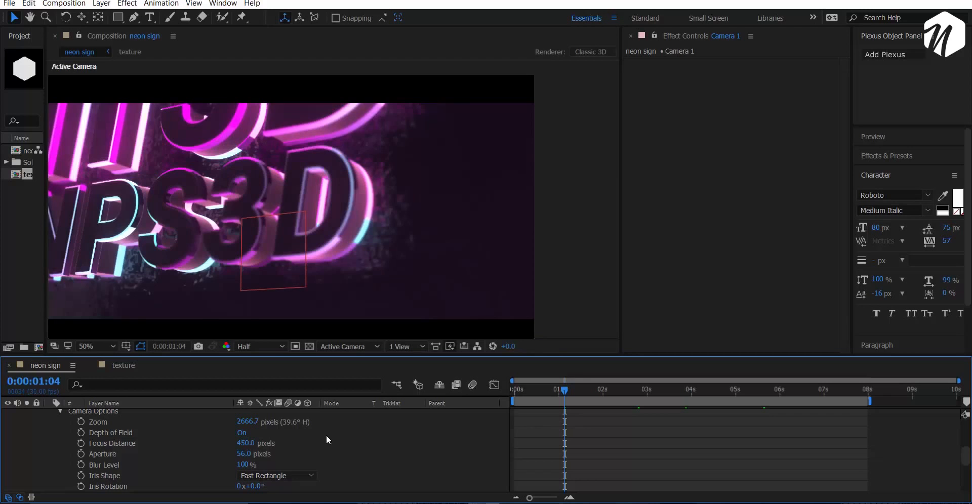
# Check Camera 1's depth-of-field blur at the start of the composition, at 0:00:01:07 and at 0:00:01:22
pyautogui.press('Home')
pyautogui.scroll(5, 496, 439)
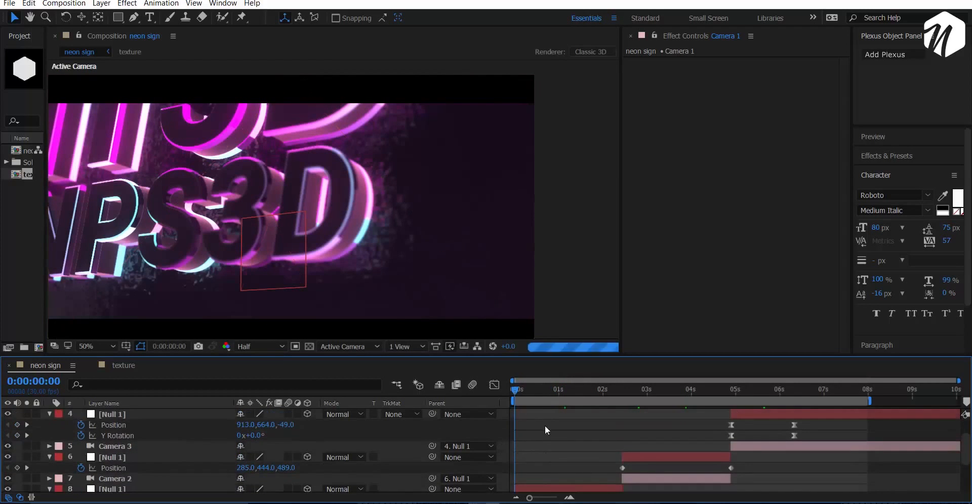
pyautogui.click(536, 391)
pyautogui.click(569, 389)
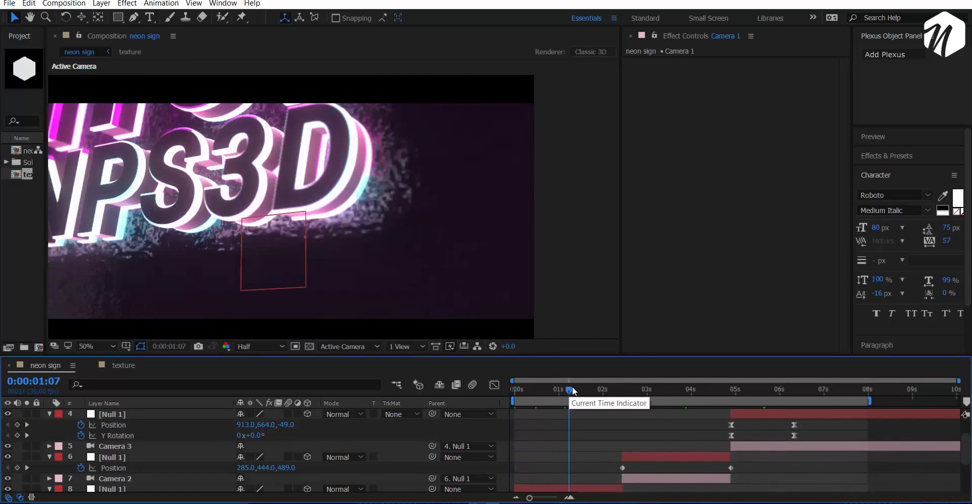
pyautogui.click(591, 389)
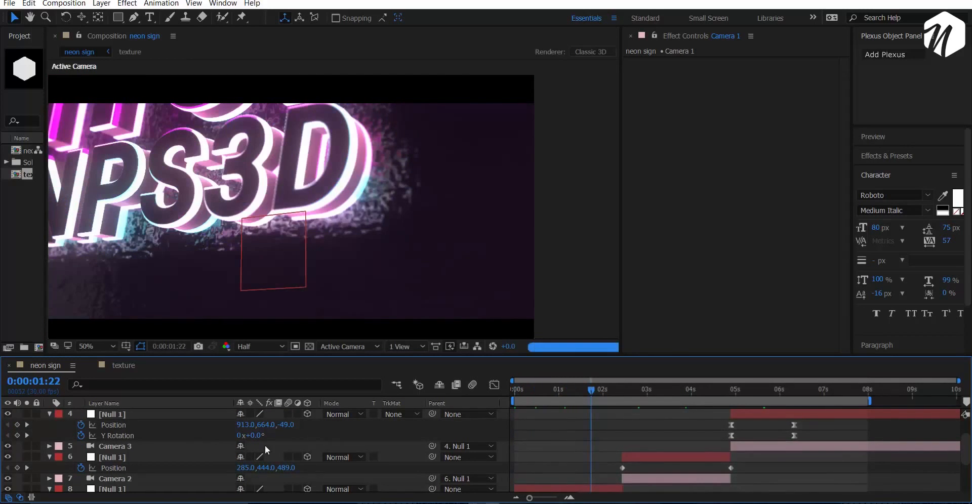
pyautogui.click(261, 348)
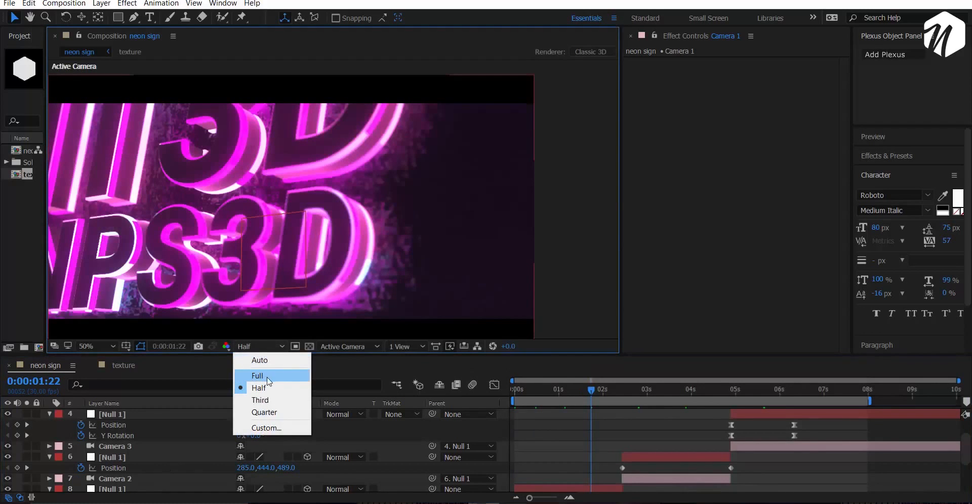
# Enable Enhanced Multisampling in the Output settings of the e3d layer's Element effect
pyautogui.click(150, 471)
pyautogui.click(121, 478)
pyautogui.scroll(-2, 140, 477)
pyautogui.click(123, 477)
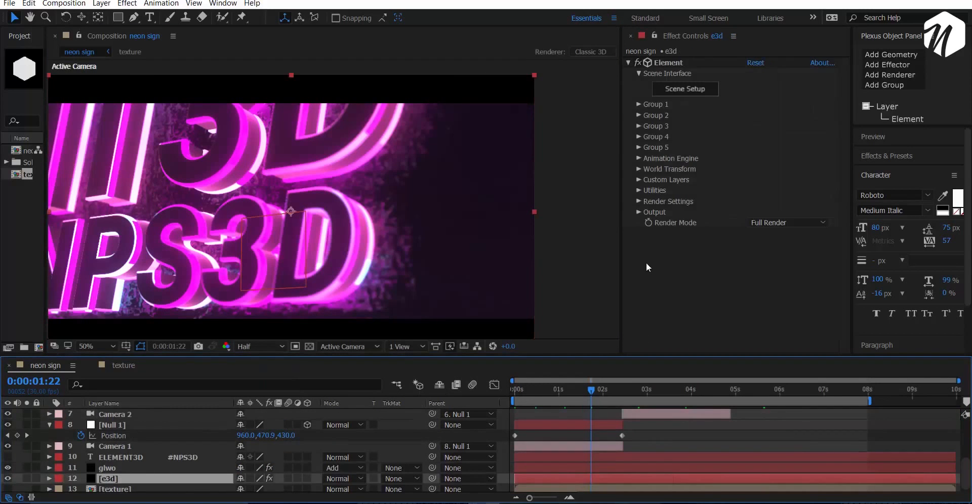
pyautogui.click(637, 212)
pyautogui.scroll(-2, 825, 235)
pyautogui.click(751, 218)
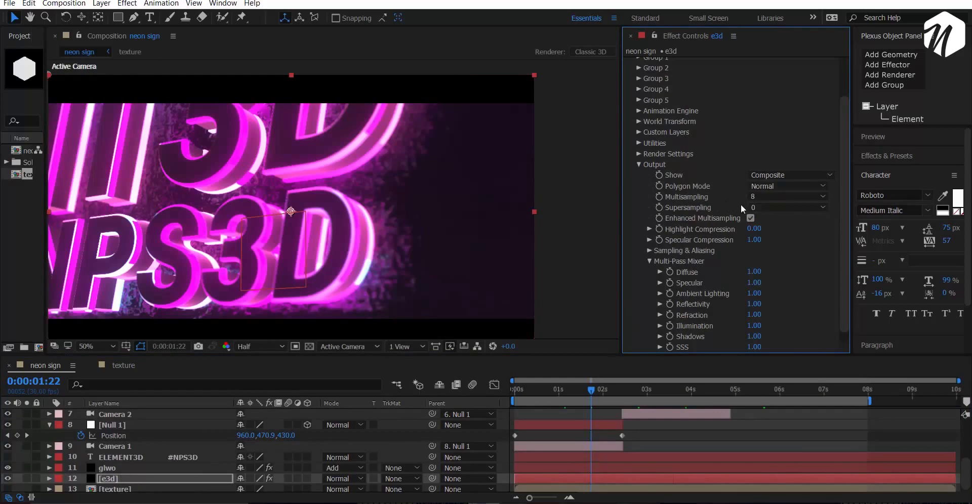
# Set the Element effect's Supersampling to 2, collapse its Output settings, and check the sign at 0:00:06:17
pyautogui.click(773, 208)
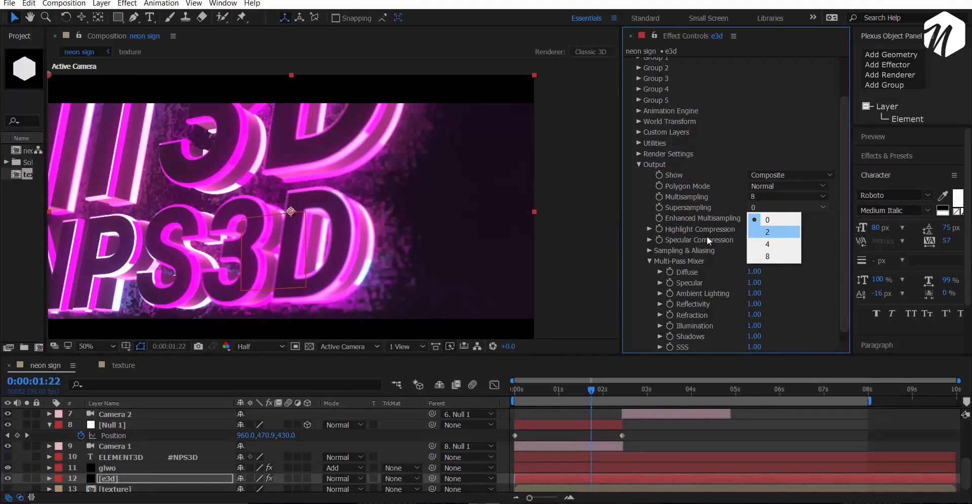
pyautogui.click(772, 232)
pyautogui.click(637, 164)
pyautogui.click(804, 392)
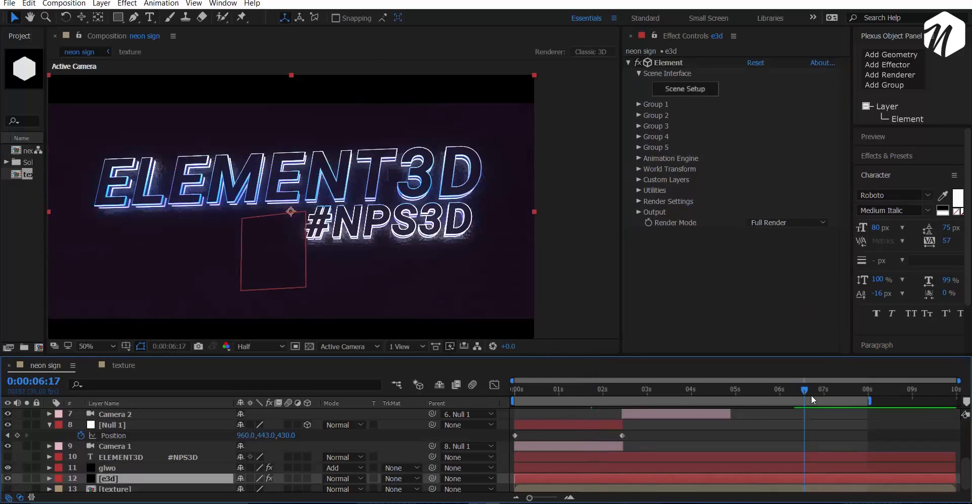